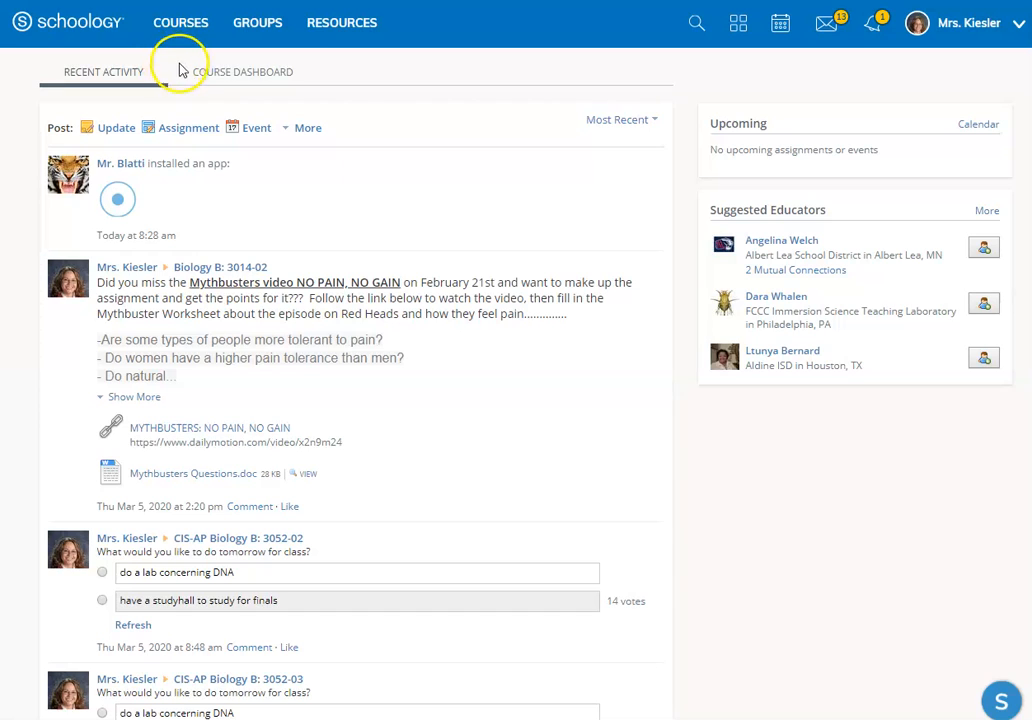
Step: Open the CIS-AP Biology B course covering sections 3052-01, 3052-02 and 3052-03
left_click(181, 30)
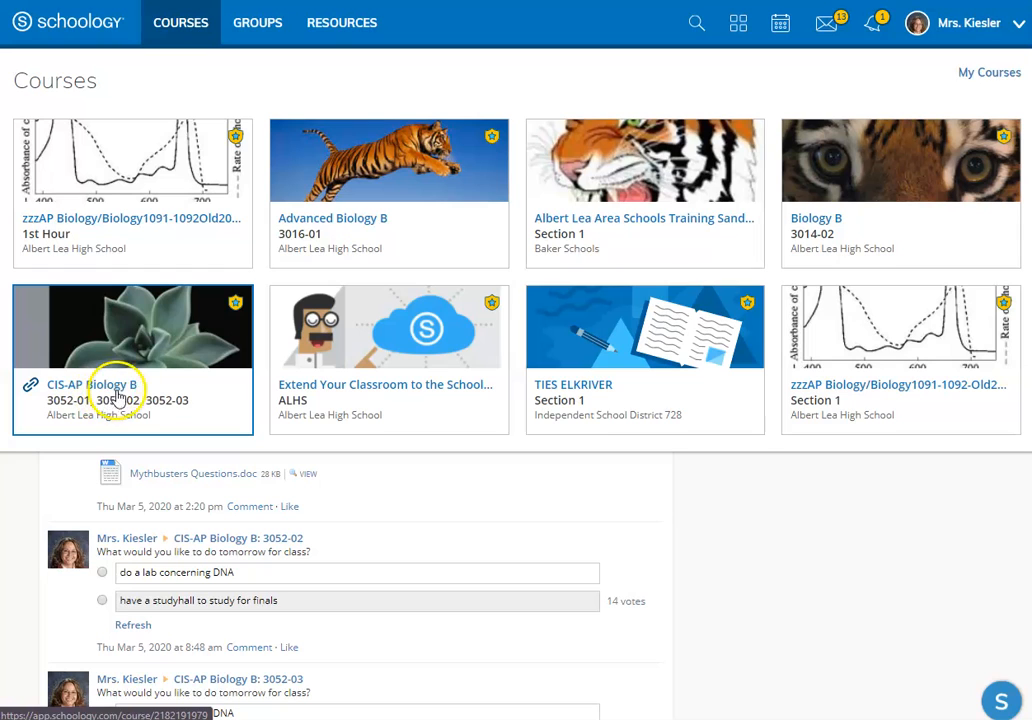
left_click(130, 346)
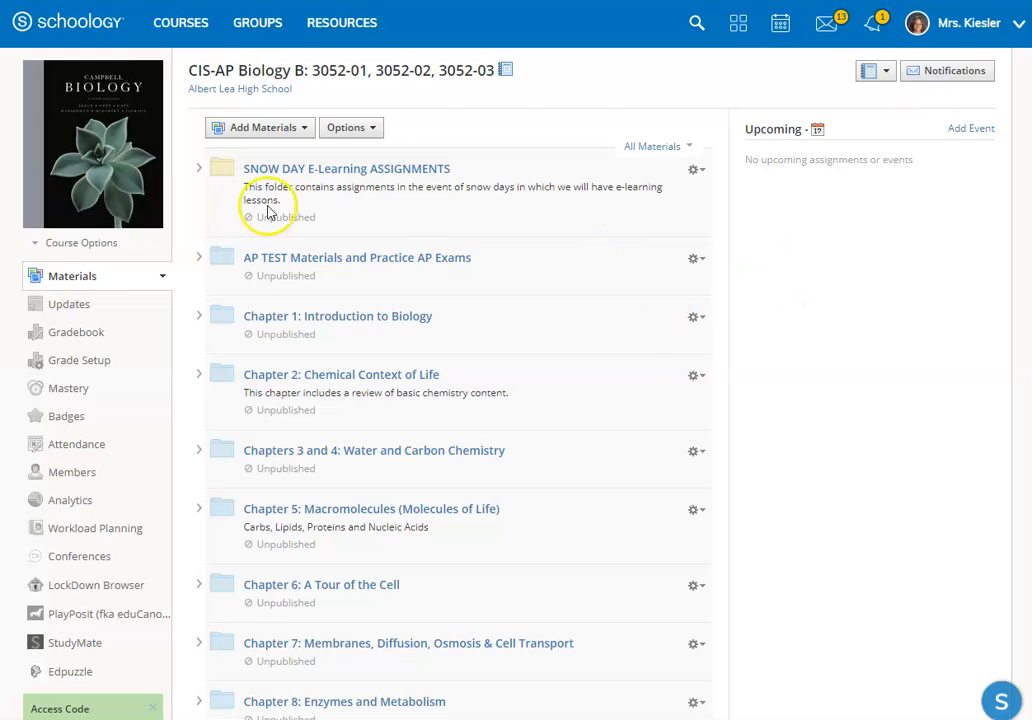
Step: Review the options for changing the course picture, including the preset images and attaching an image file from the computer
mouse_move(104, 175)
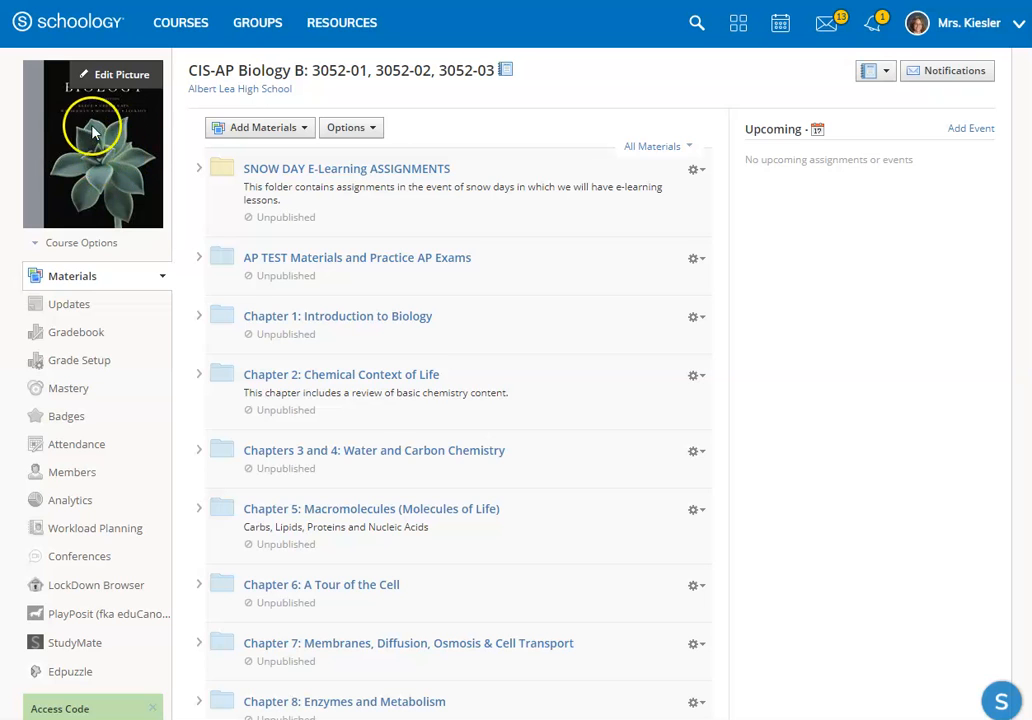
left_click(118, 80)
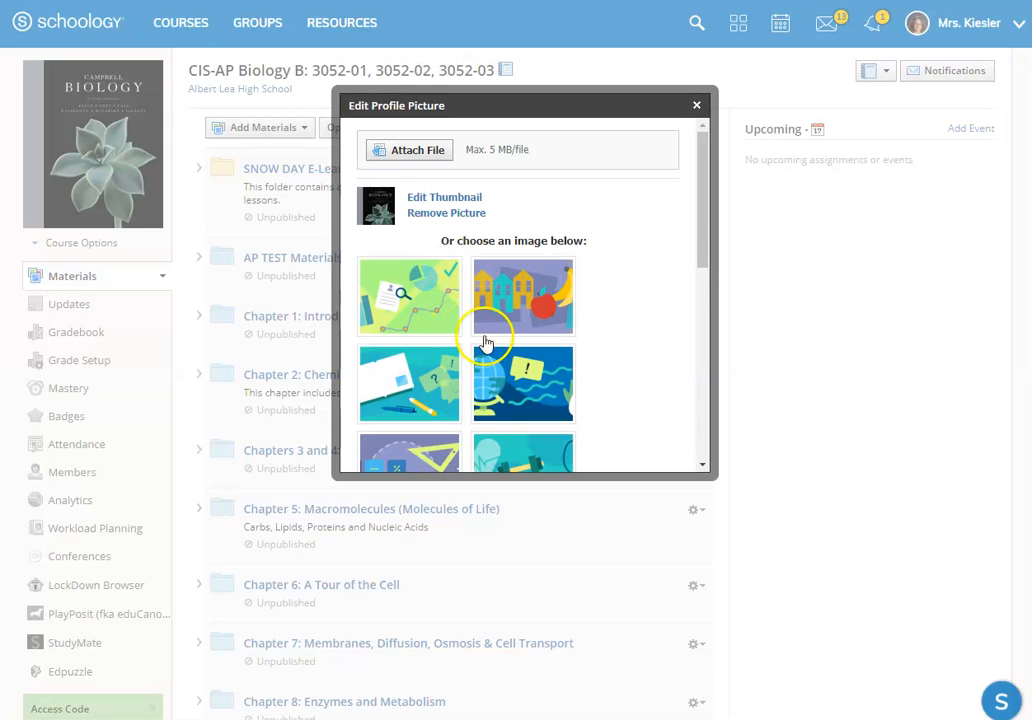
scroll(515, 365, "down", 3)
scroll(525, 302, "up", 3)
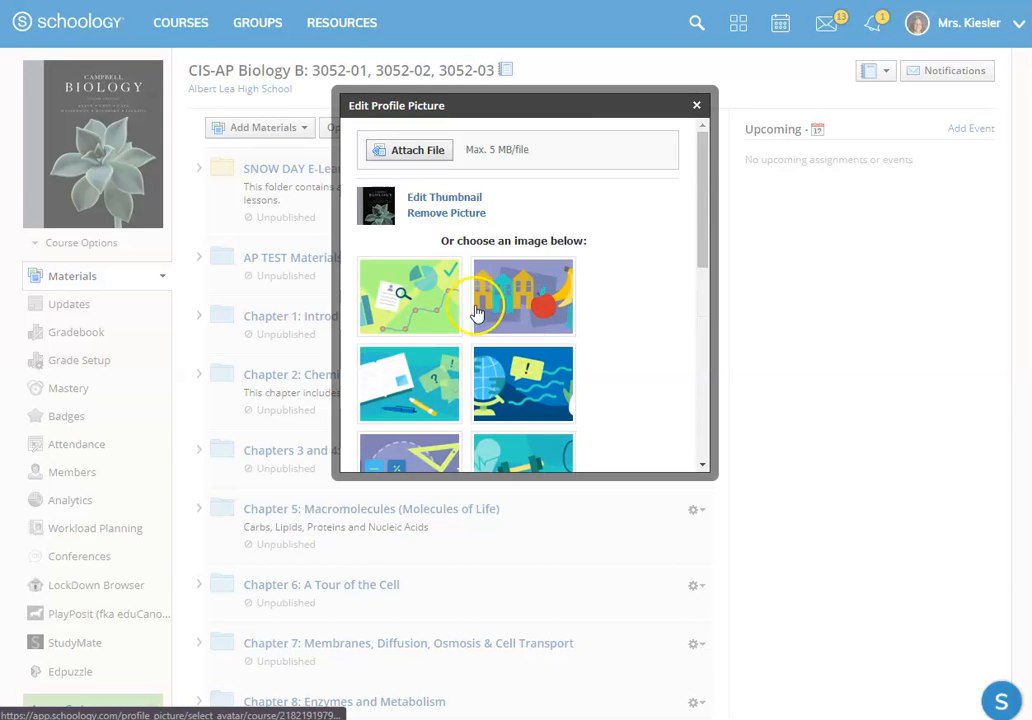
left_click(414, 150)
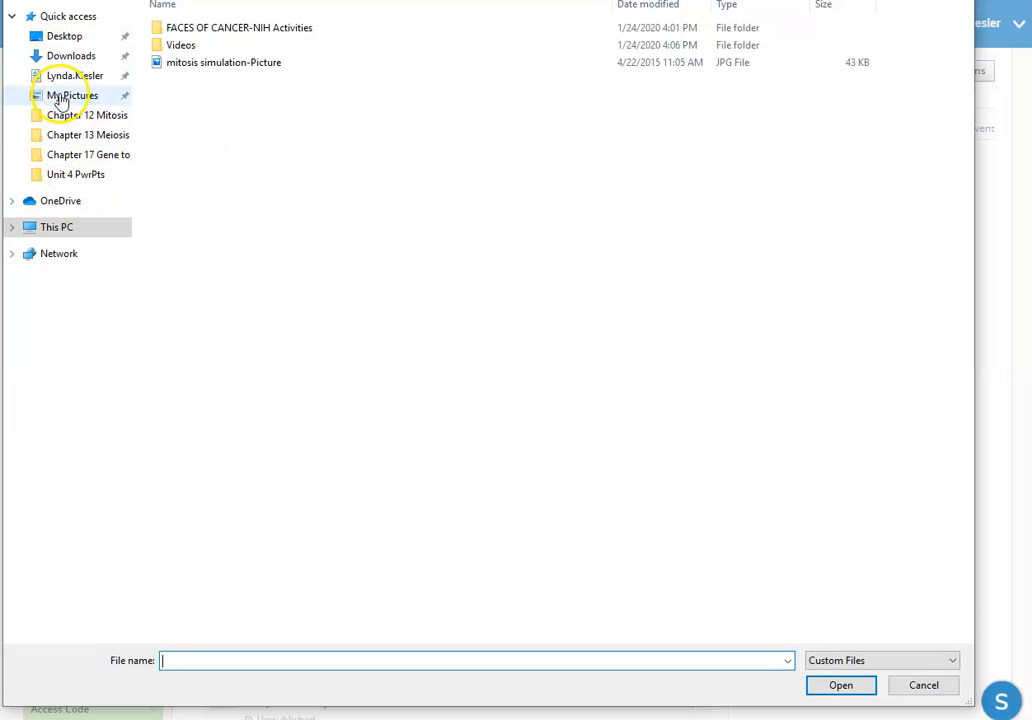
left_click(952, 1)
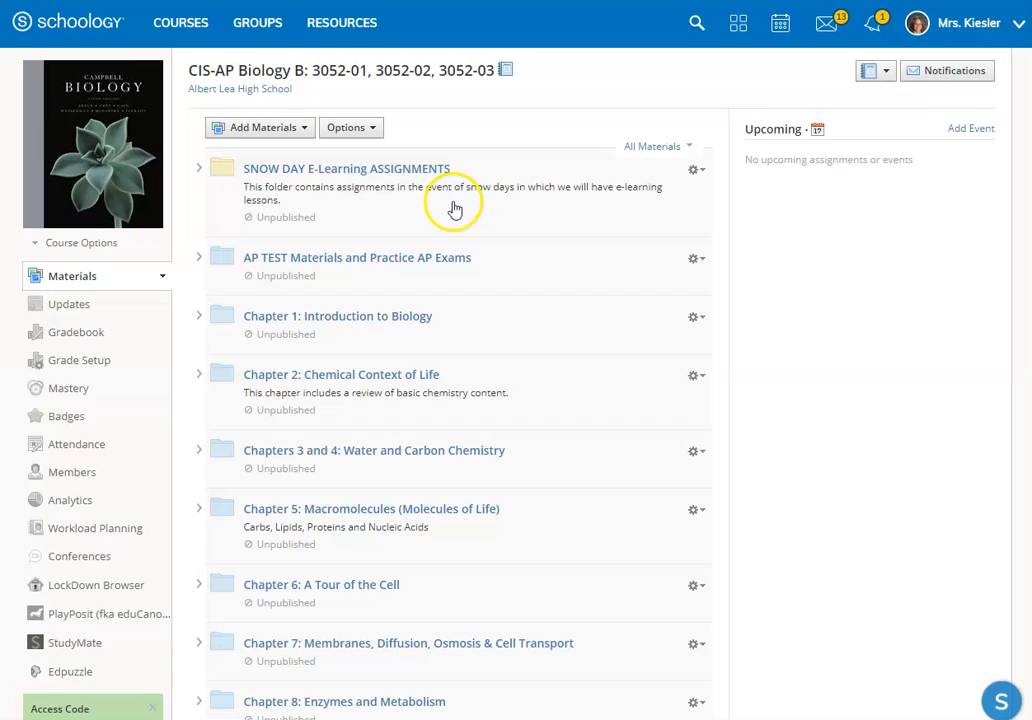
Step: Publish everything in the SNOW DAY E-Learning ASSIGNMENTS folder
left_click(695, 172)
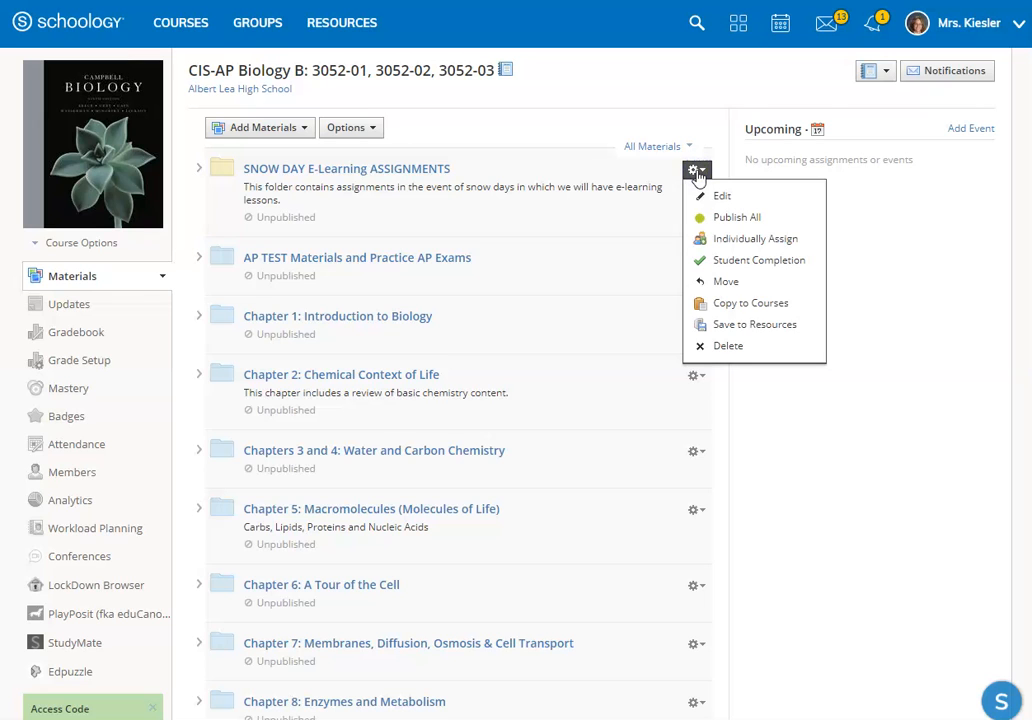
left_click(745, 222)
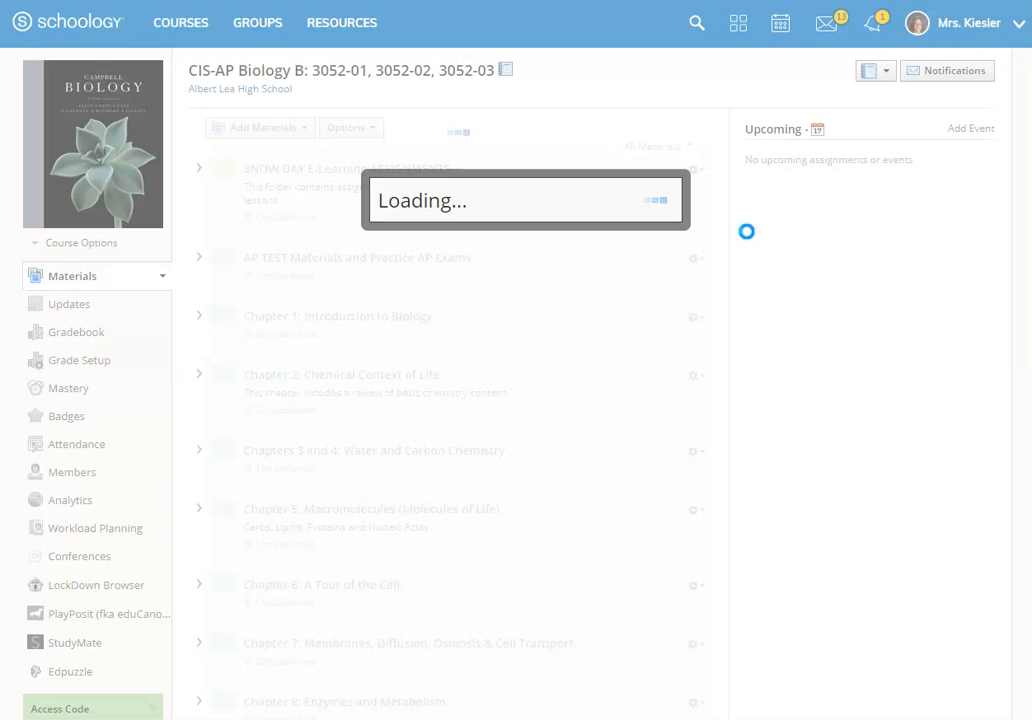
left_click(484, 256)
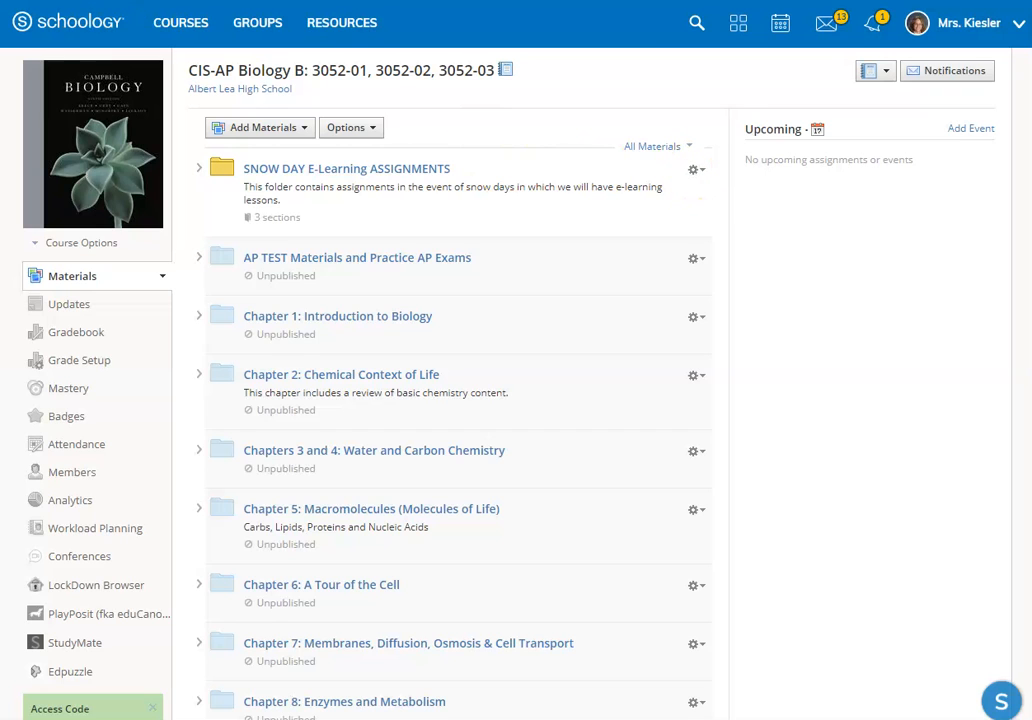
Step: Unpublish everything in the SNOW DAY E-Learning ASSIGNMENTS folder
left_click(695, 171)
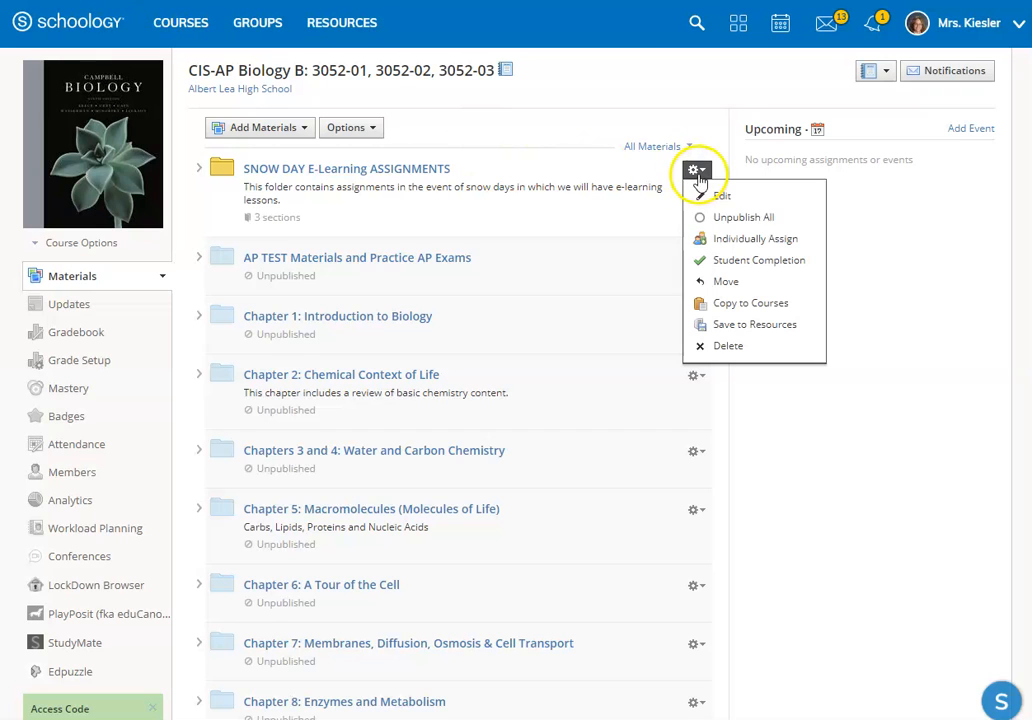
left_click(742, 220)
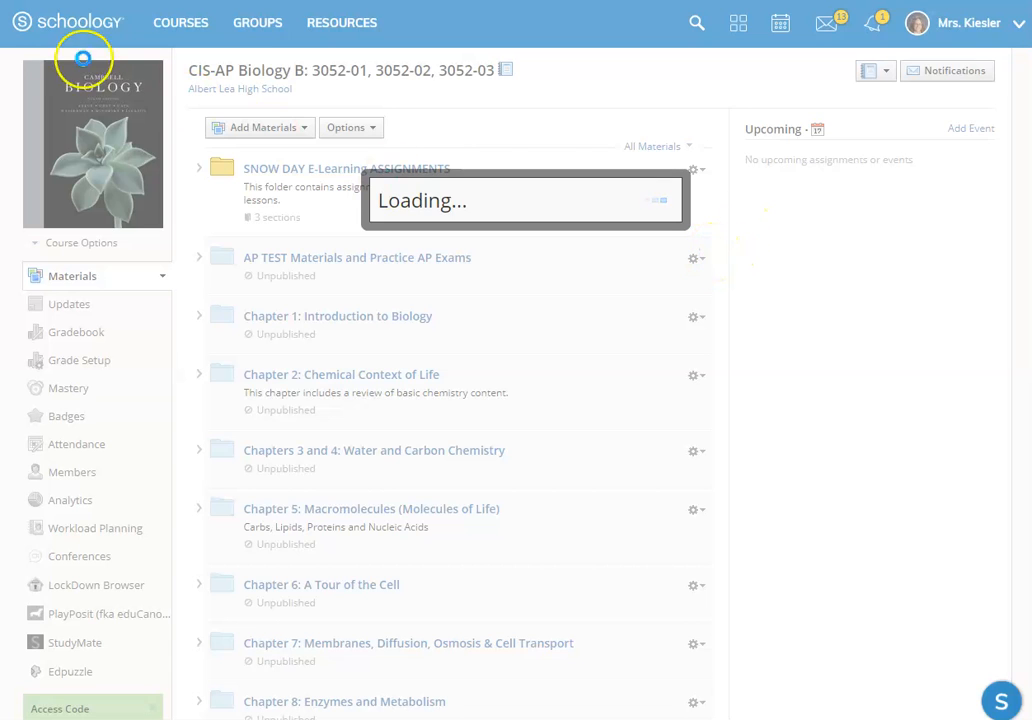
left_click(472, 257)
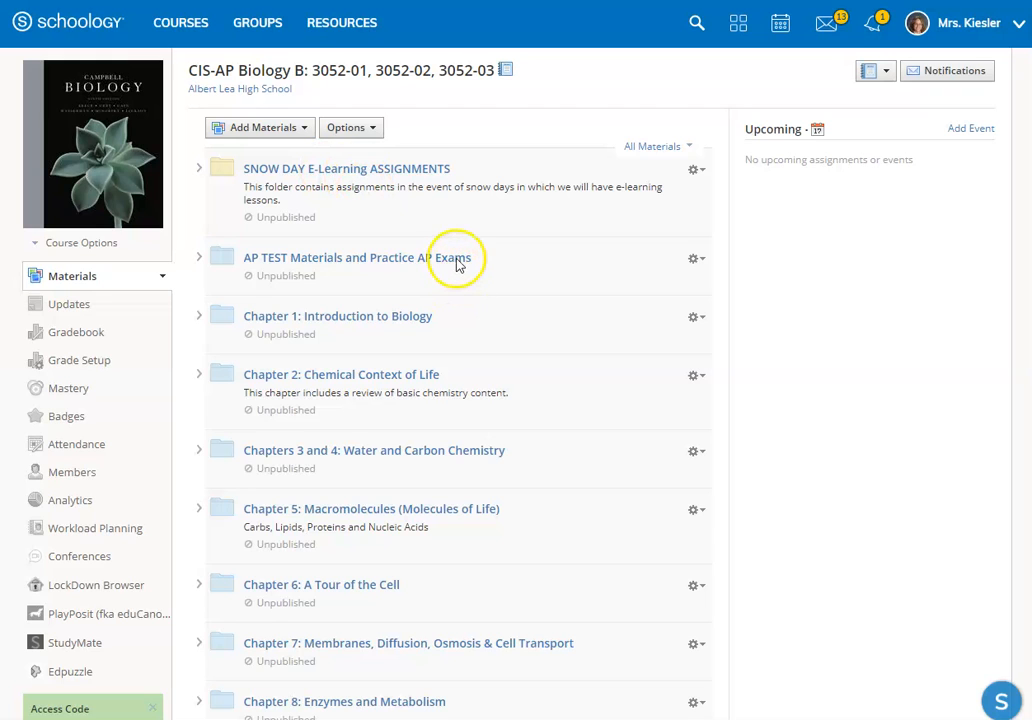
Step: Expand the Chapter 1: Introduction to Biology folder to examine its materials, and collapse it again
left_click(199, 319)
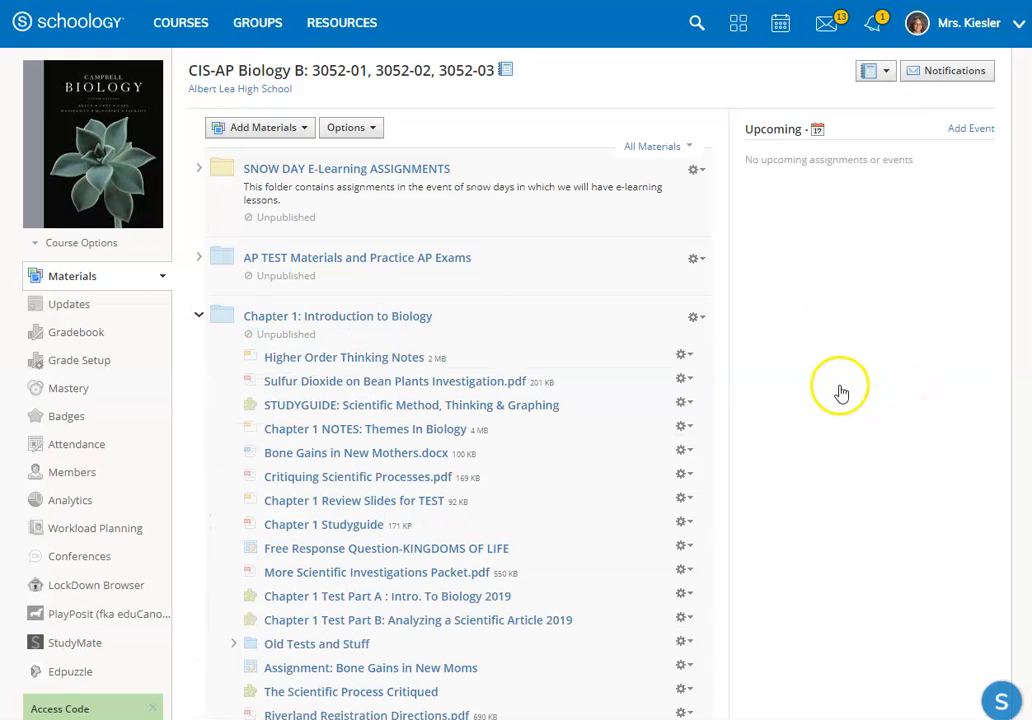
scroll(378, 343, "down", 3)
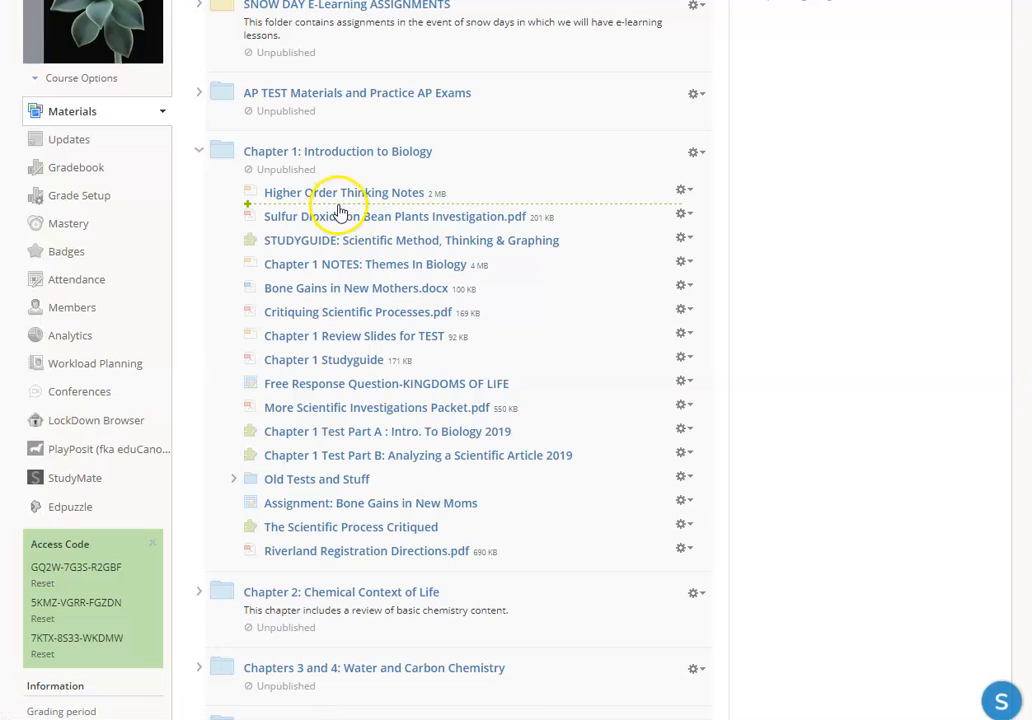
left_click(198, 155)
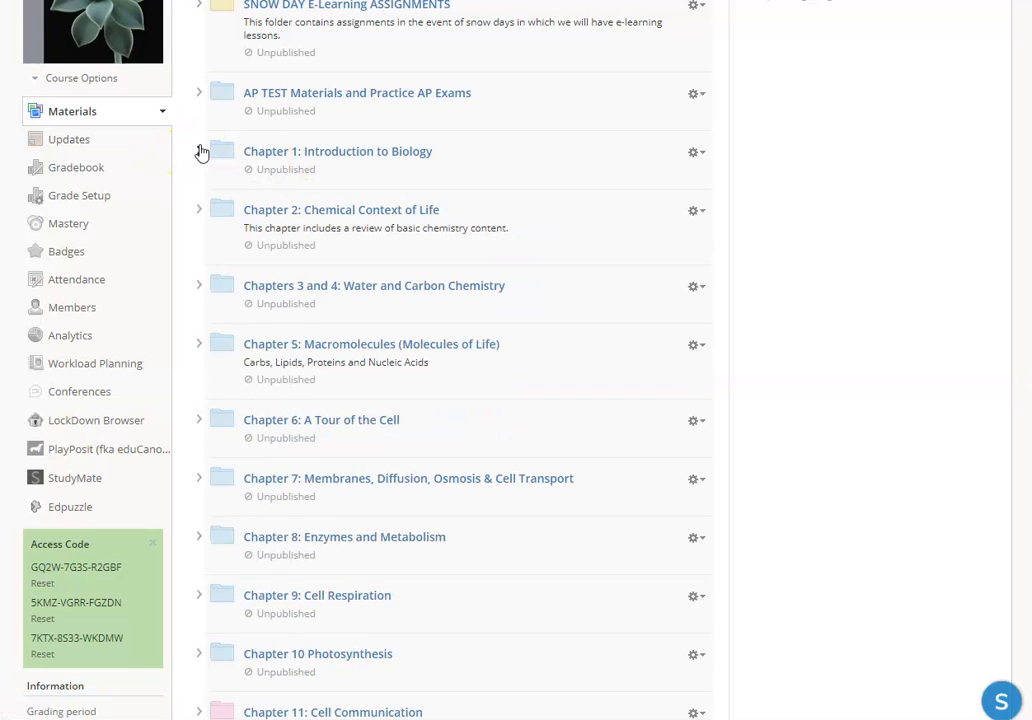
scroll(780, 384, "up", 1)
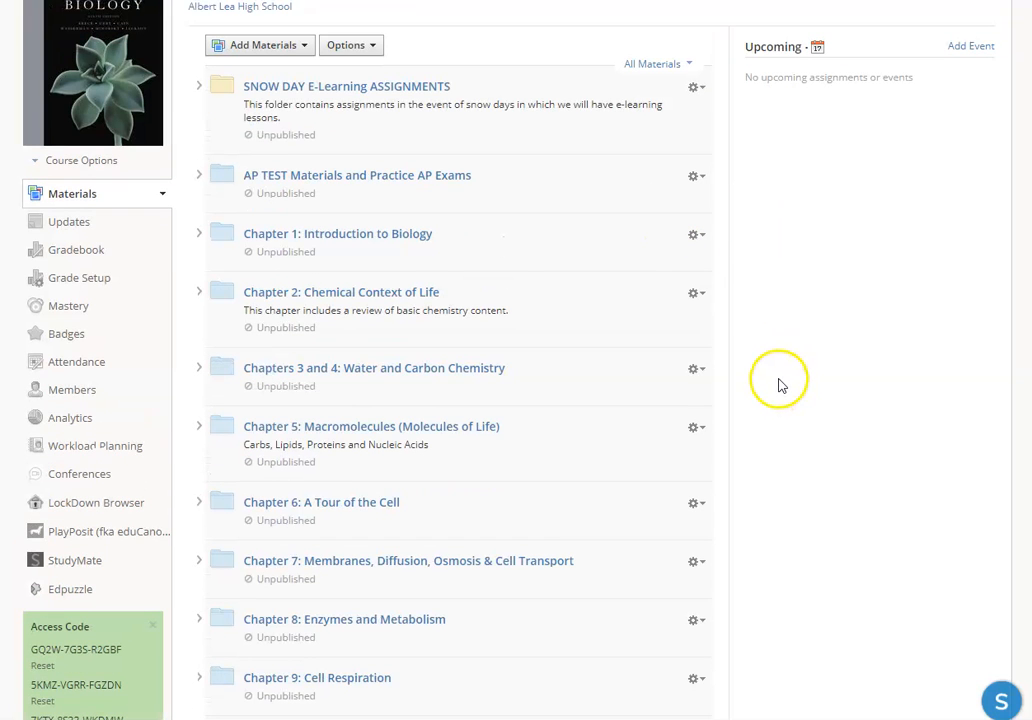
scroll(767, 378, "up", 1)
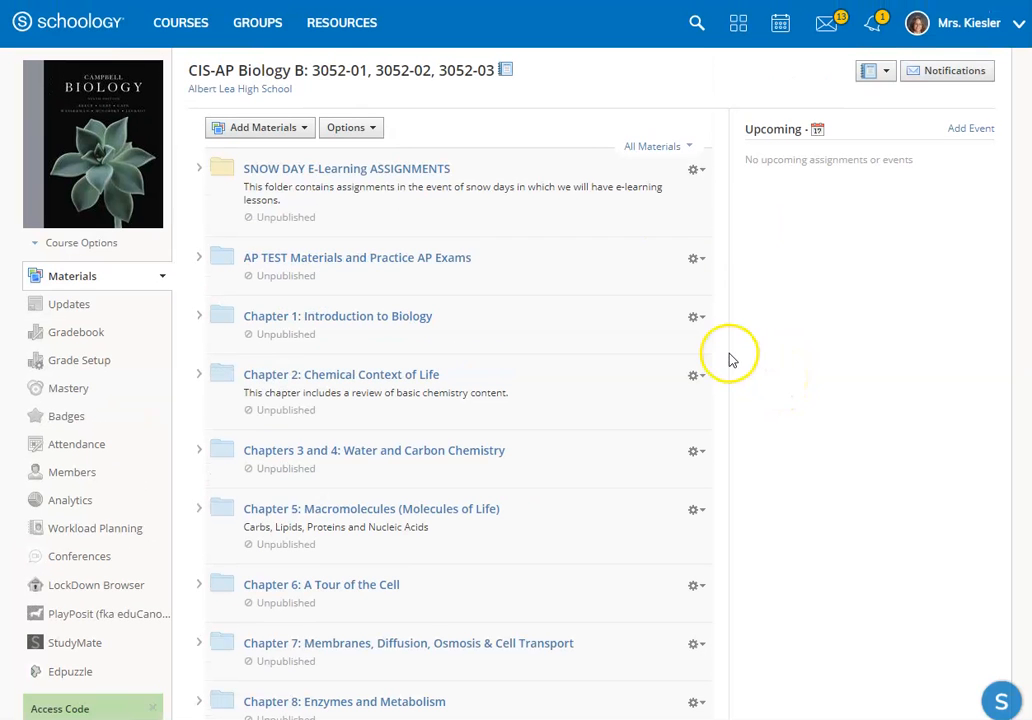
Step: Start a new course materials folder titled "Week of March 30--April 3, 2020" with the orange folder color
left_click(293, 135)
left_click(279, 135)
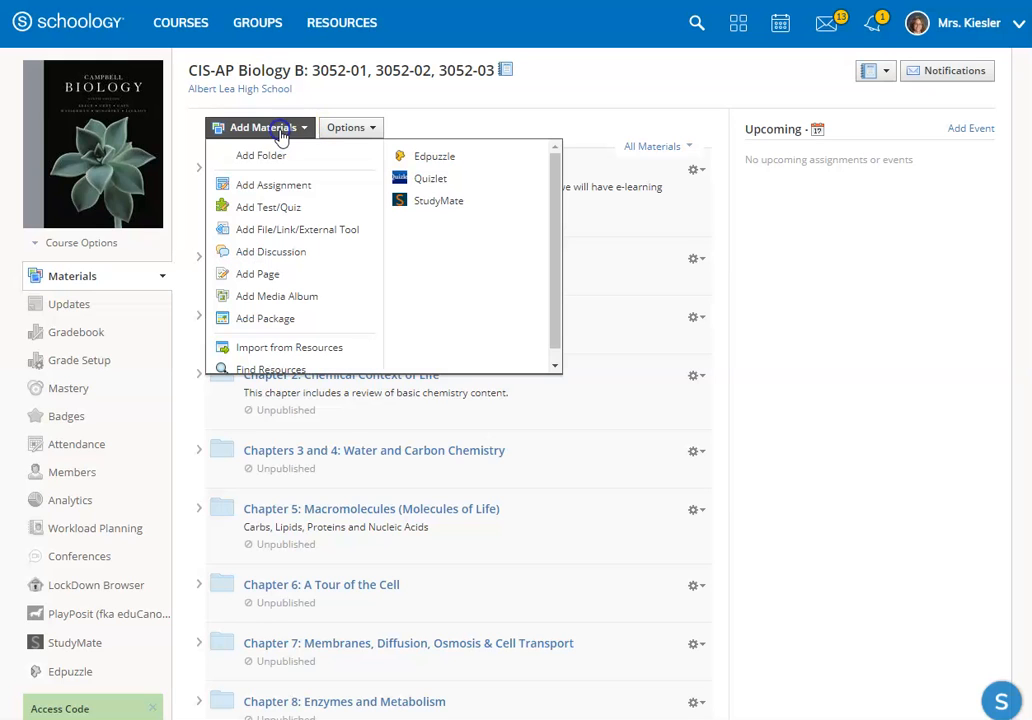
left_click(265, 156)
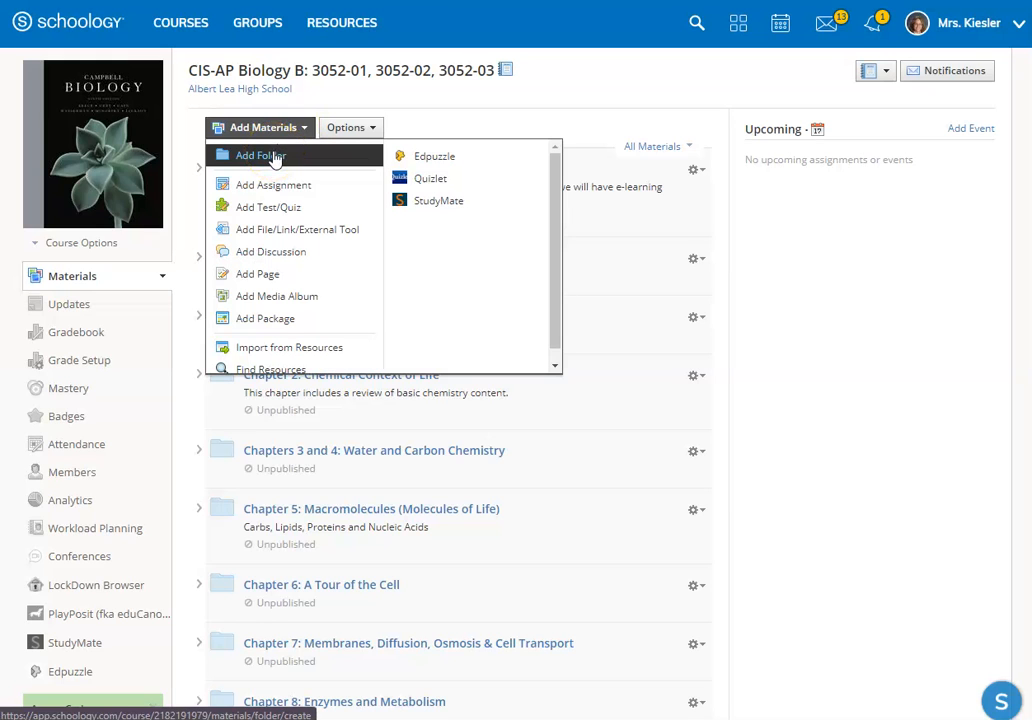
left_click(275, 160)
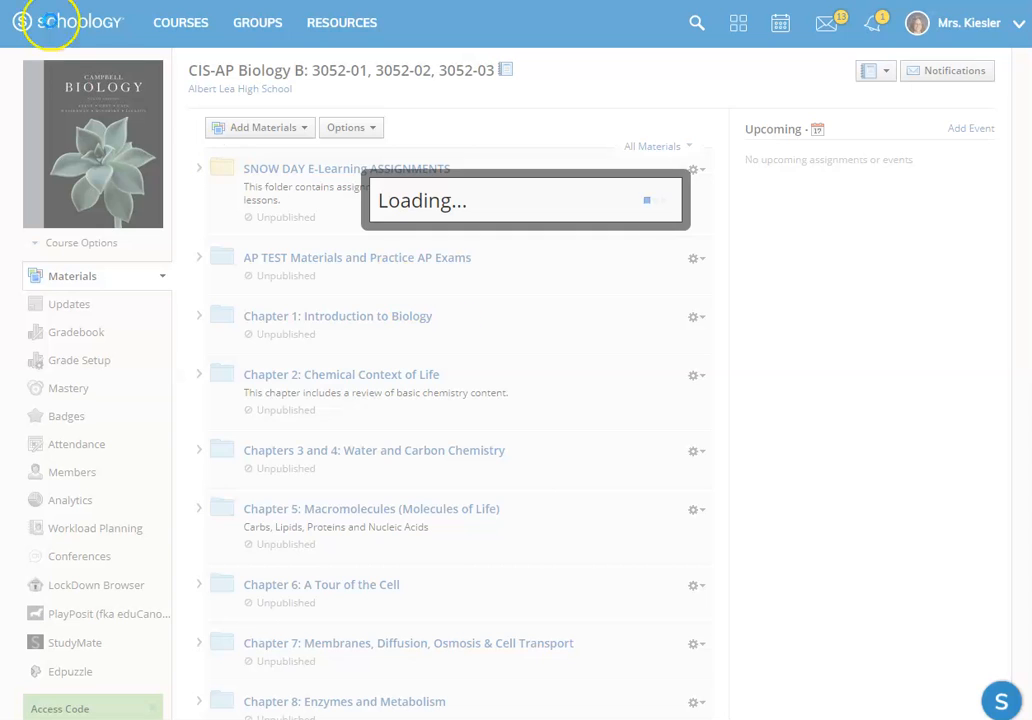
left_click(293, 127)
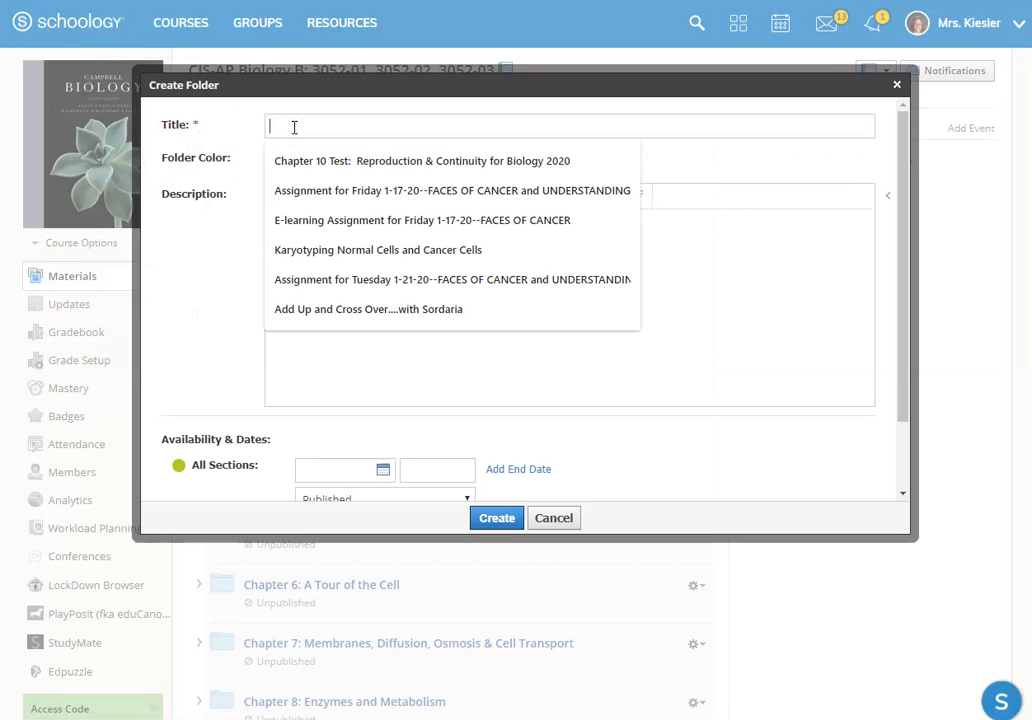
type("Week of March 30--April 3, 2020")
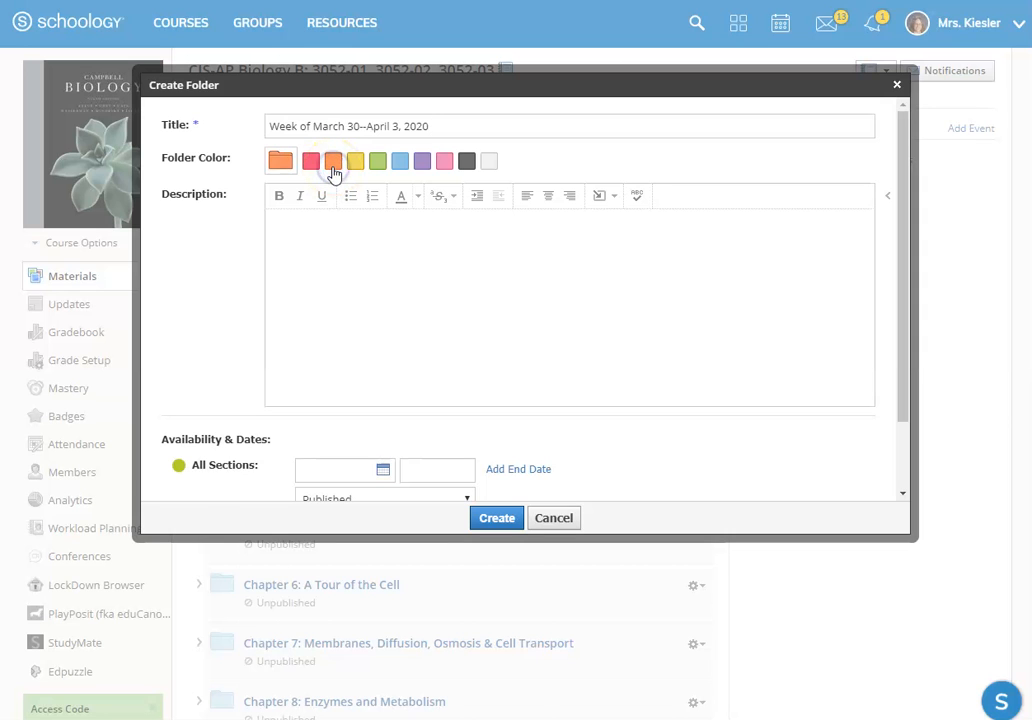
Step: Set the new folder's availability start date for all sections to March 30, 2020
scroll(450, 344, "down", 2)
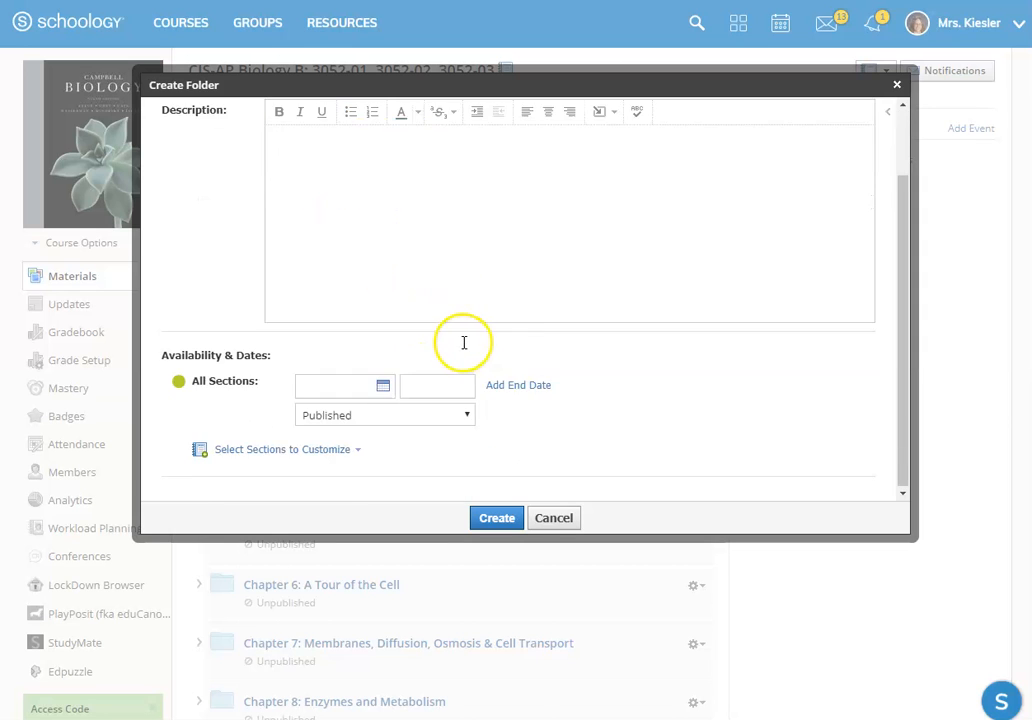
scroll(464, 343, "down", 2)
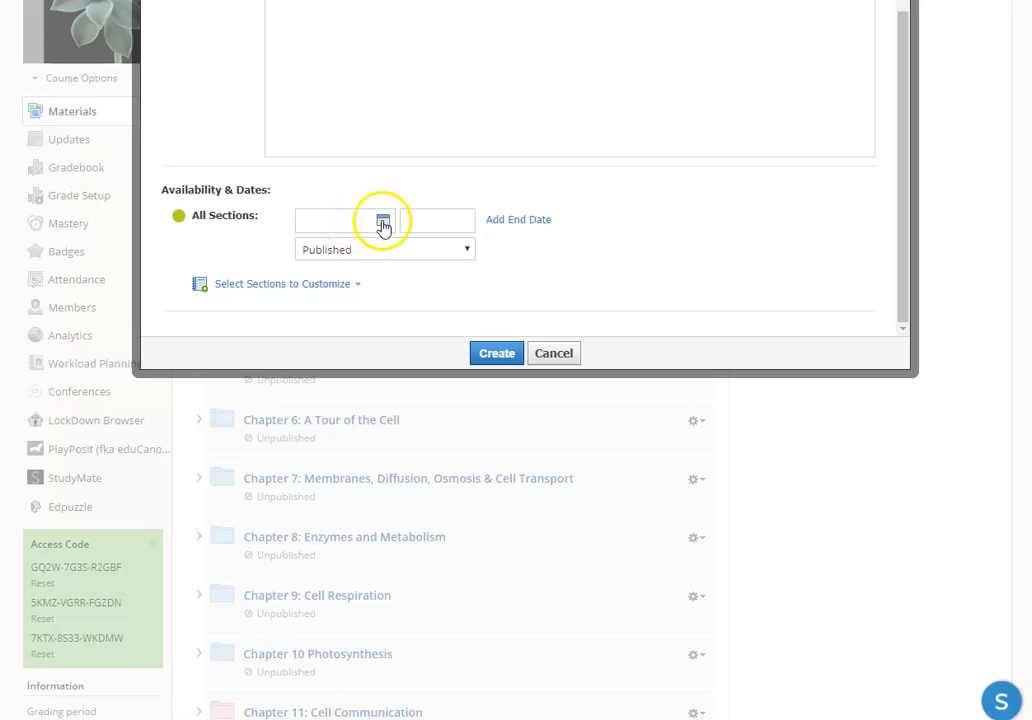
left_click(383, 222)
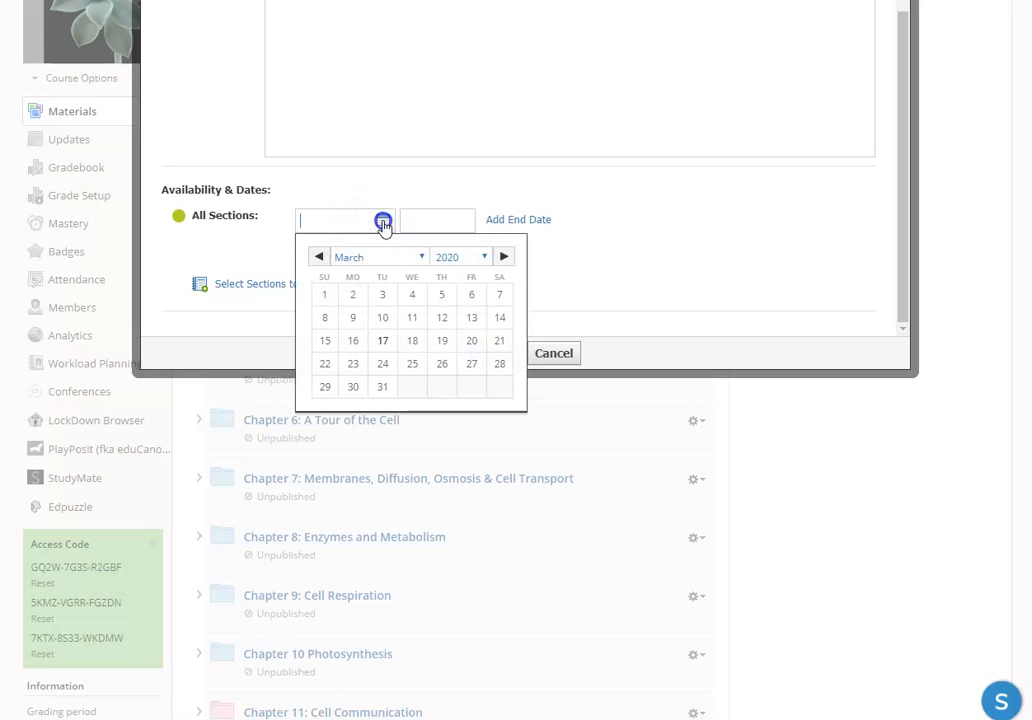
left_click(404, 174)
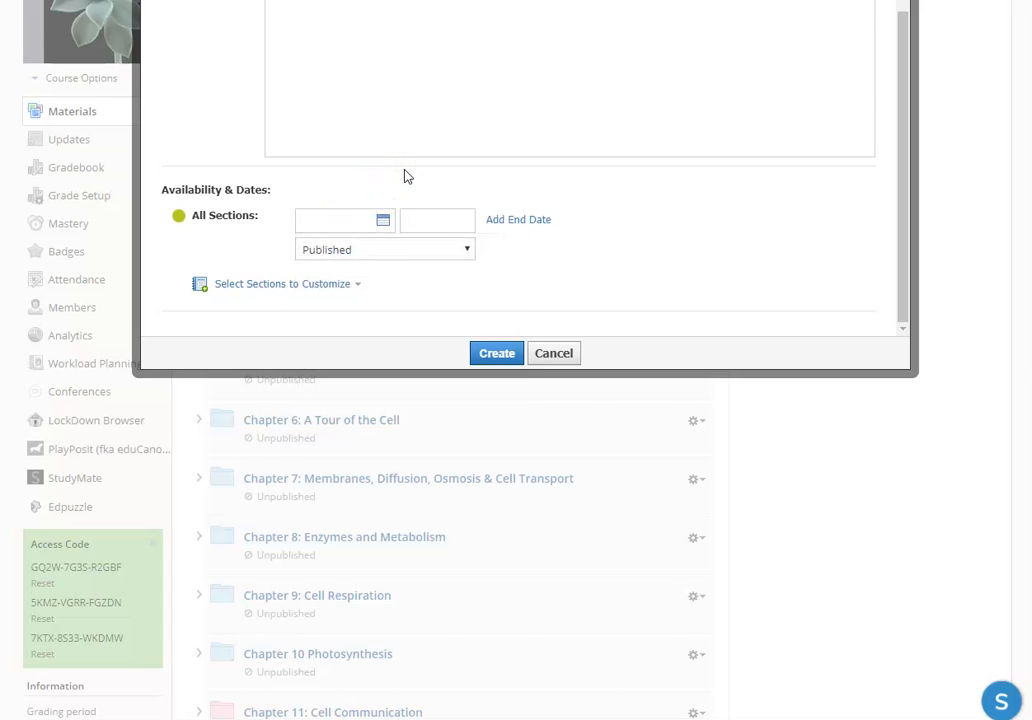
left_click(384, 222)
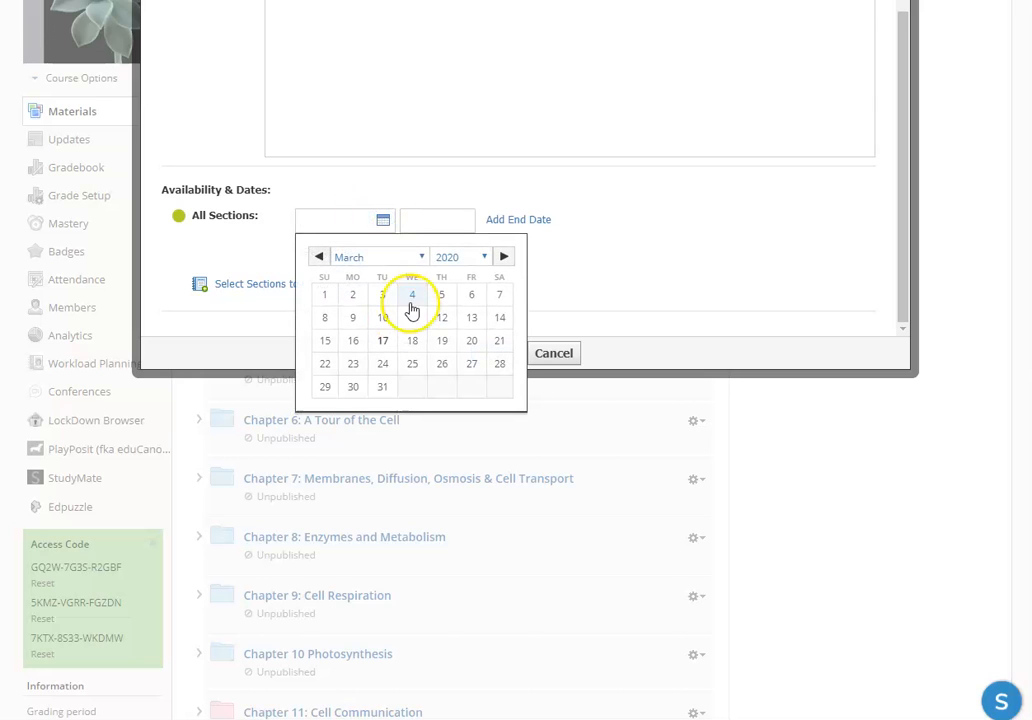
left_click(353, 390)
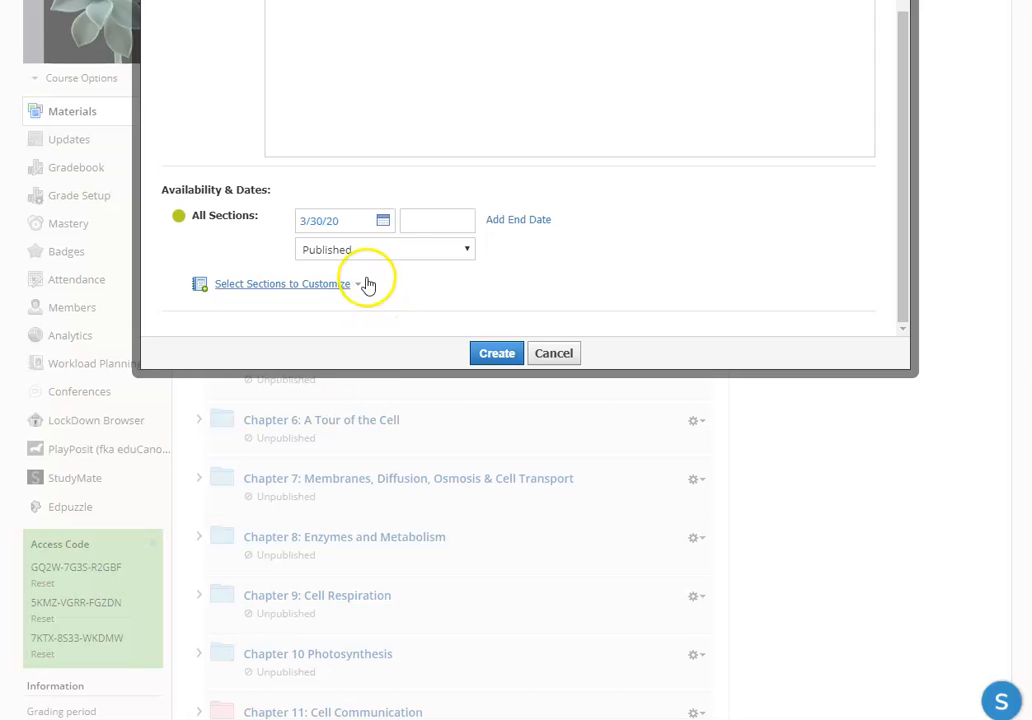
Step: Add a blank end date row to the folder's availability and review the end date calendar and publishing status choices
left_click(424, 222)
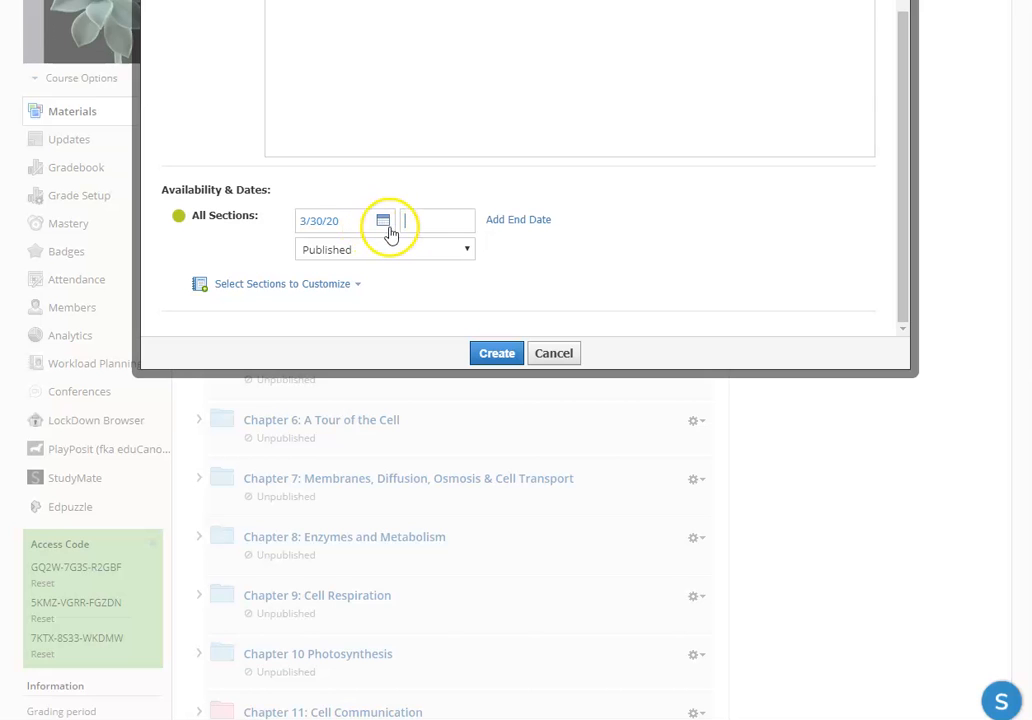
left_click(545, 222)
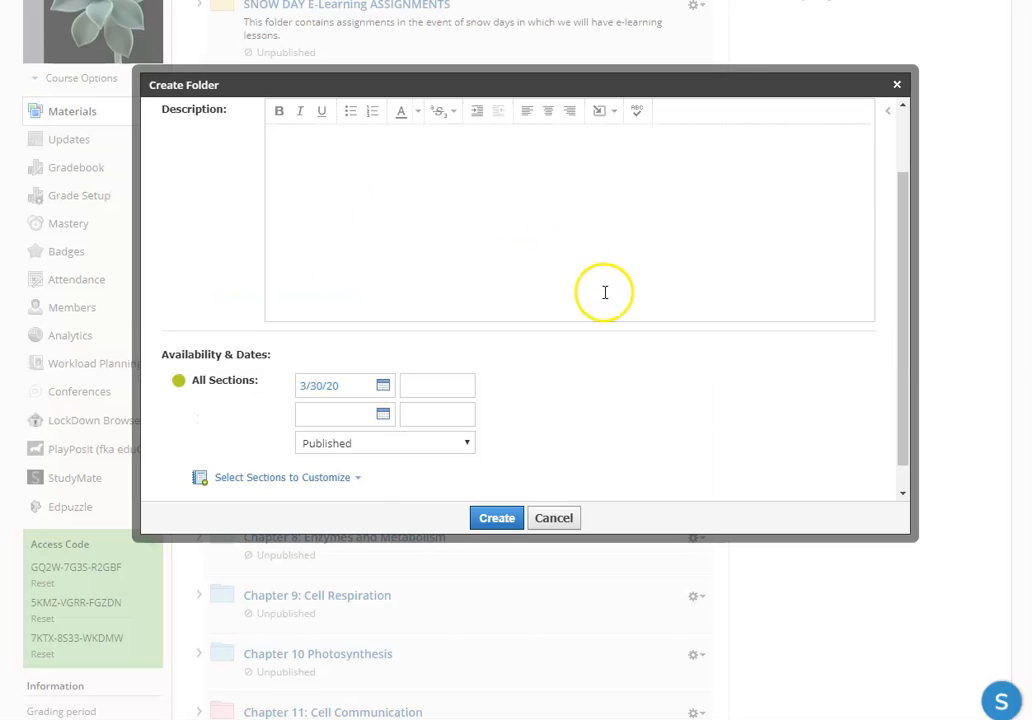
left_click(382, 416)
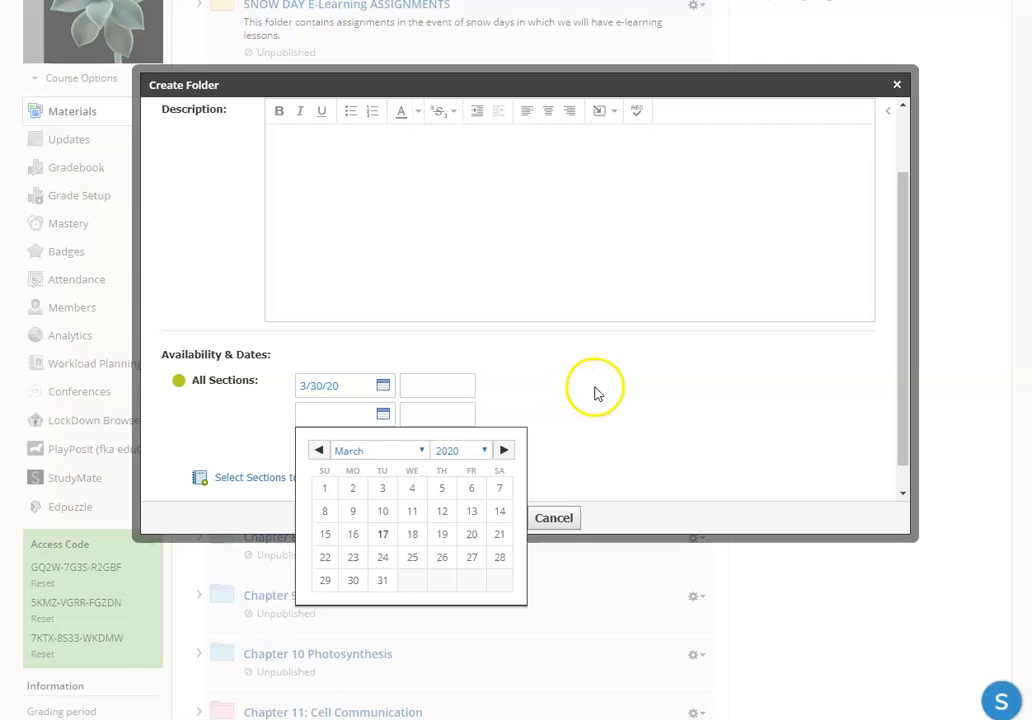
left_click(616, 414)
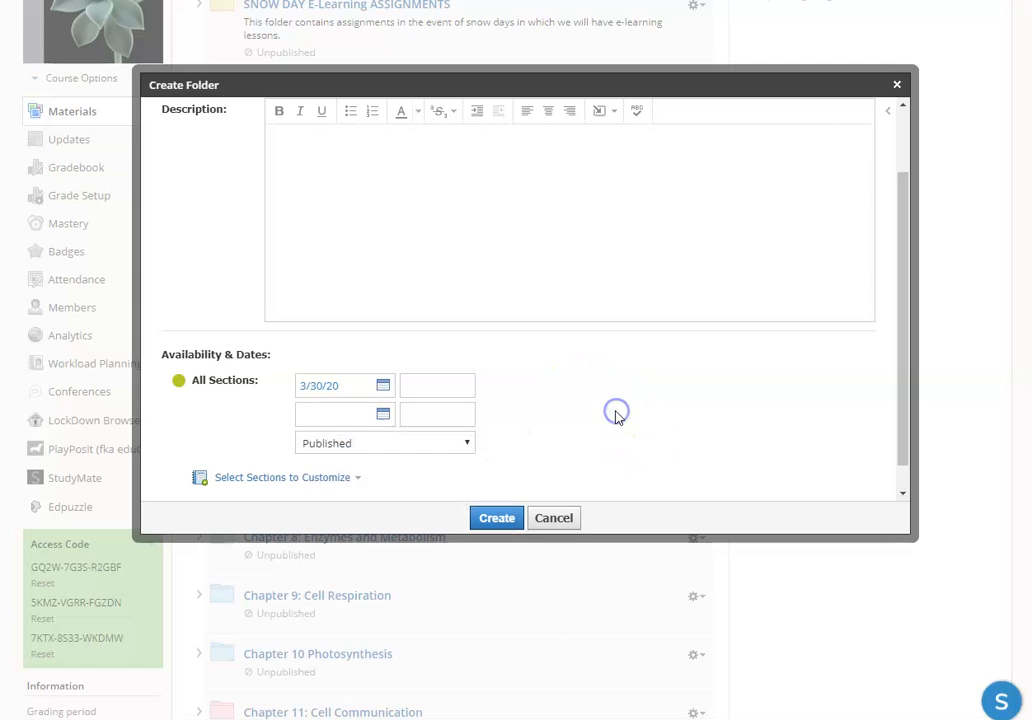
left_click(463, 443)
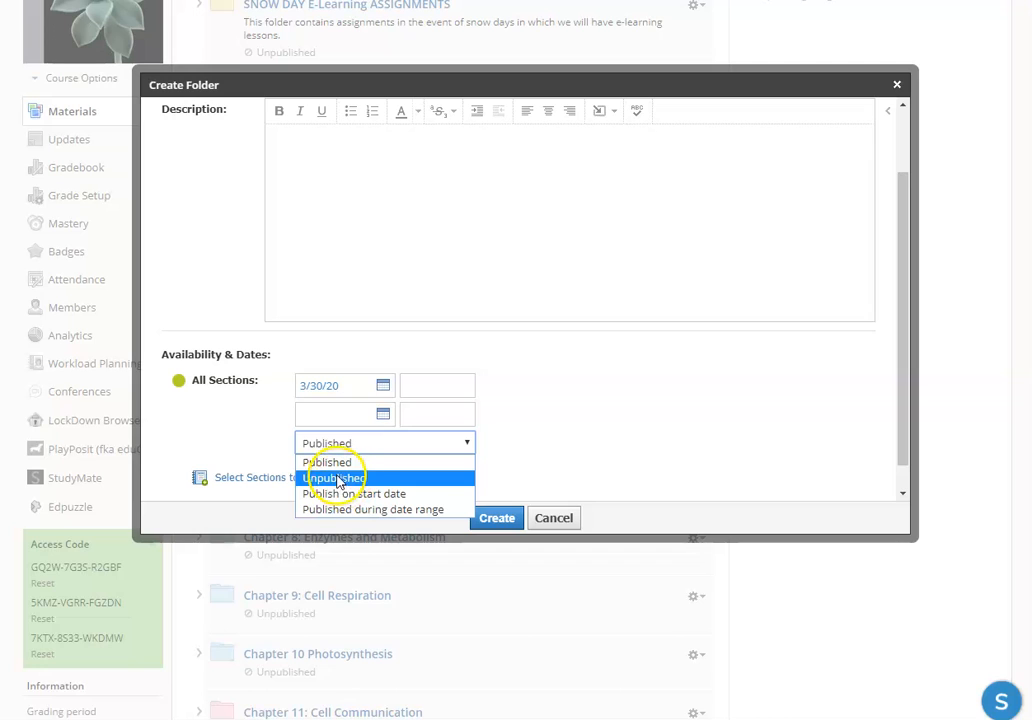
left_click(622, 395)
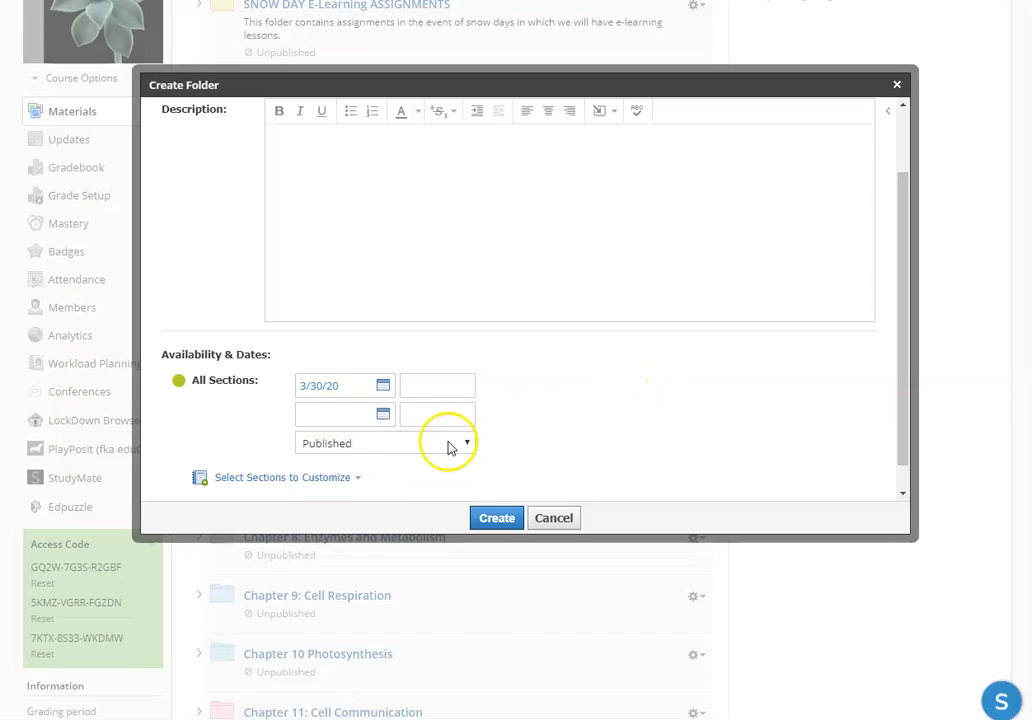
Step: Set the folder's availability start time for all sections to 11:59PM
left_click(449, 388)
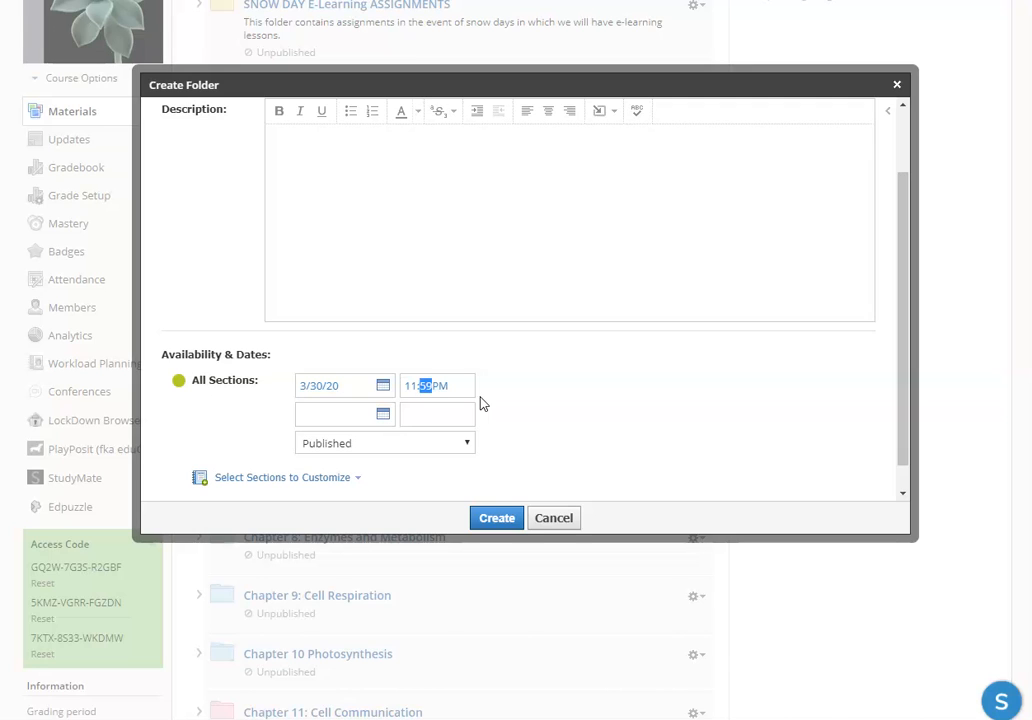
left_click(403, 484)
Step: Try separate availability settings for sections 3052-01, 3052-02 and 3052-03, and revert to the shared all-sections setting
left_click(333, 479)
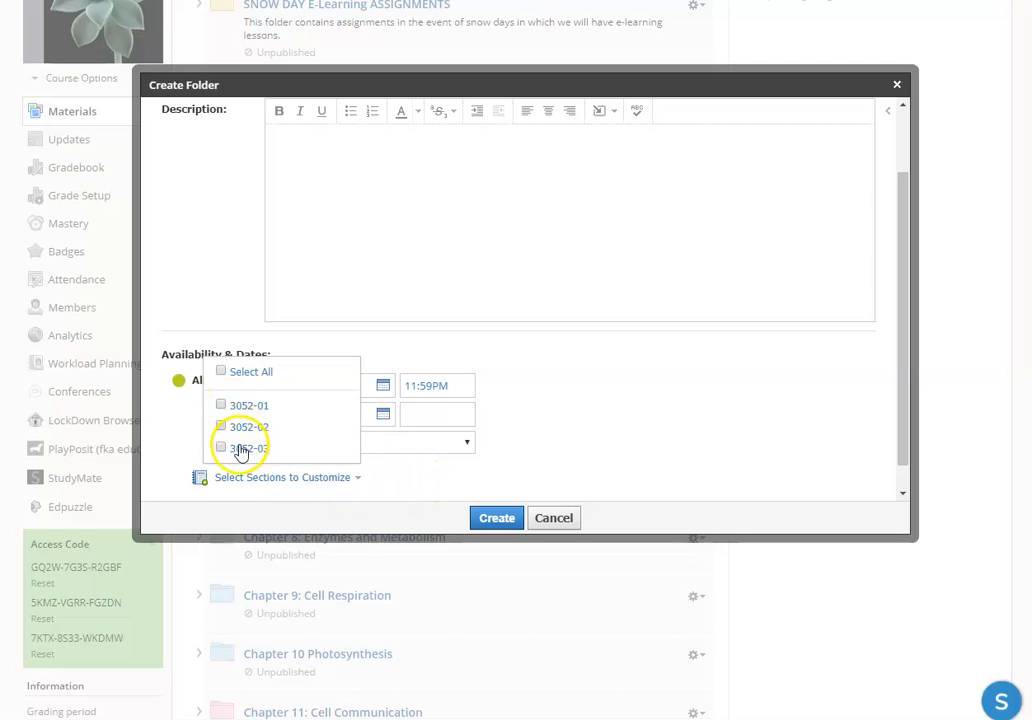
left_click(245, 372)
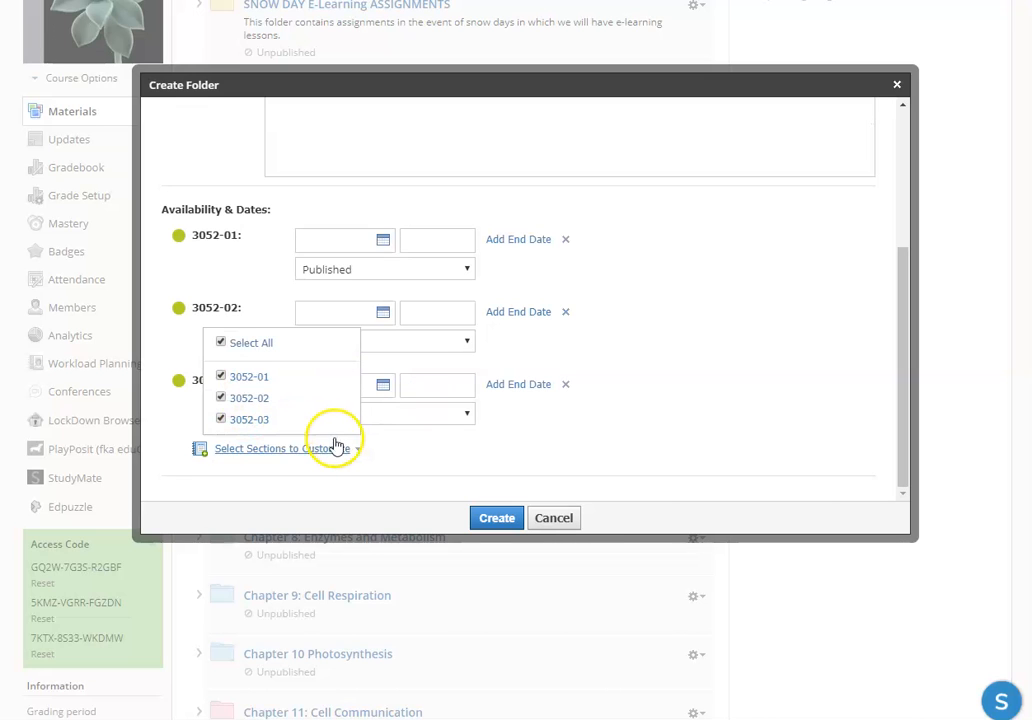
left_click(737, 402)
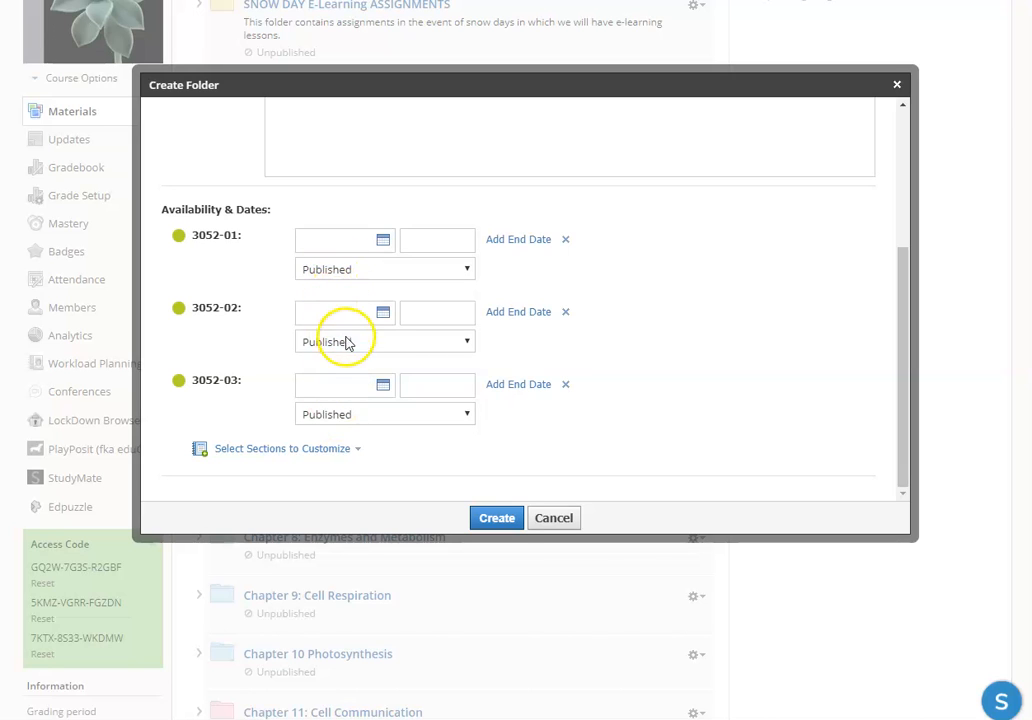
left_click(281, 452)
left_click(222, 342)
left_click(576, 405)
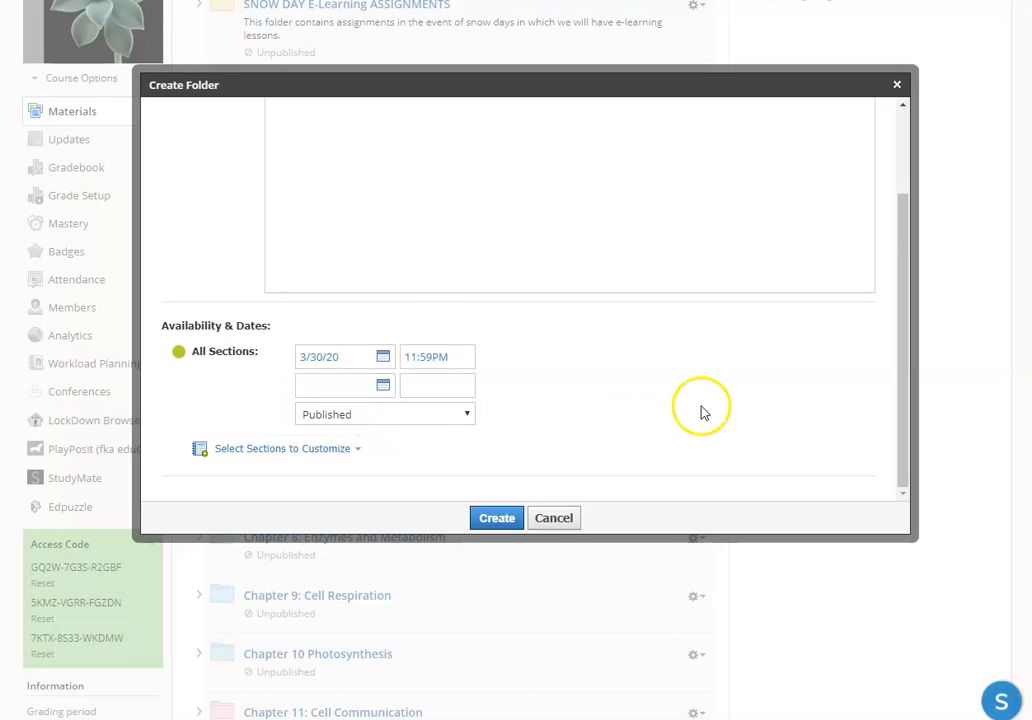
Step: Add the bold folder description "Here is what you need to complete during the week of March 30--April 3, 2020 in AP BIOLOGY"
scroll(660, 457, "up", 2)
scroll(660, 457, "up", 1)
left_click(354, 243)
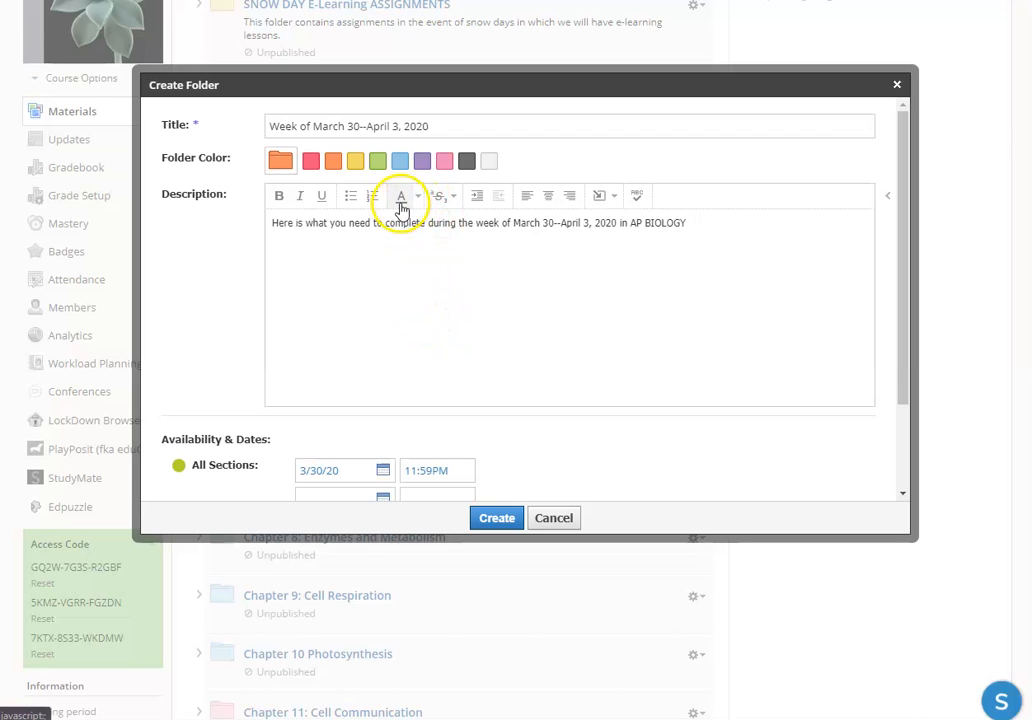
left_click_drag(686, 223, 240, 223)
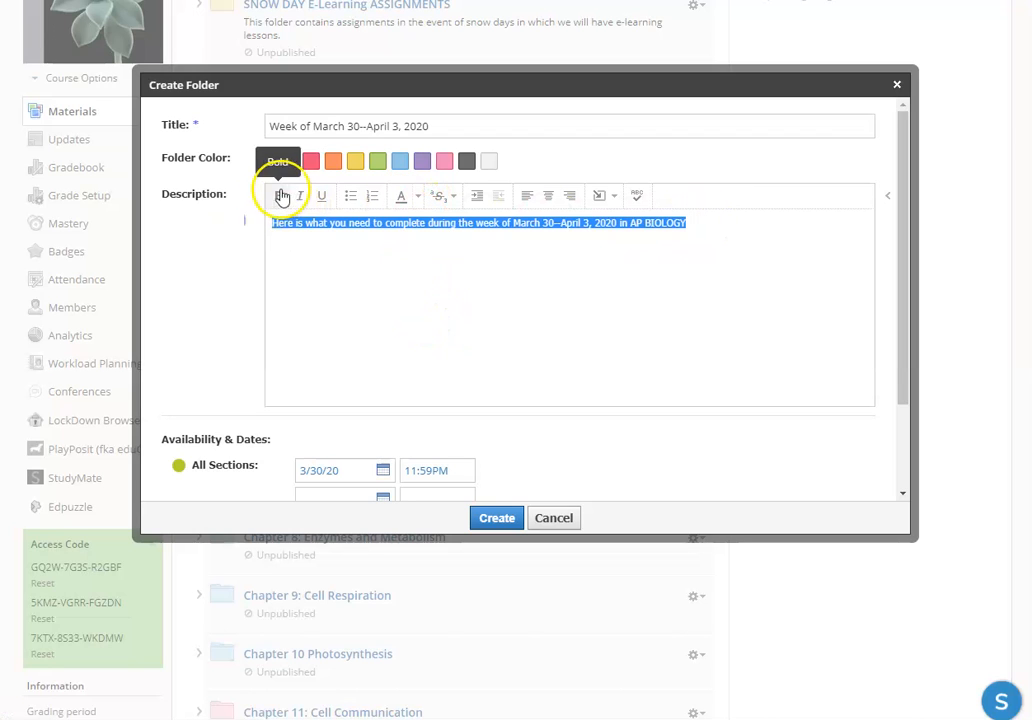
left_click(281, 196)
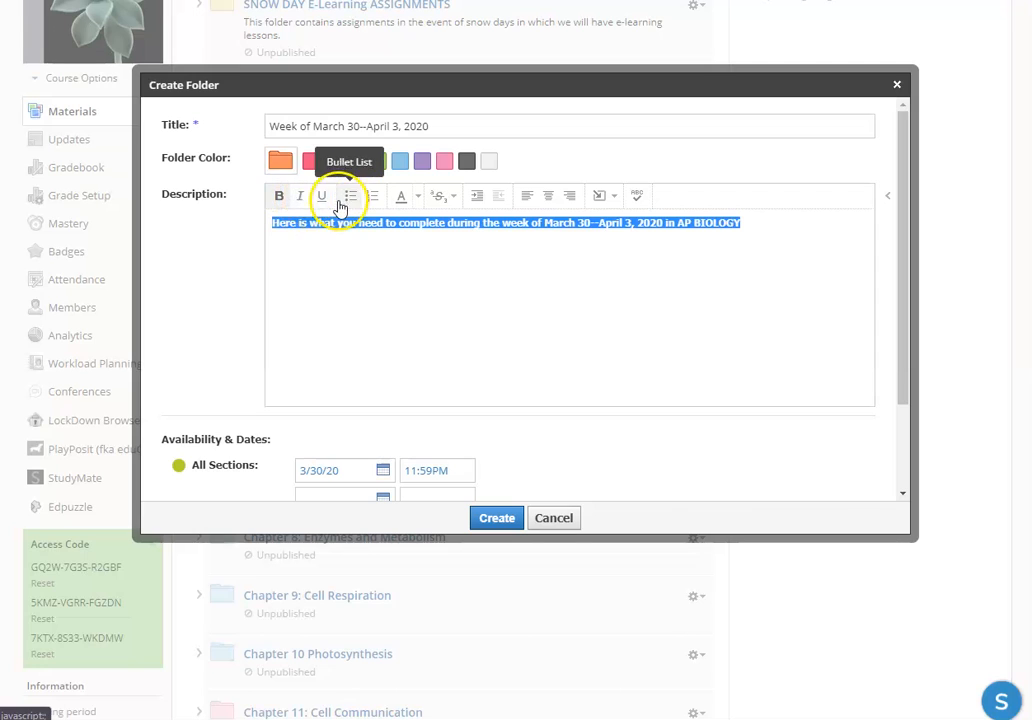
Step: Try italic formatting on the description text and review the content types that can be inserted
left_click(306, 203)
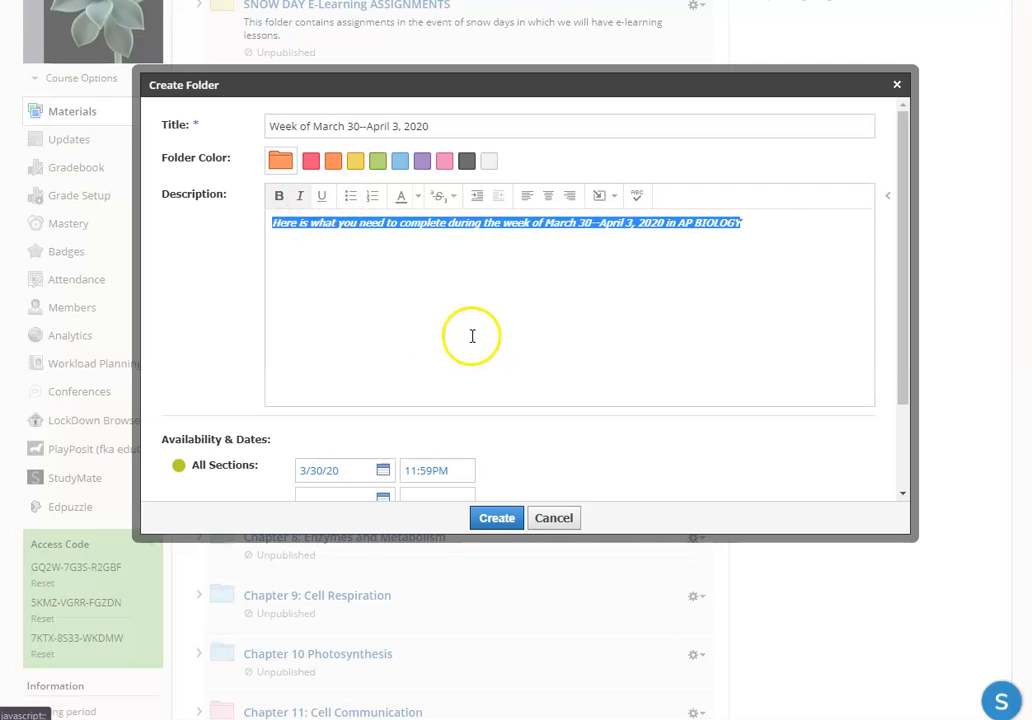
left_click(306, 203)
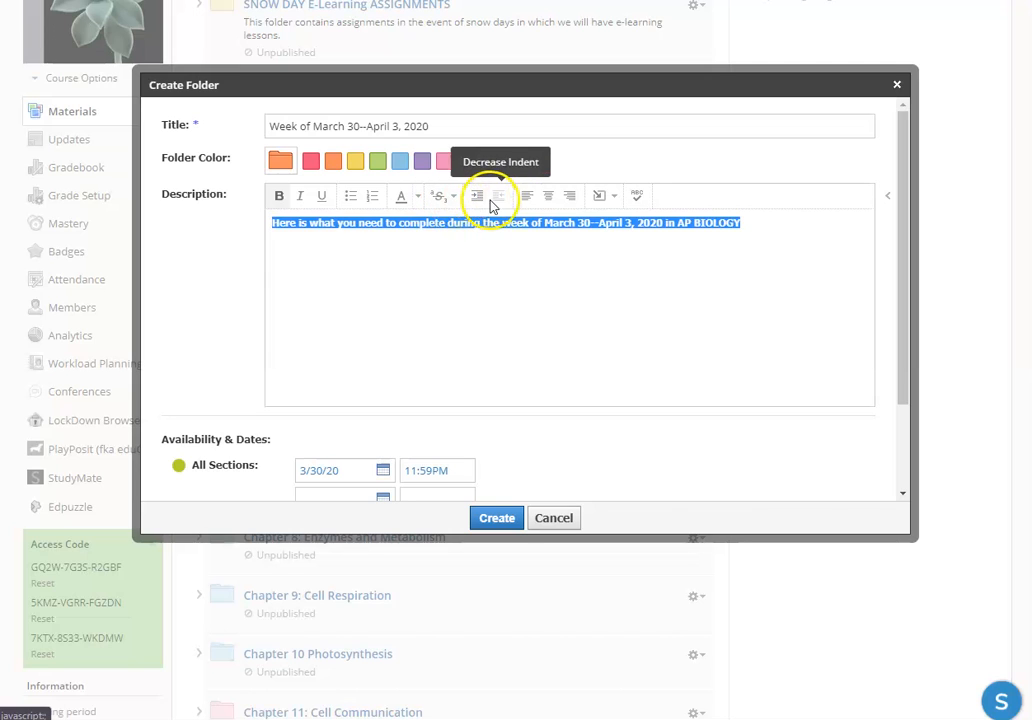
left_click(603, 197)
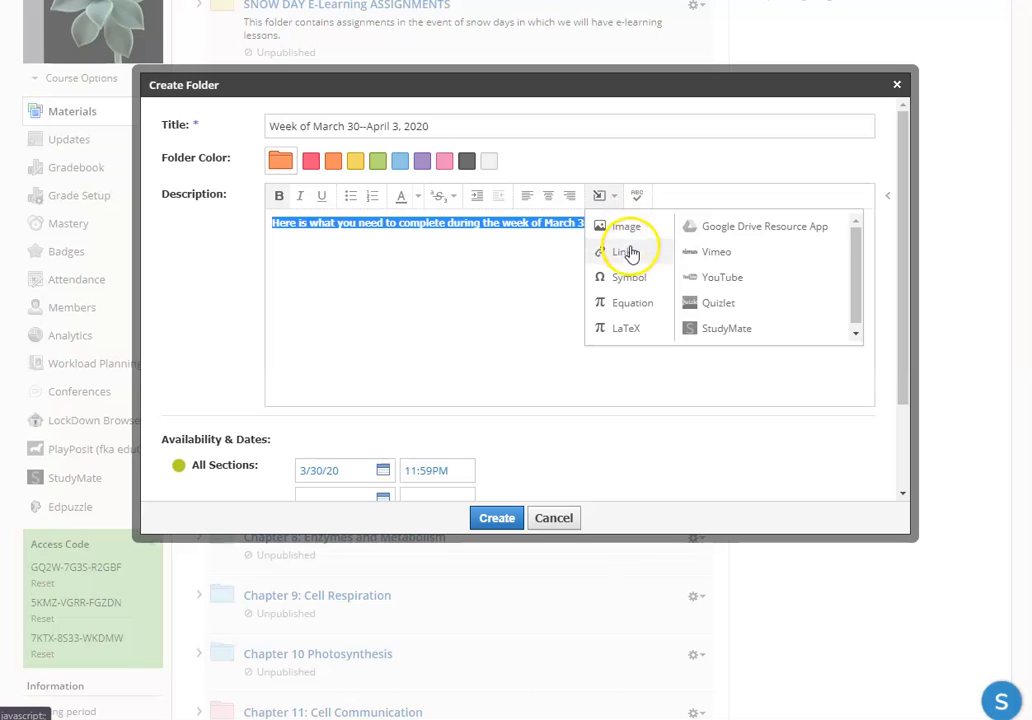
left_click(435, 301)
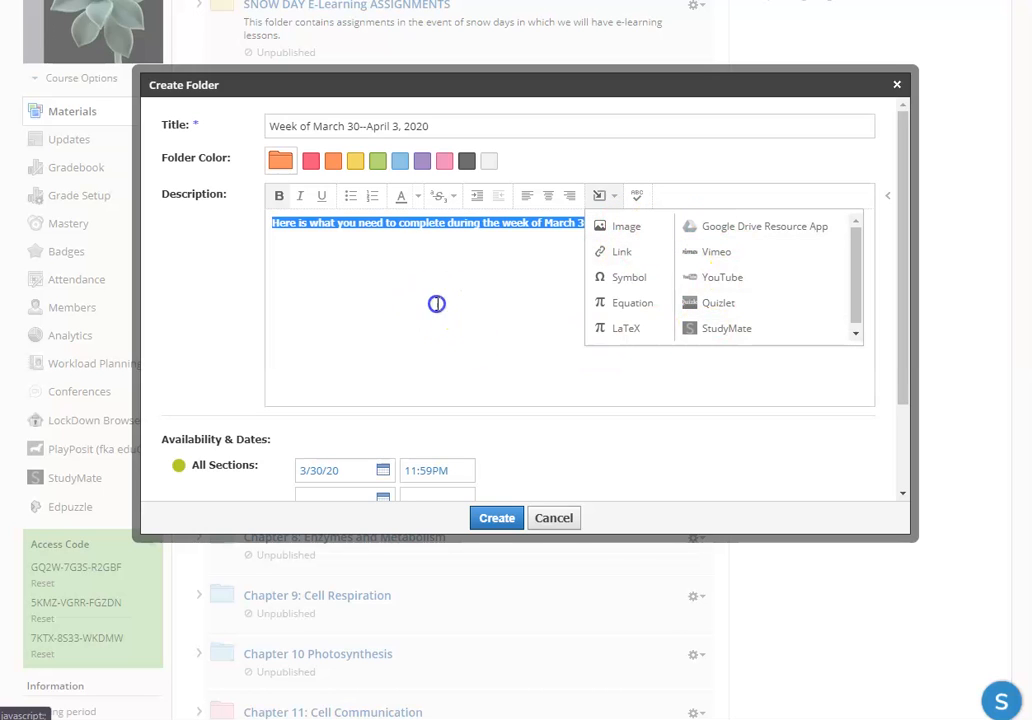
Step: Create the weekly folder and locate it at the end of the course materials list
left_click(497, 518)
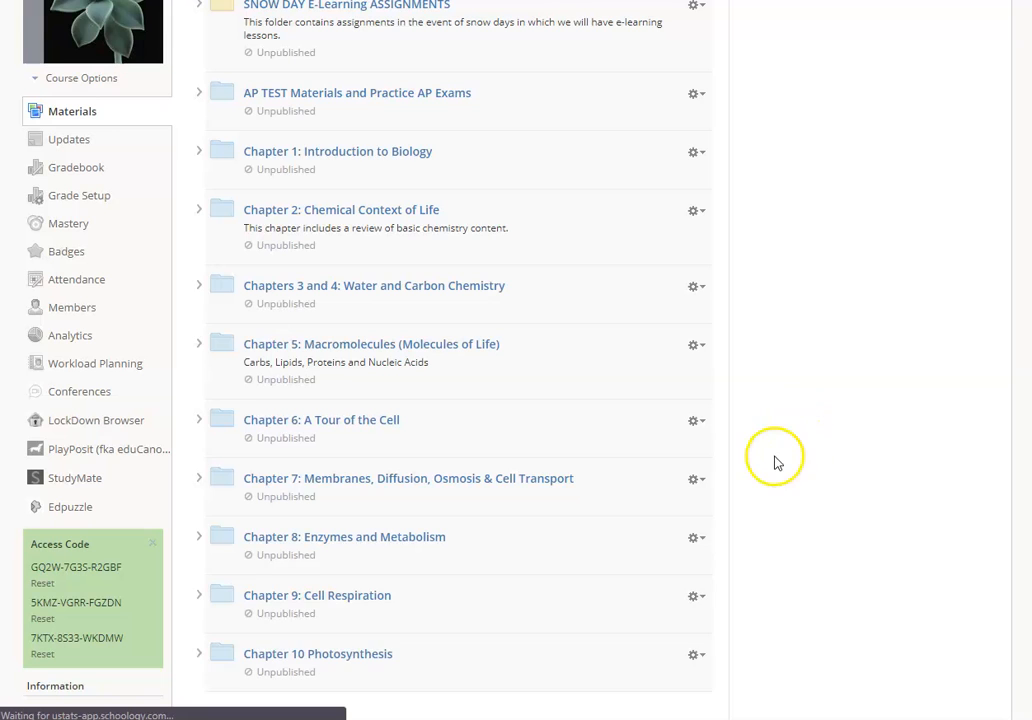
scroll(560, 490, "down", 4)
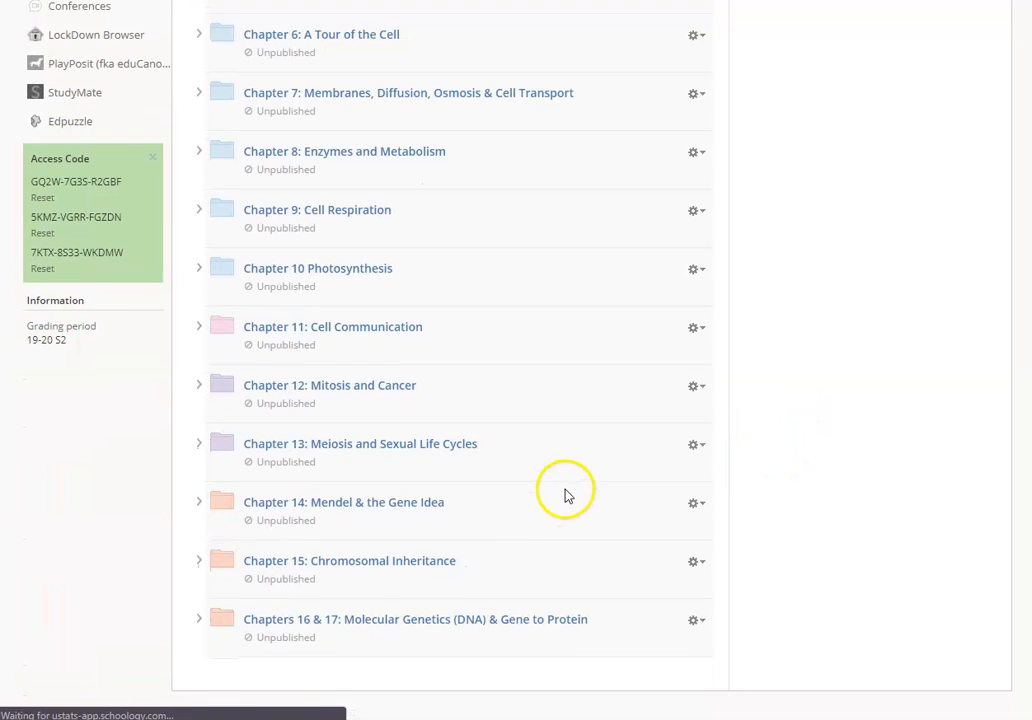
scroll(565, 494, "down", 4)
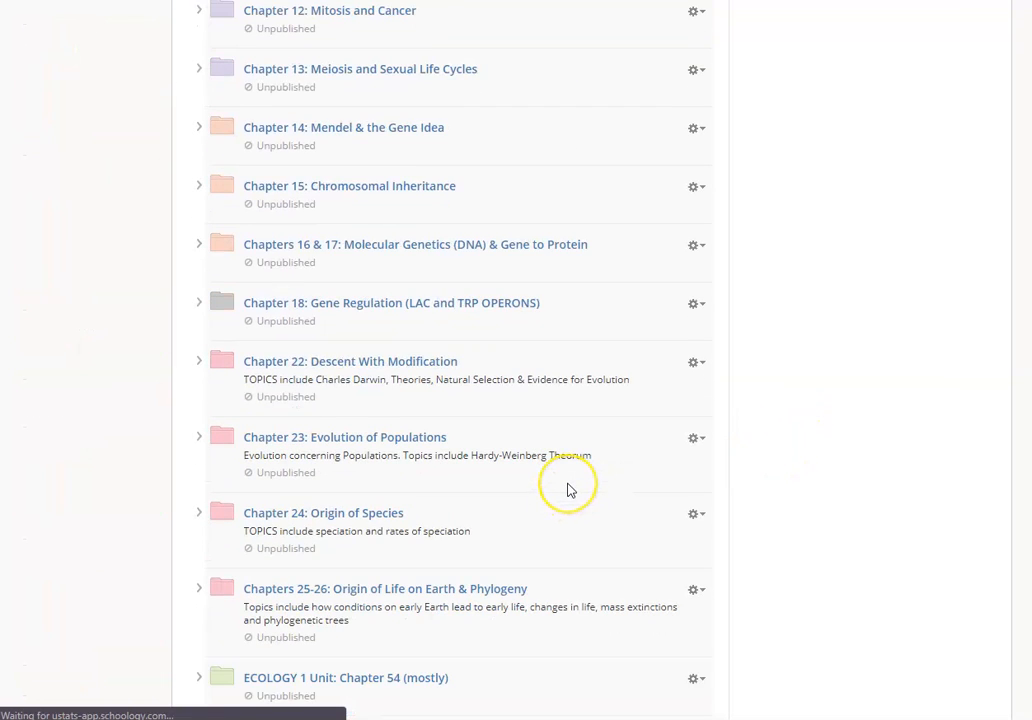
scroll(567, 490, "down", 2)
scroll(568, 490, "down", 2)
scroll(574, 488, "down", 2)
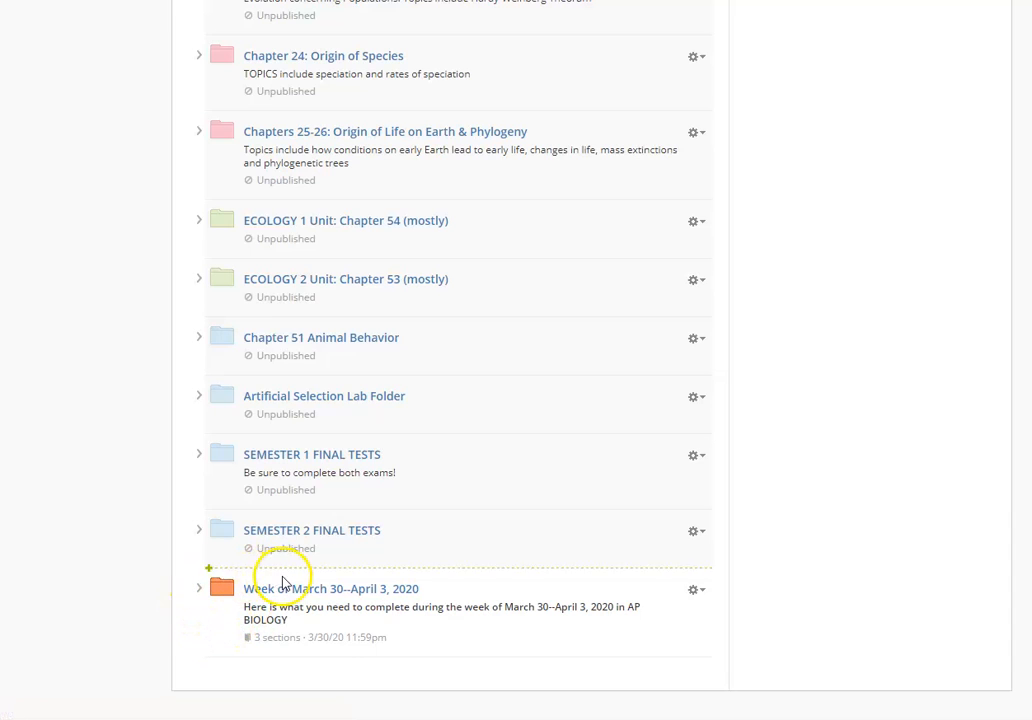
Step: Move the Week of March 30--April 3, 2020 folder to the start of the materials list, above SNOW DAY E-Learning ASSIGNMENTS
left_click_drag(267, 577, 266, 548)
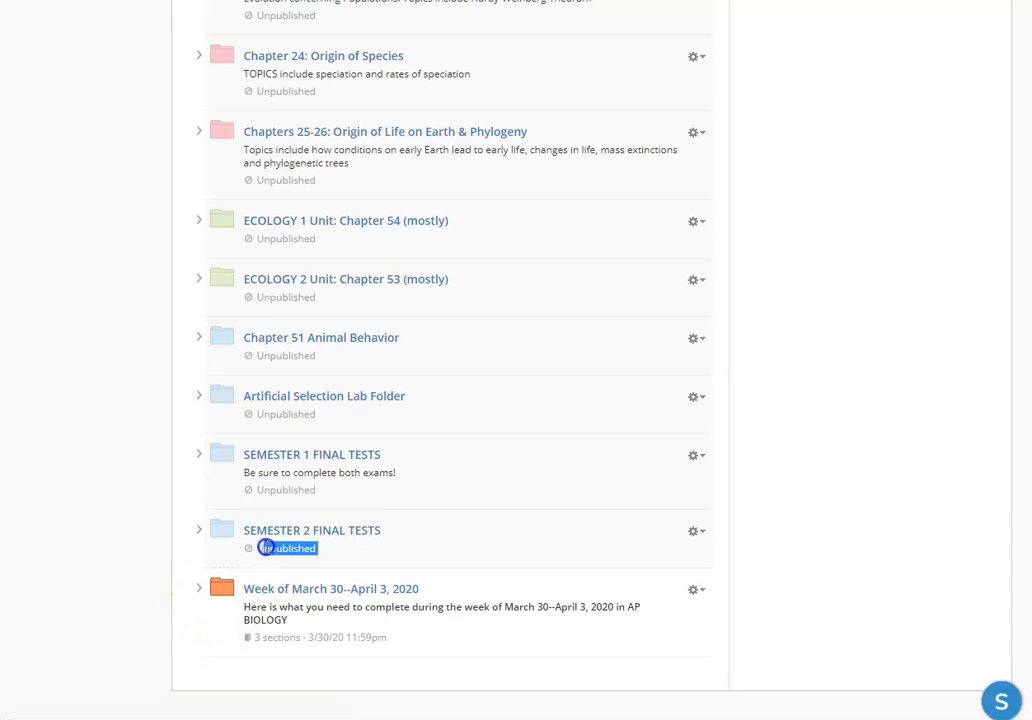
left_click(198, 605)
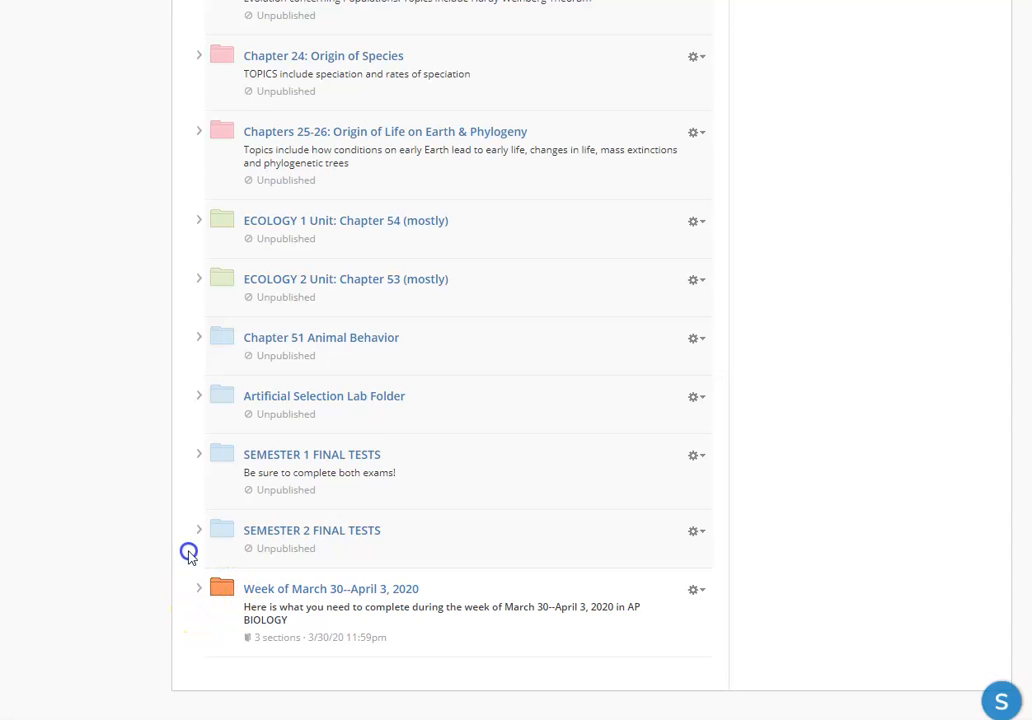
left_click(454, 584)
left_click_drag(455, 531, 433, 177)
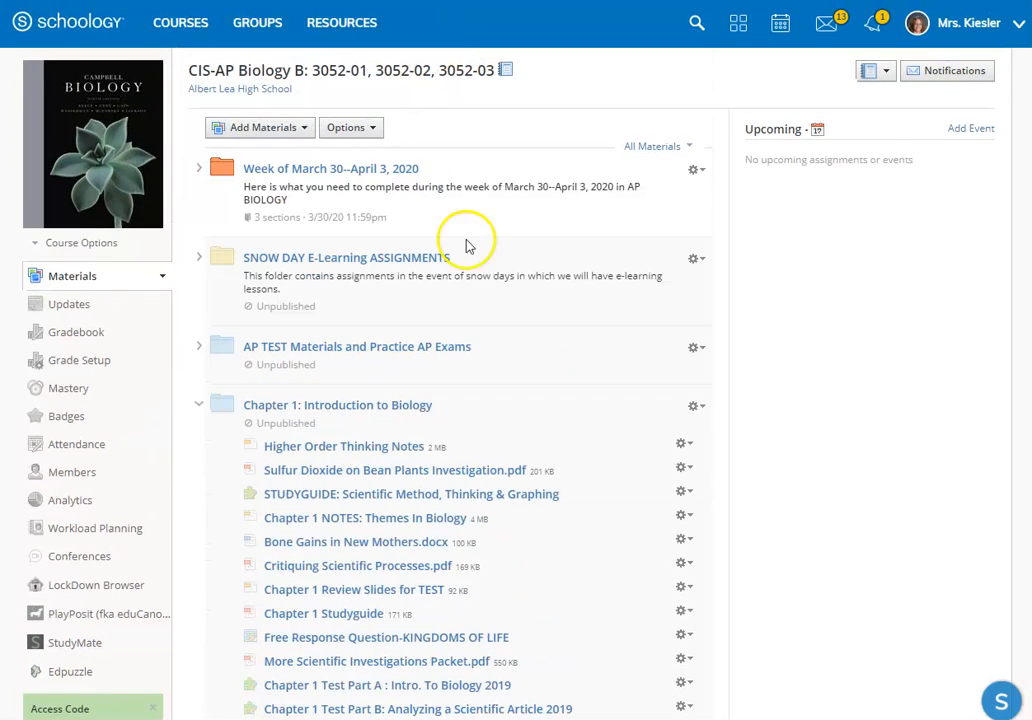
Step: Collapse the Chapter 1: Introduction to Biology folder and open the Week of March 30--April 3, 2020 folder
left_click(198, 405)
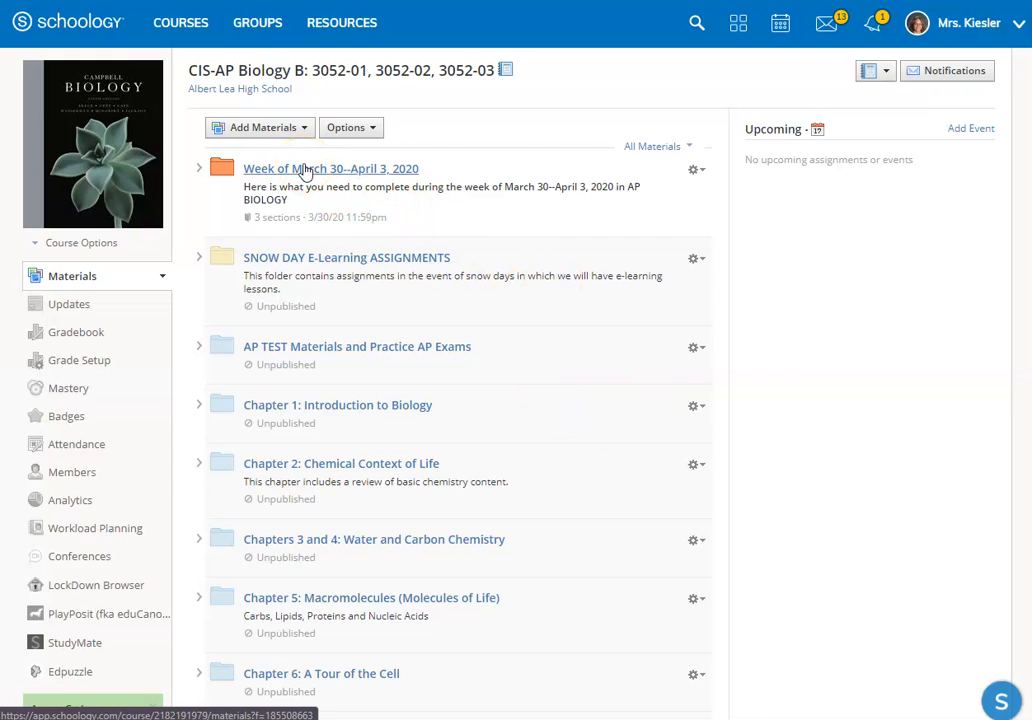
left_click(300, 170)
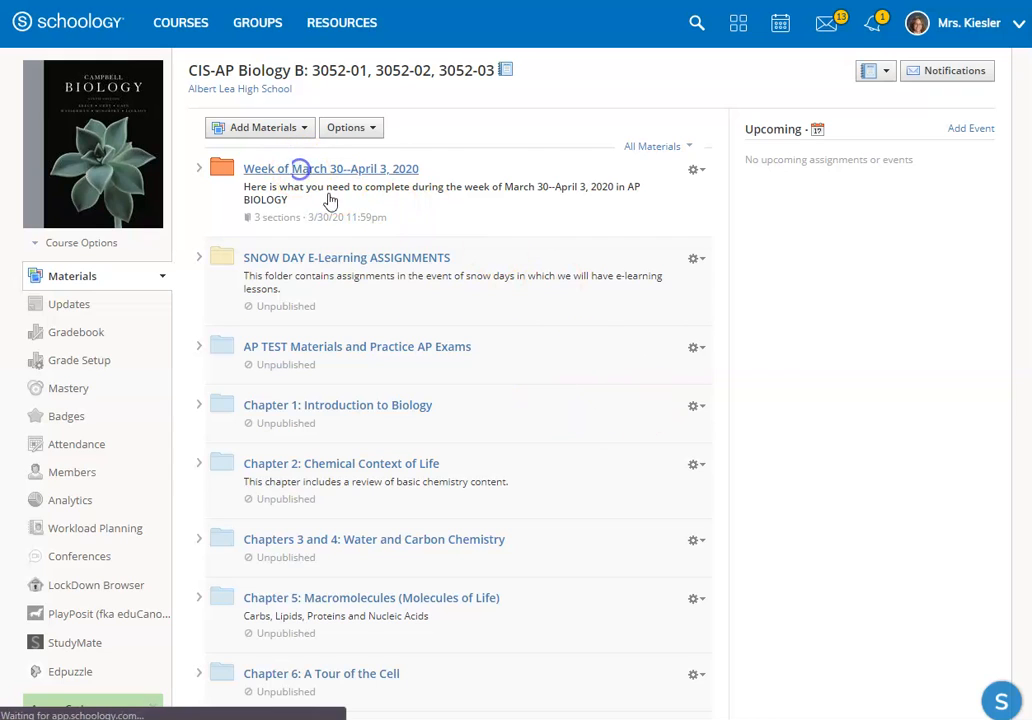
left_click(586, 357)
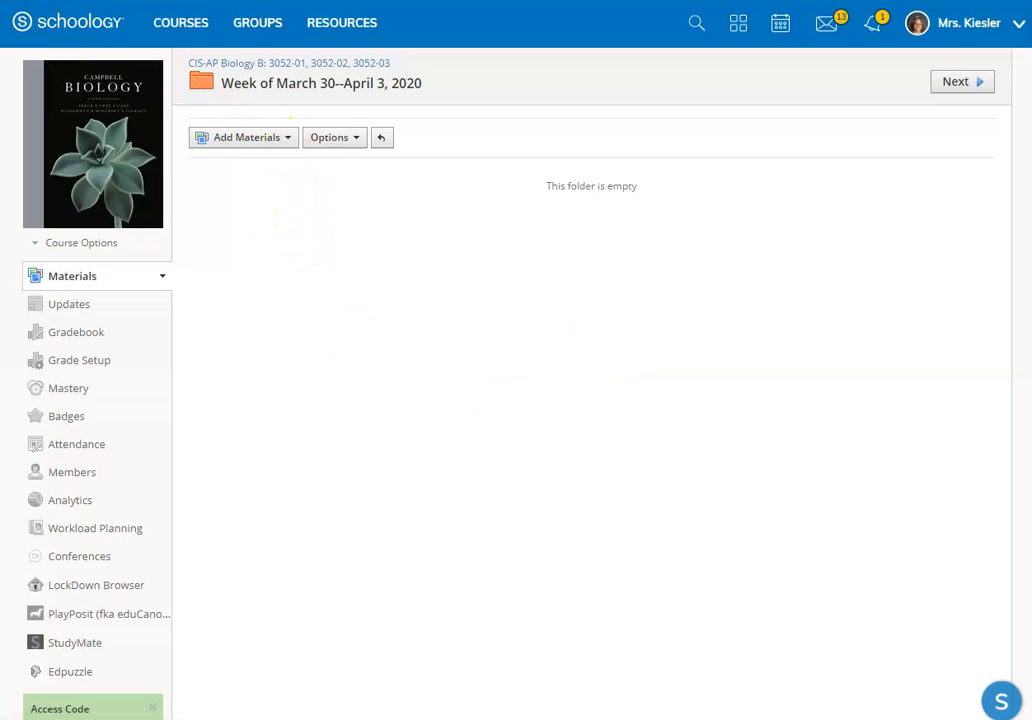
Step: Attach Chapter 18 Notes RegulationOfGeneExpression.ppt from the computer's Chapter 18 Regulation Gene Expression folder as a new file material
left_click(270, 145)
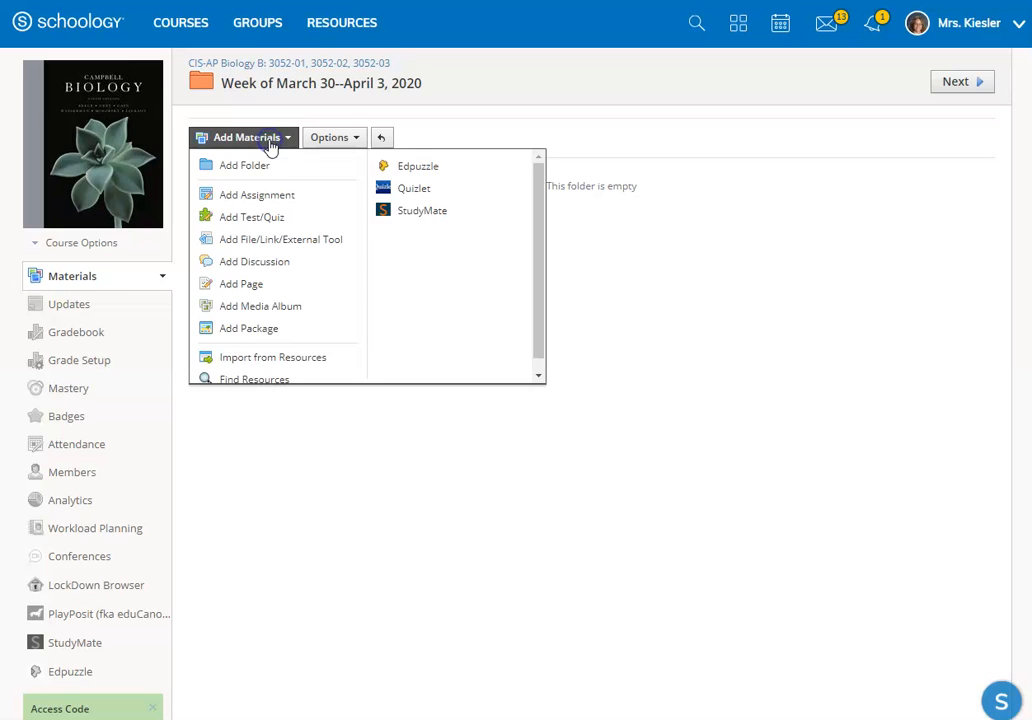
left_click(281, 244)
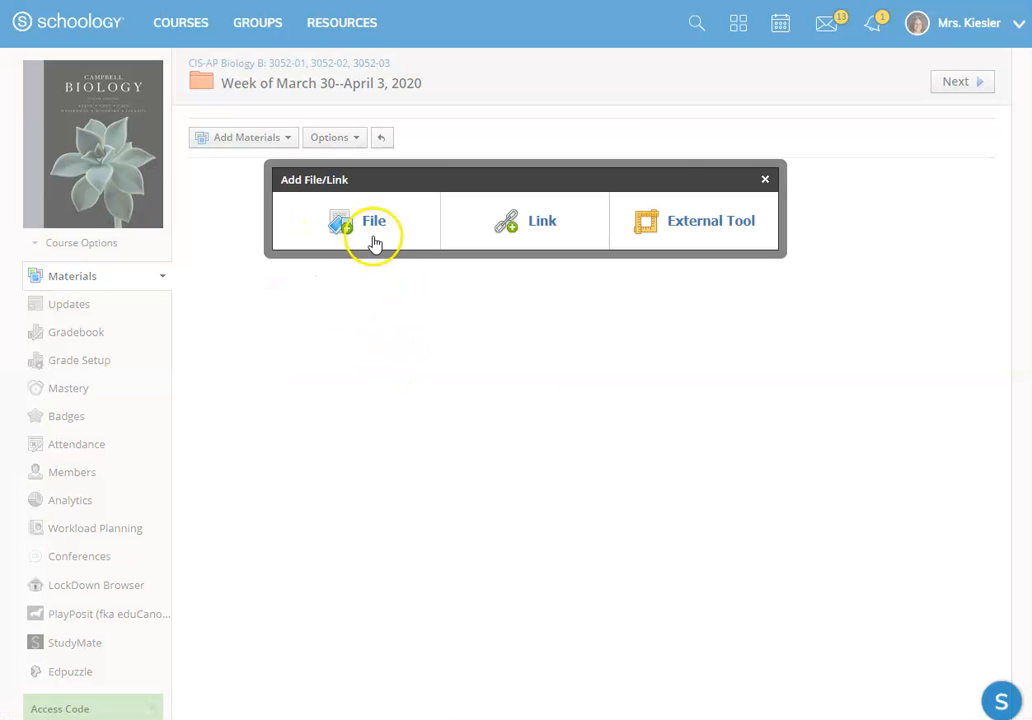
left_click(367, 232)
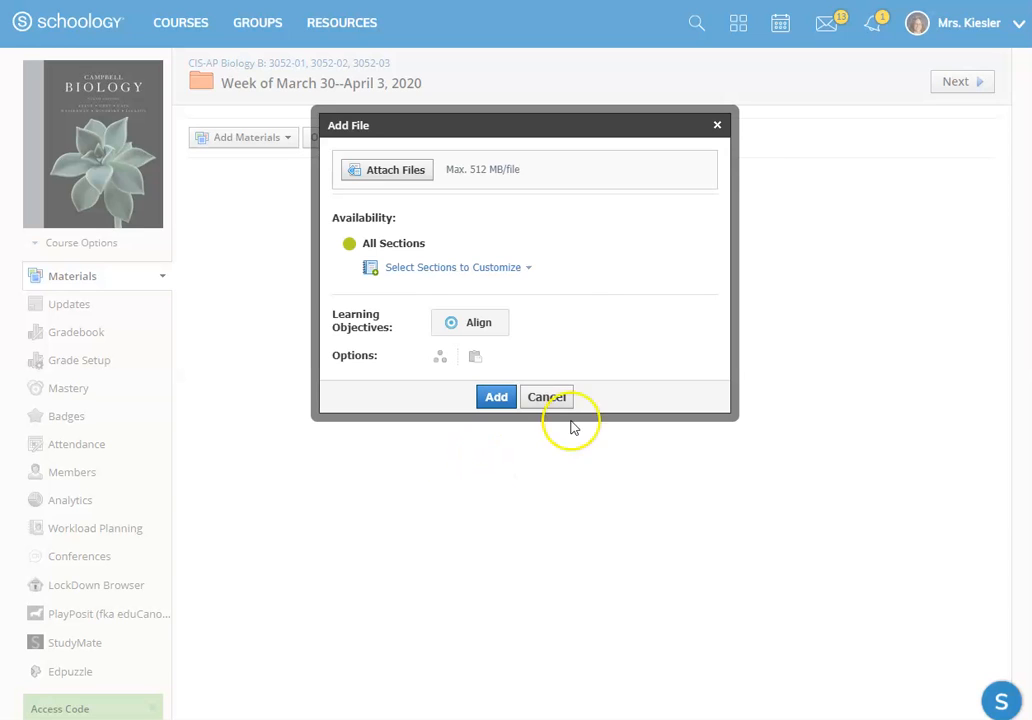
left_click(405, 170)
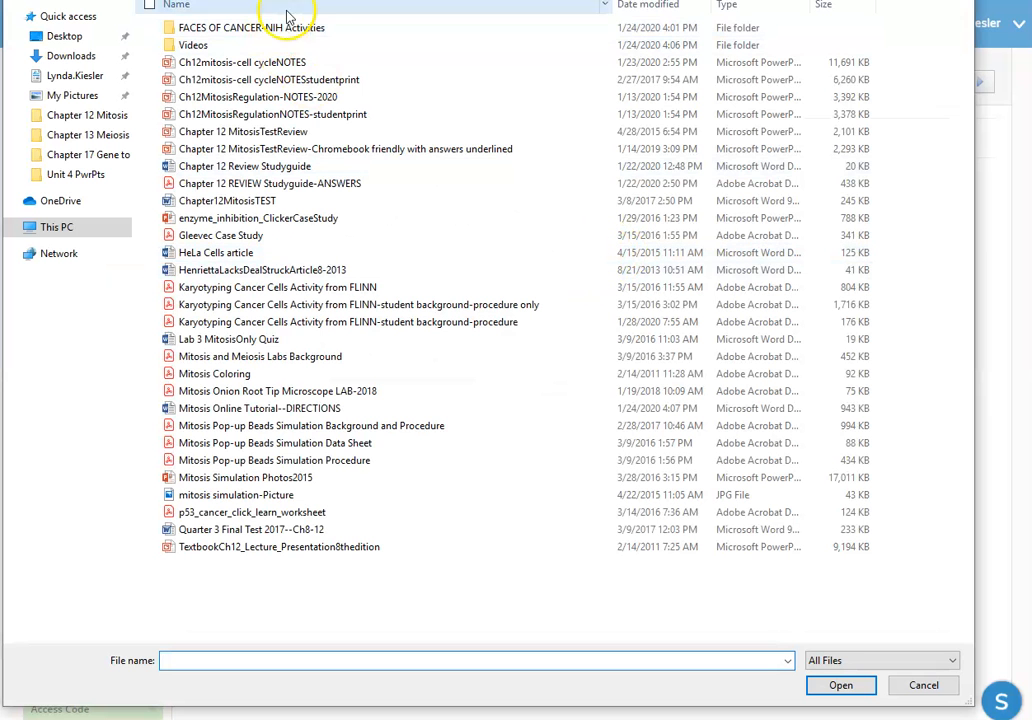
left_click(445, 2)
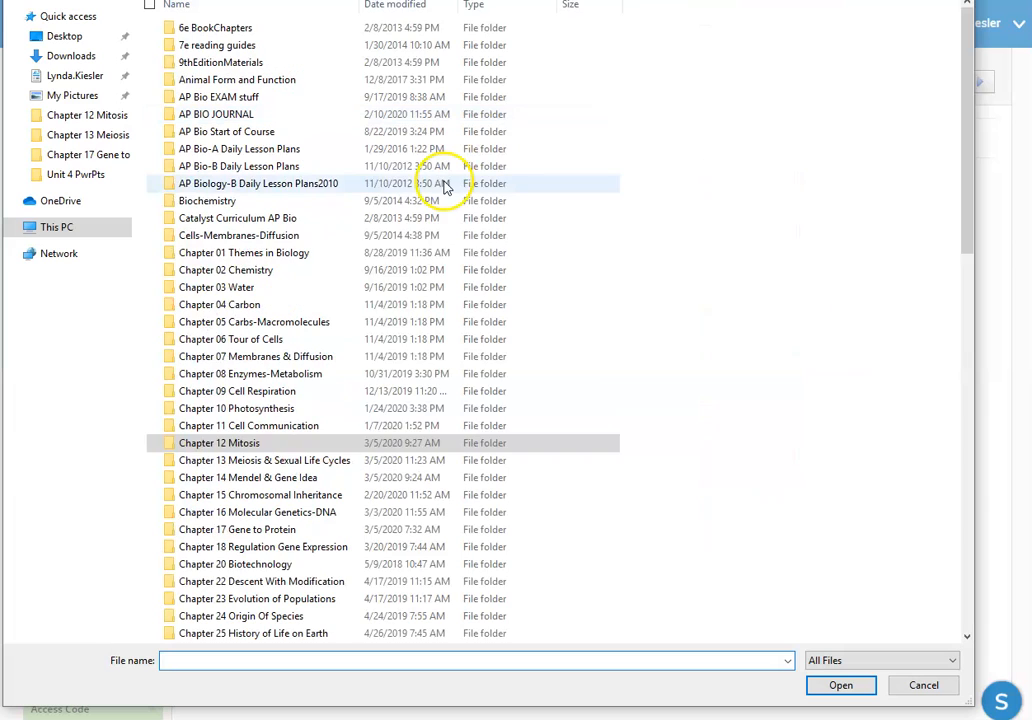
double_click(271, 549)
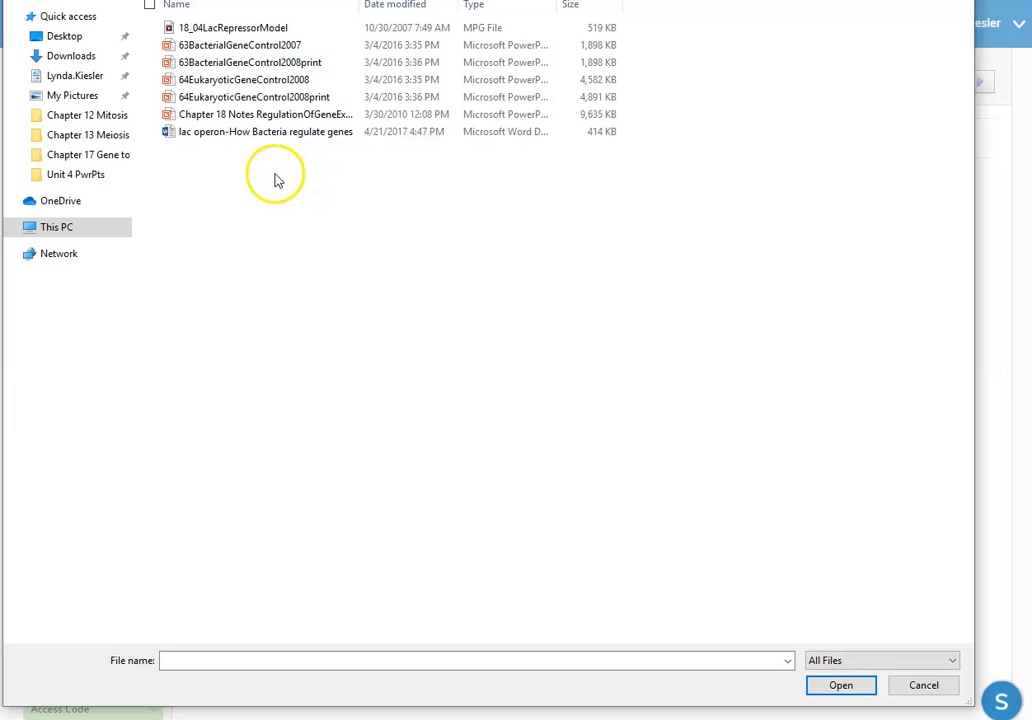
double_click(272, 116)
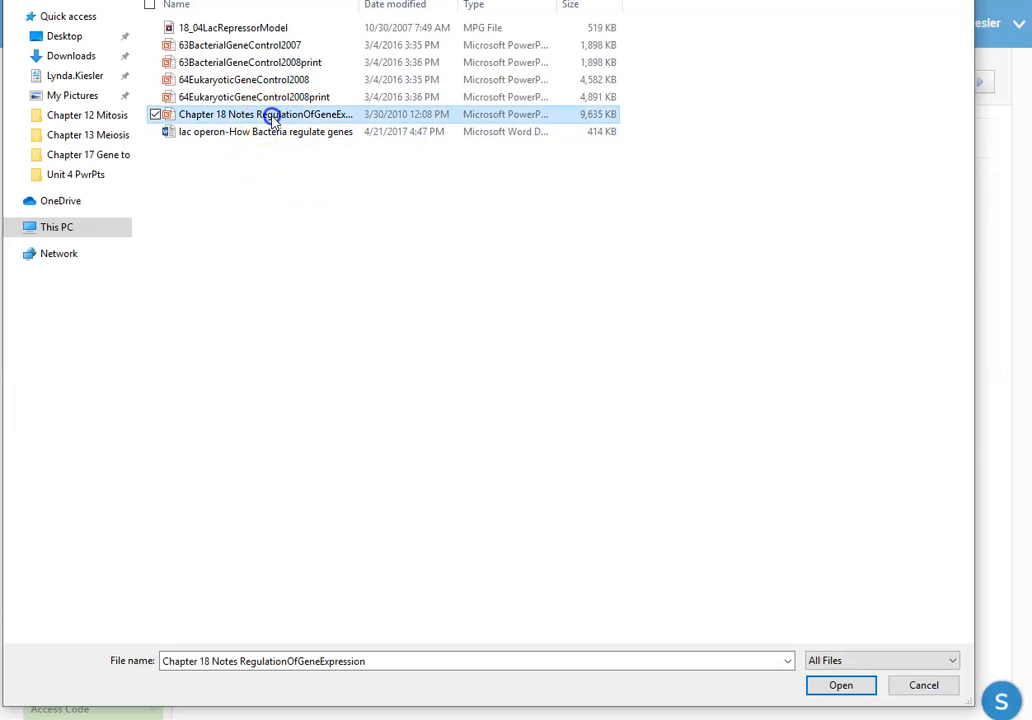
left_click(389, 462)
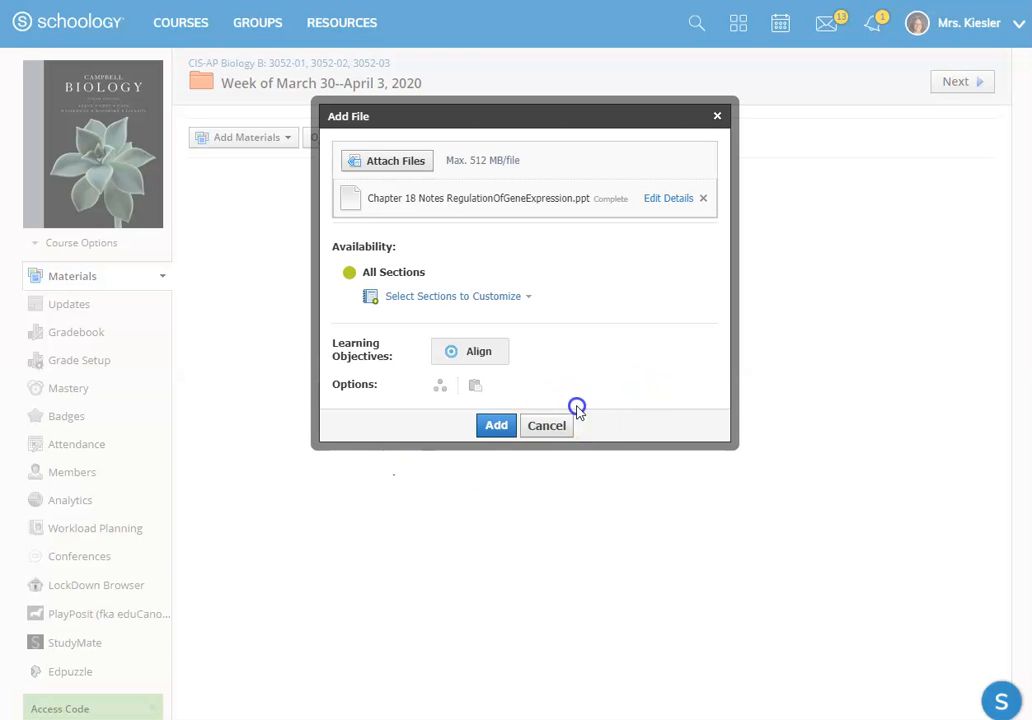
Step: Browse the learning objectives for the file to Minnesota Academic Standards, Science (2009), Grades 9-12, Life Science, standard SCI.9-12.9.4.3.1
left_click(481, 352)
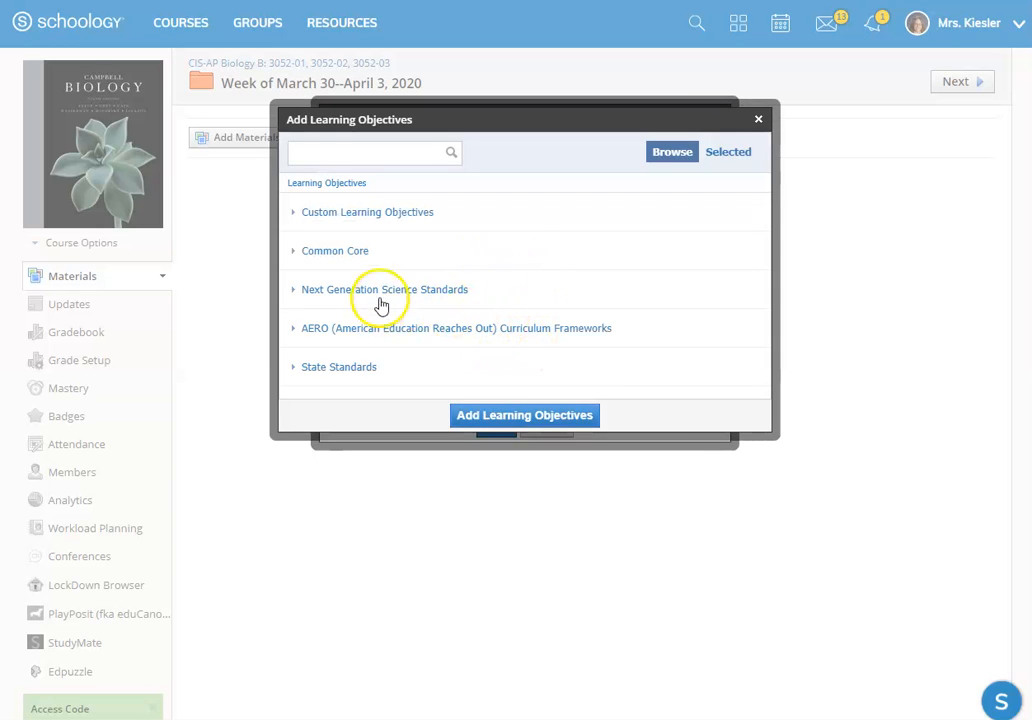
left_click(360, 368)
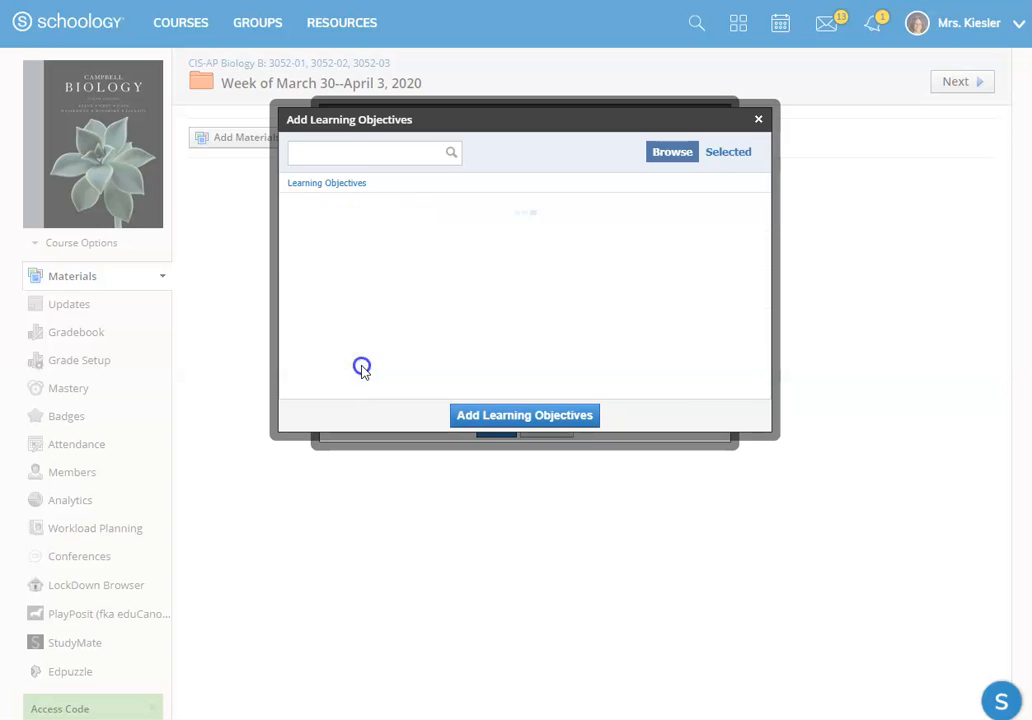
left_click(337, 213)
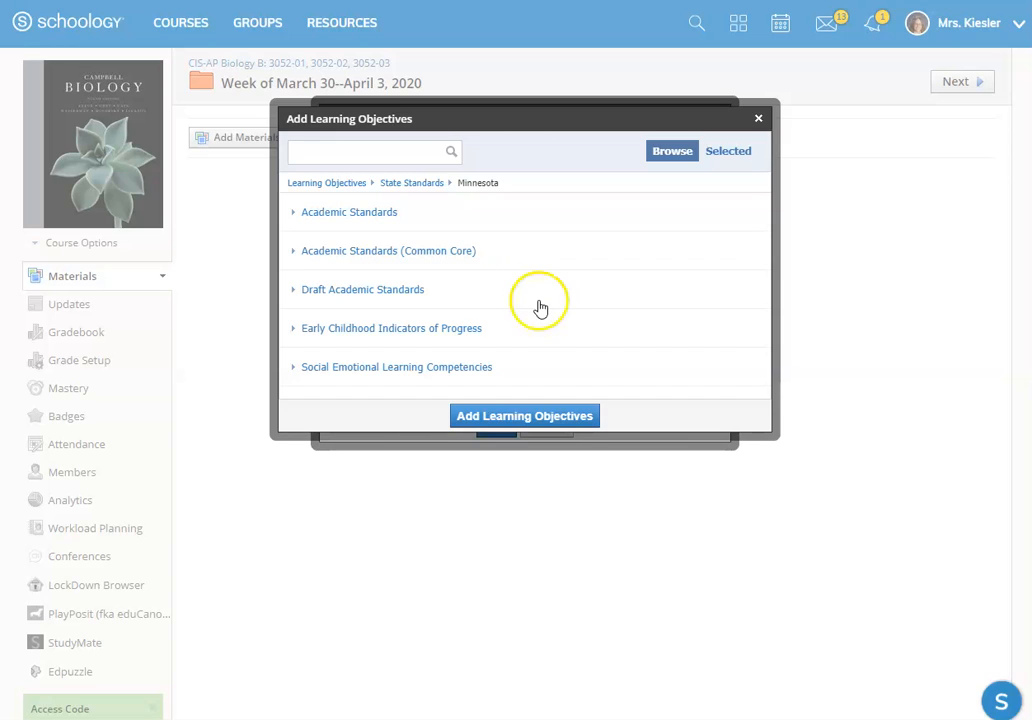
left_click(340, 214)
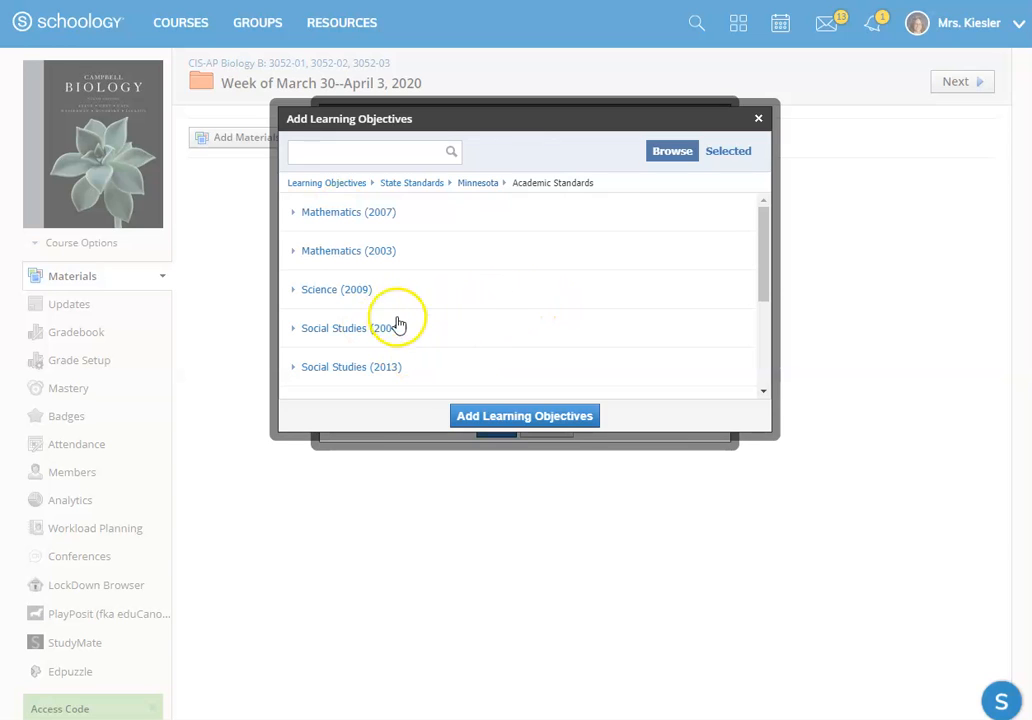
left_click(364, 296)
scroll(463, 283, "down", 10)
scroll(493, 325, "up", 5)
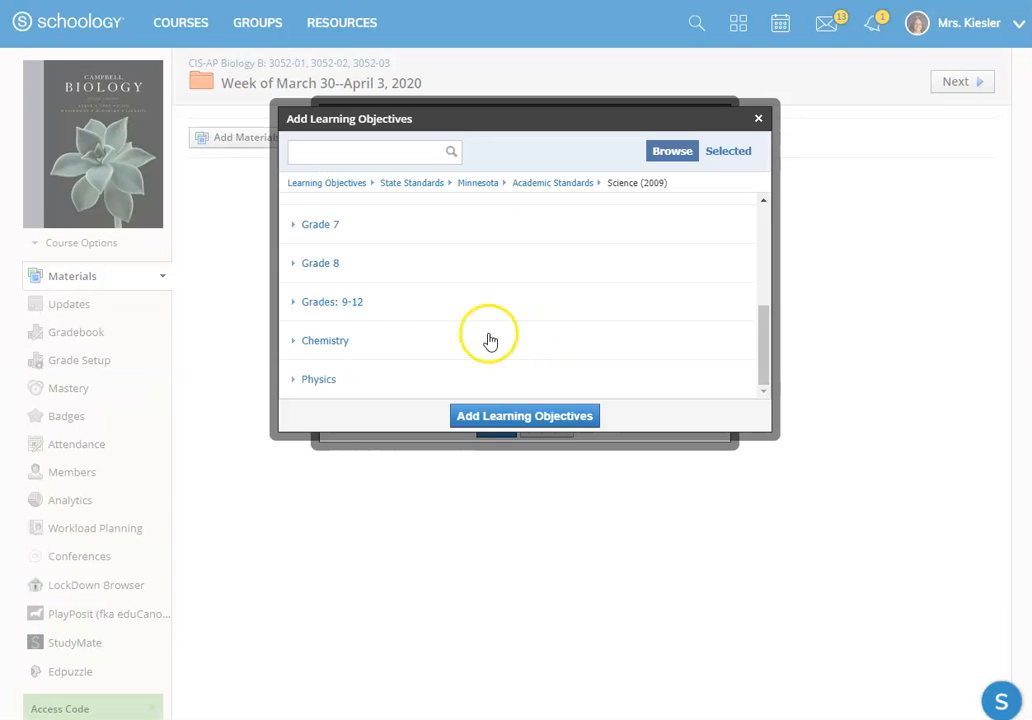
left_click(339, 300)
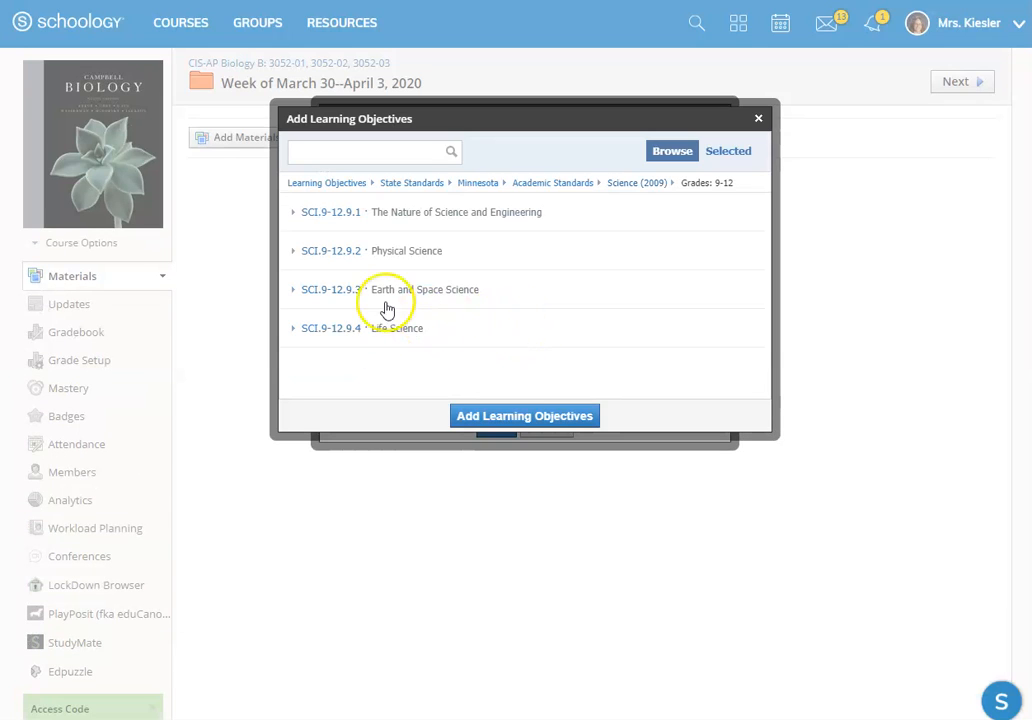
left_click(405, 330)
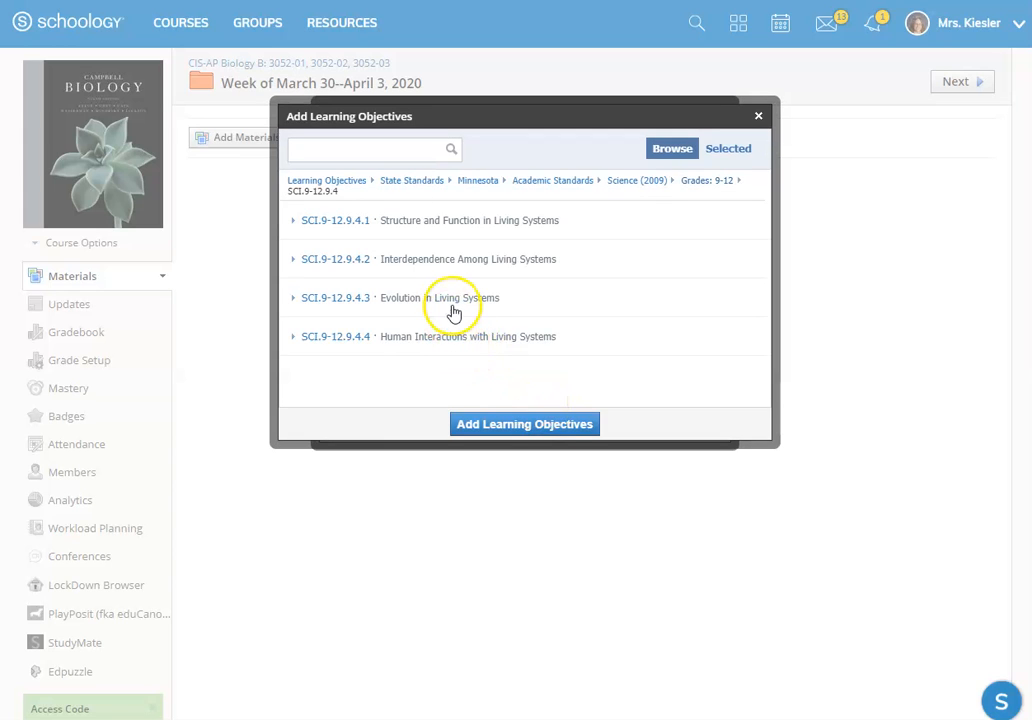
double_click(461, 306)
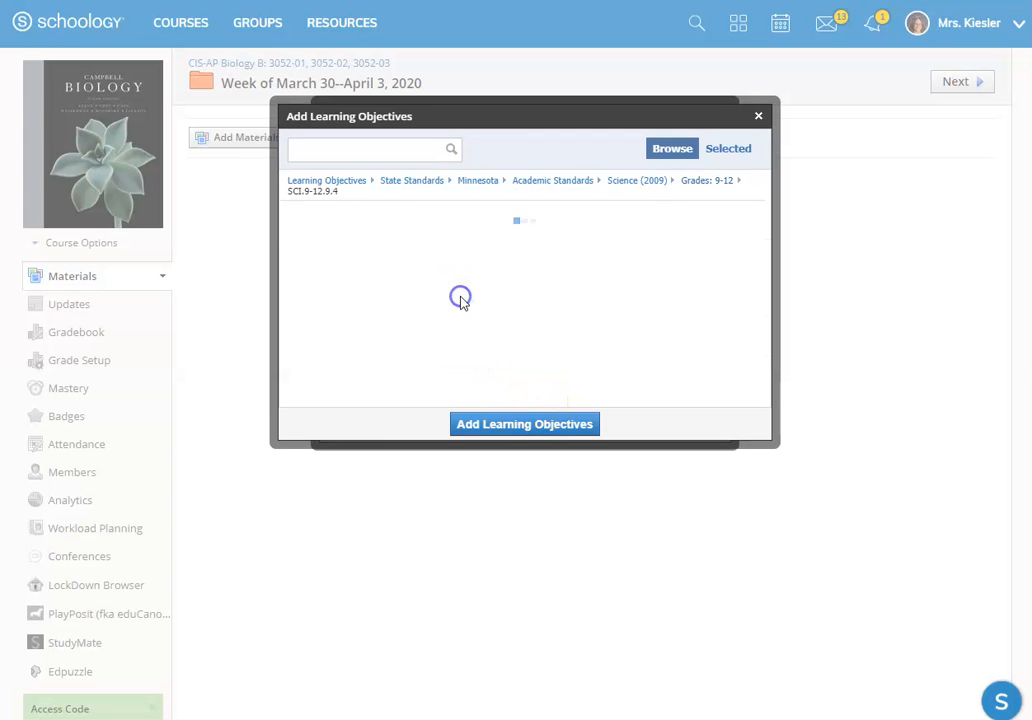
left_click(430, 226)
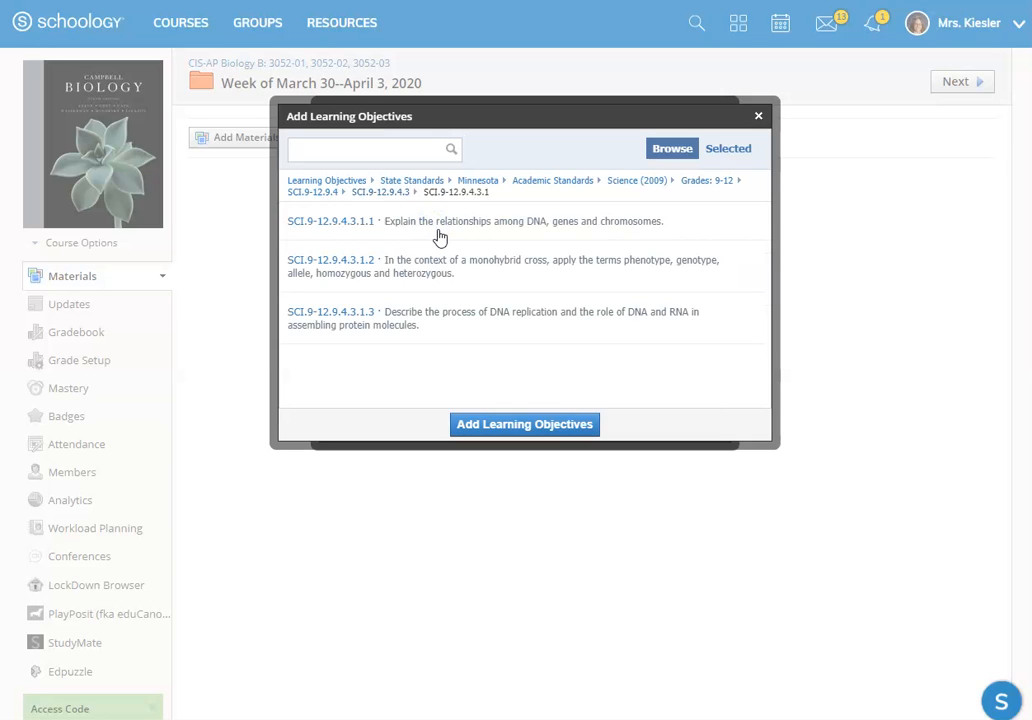
Step: Align the Chapter 18 notes file to SCI.9-12.9.4.3.1.1, SCI.9-12.9.4.3.1.2 and SCI.9-12.9.4.3.1.3, and add it to the weekly folder
left_click(443, 262)
left_click(446, 315)
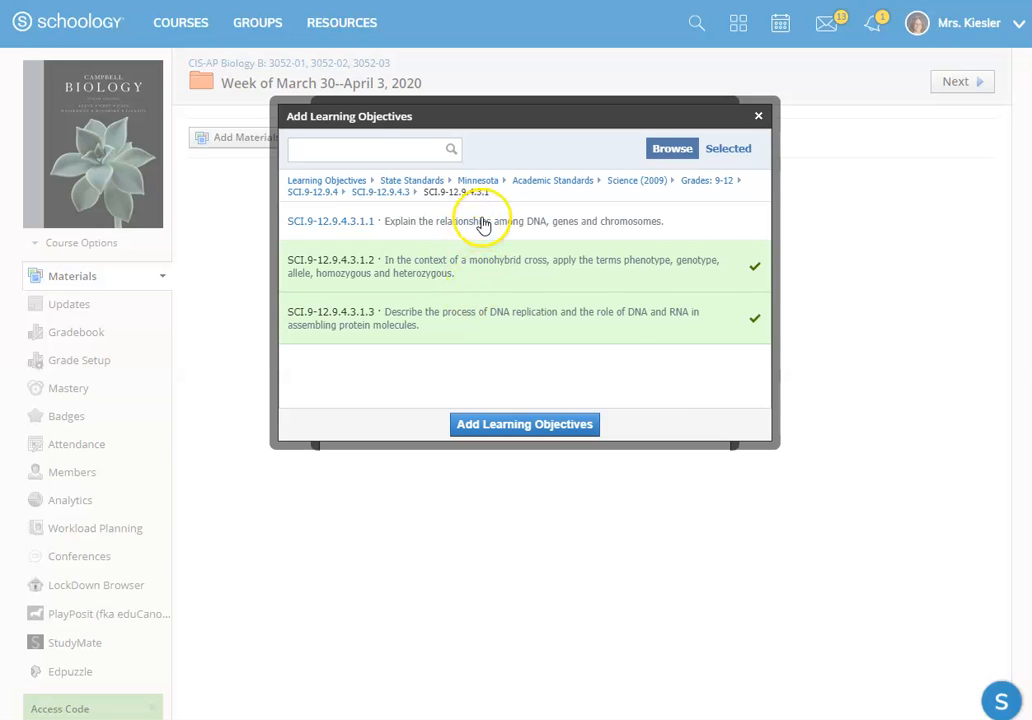
left_click(477, 228)
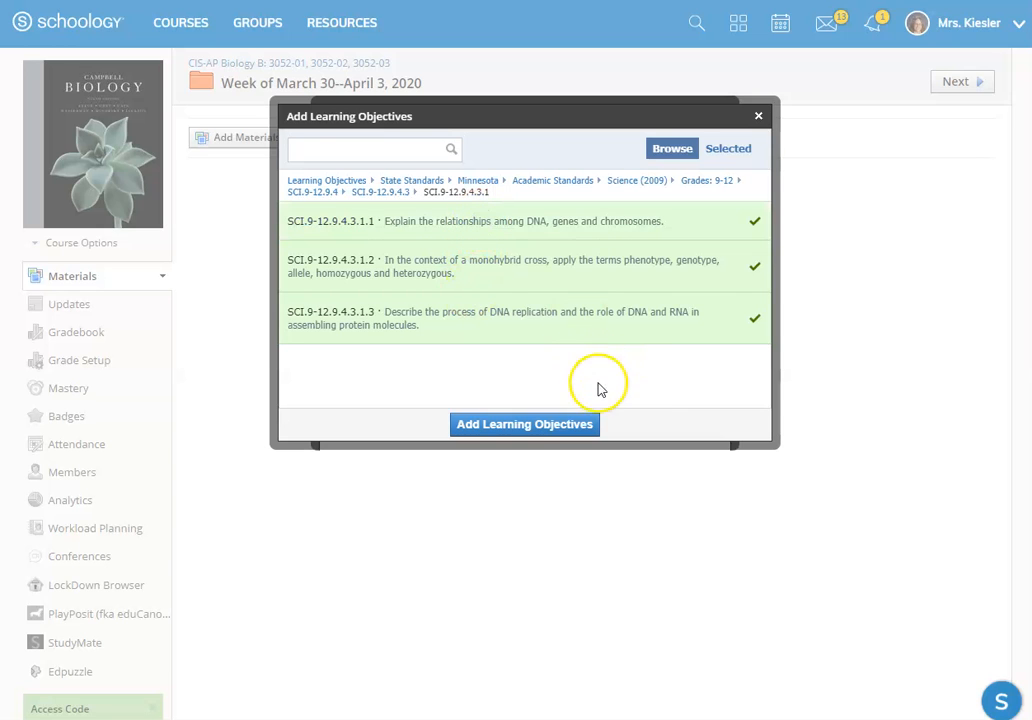
left_click(525, 426)
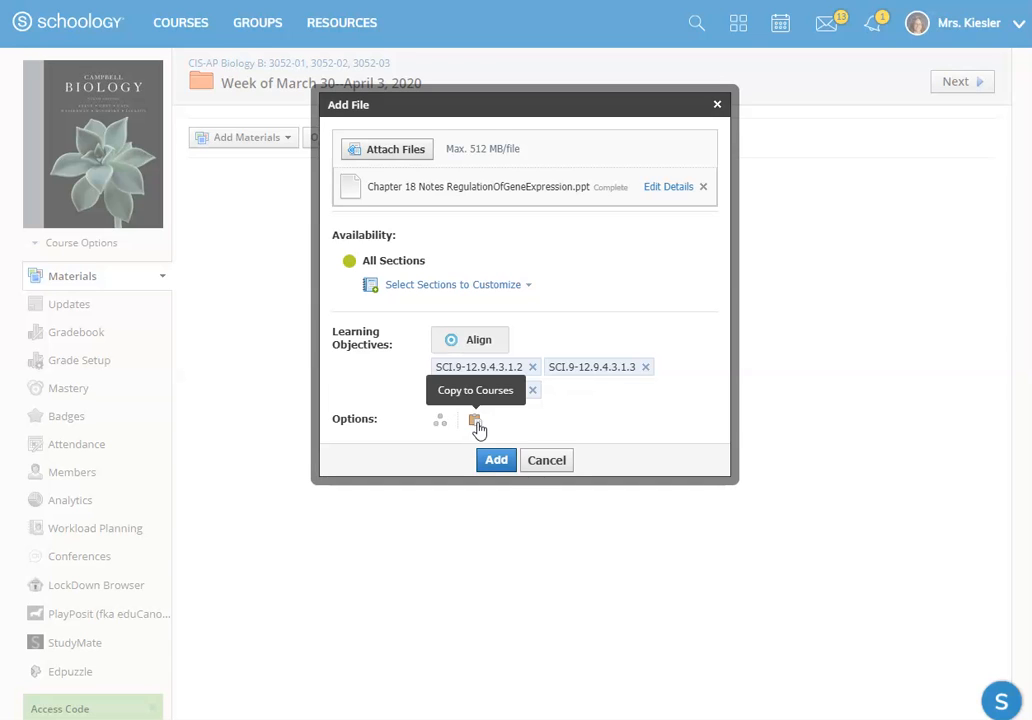
left_click(492, 469)
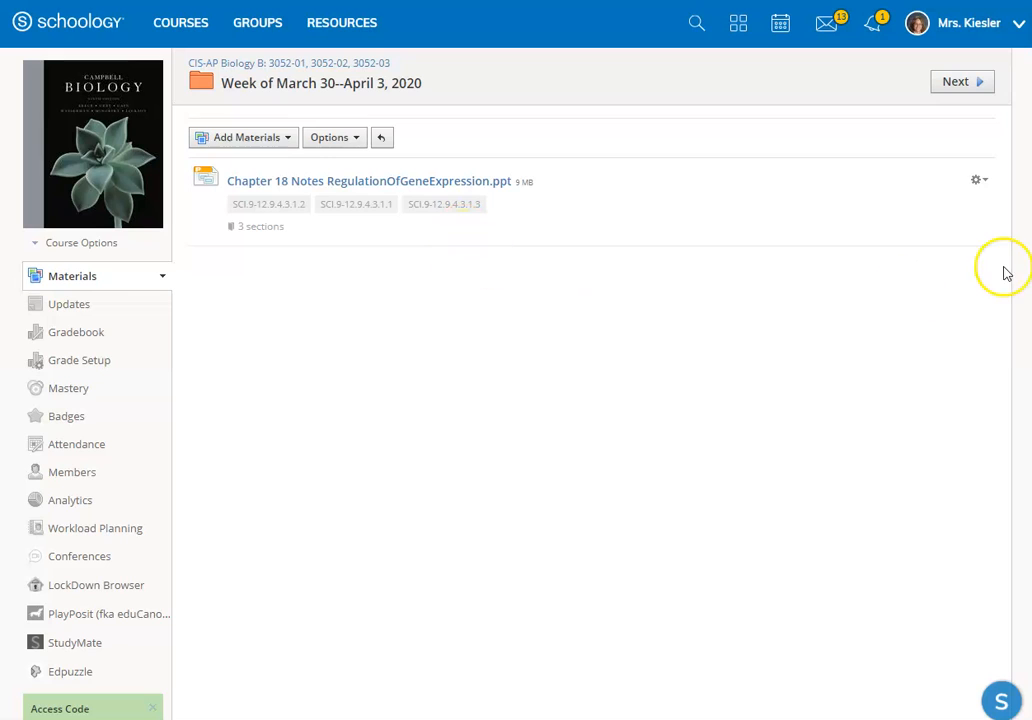
Step: Review the available actions for the Chapter 18 notes file, including unpublishing, copying to a course and saving to resources
left_click(978, 182)
left_click(937, 229)
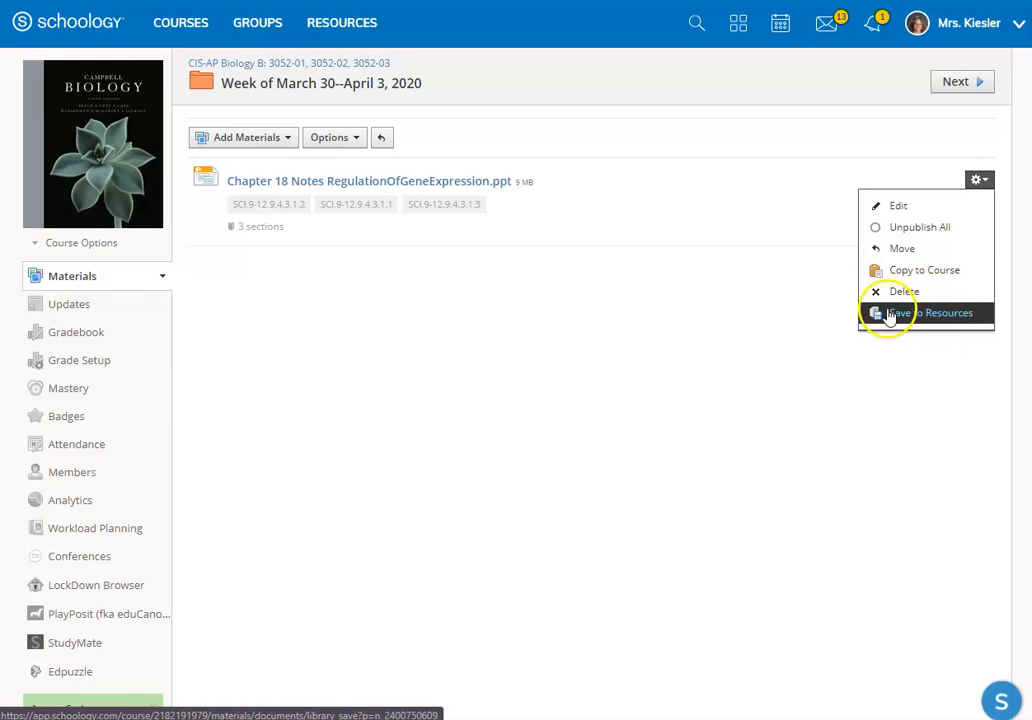
left_click(757, 315)
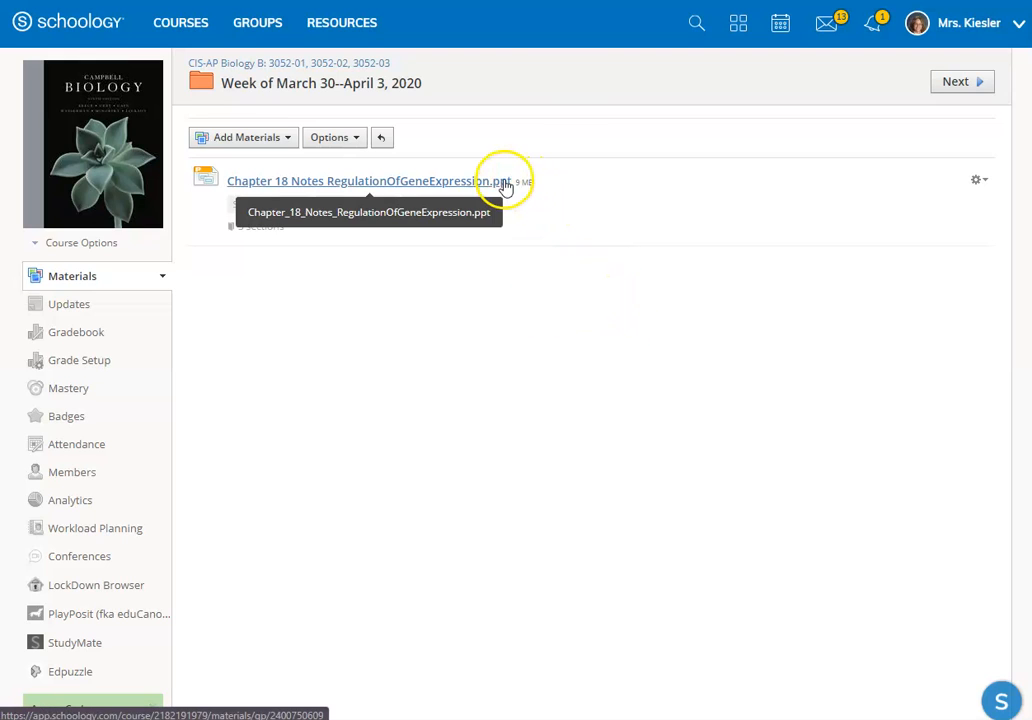
Step: Assign the Epigenetics video from the Edpuzzle AP BIO folder to the CIS-AP Biology B sections as a new material in the weekly folder
left_click(264, 139)
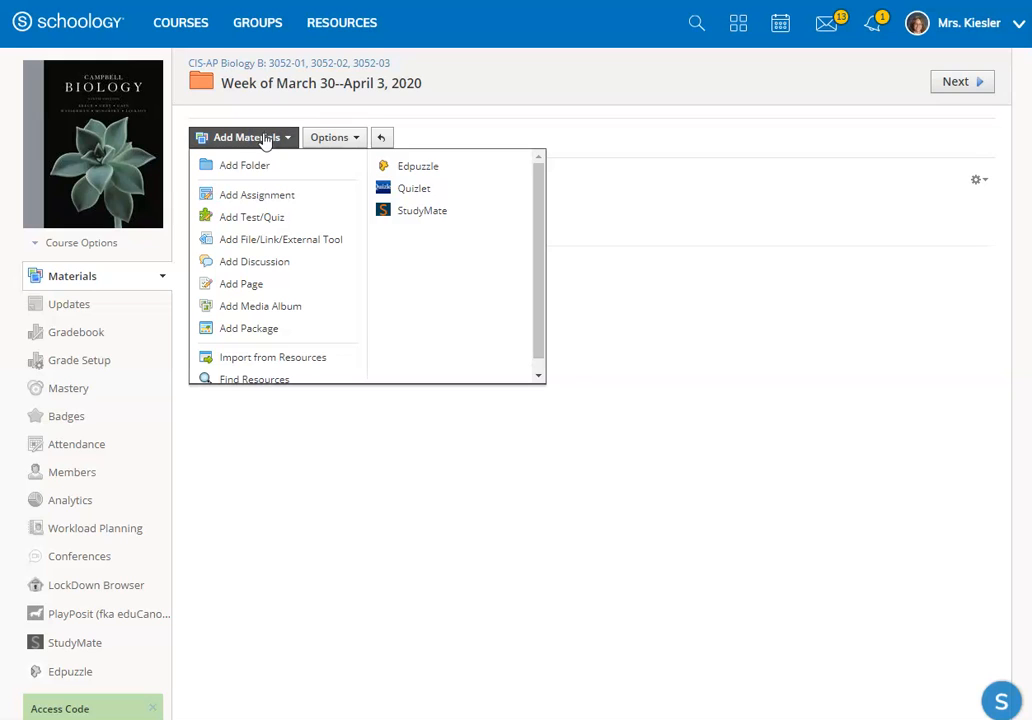
left_click(258, 172)
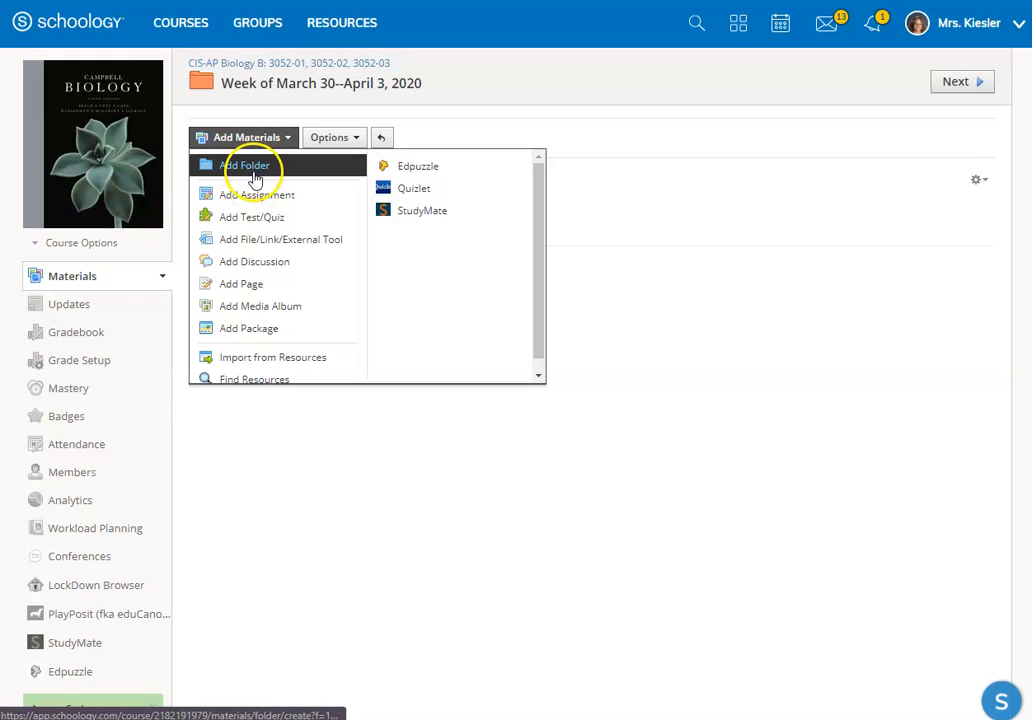
left_click(434, 170)
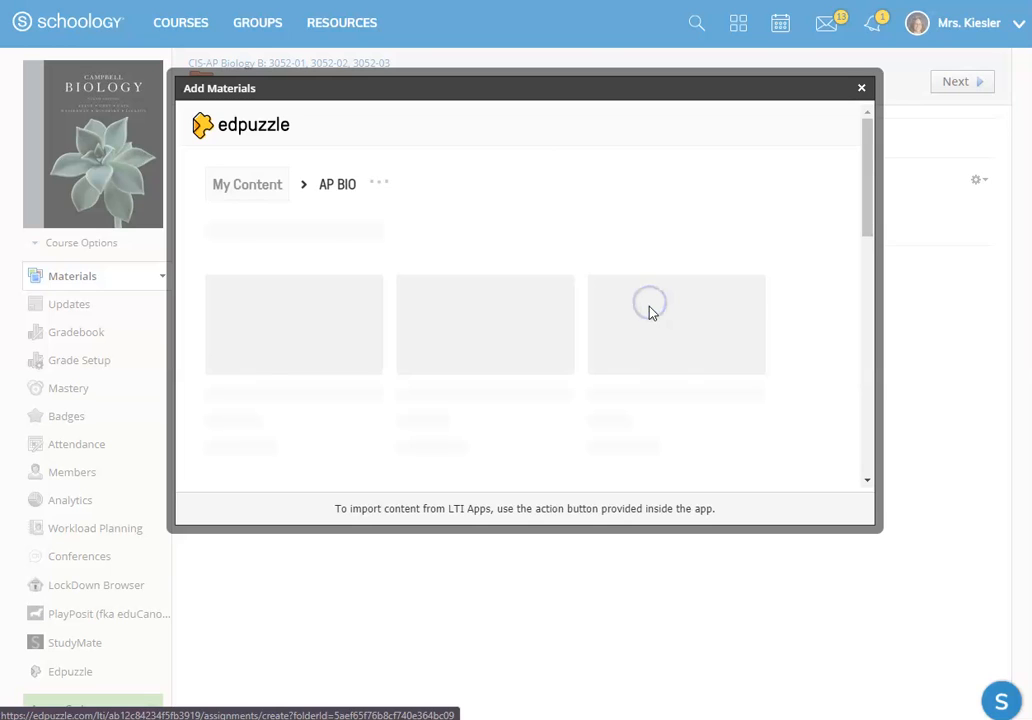
left_click(688, 379)
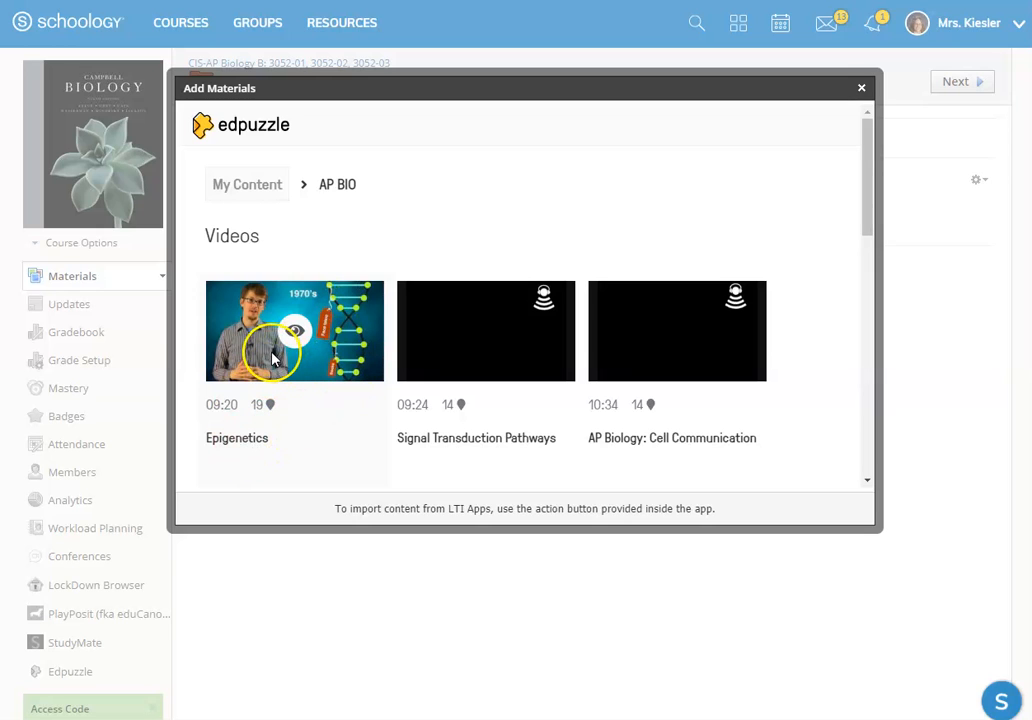
left_click(292, 368)
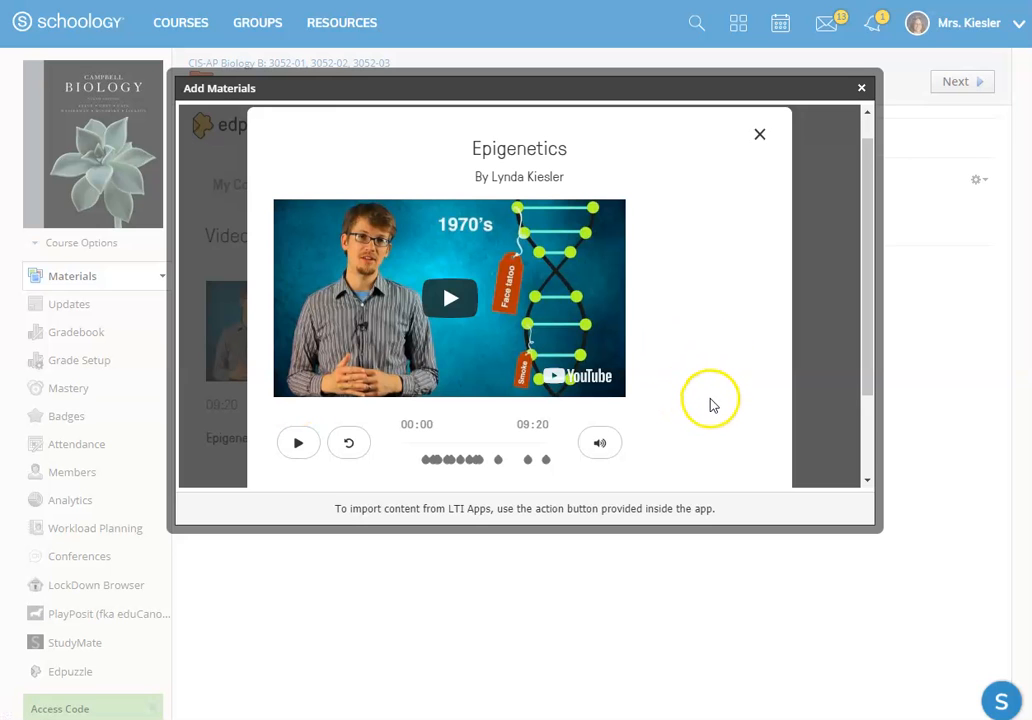
scroll(703, 390, "down", 2)
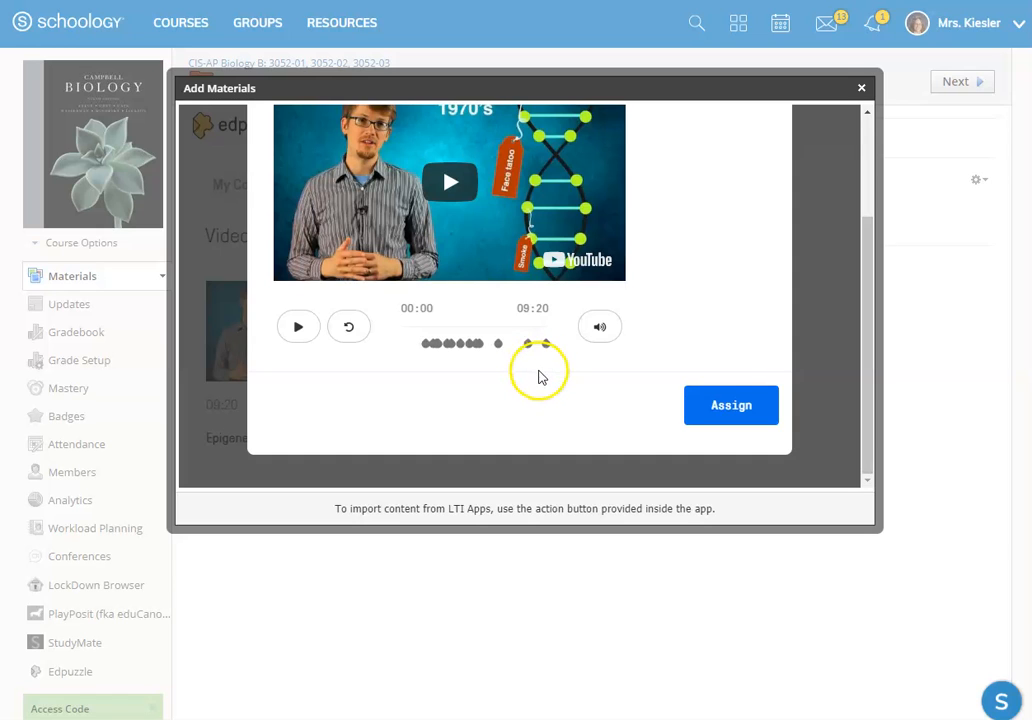
scroll(644, 361, "down", 1)
left_click(711, 319)
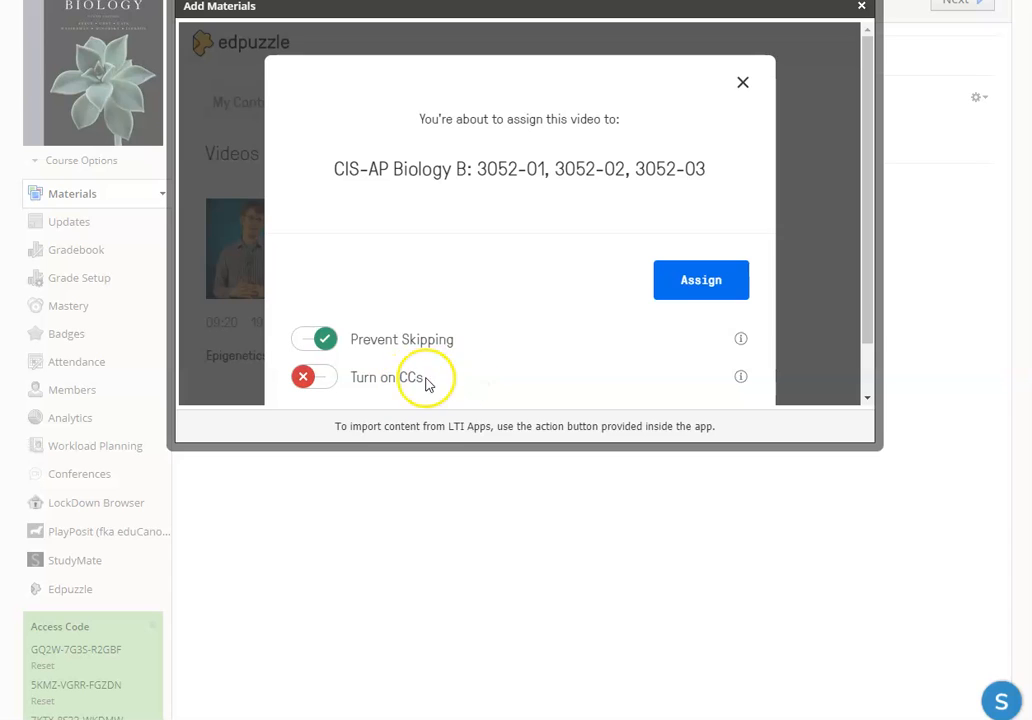
left_click(716, 287)
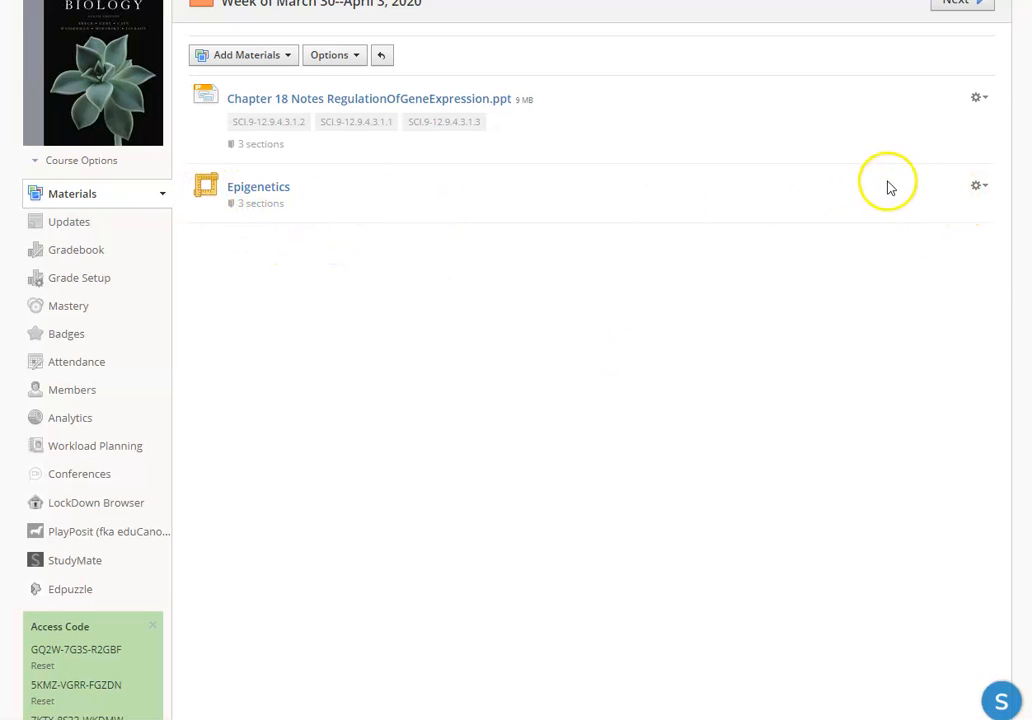
Step: Enable grading for the Epigenetics material with 19 points in the Lab and Homework category
left_click(980, 190)
left_click(912, 214)
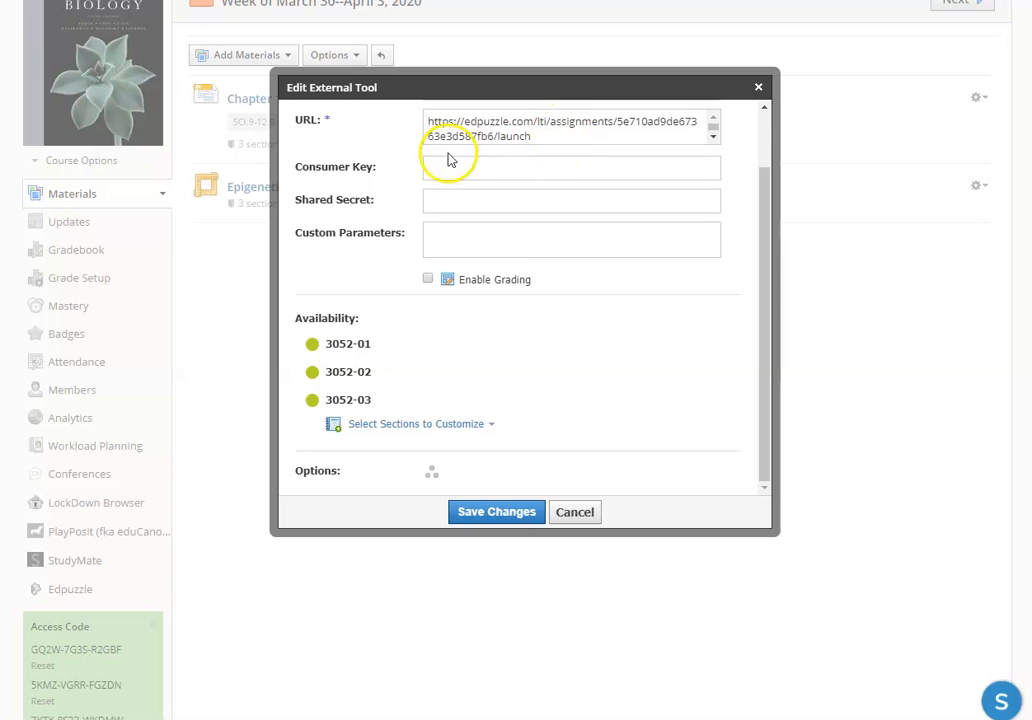
left_click(428, 280)
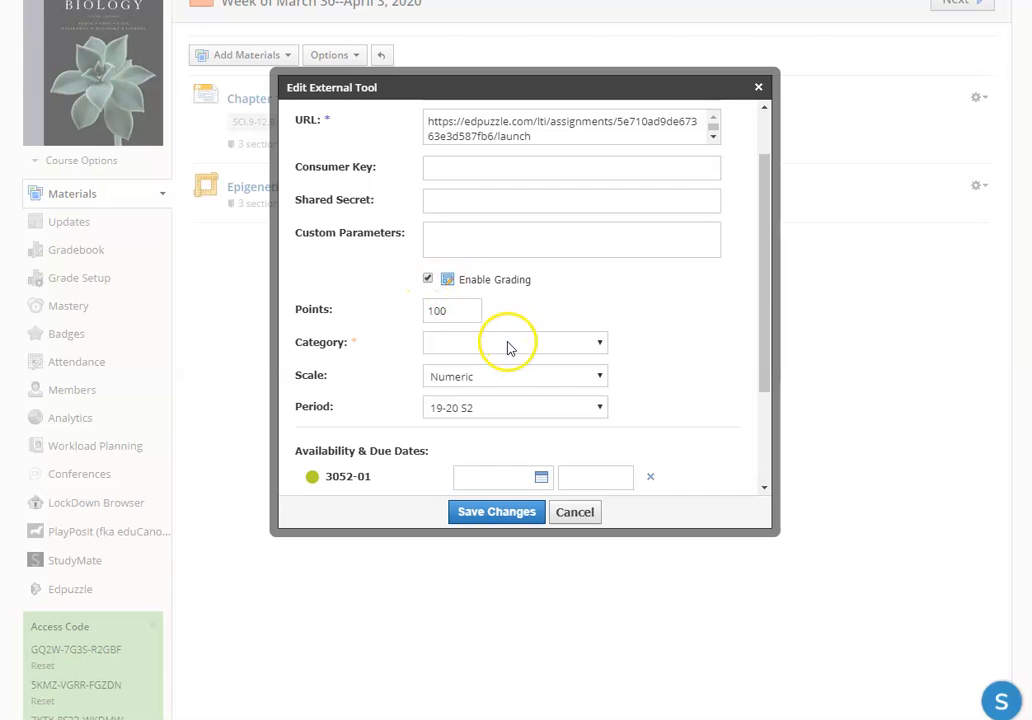
left_click_drag(461, 310, 408, 311)
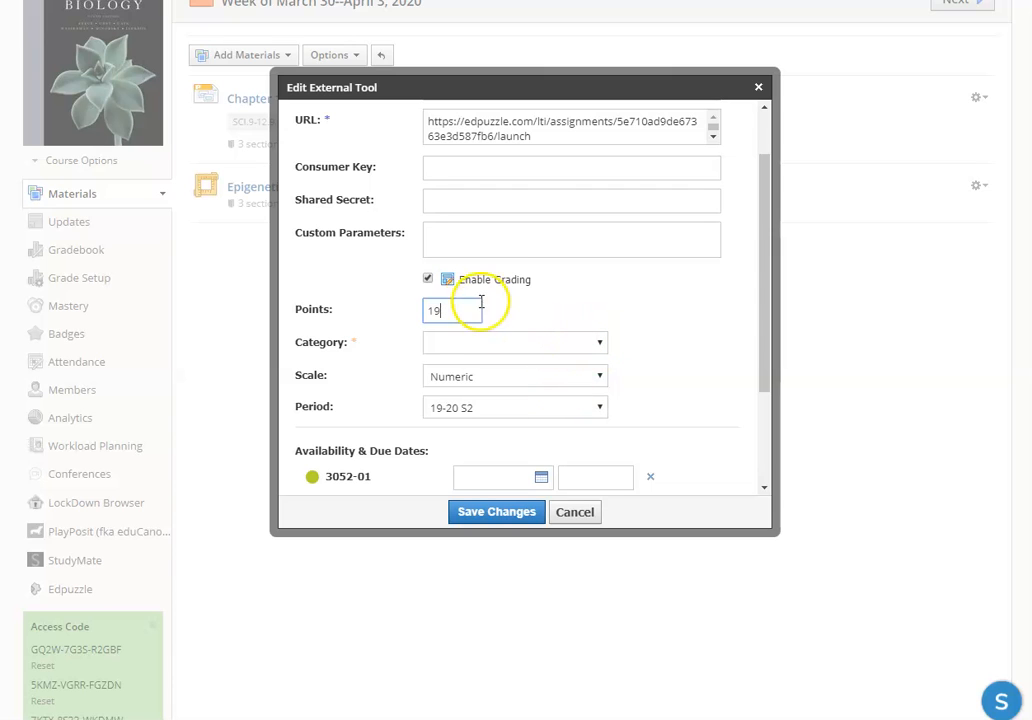
left_click(476, 346)
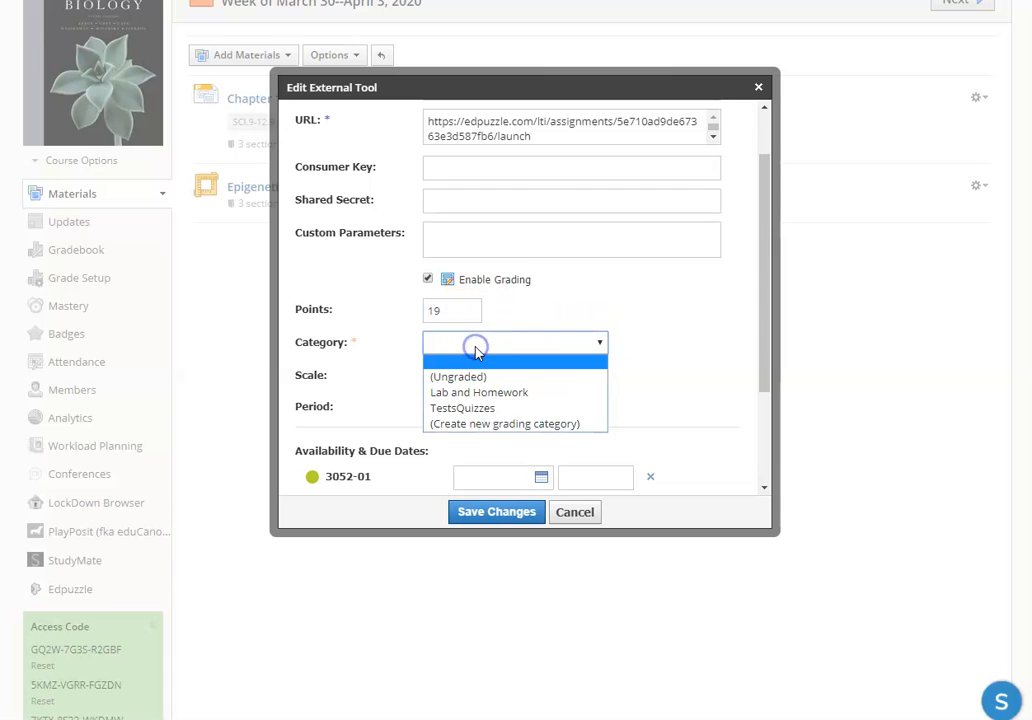
left_click(467, 396)
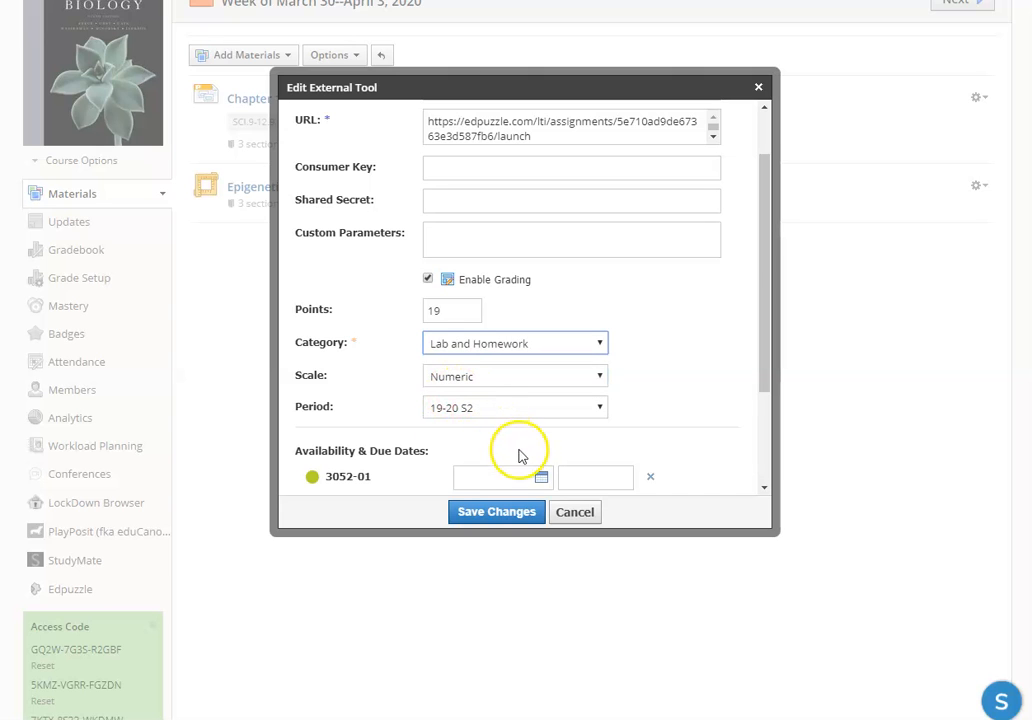
Step: Set the Epigenetics due date to 3/31/20 at 11:59PM for sections 3052-01, 3052-02 and 3052-03
left_click(482, 477)
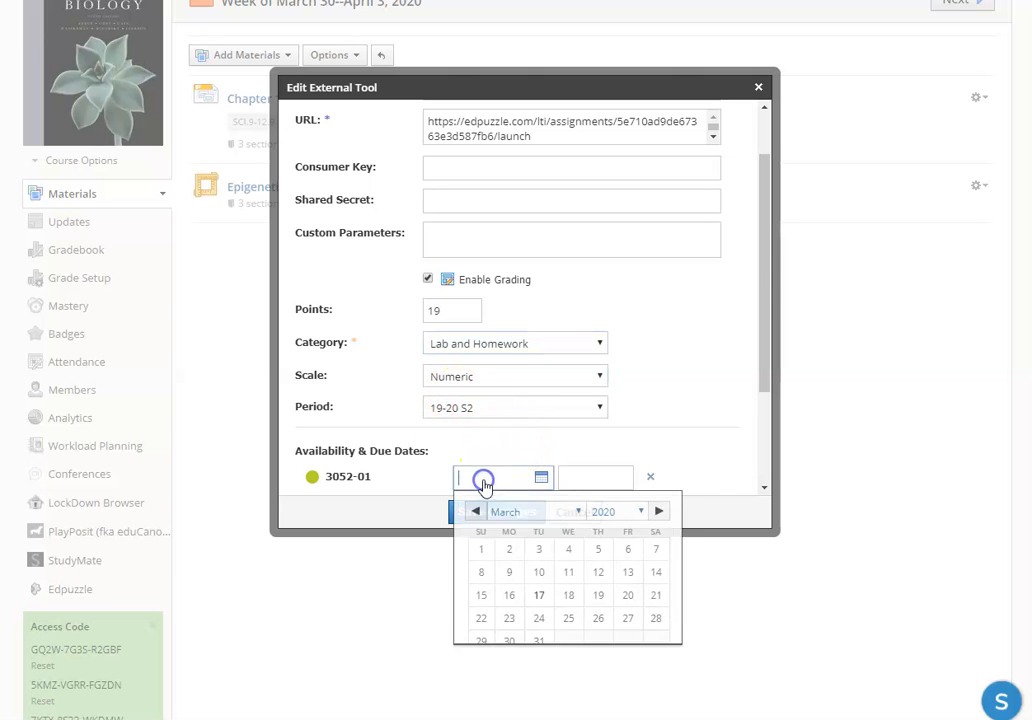
left_click(693, 439)
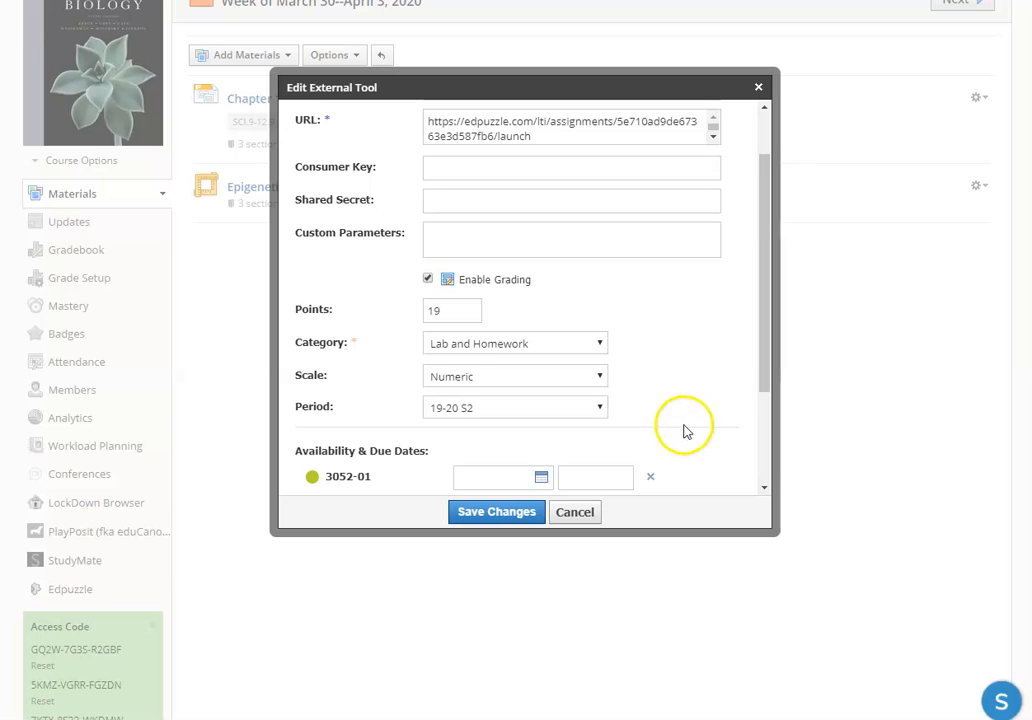
scroll(684, 428, "down", 3)
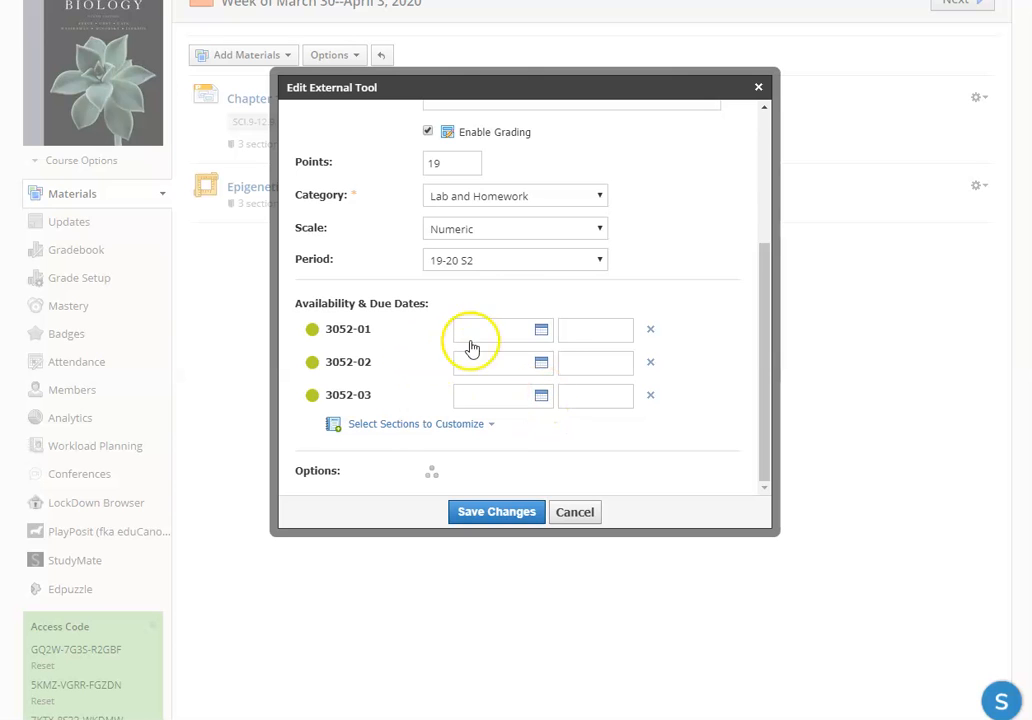
left_click(541, 331)
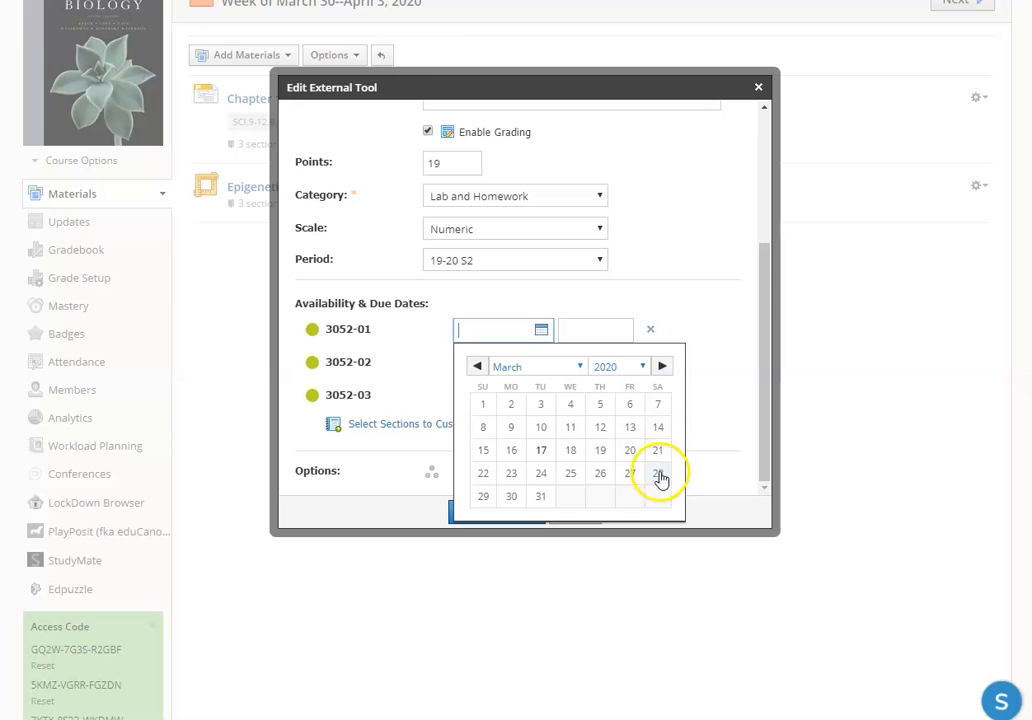
left_click(540, 497)
left_click(498, 366)
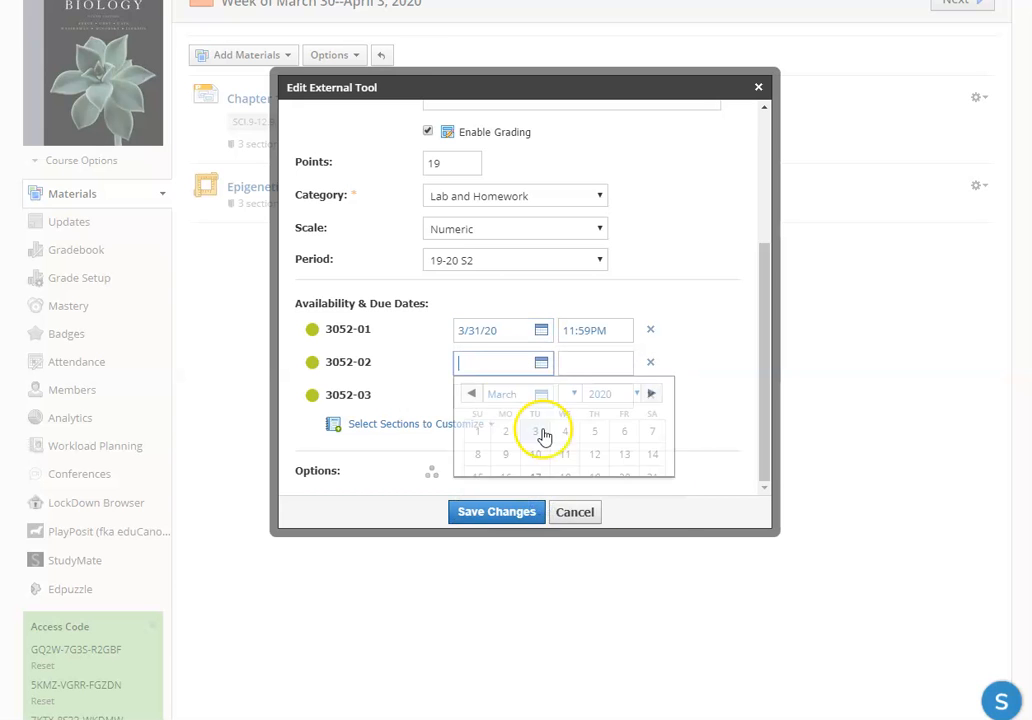
left_click(541, 533)
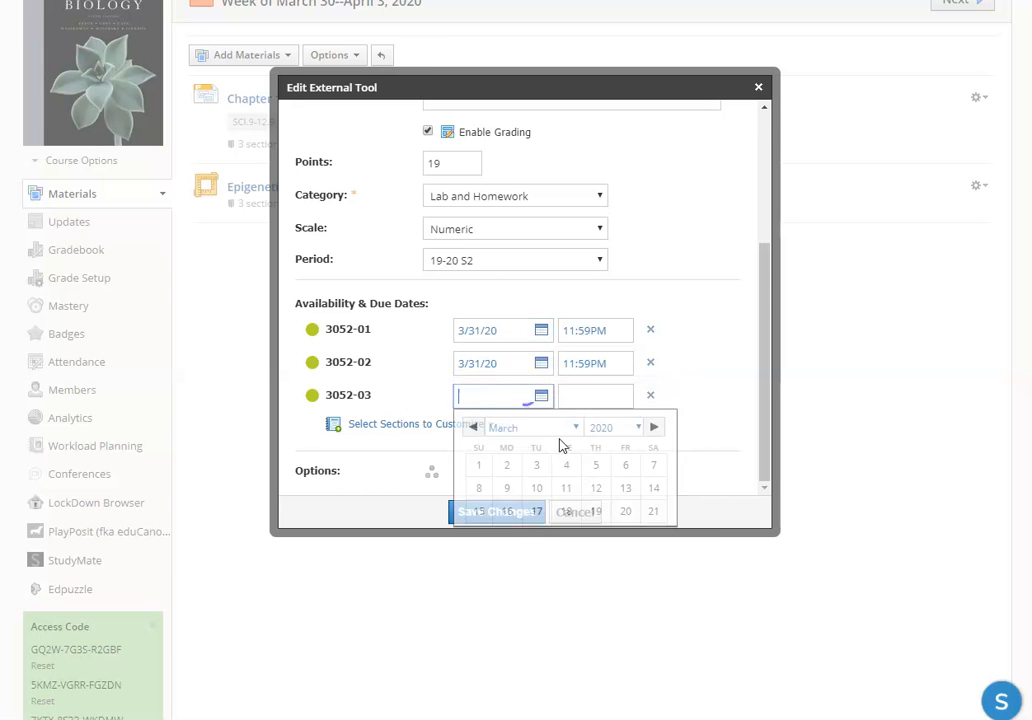
left_click(541, 561)
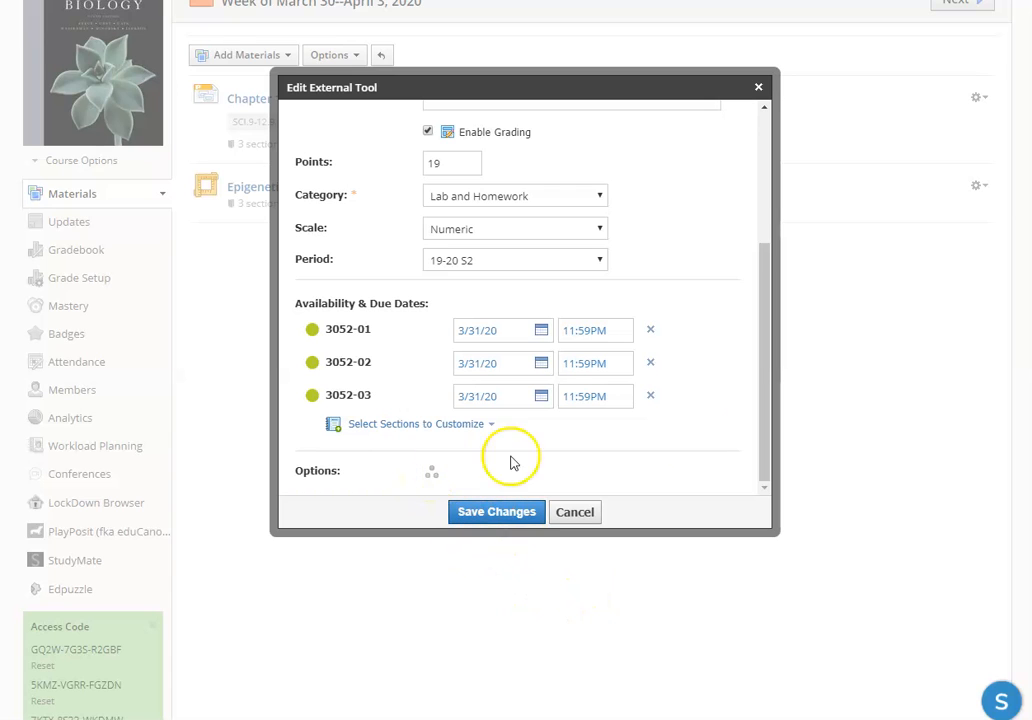
Step: Set the Epigenetics material's tool provider to Edpuzzle and save the external tool changes
scroll(753, 483, "up", 5)
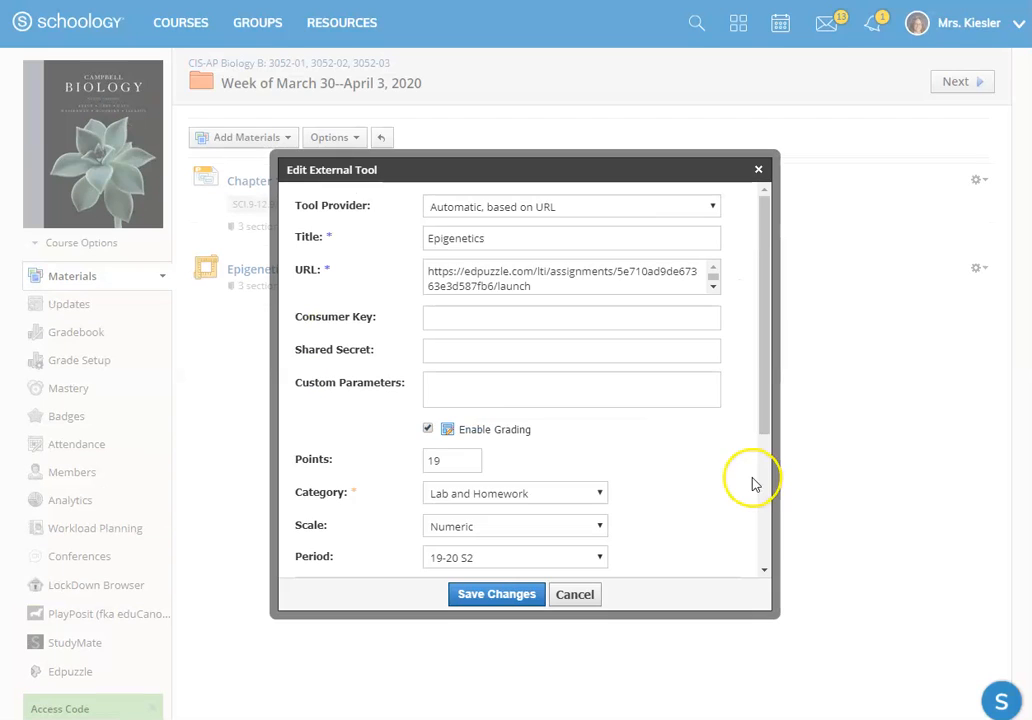
left_click(569, 210)
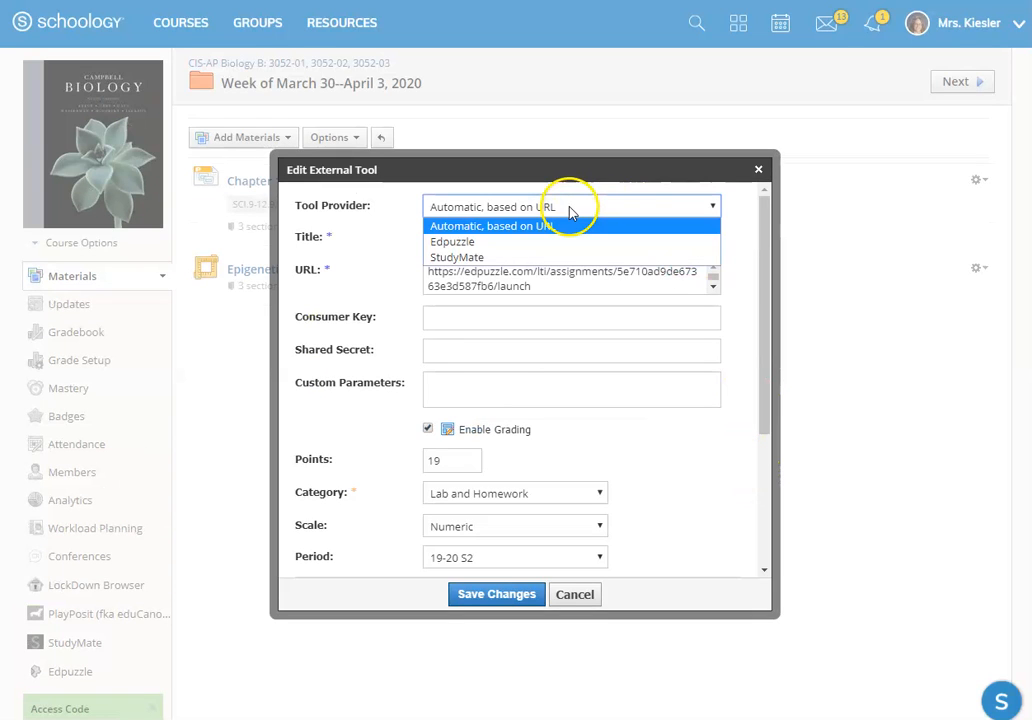
left_click(462, 248)
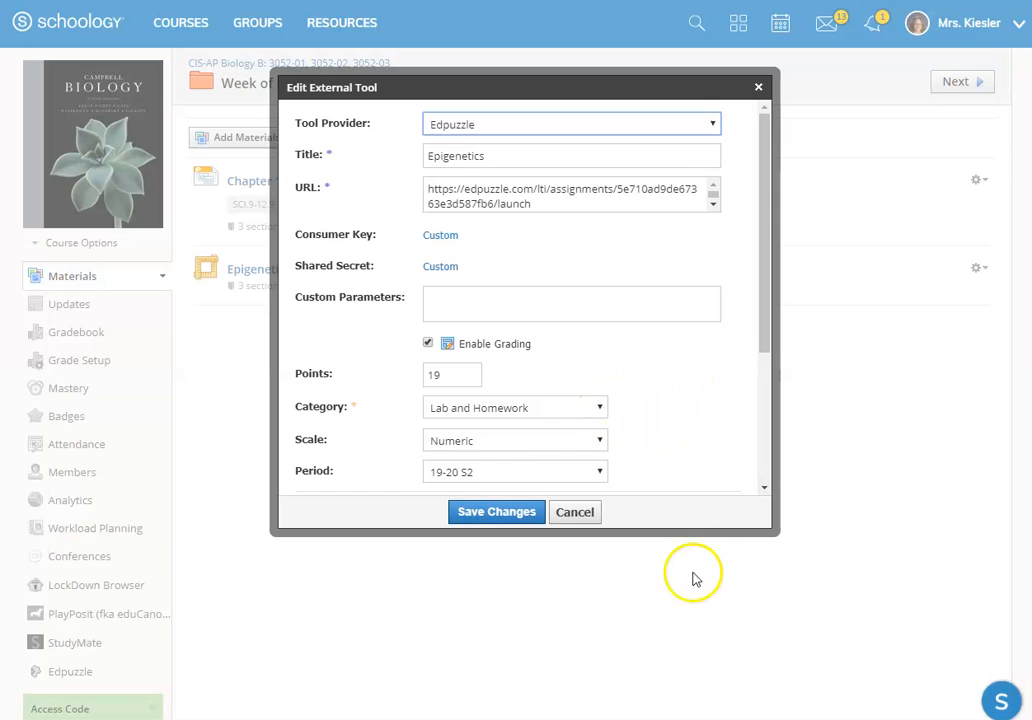
left_click(484, 512)
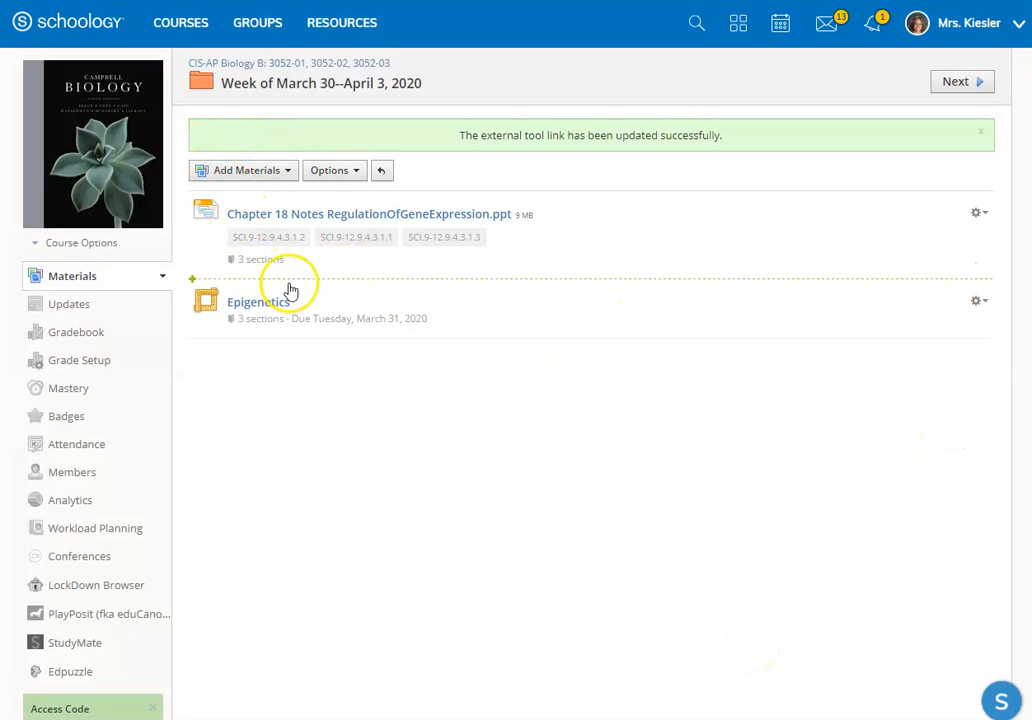
Step: Start a discussion titled "Epigenetics Discussion" with the description "Please respond to the discussion question:" and, on a new line, "Then responds to two peer submissions."
left_click(252, 172)
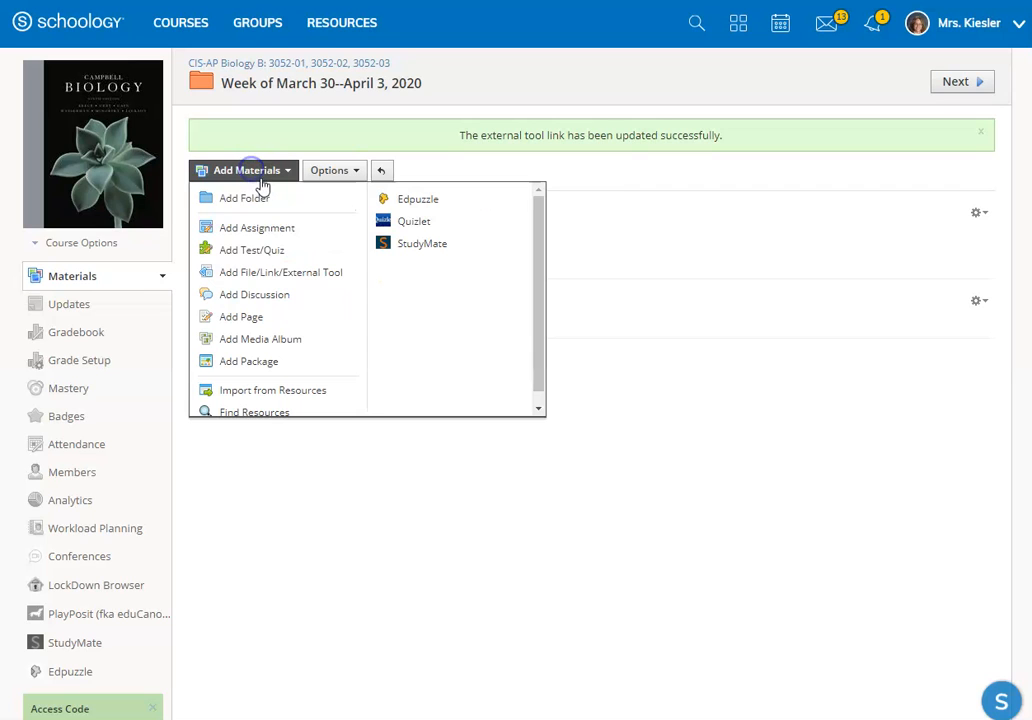
left_click(258, 296)
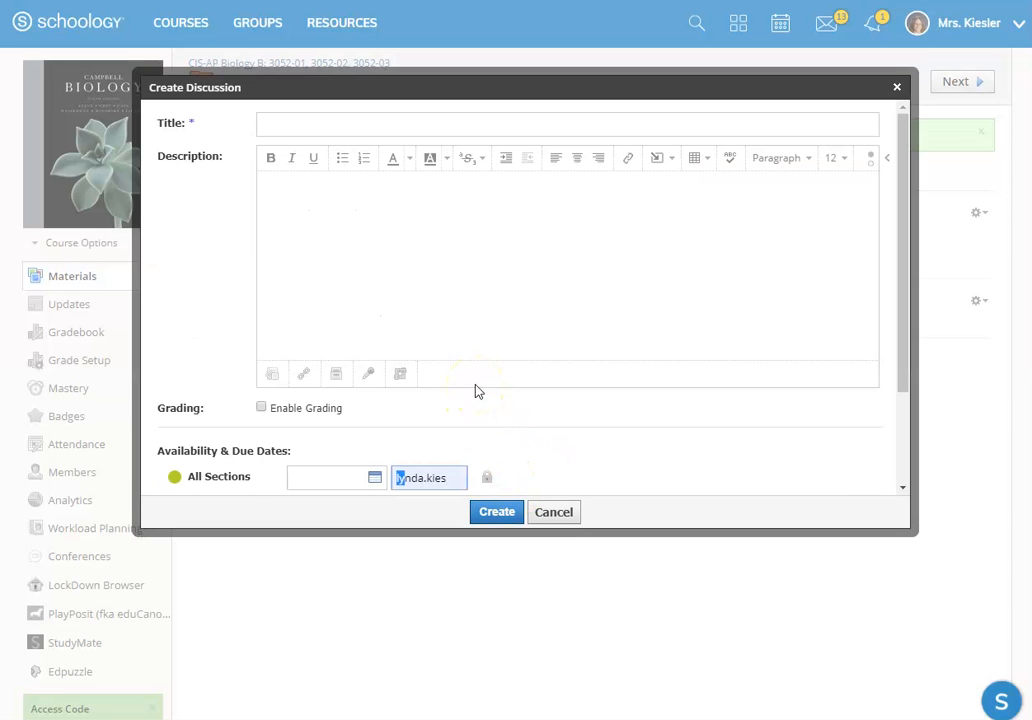
left_click(403, 281)
left_click(311, 127)
type("Epigenetics Discussino")
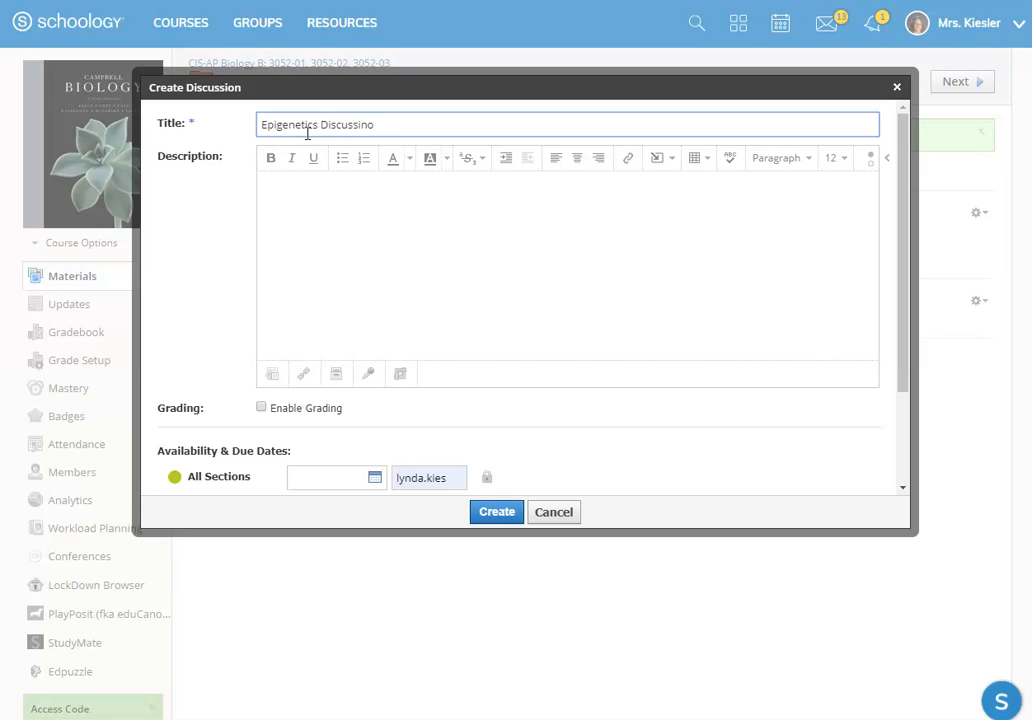
left_click(312, 132)
left_click(311, 207)
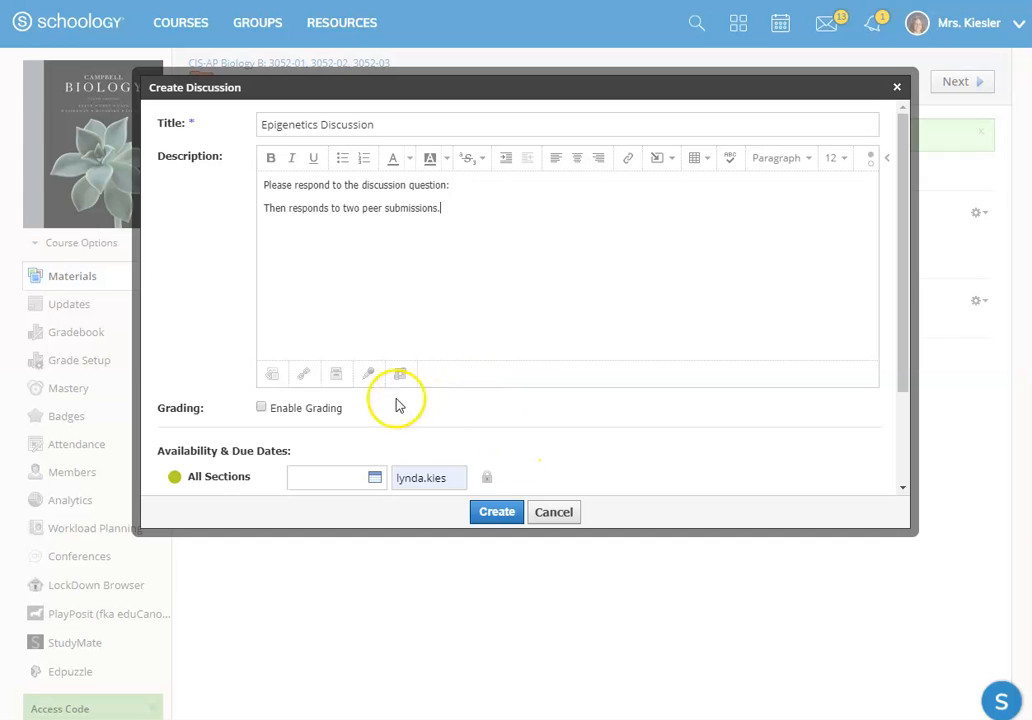
Step: Enable grading for the Epigenetics Discussion with 10 points in the Lab and Homework category
left_click(307, 410)
scroll(535, 408, "down", 1)
scroll(555, 405, "down", 2)
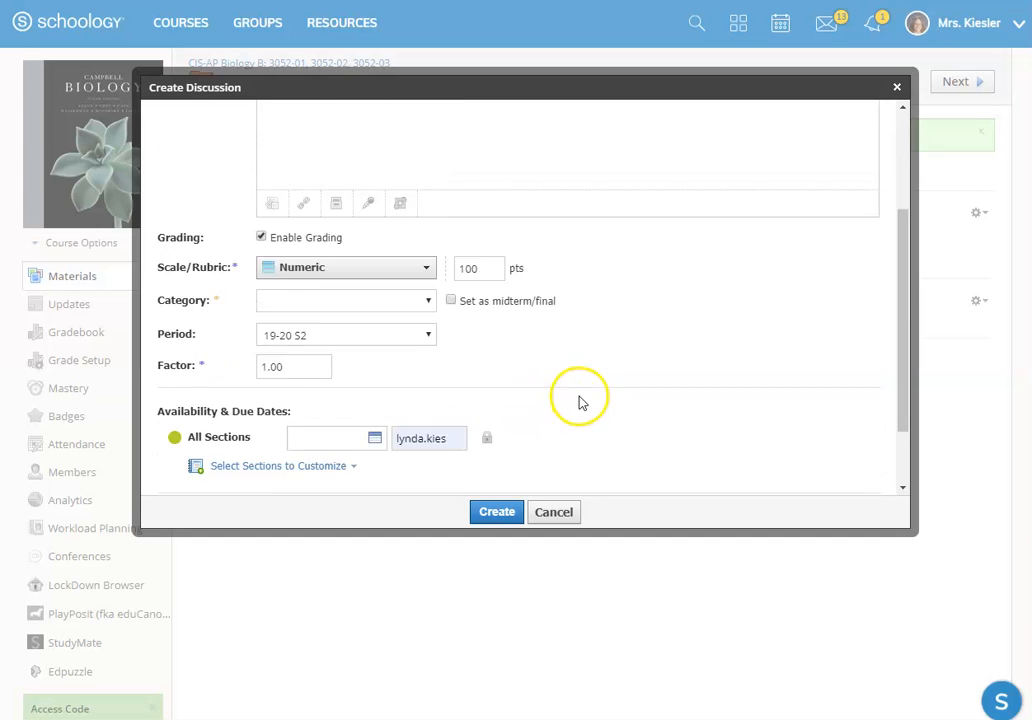
left_click_drag(481, 191, 447, 195)
type("10")
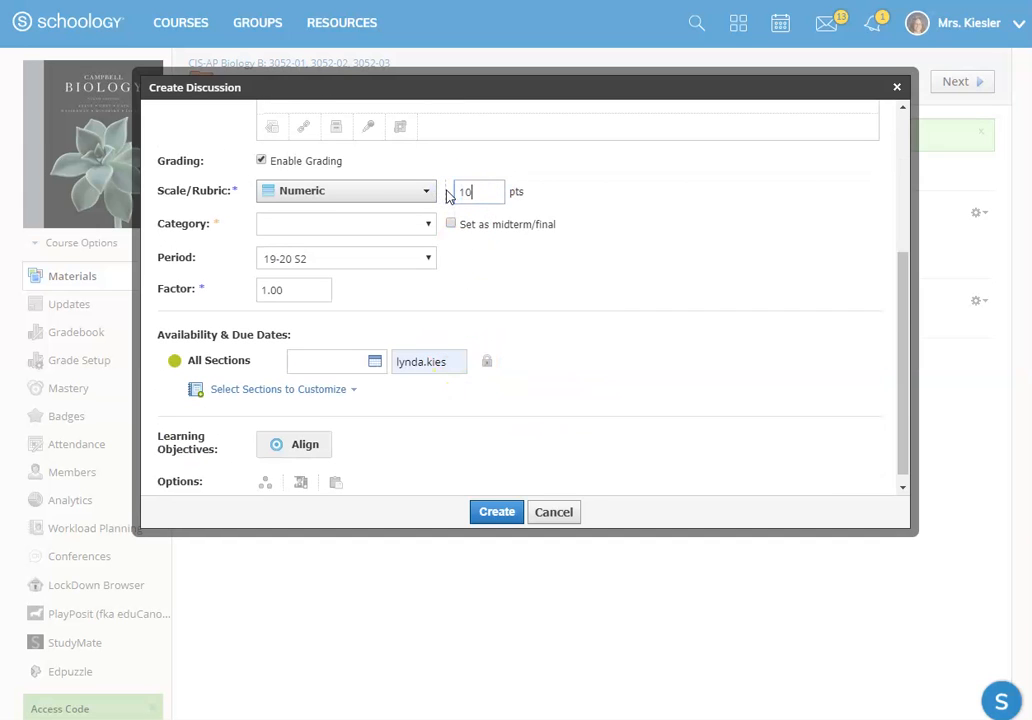
left_click(310, 224)
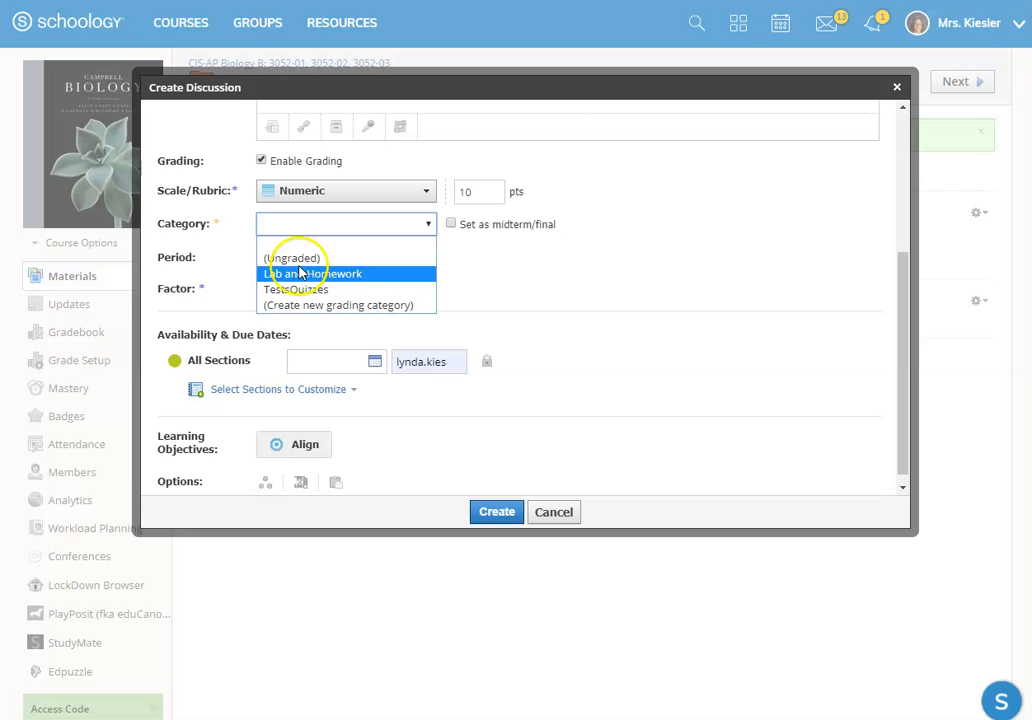
left_click(290, 274)
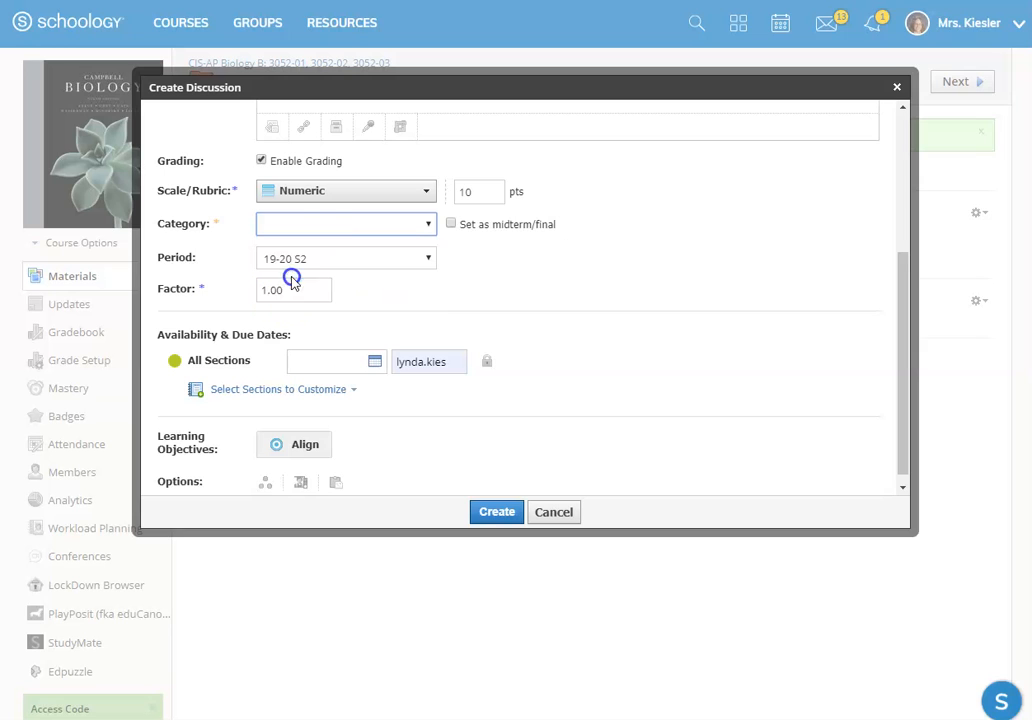
Step: Set the Epigenetics Discussion's due date to 4/03/20 for all sections
left_click(374, 362)
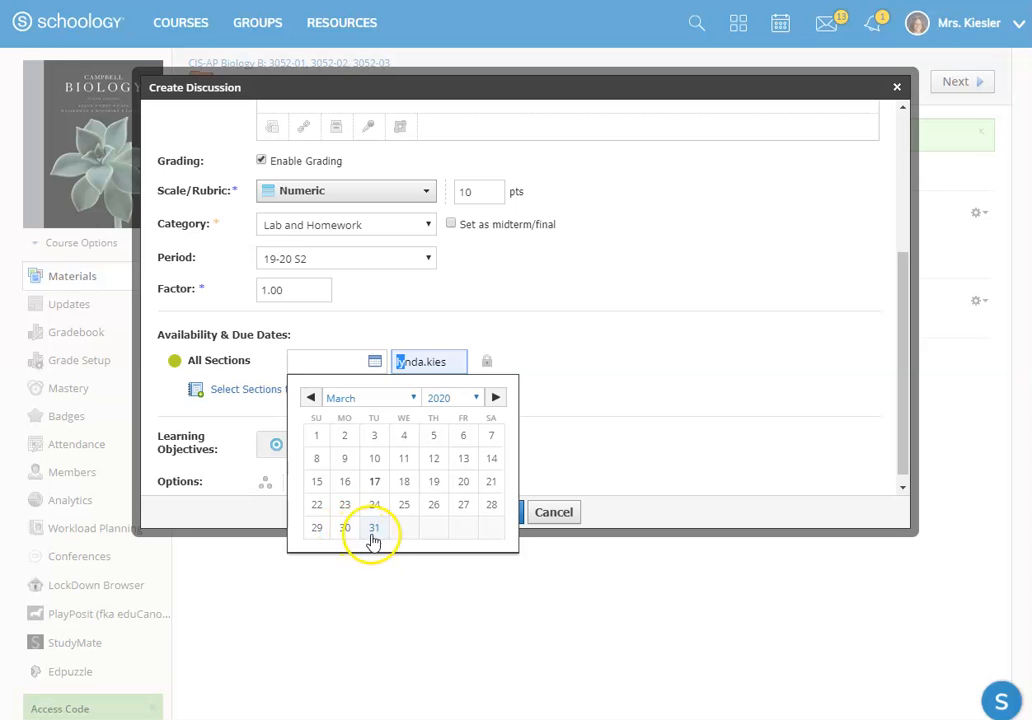
left_click(372, 530)
left_click(357, 372)
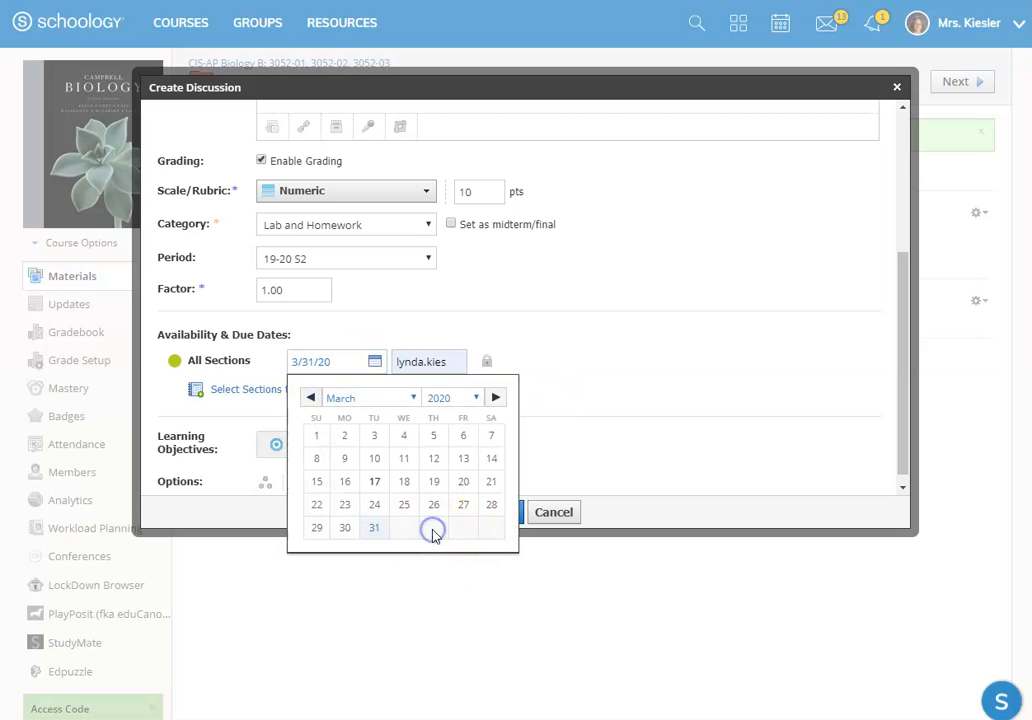
left_click(494, 399)
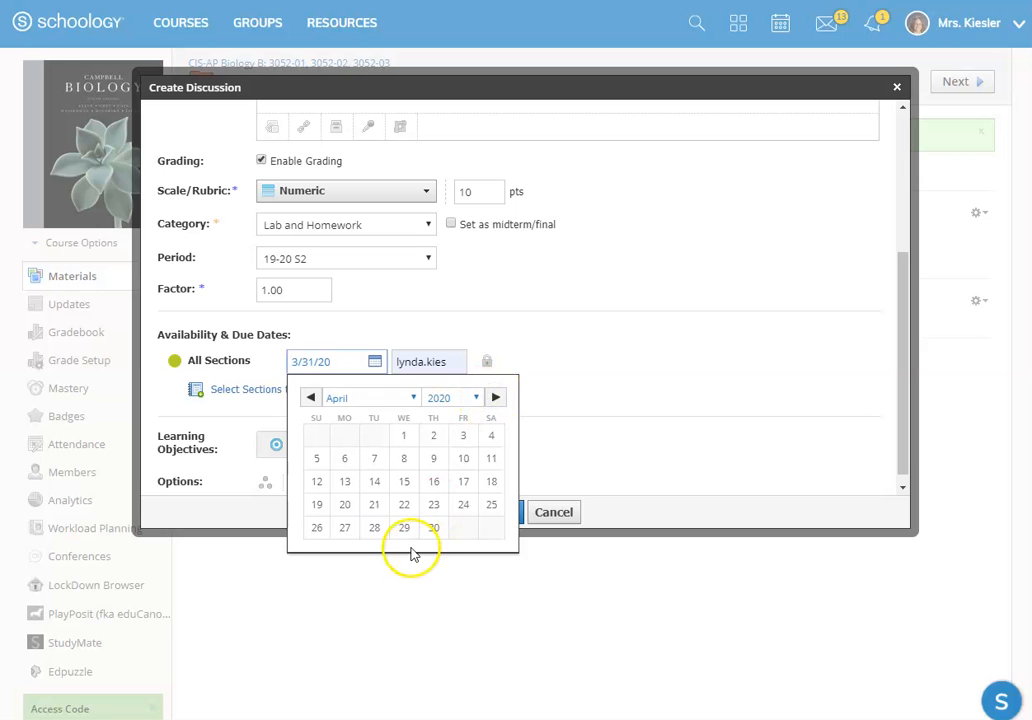
left_click(463, 436)
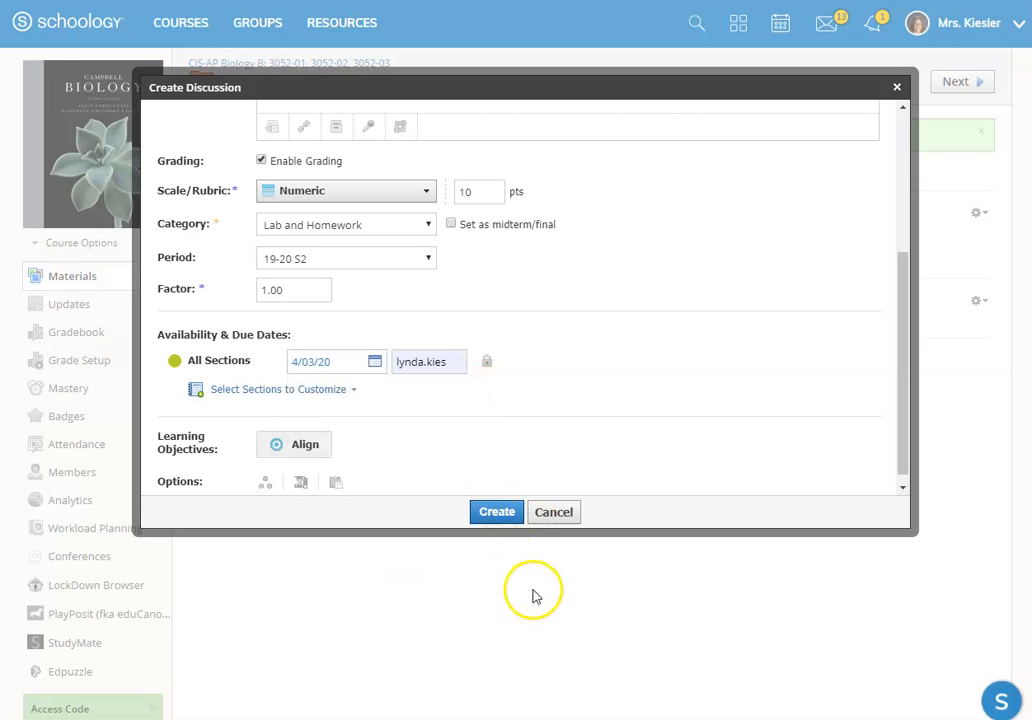
Step: View the learning objective collections available for aligning the Epigenetics Discussion, without adding any
scroll(380, 410, "down", 1)
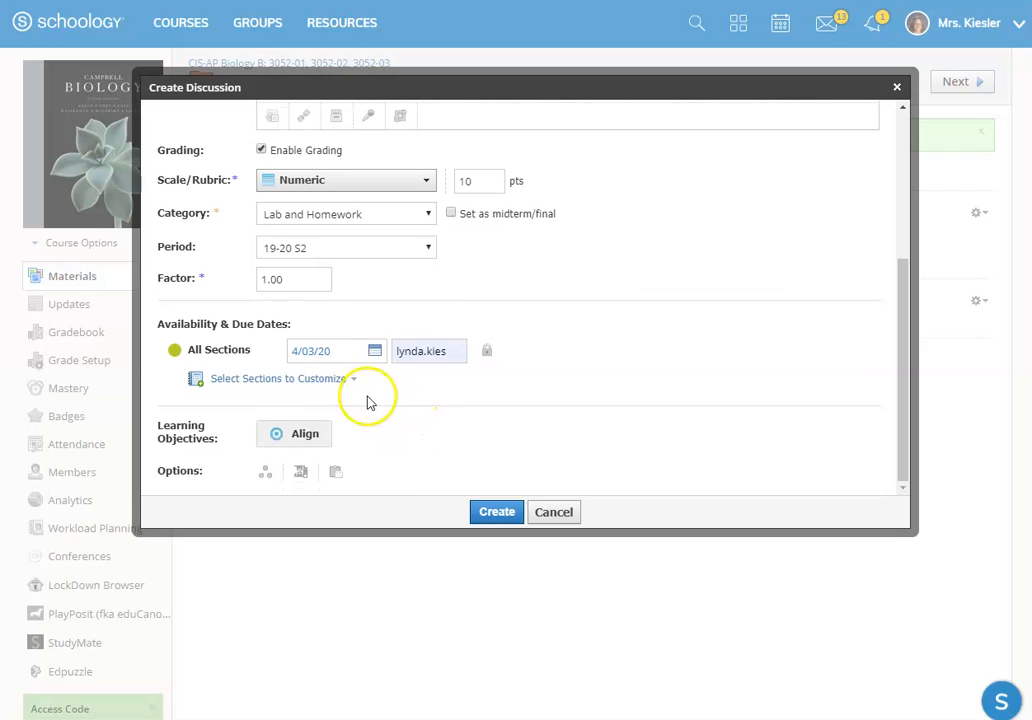
left_click(303, 434)
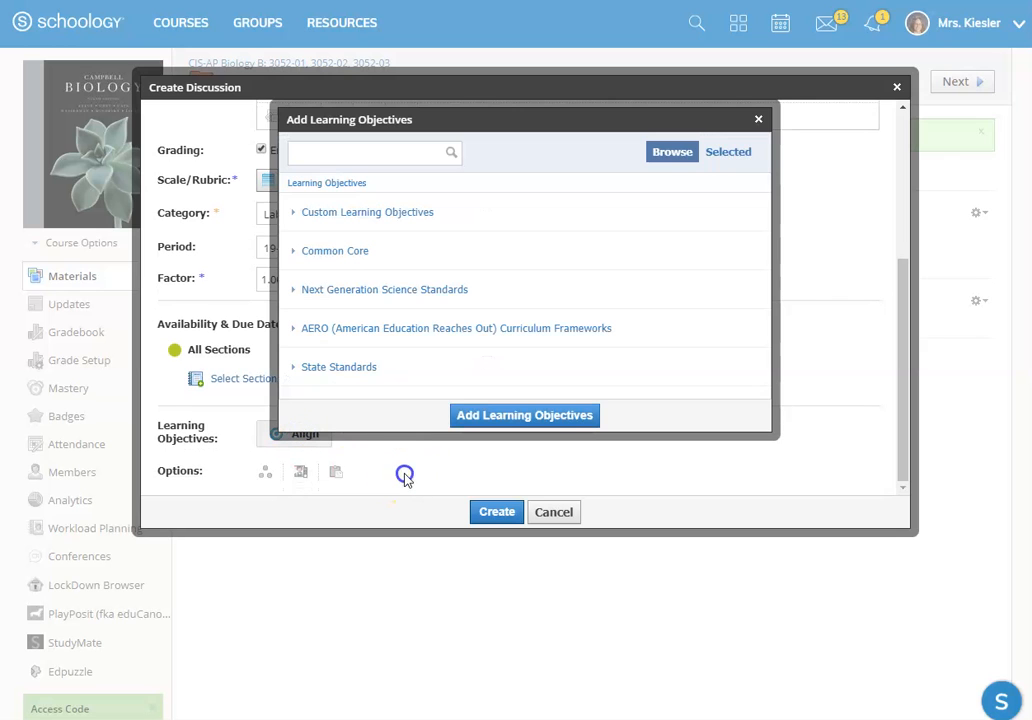
left_click(757, 118)
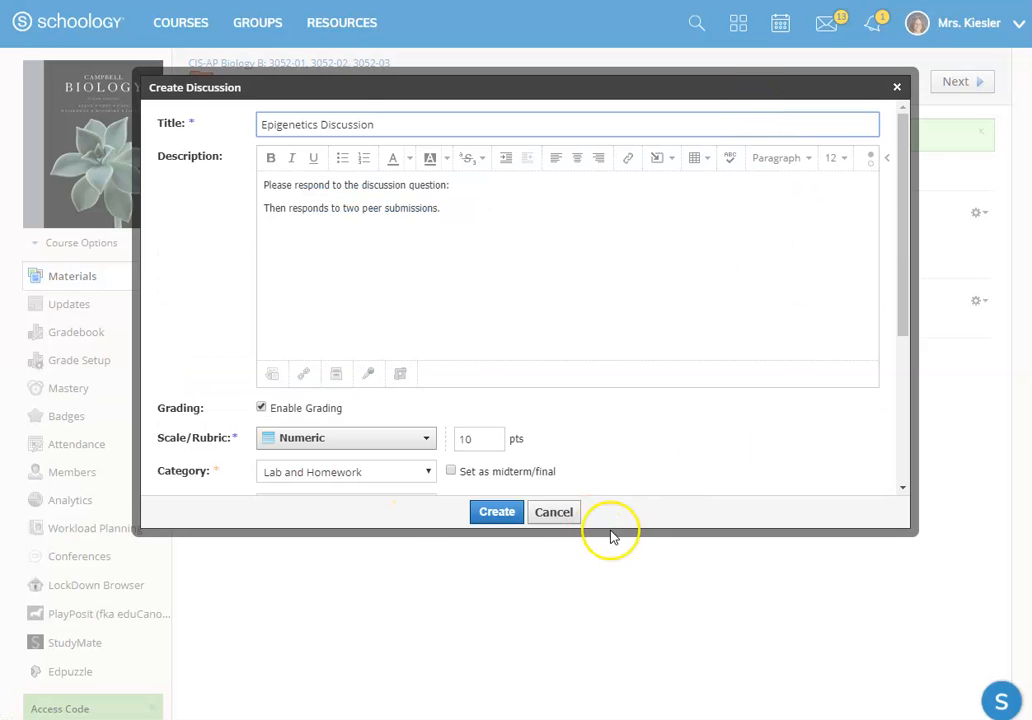
Step: Check the remaining options of the Epigenetics Discussion and create it in the weekly folder
scroll(415, 511, "down", 2)
scroll(669, 186, "down", 2)
scroll(669, 186, "down", 1)
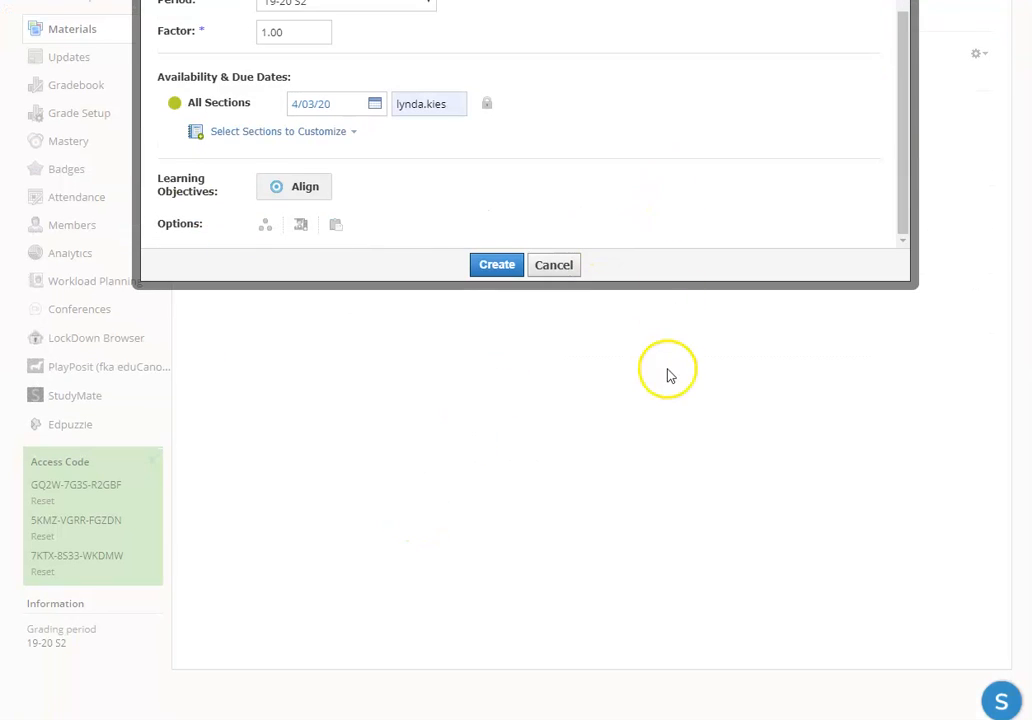
scroll(760, 525, "up", 2)
scroll(600, 395, "down", 1)
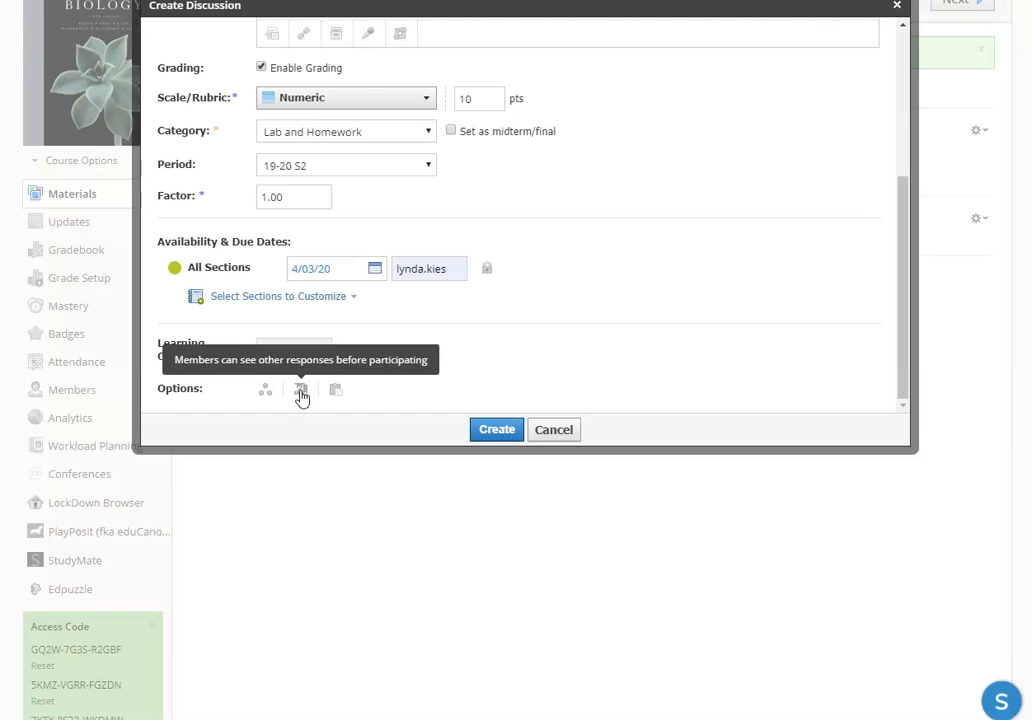
left_click(334, 391)
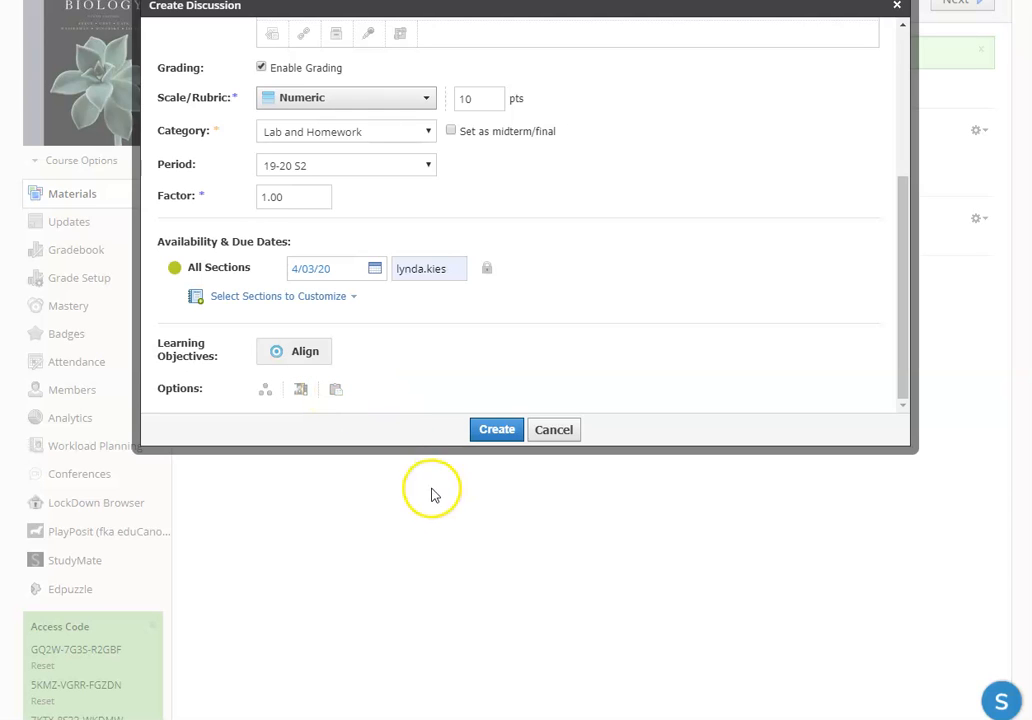
left_click(486, 432)
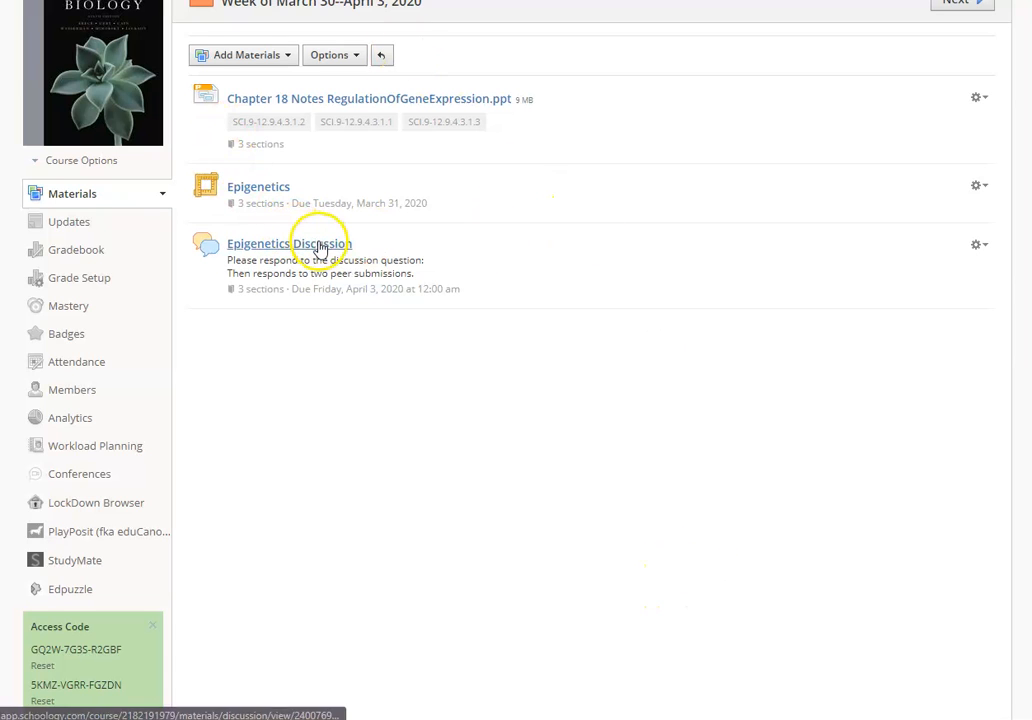
Step: Start an assignment named "Epigenetics essay" with the description "Open the google doc below and write an essay. Submit when finished."
left_click(257, 58)
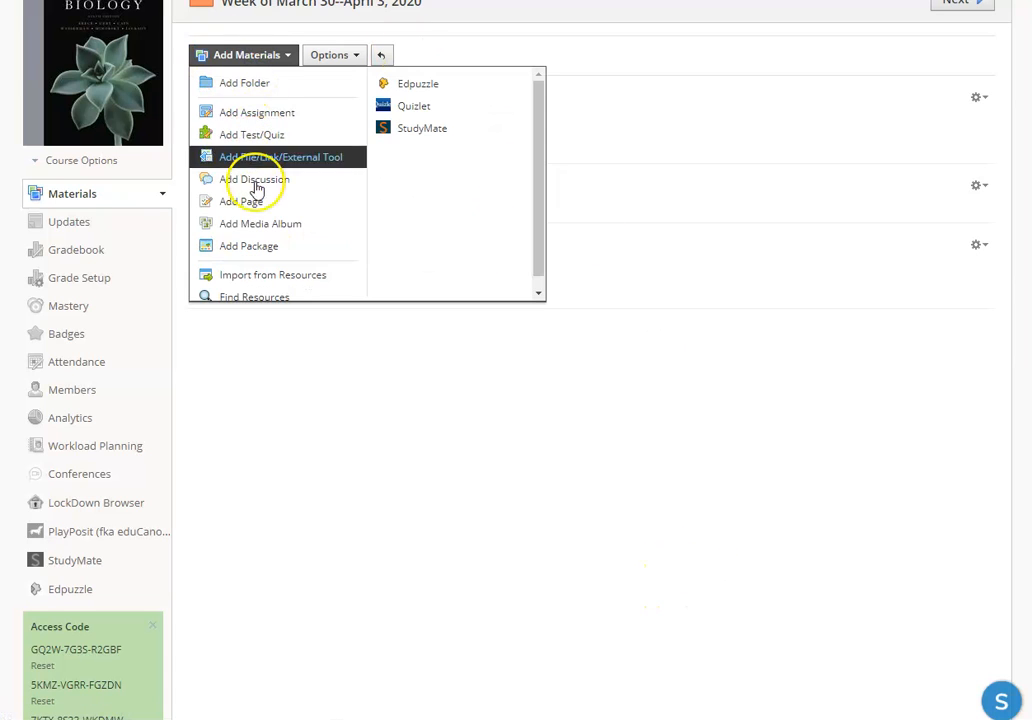
left_click(262, 115)
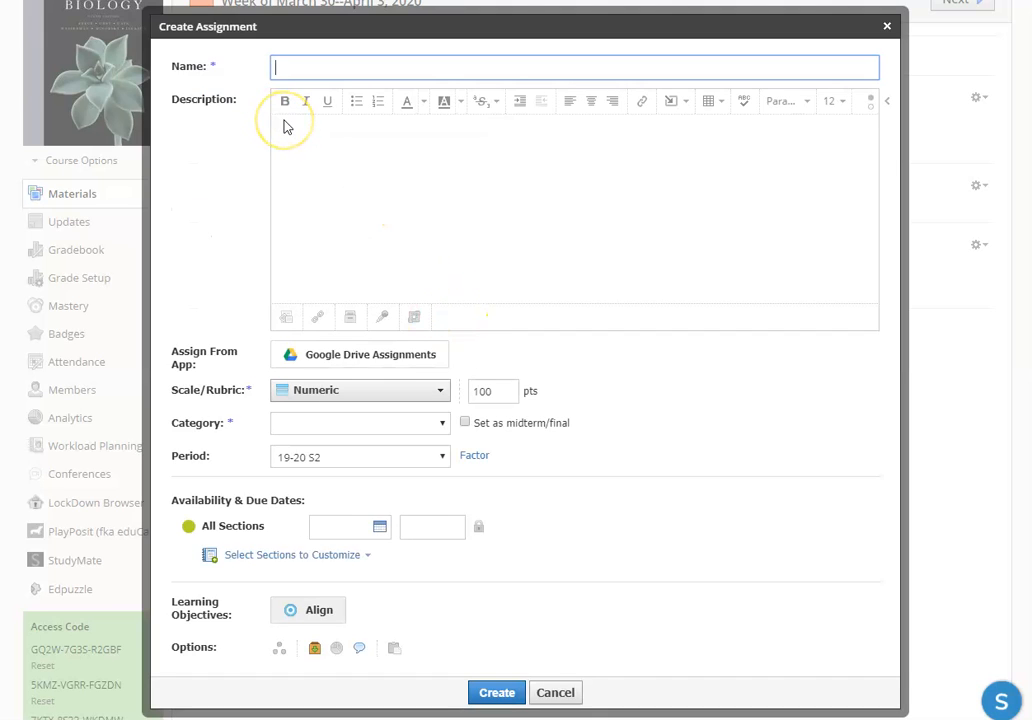
type("Epigenetics essay")
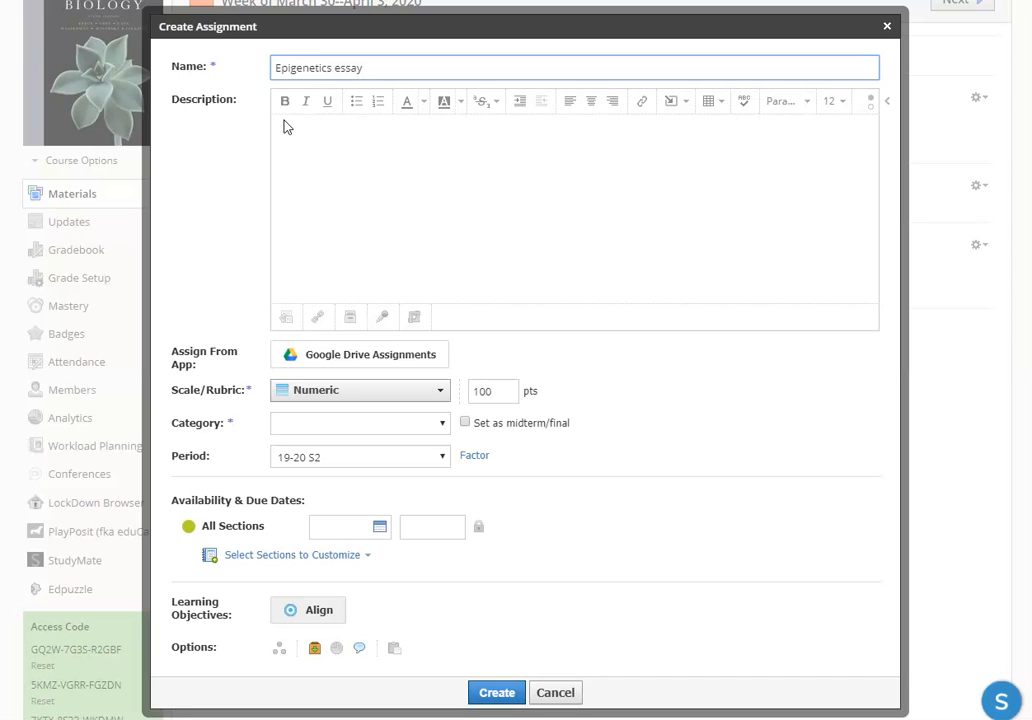
left_click(322, 131)
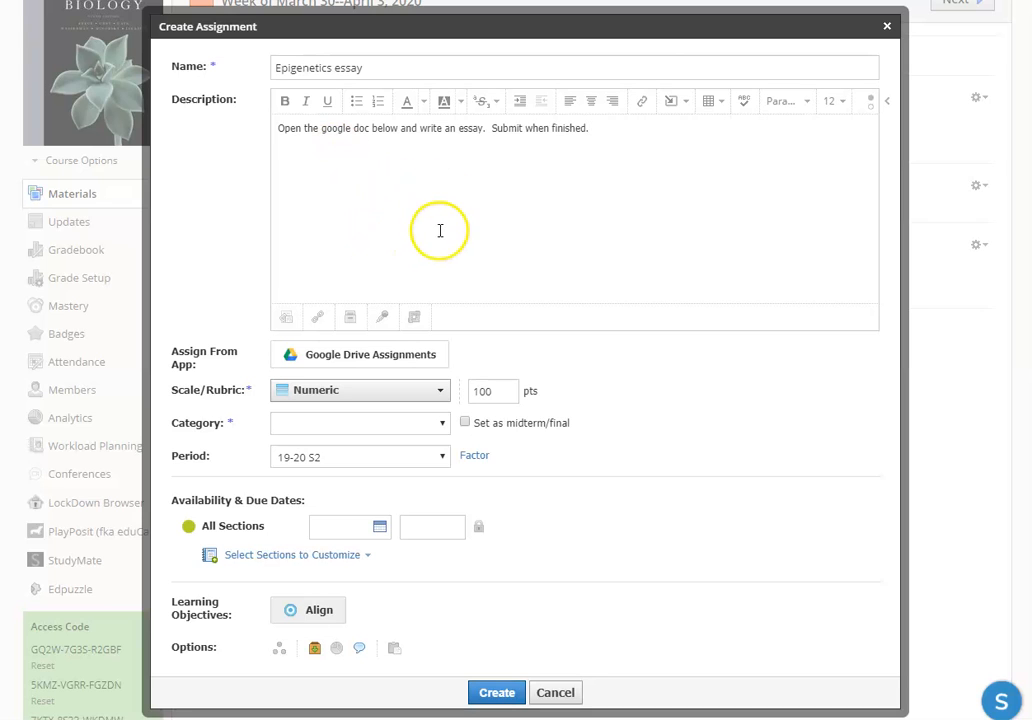
Step: Examine the content types that can be inserted into the assignment description and the editor's additional tools
left_click(677, 104)
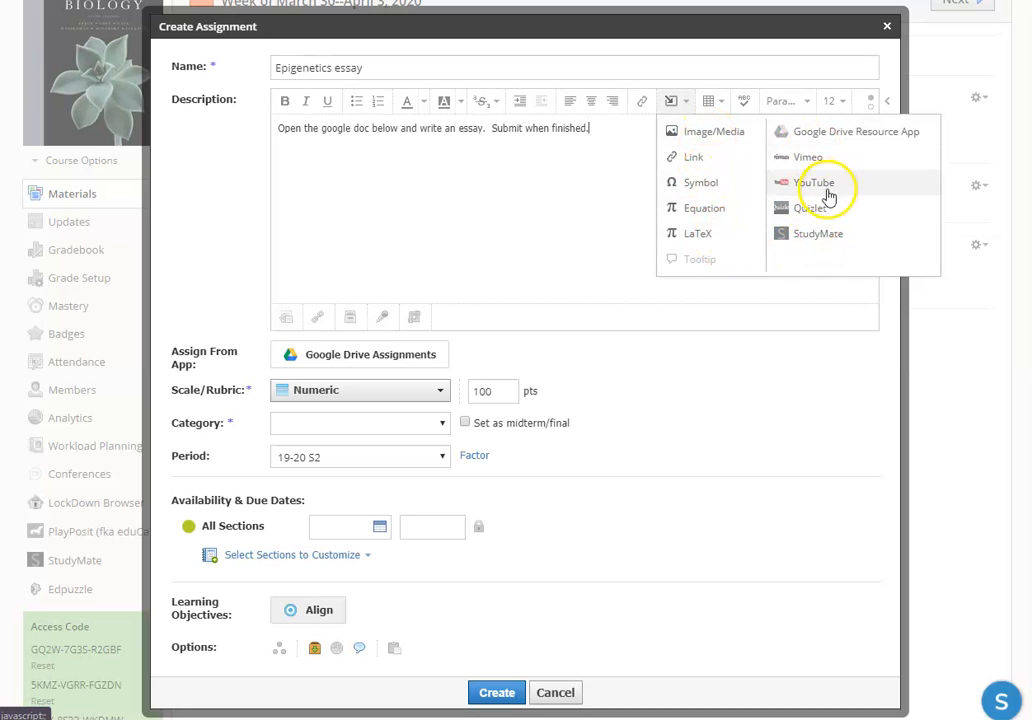
left_click(507, 191)
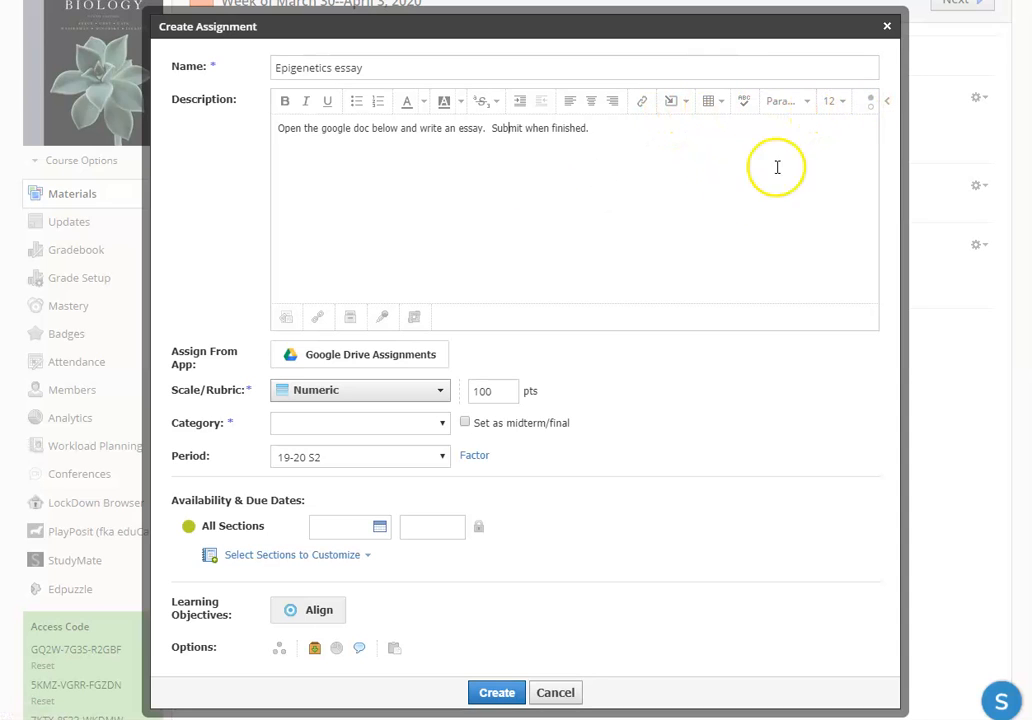
left_click(868, 106)
left_click(870, 110)
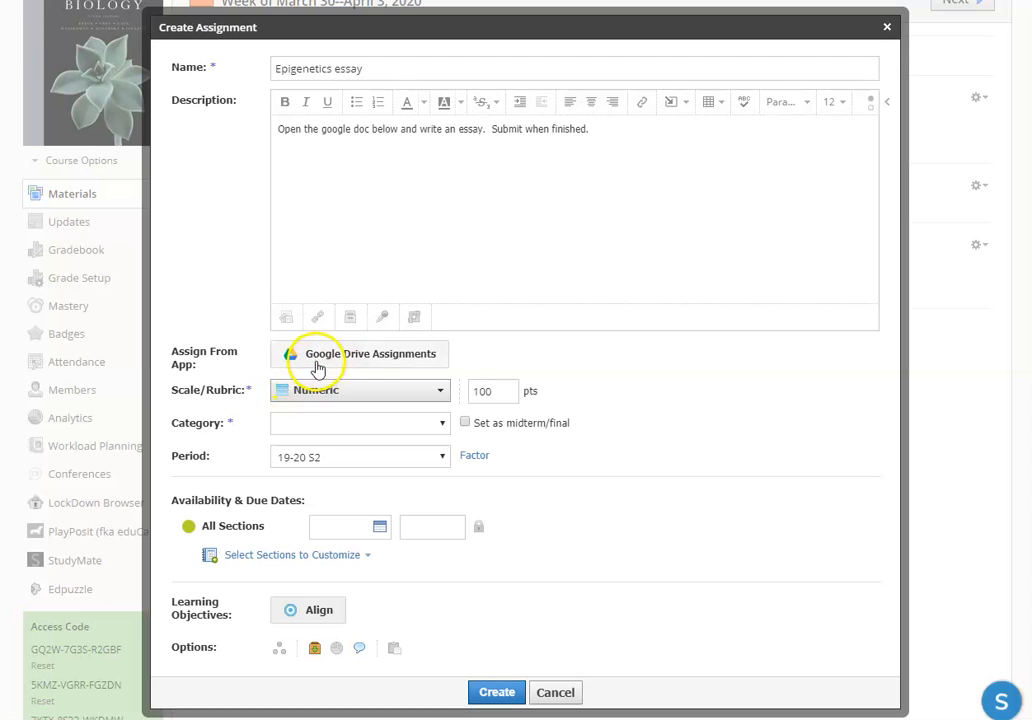
Step: Open the Google Drive file picker for the Epigenetics essay and browse My Drive for a document to assign
left_click(369, 369)
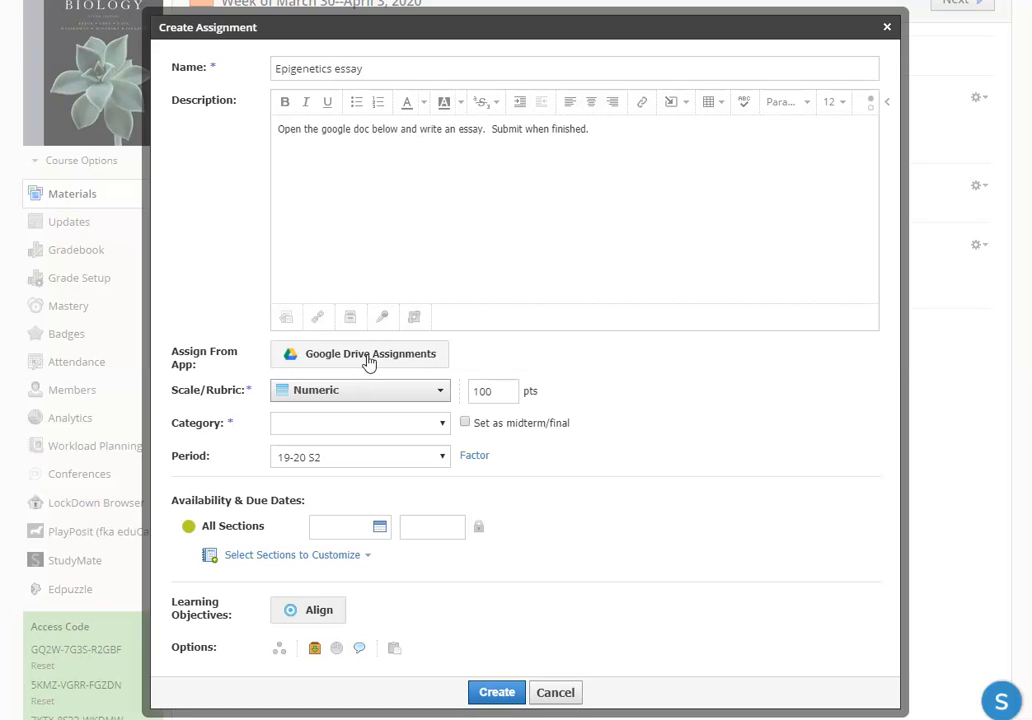
left_click(370, 356)
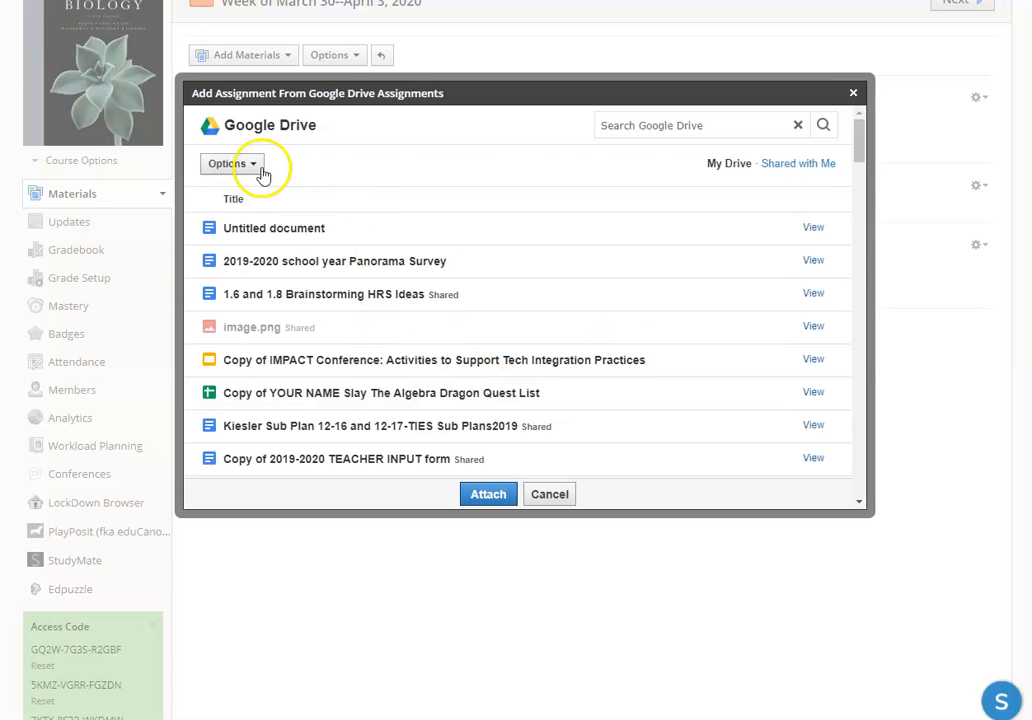
scroll(484, 317, "down", 6)
scroll(456, 370, "up", 3)
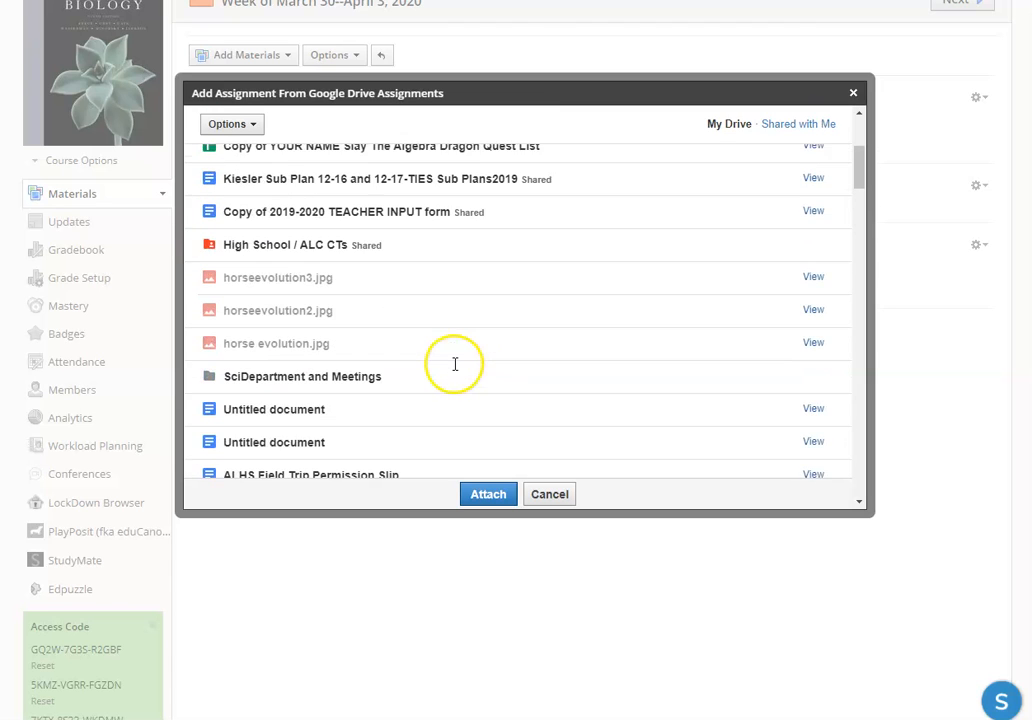
scroll(455, 365, "up", 3)
scroll(455, 360, "down", 5)
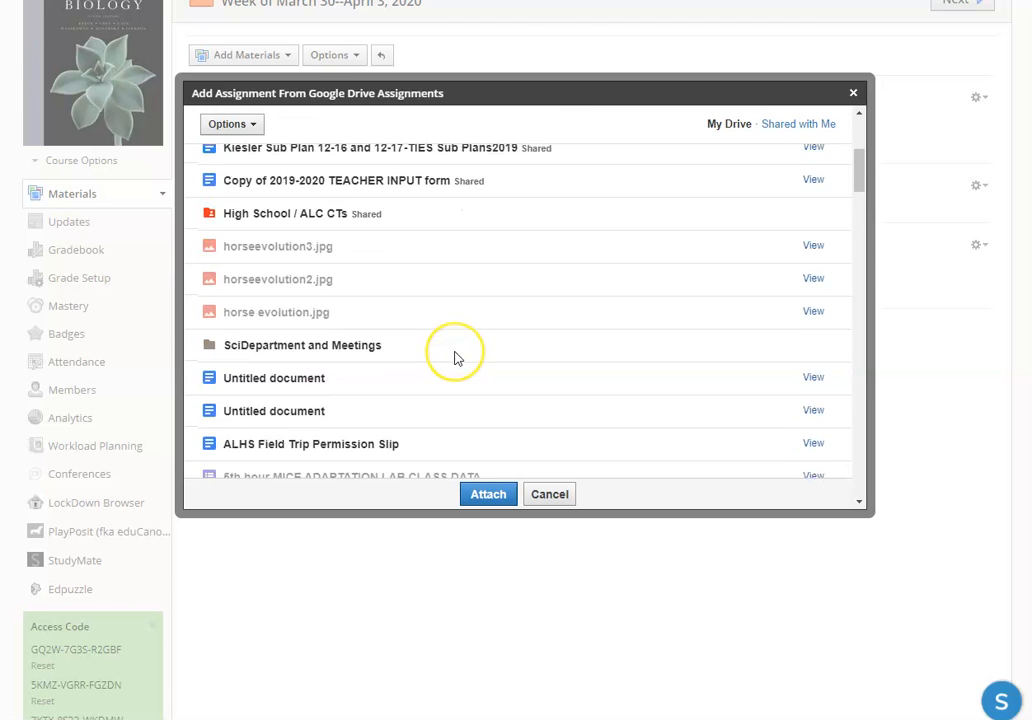
scroll(455, 358, "down", 3)
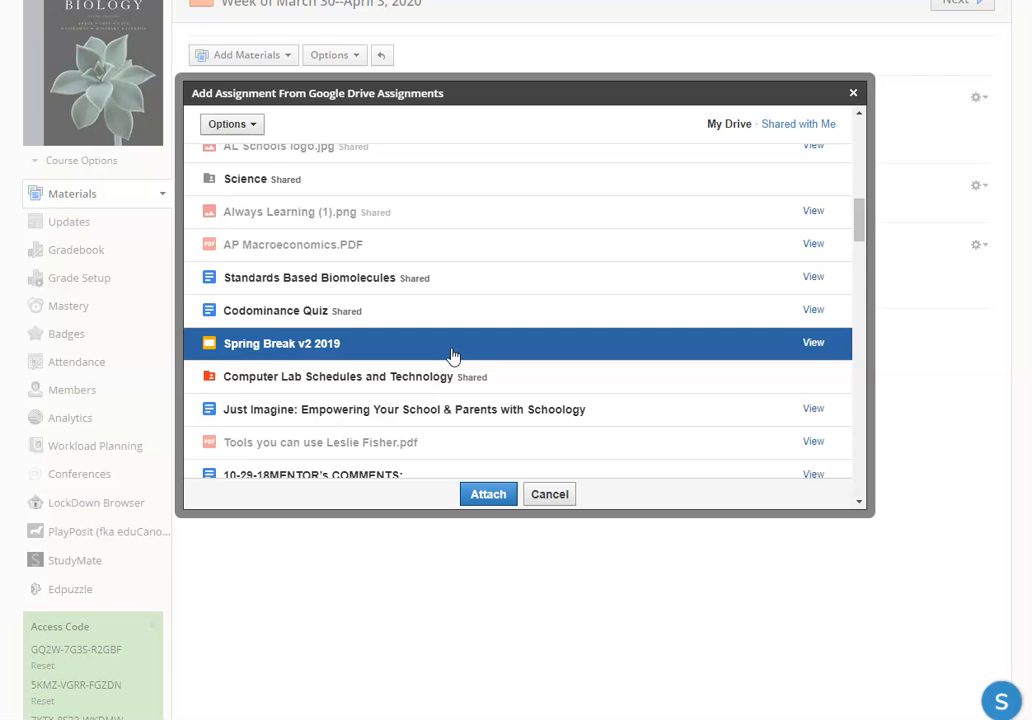
scroll(452, 356, "down", 5)
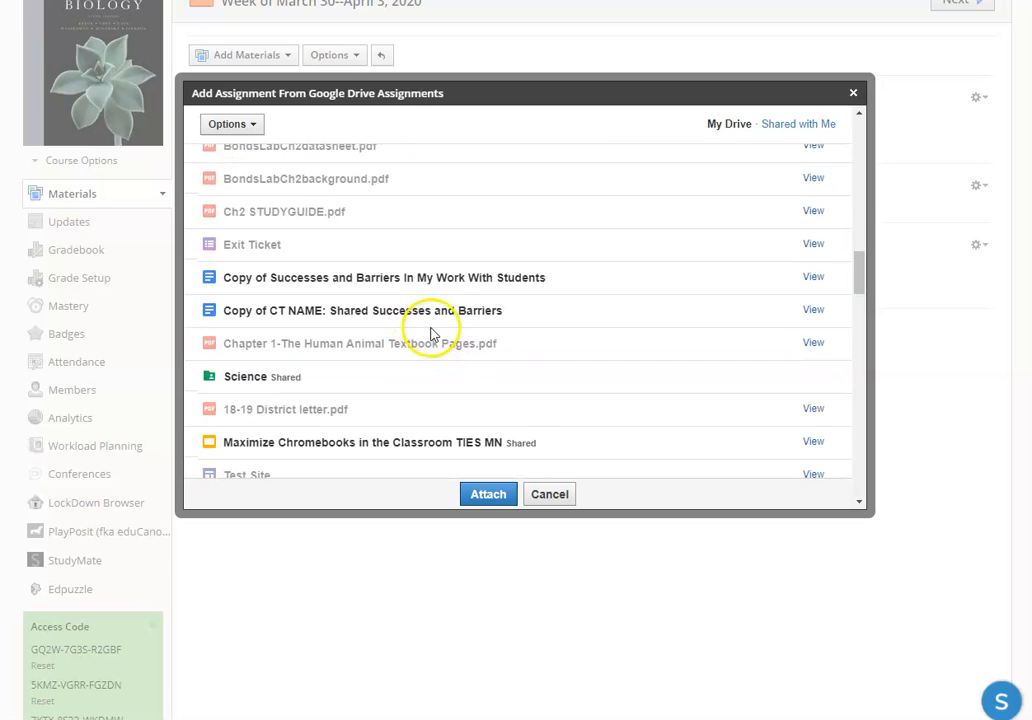
scroll(435, 320, "up", 10)
left_click(414, 296)
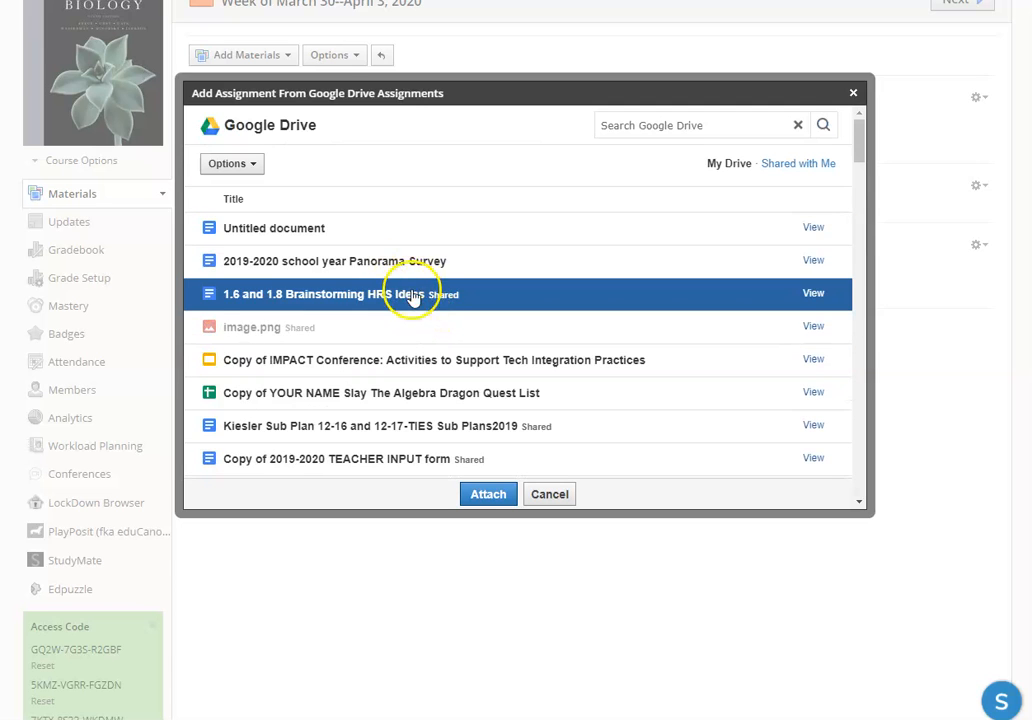
Step: Attach the document "AP BIO Chapter 11 Assignment-Writing 20 Test Questions" from the AP BIOLOGY folder to the assignment
scroll(250, 325, "down", 10)
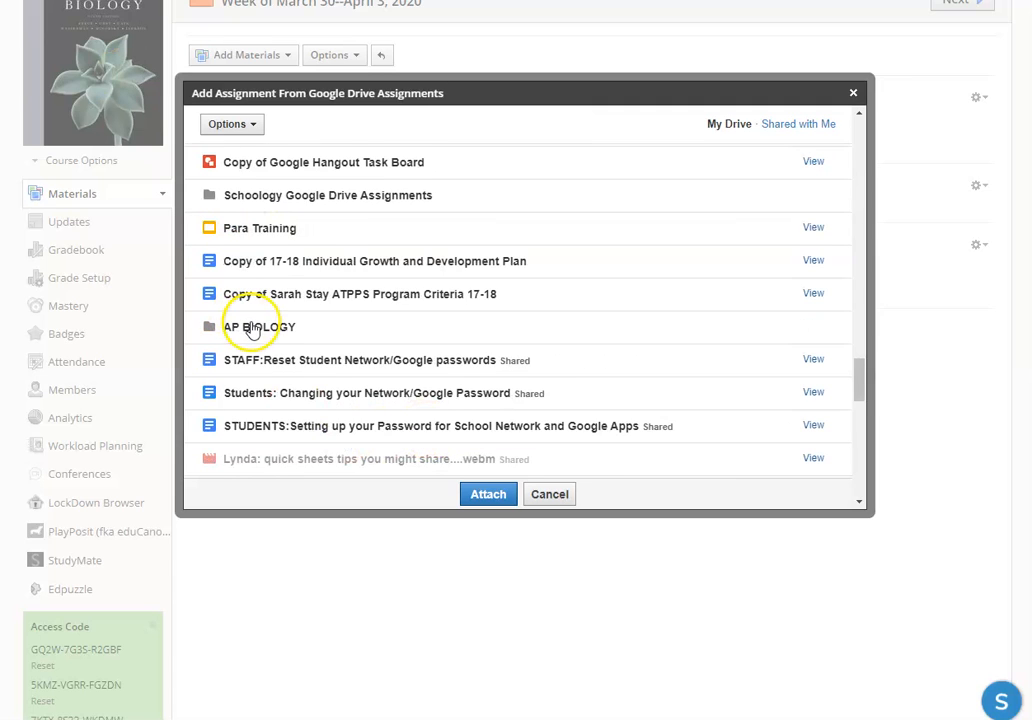
left_click(262, 328)
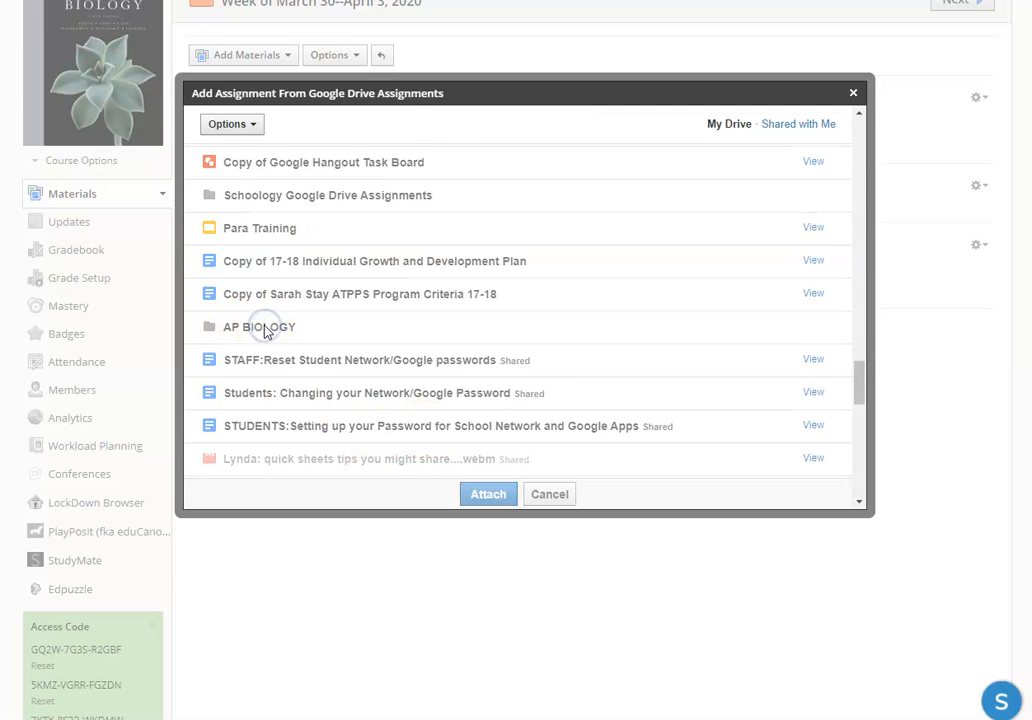
left_click(264, 322)
left_click(315, 414)
left_click(315, 414)
left_click(320, 240)
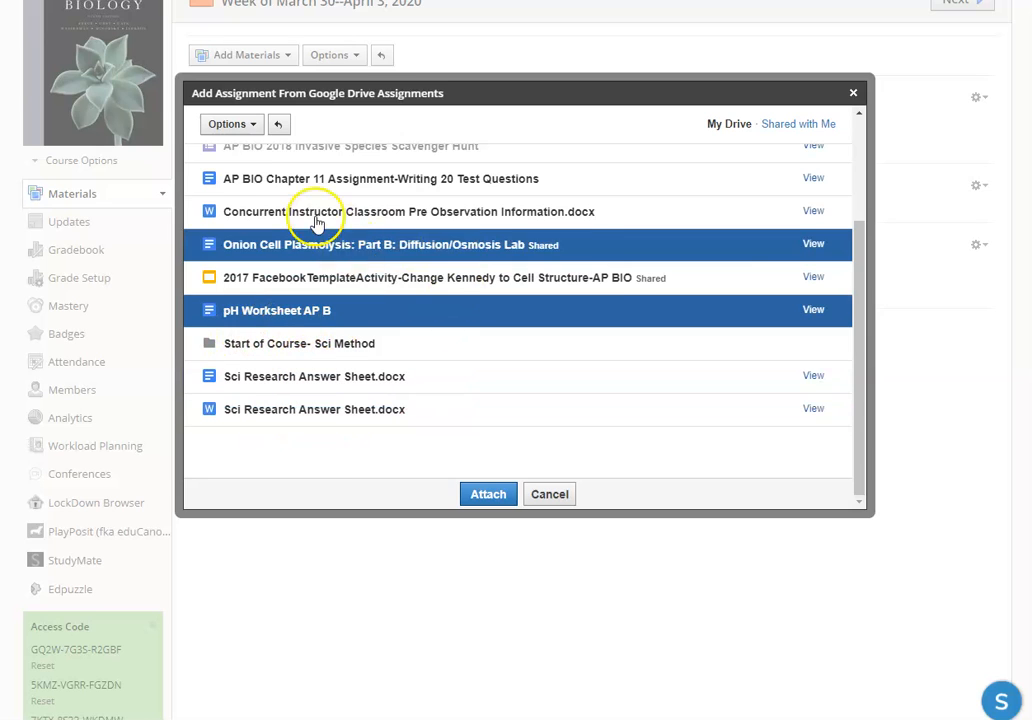
left_click(318, 234)
left_click(350, 182)
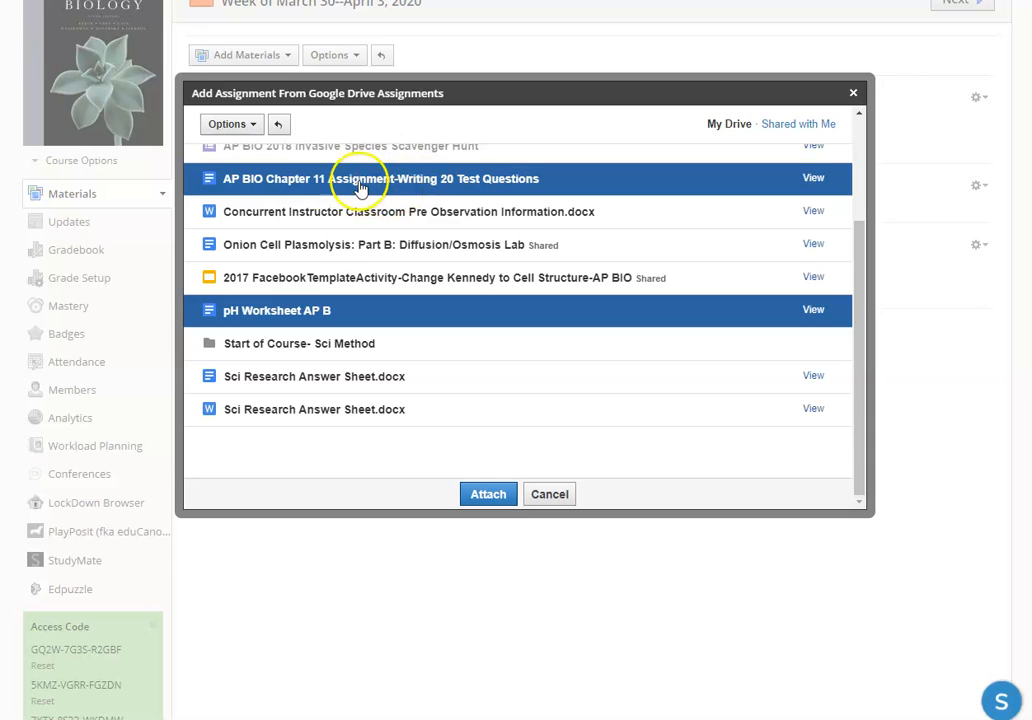
left_click(415, 181)
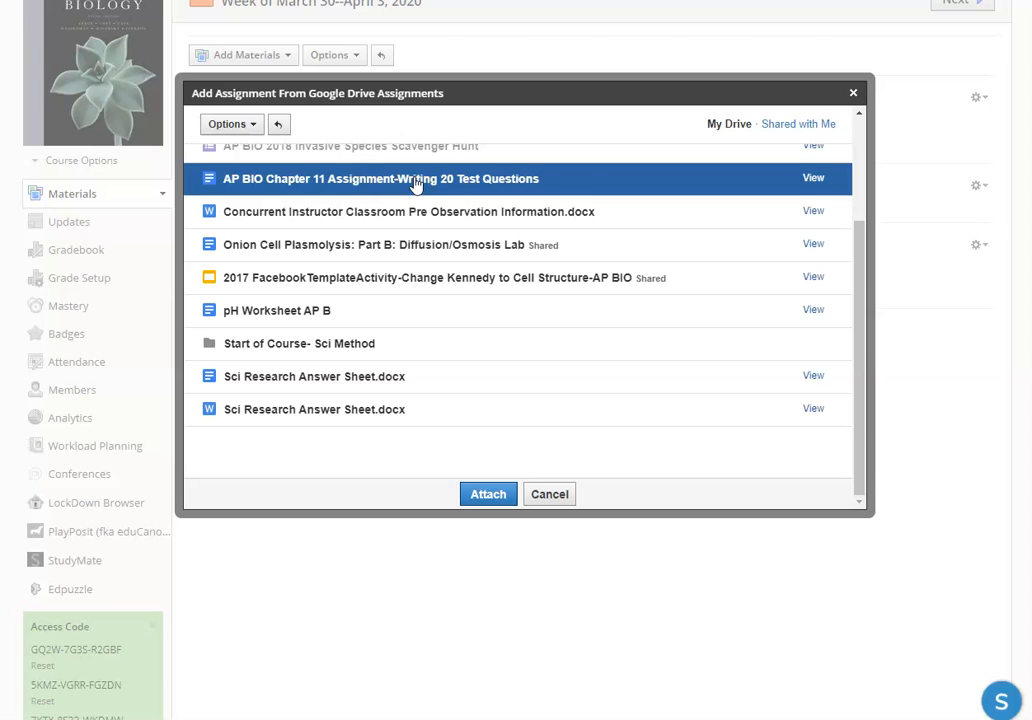
left_click(494, 495)
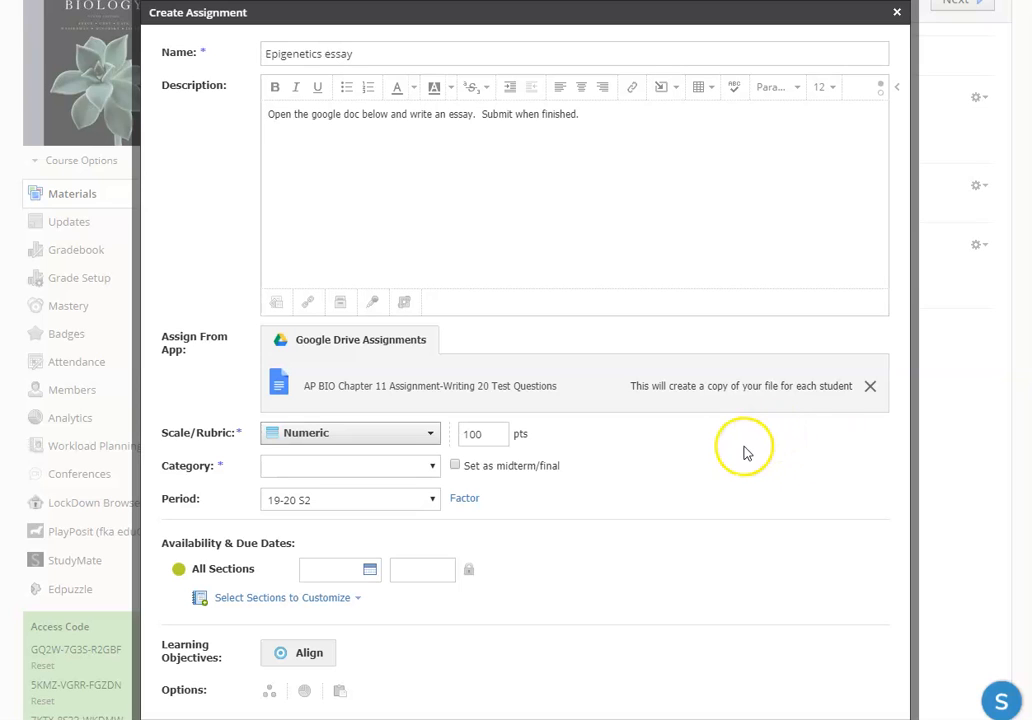
Step: Set the essay assignment to 10 points in the Lab and Homework category
left_click_drag(484, 435, 440, 435)
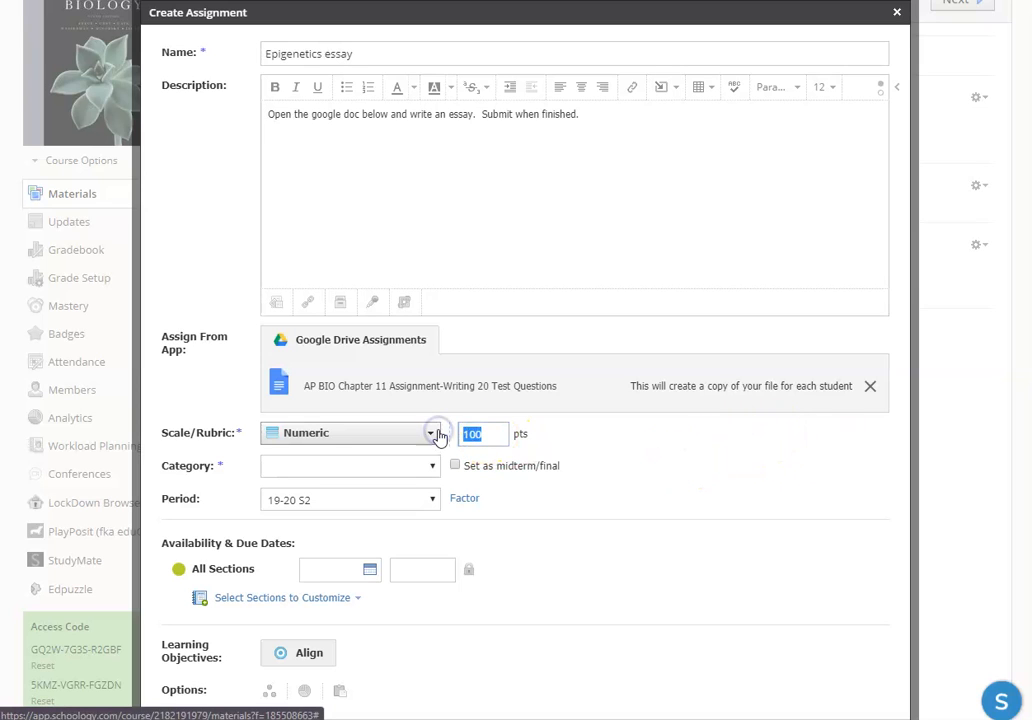
left_click(350, 467)
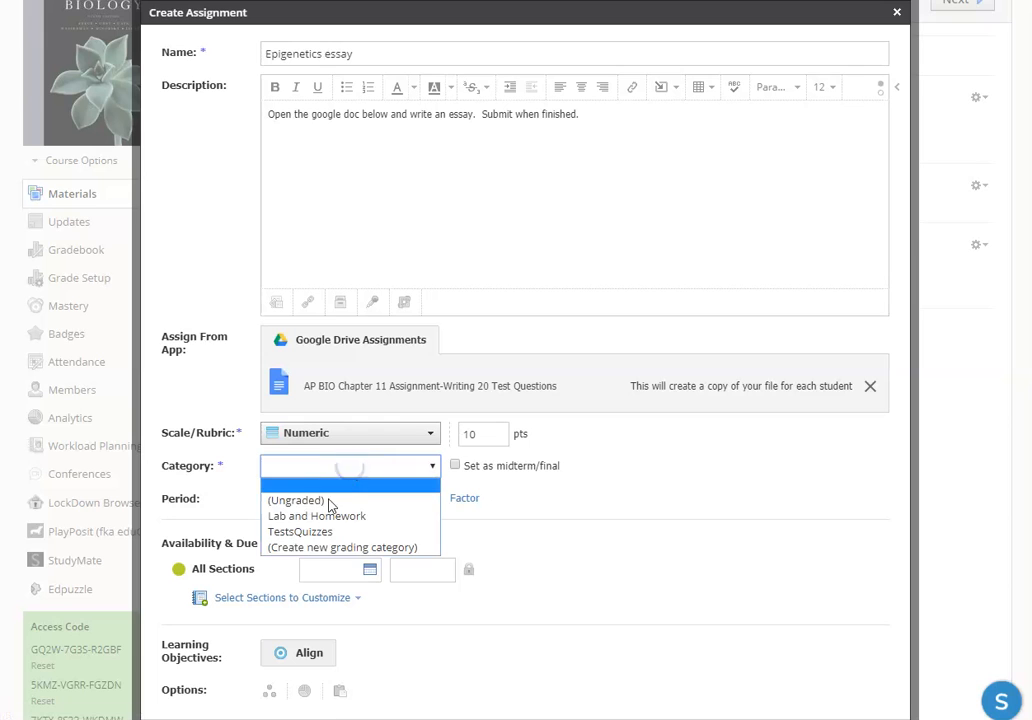
left_click(320, 518)
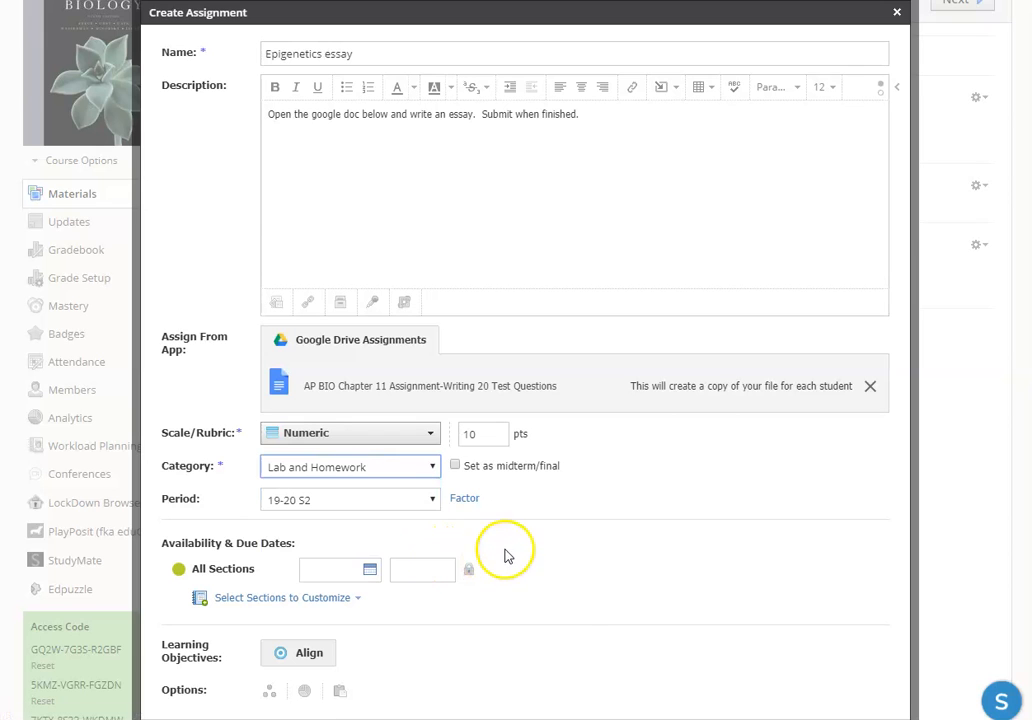
Step: Set the essay's due date for all sections to April 3, 2020, and create the assignment
scroll(530, 590, "down", 2)
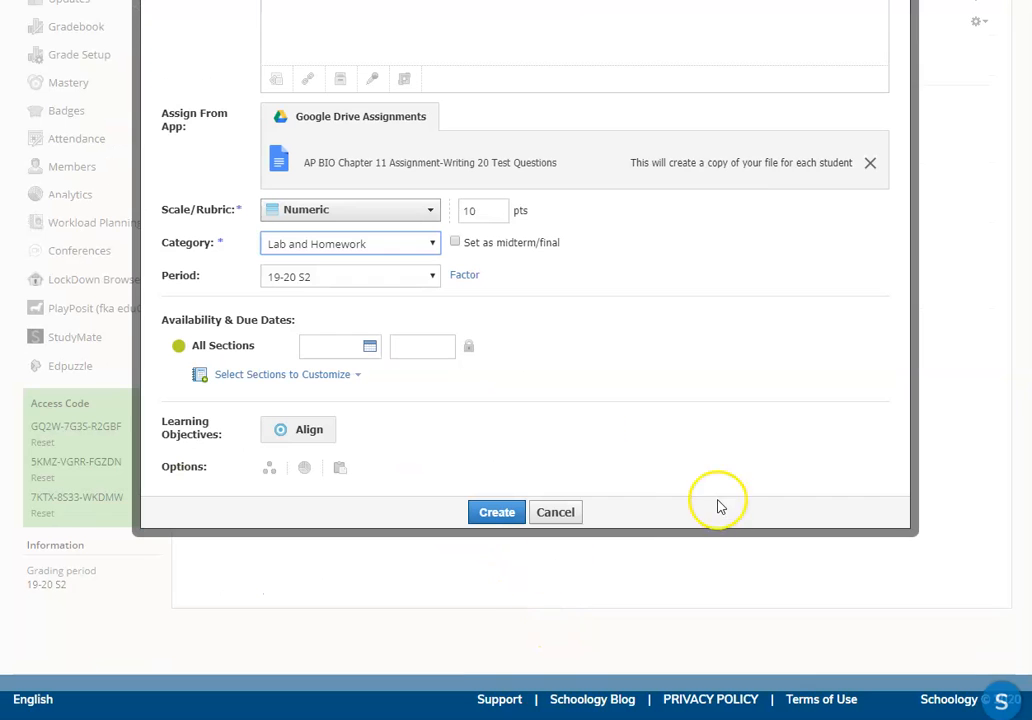
left_click(370, 347)
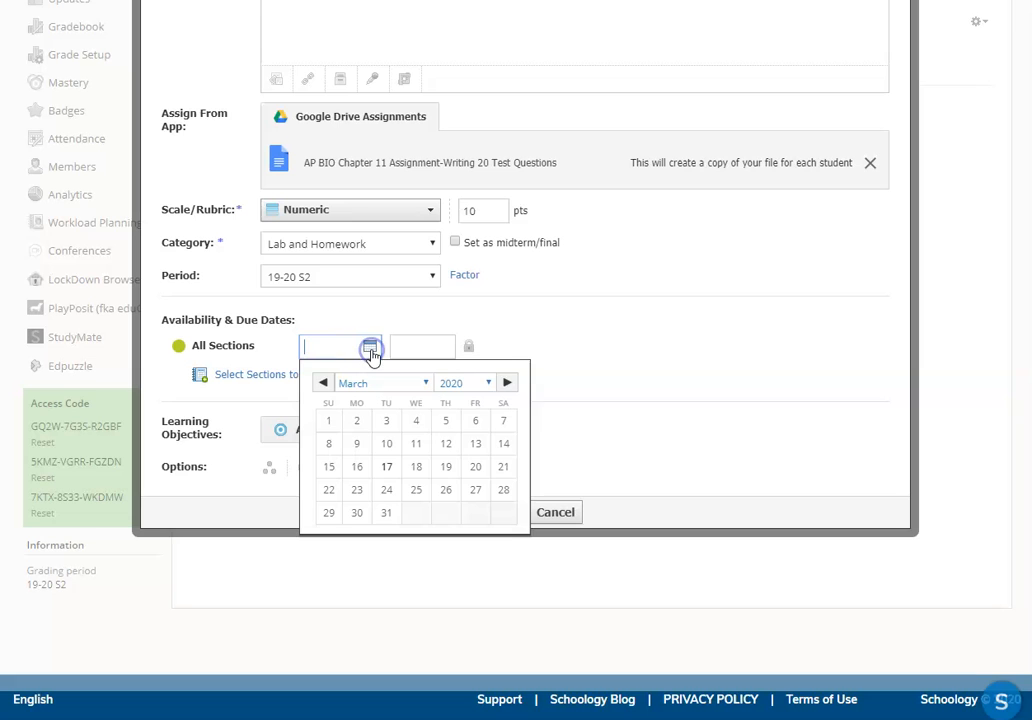
left_click(507, 383)
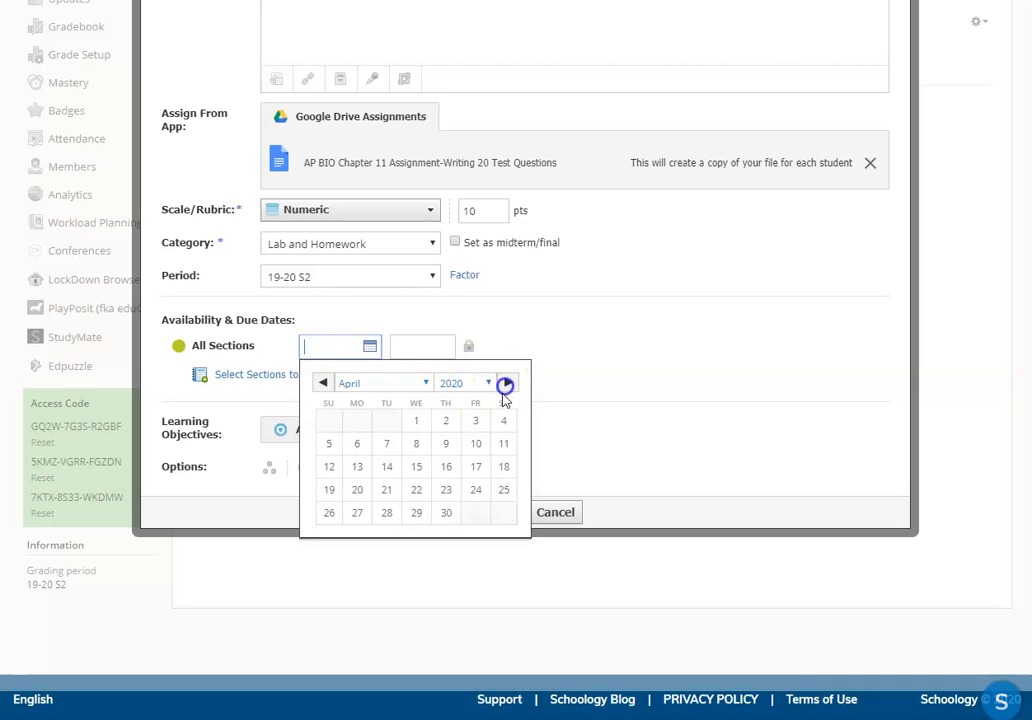
left_click(475, 420)
scroll(600, 540, "down", 1)
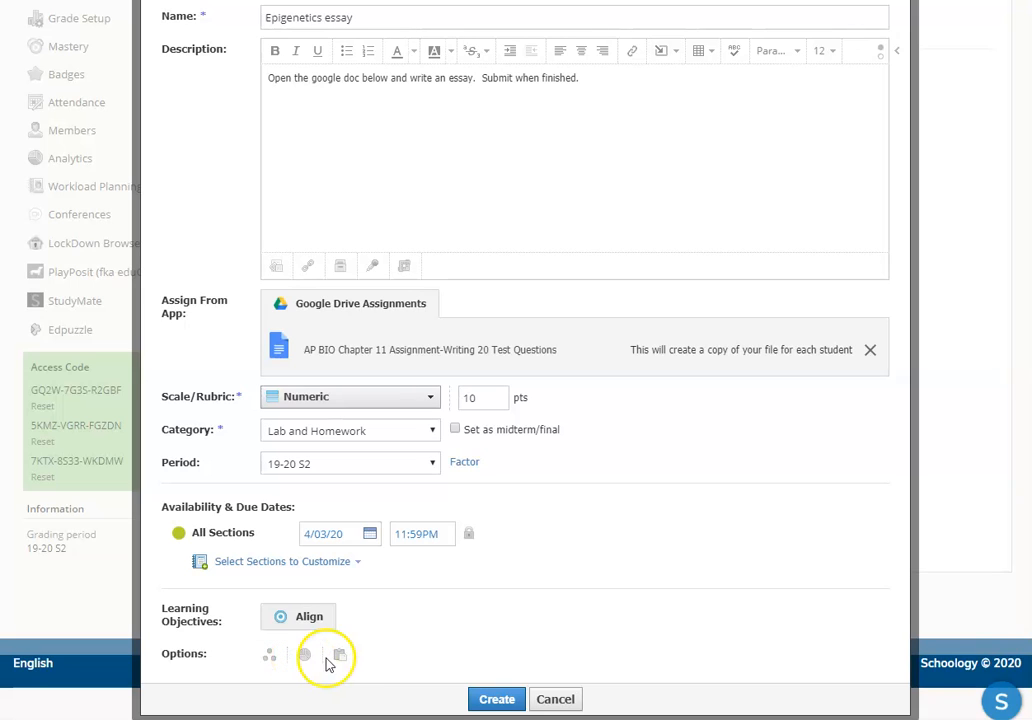
left_click(492, 698)
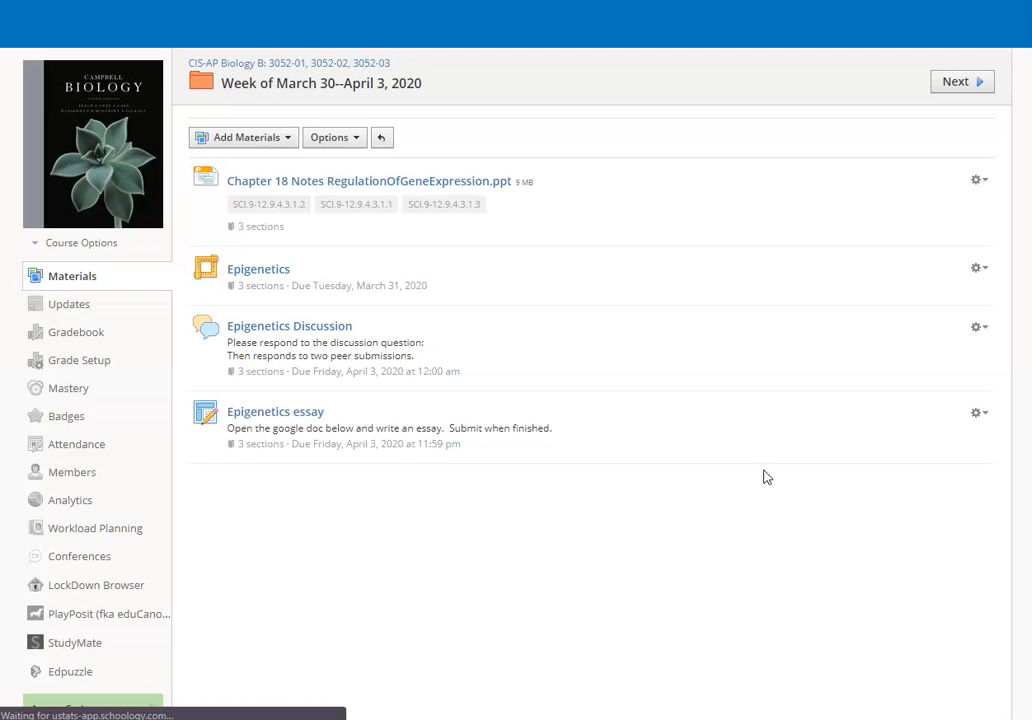
Step: Start a new test/quiz named "Epigenetics Test" in the weekly folder
scroll(389, 438, "down", 5)
scroll(595, 428, "up", 5)
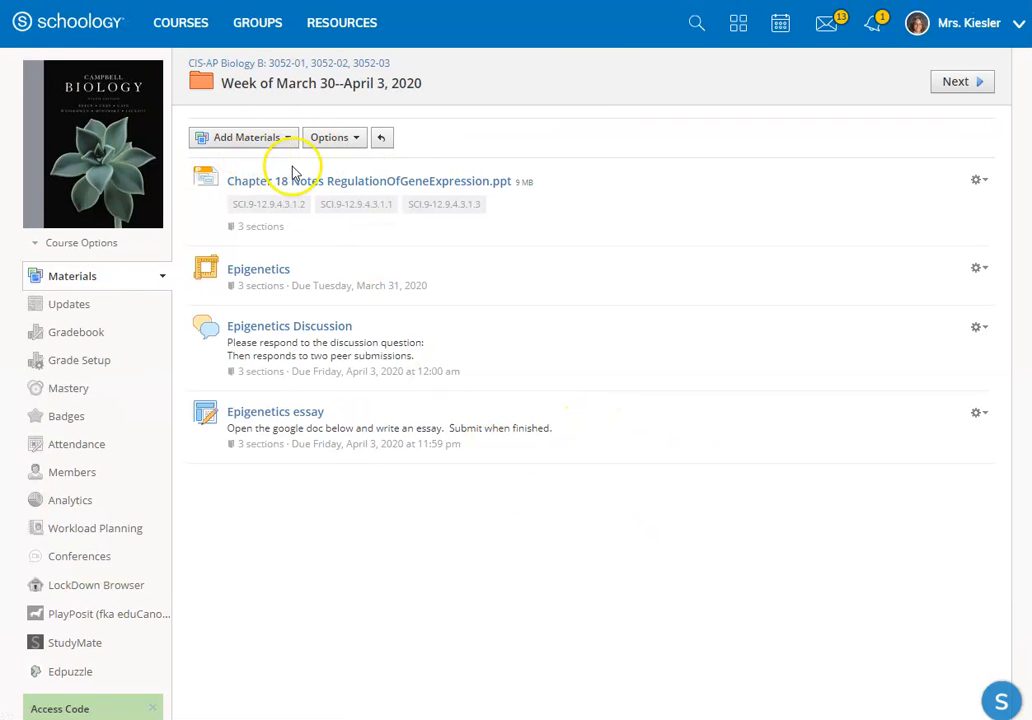
left_click(272, 139)
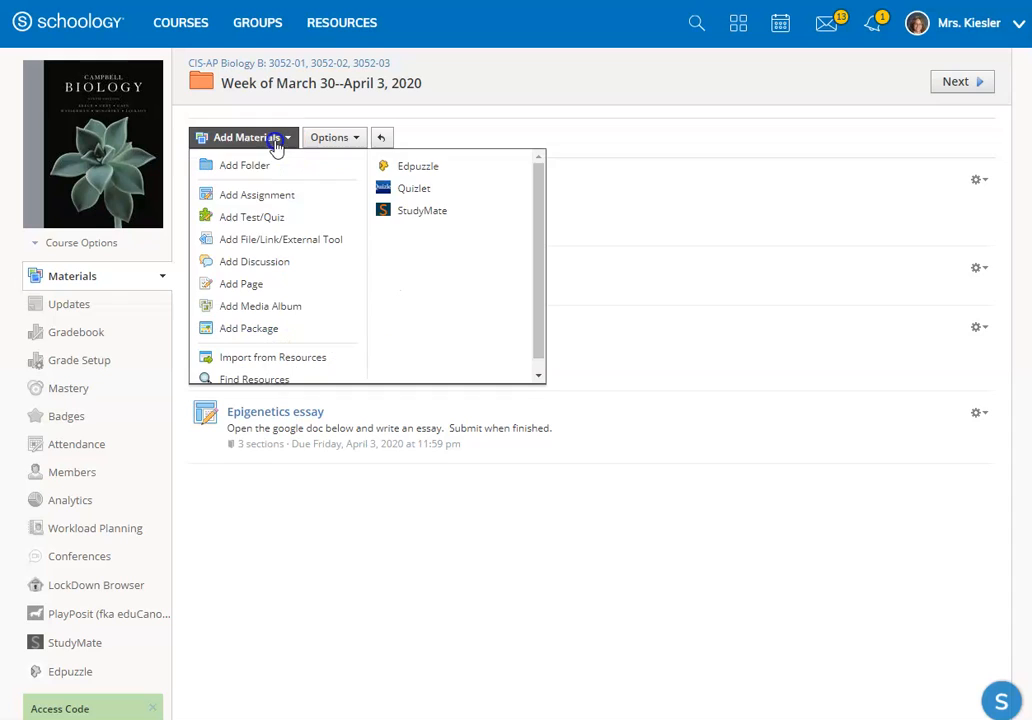
left_click(264, 220)
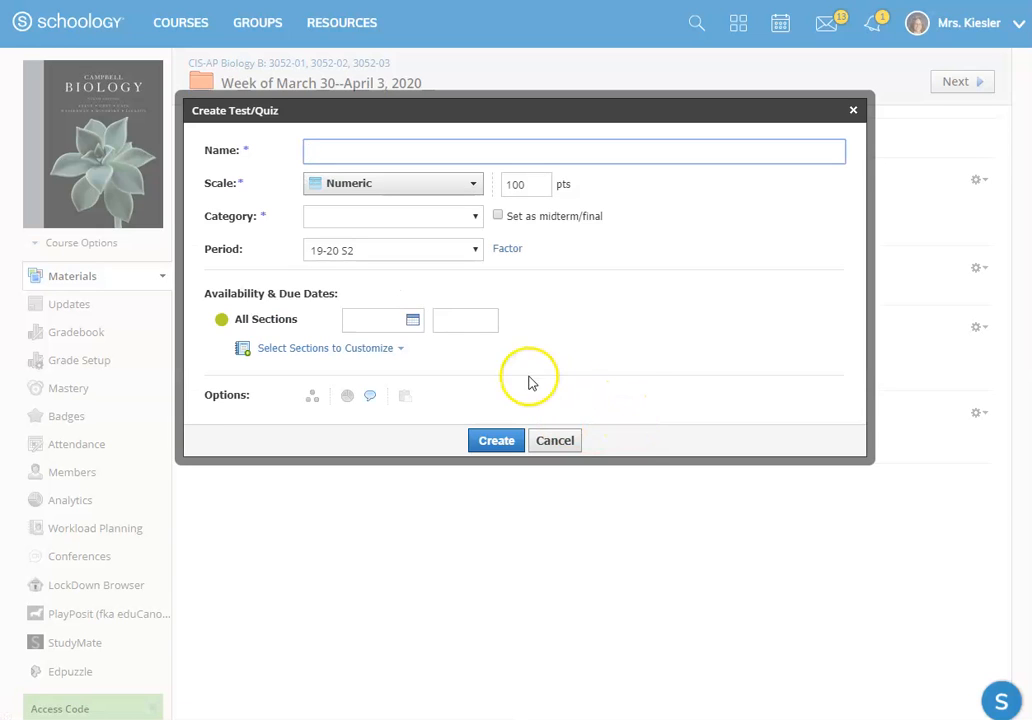
type("Epigenetics Test")
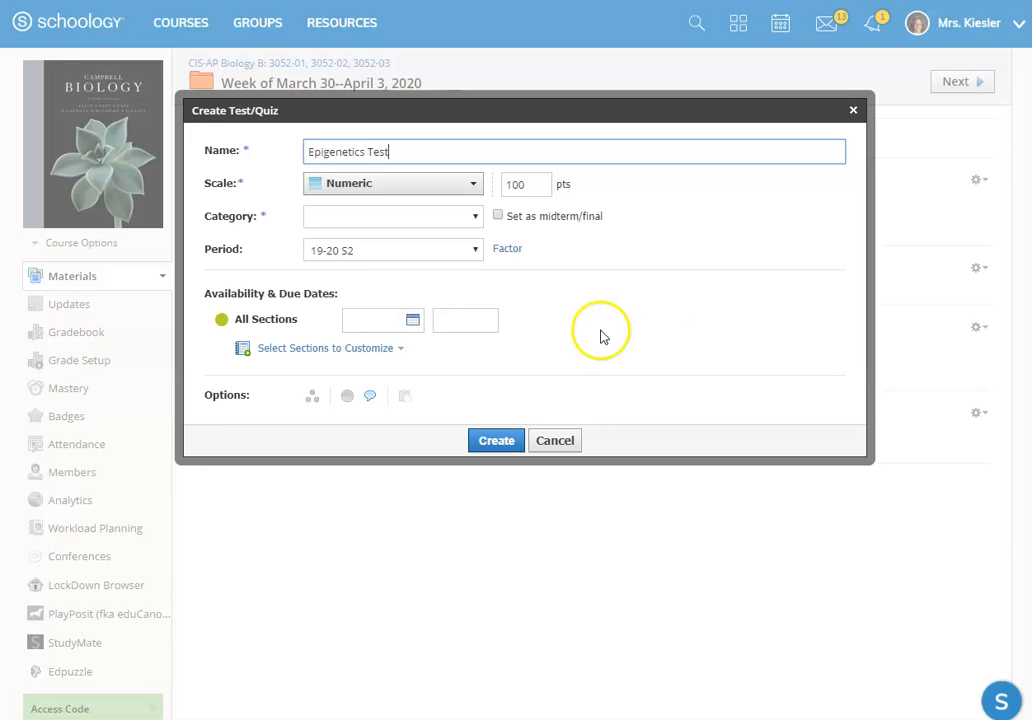
Step: Set the Epigenetics Test to 4 points in the TestsQuizzes category
double_click(503, 189)
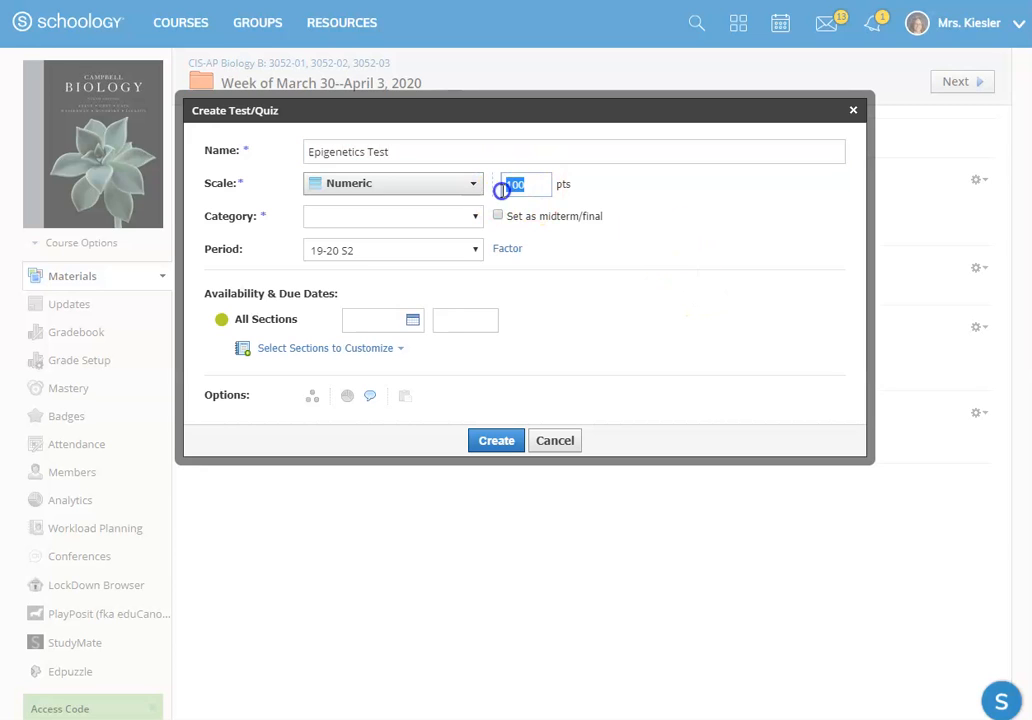
type("4")
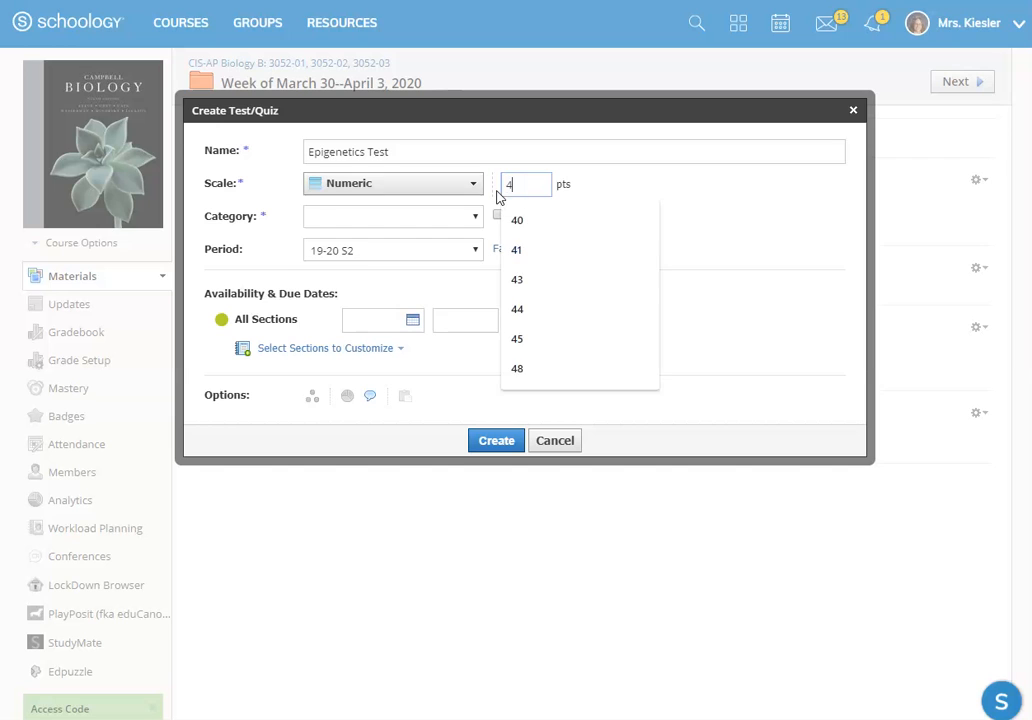
left_click(733, 214)
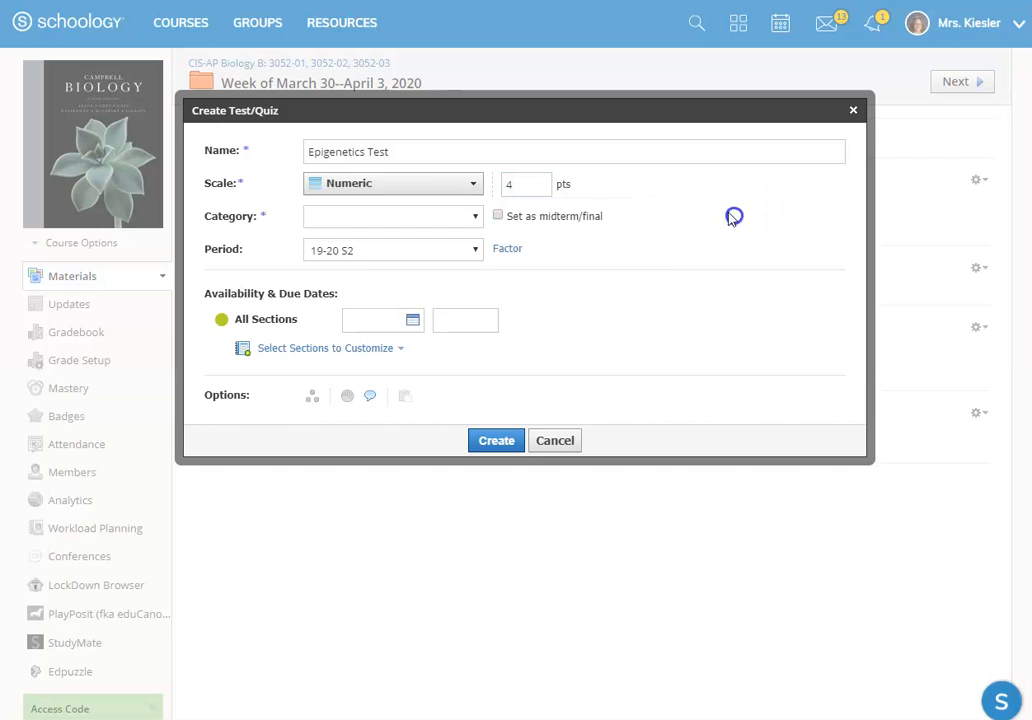
left_click(343, 226)
left_click(346, 283)
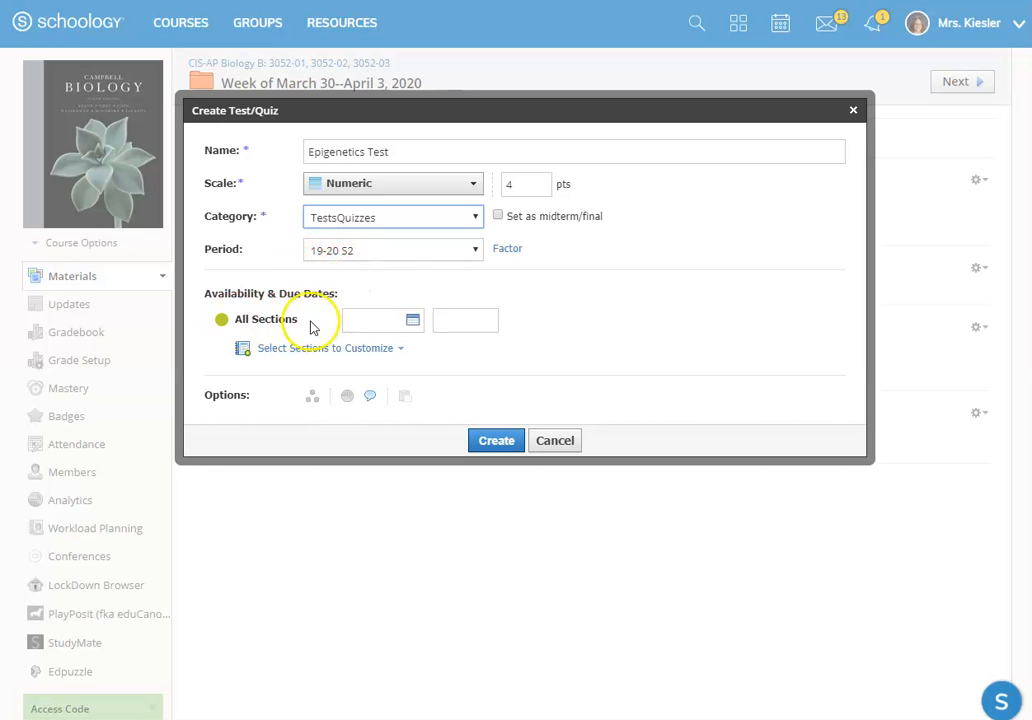
Step: Show separate due-date fields for all three course sections, and return to one shared date for all sections
left_click(325, 350)
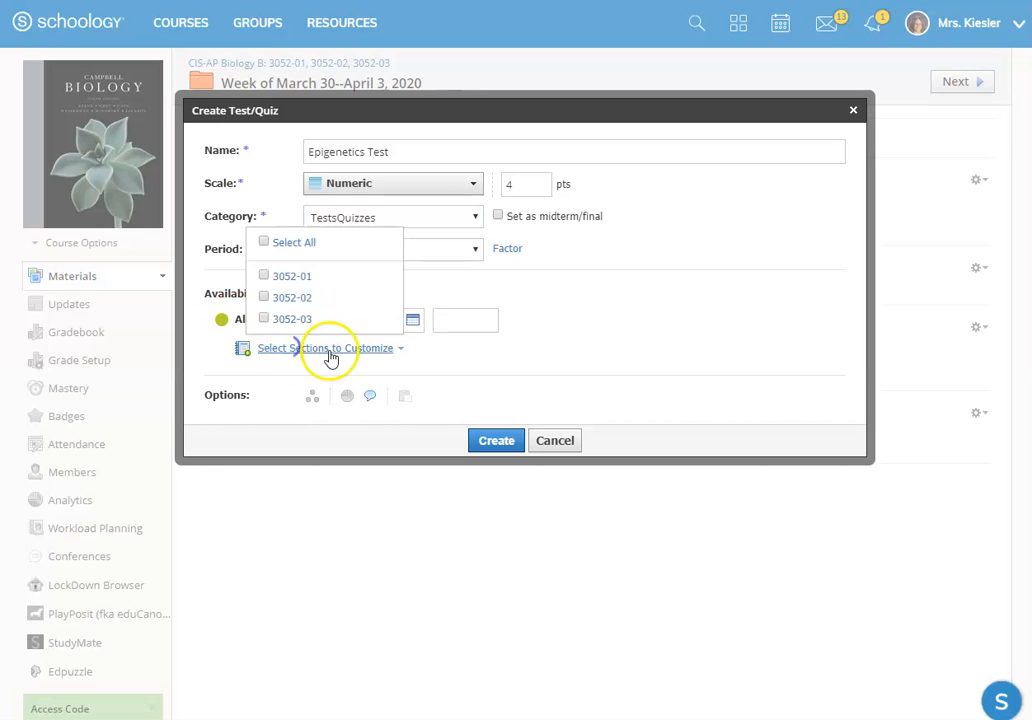
left_click(265, 243)
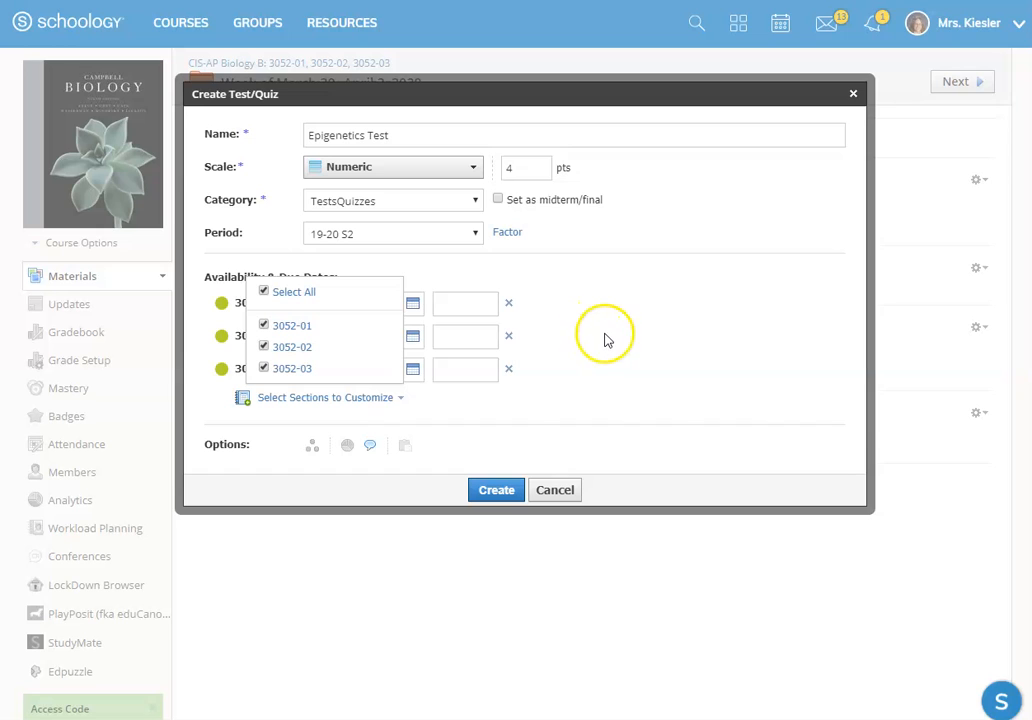
left_click(562, 335)
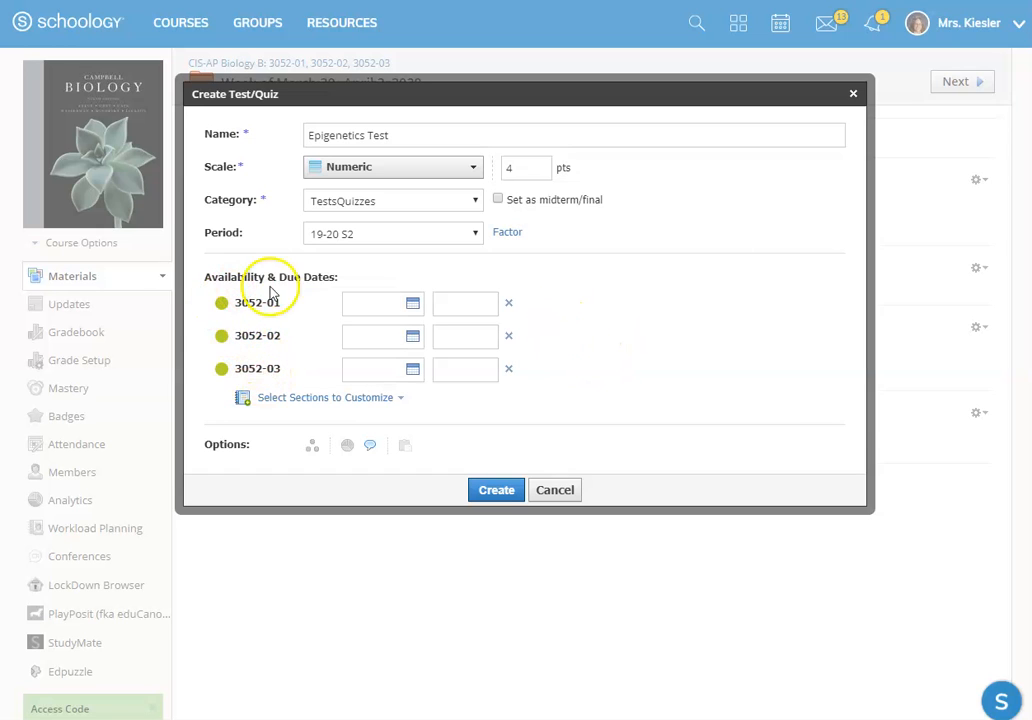
left_click(303, 402)
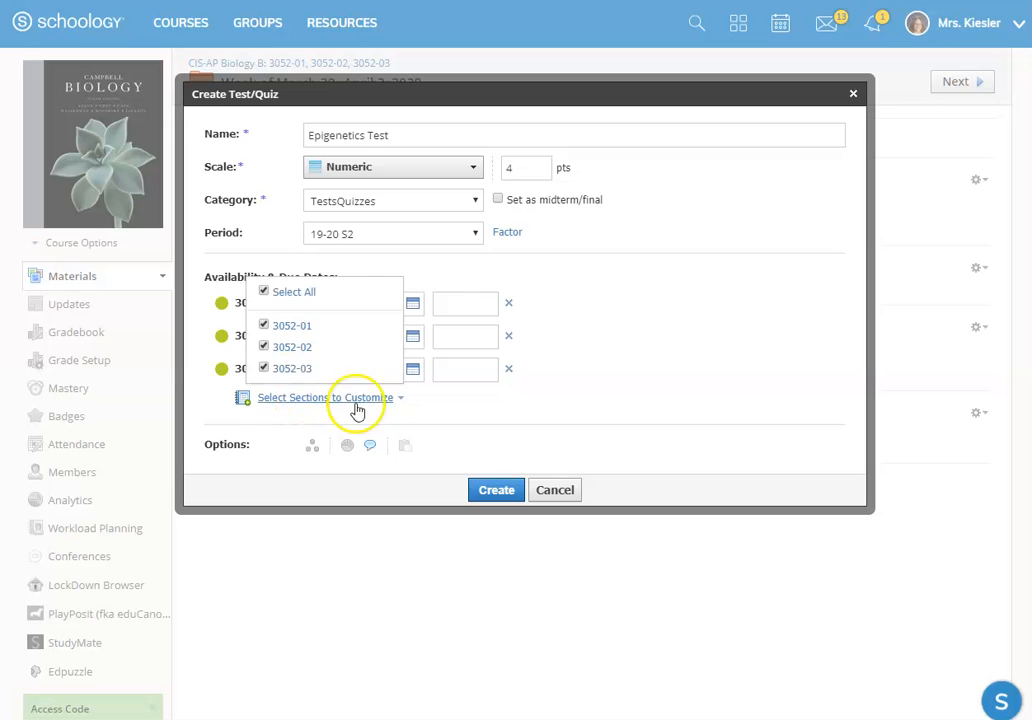
left_click(265, 294)
Step: Set the Epigenetics Test's due date for all sections to April 3, 2020
left_click(413, 320)
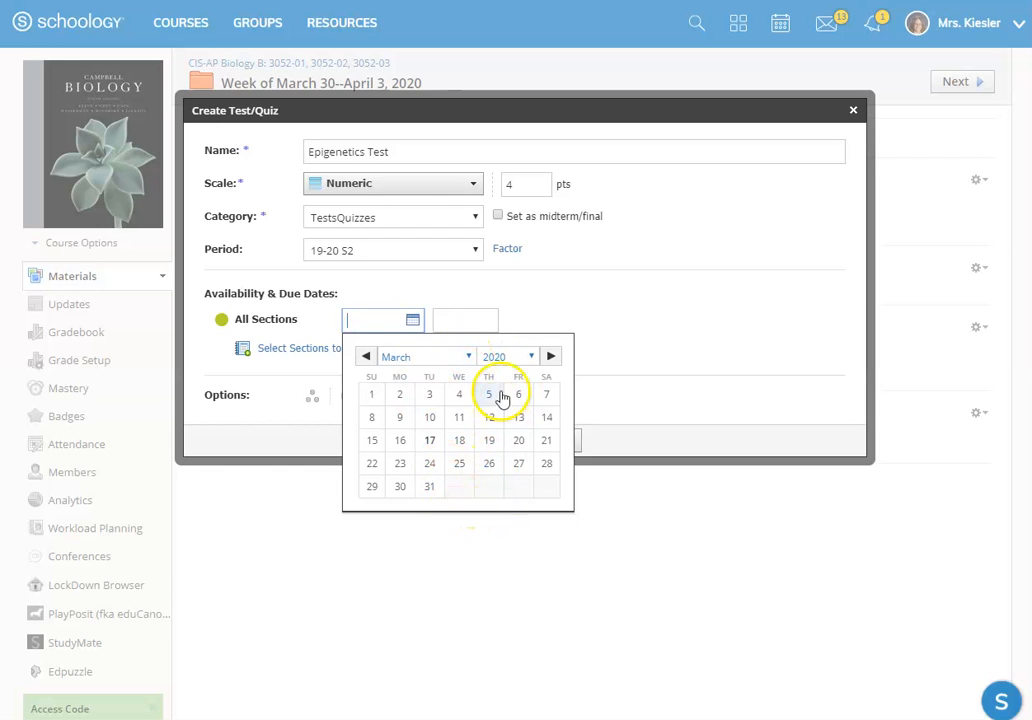
left_click(549, 357)
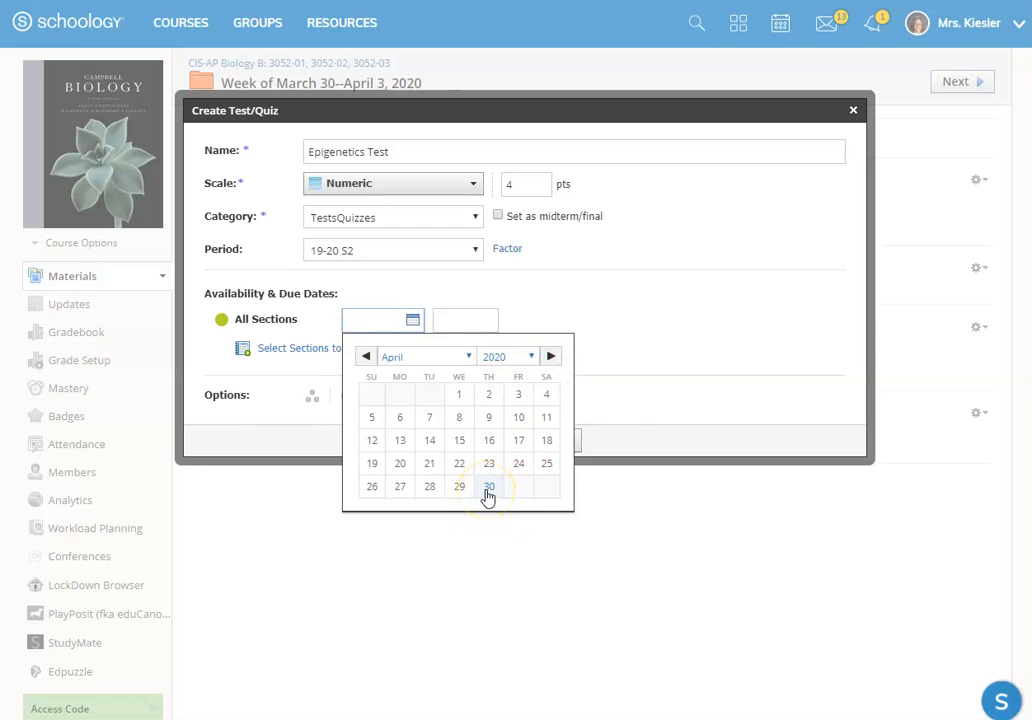
left_click(488, 395)
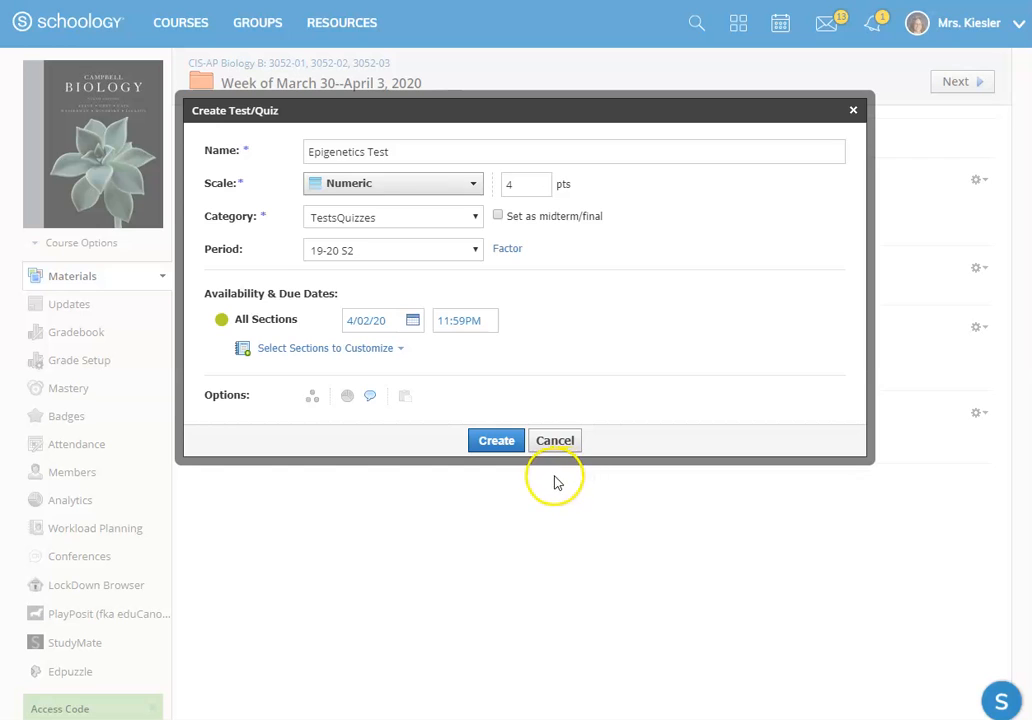
left_click(413, 321)
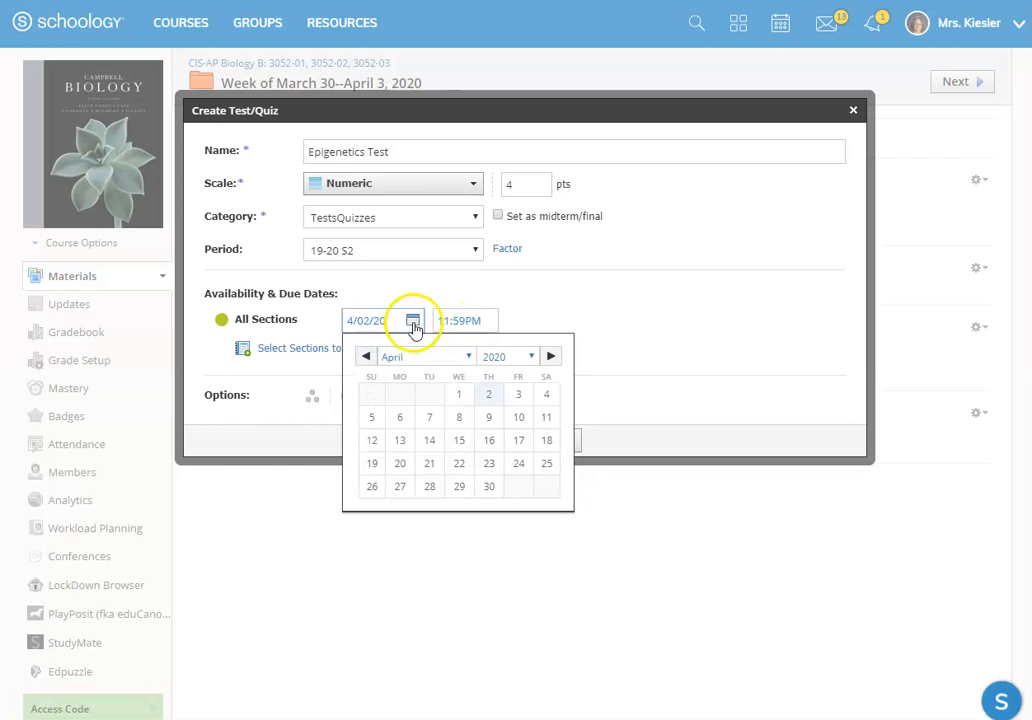
left_click(518, 396)
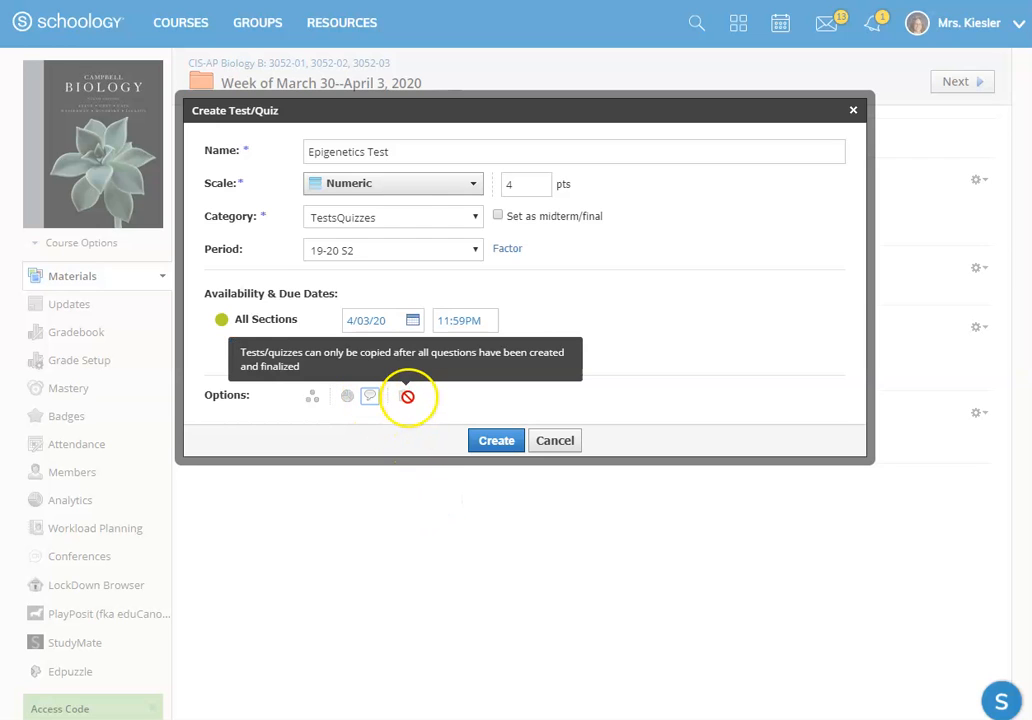
Step: Turn grade statistics on and back off, and create the Epigenetics Test
left_click(347, 398)
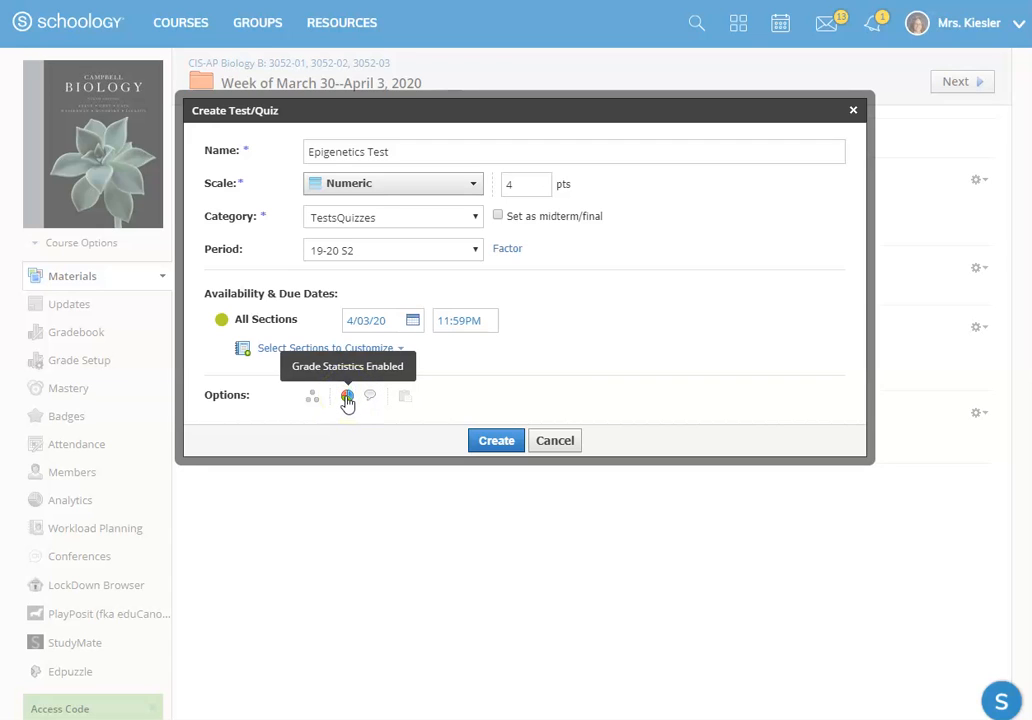
left_click(347, 398)
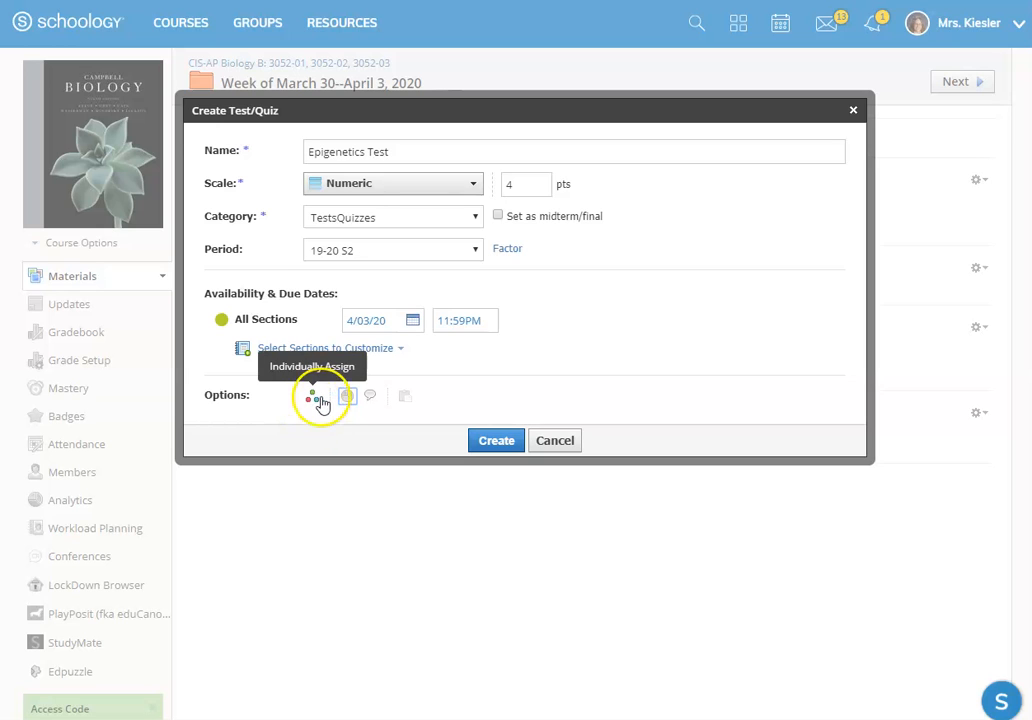
left_click(497, 442)
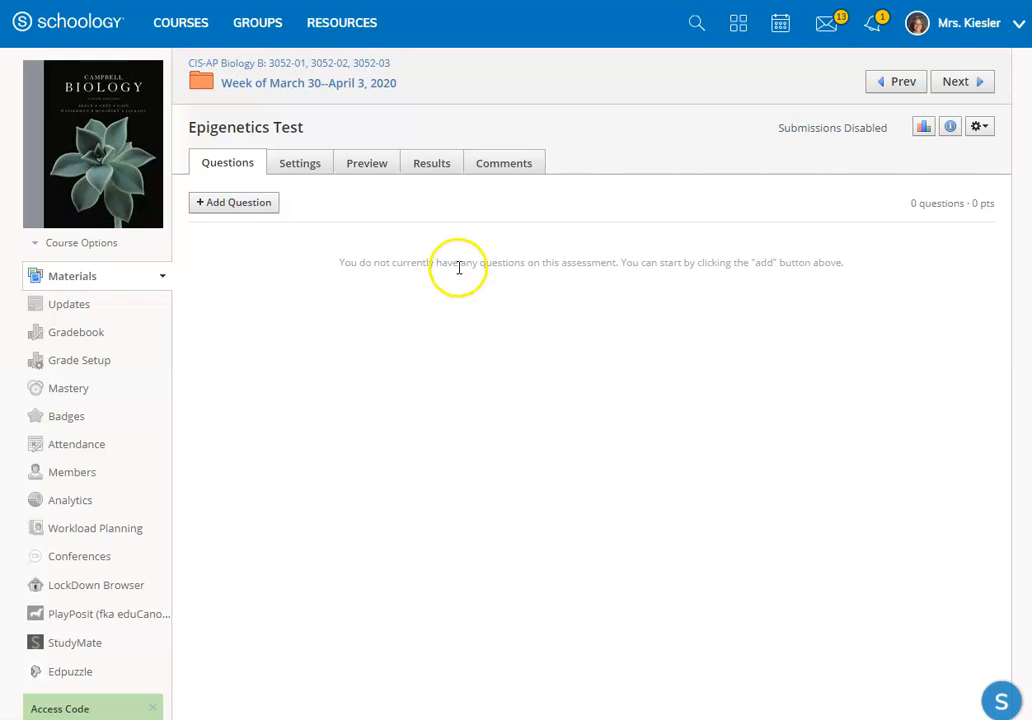
Step: Show the question types and import sources available for the Epigenetics Test
left_click(239, 208)
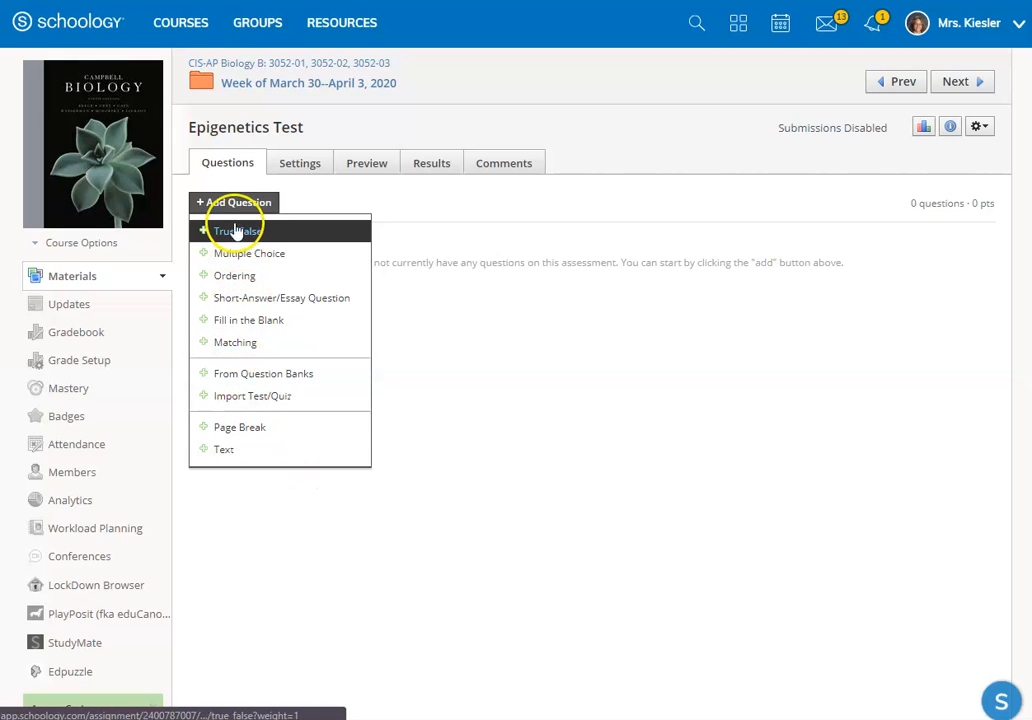
left_click(491, 355)
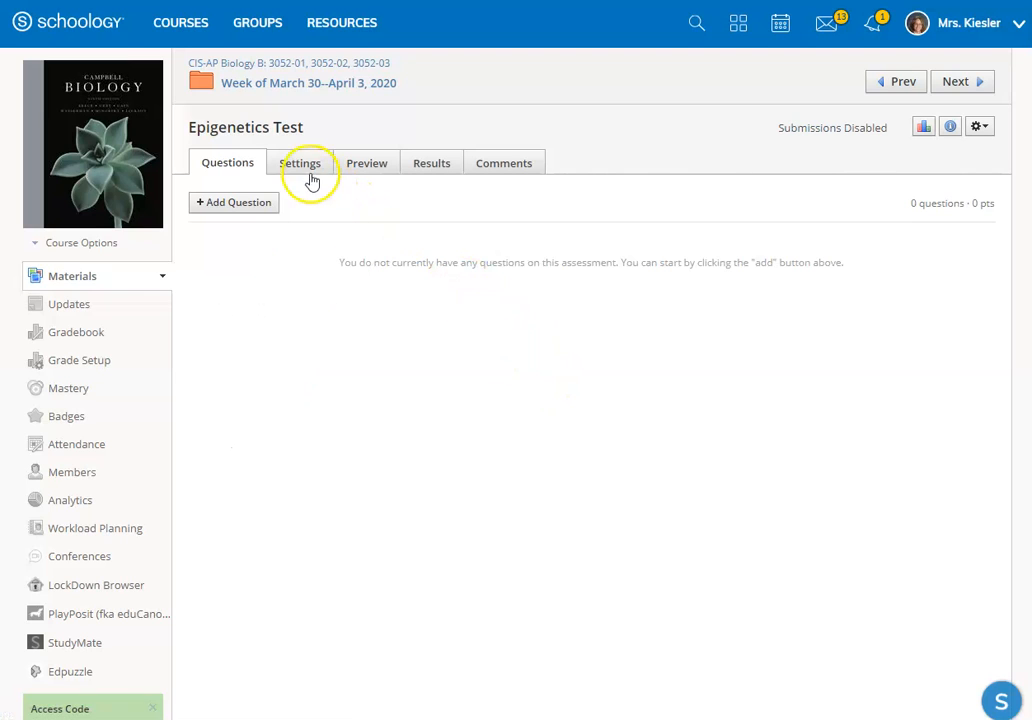
Step: Review the submission availability and time limit options in the Epigenetics Test's settings
left_click(305, 170)
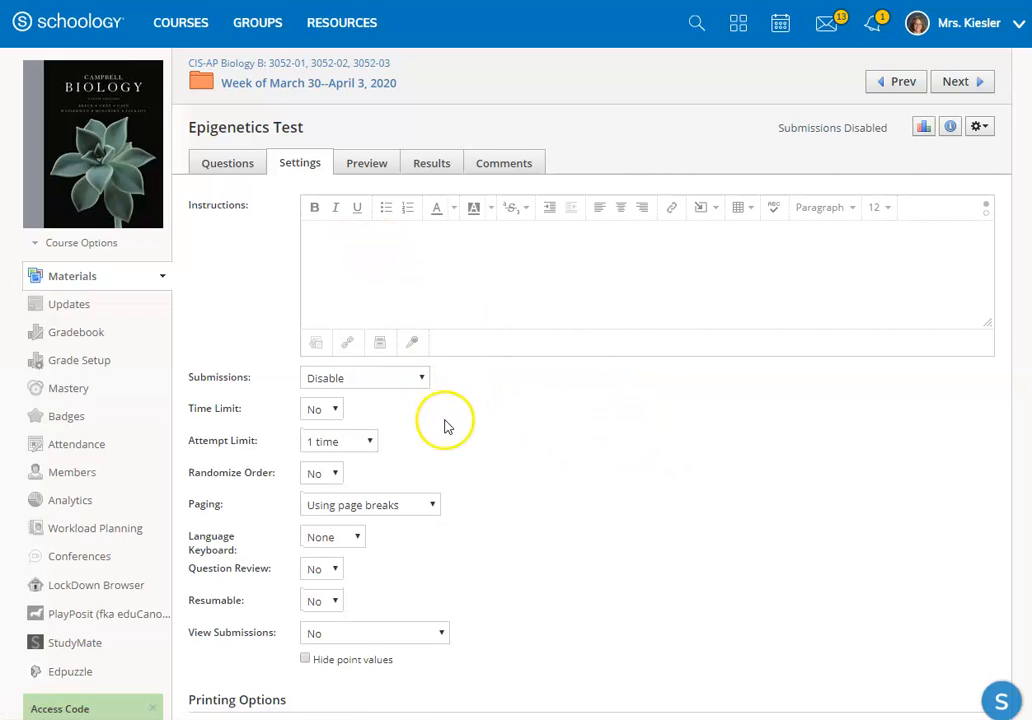
left_click(423, 381)
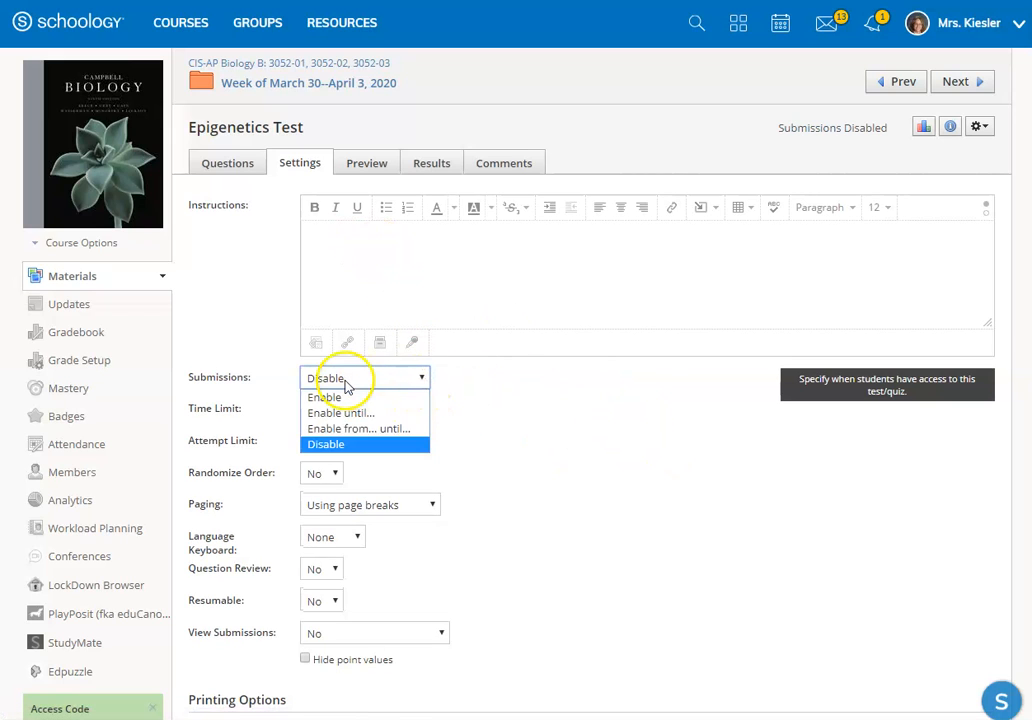
left_click(545, 408)
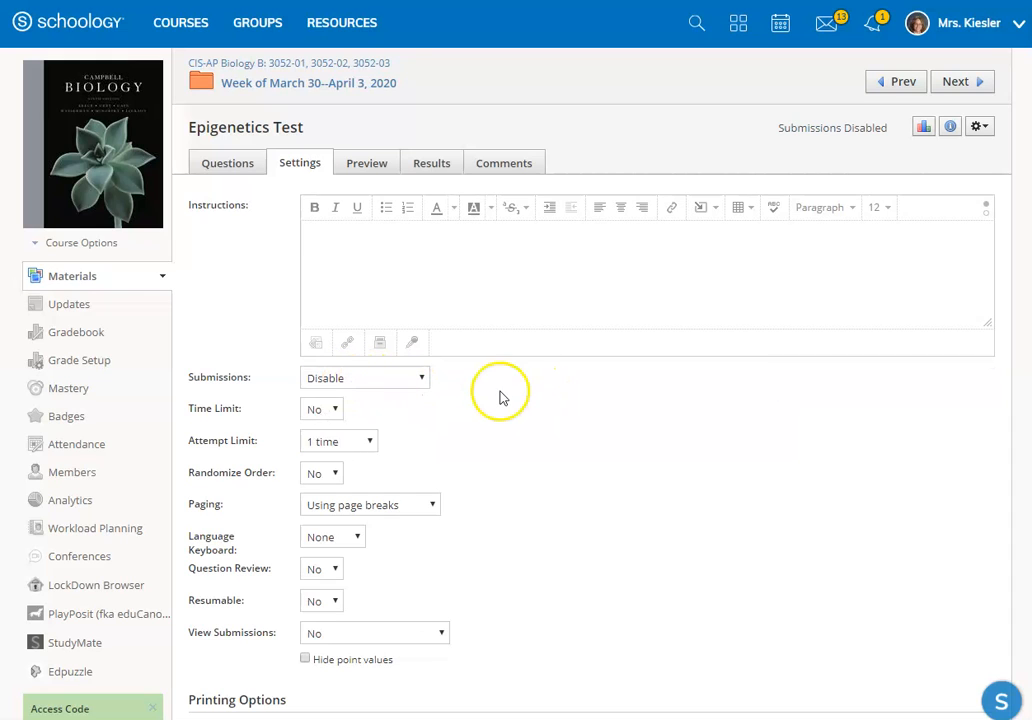
left_click(336, 410)
left_click(338, 411)
left_click(340, 413)
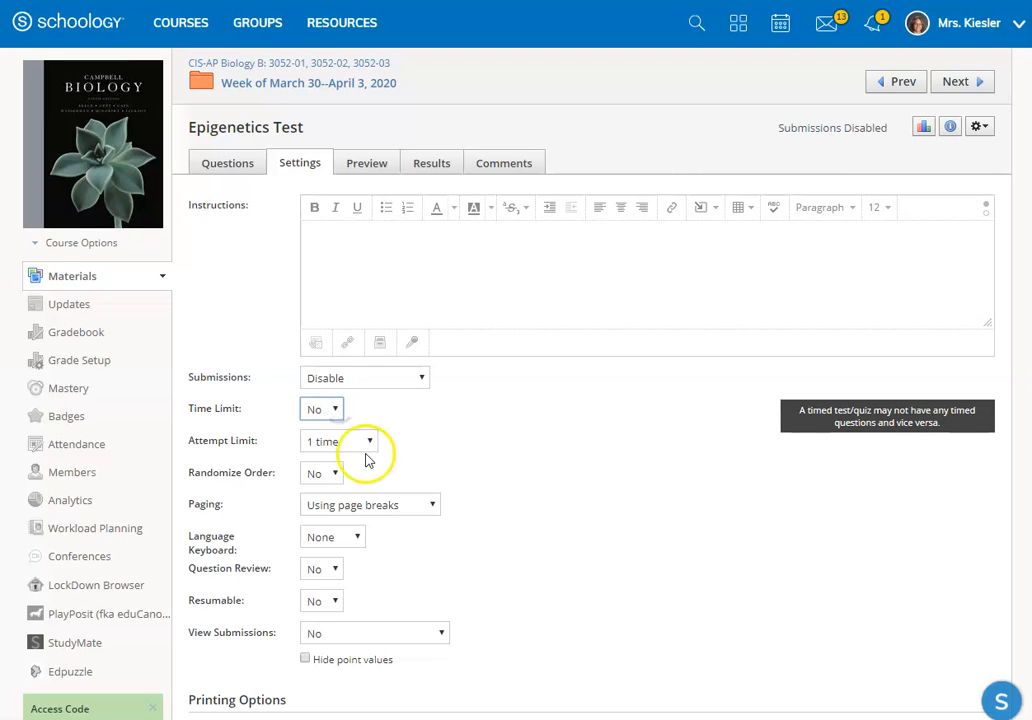
Step: Review the test's choices for attempt limit, randomized order, and paging without changing them
left_click(368, 443)
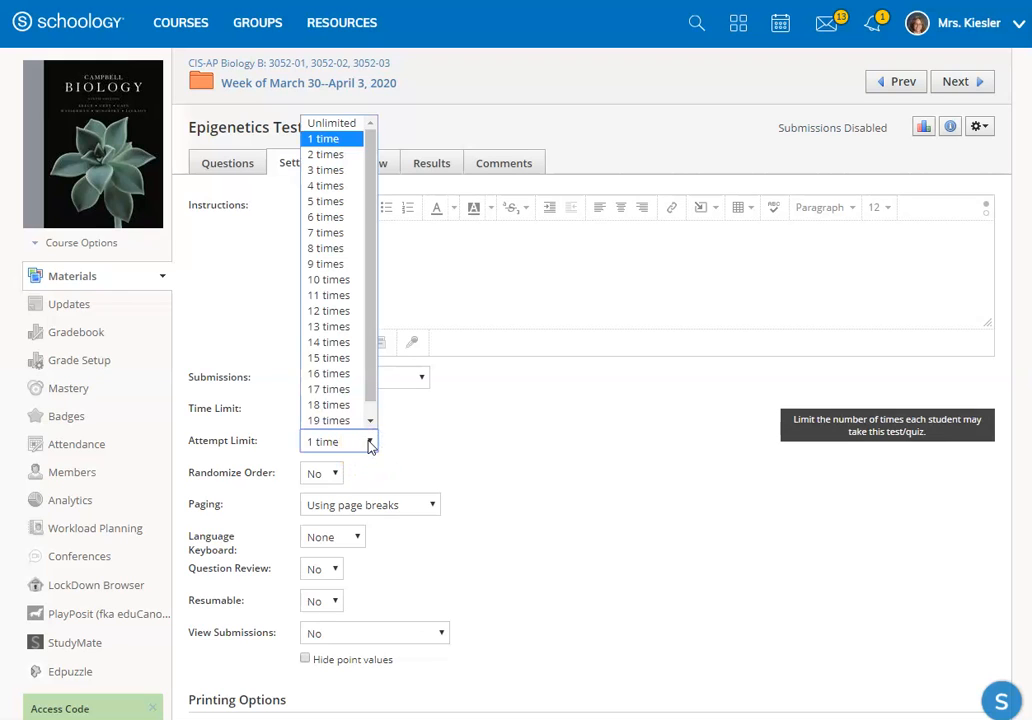
left_click(369, 443)
left_click(333, 474)
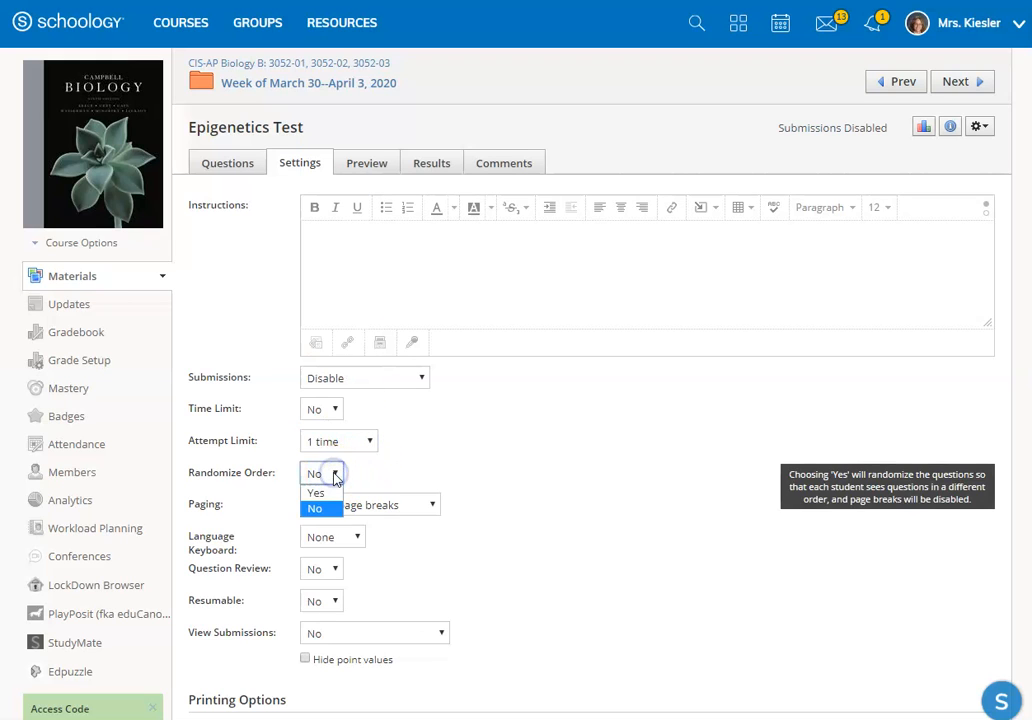
left_click(336, 476)
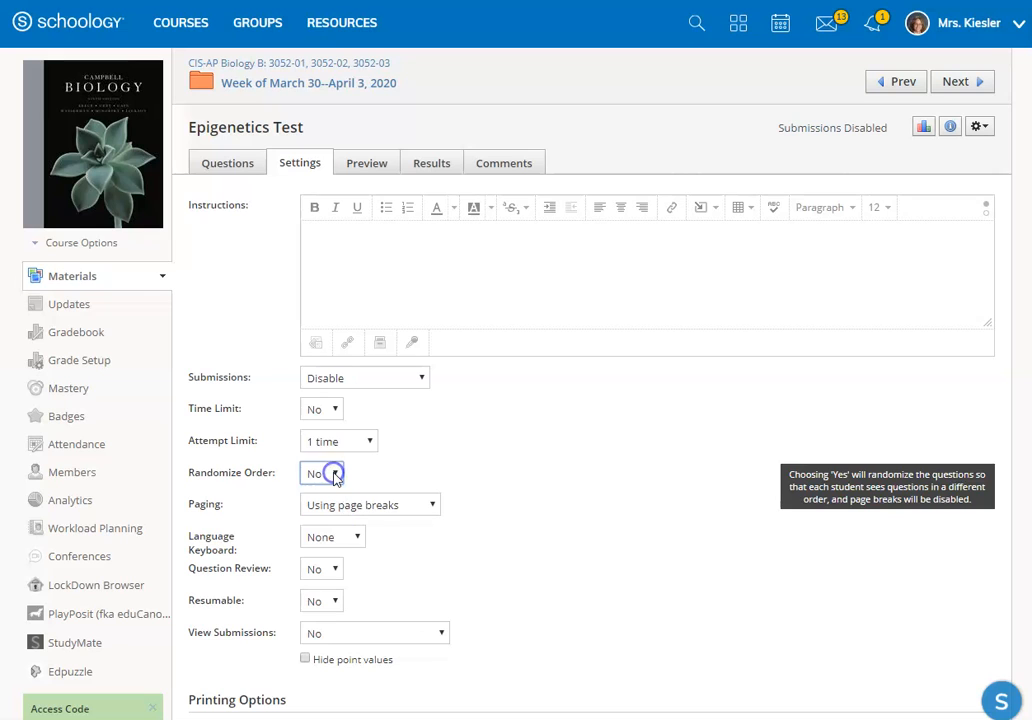
left_click(421, 509)
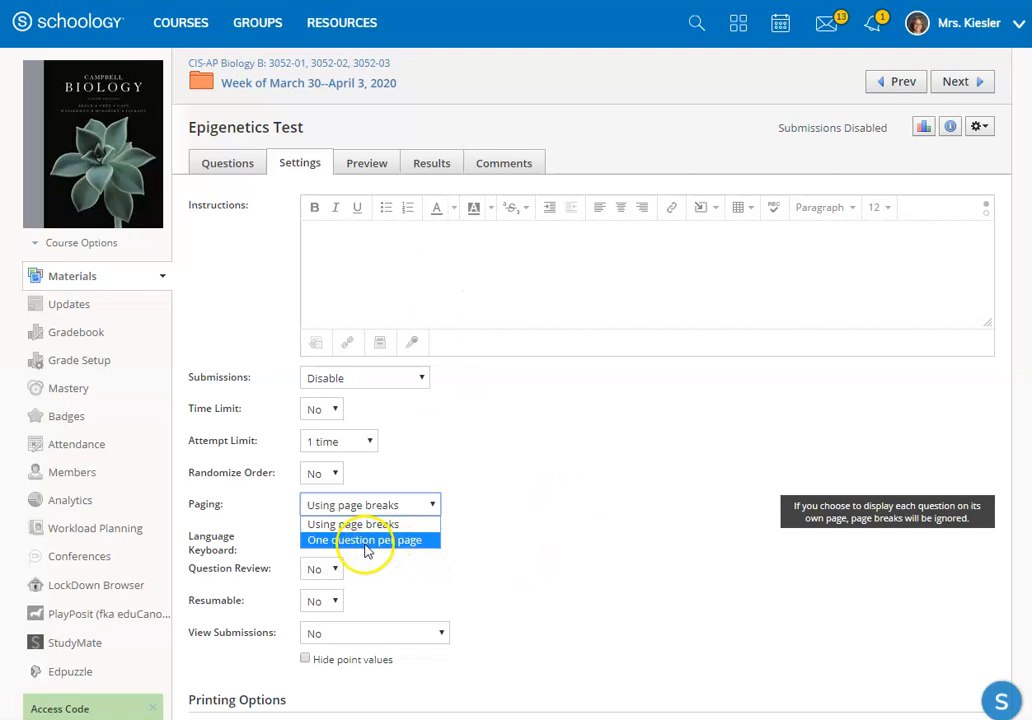
left_click(535, 538)
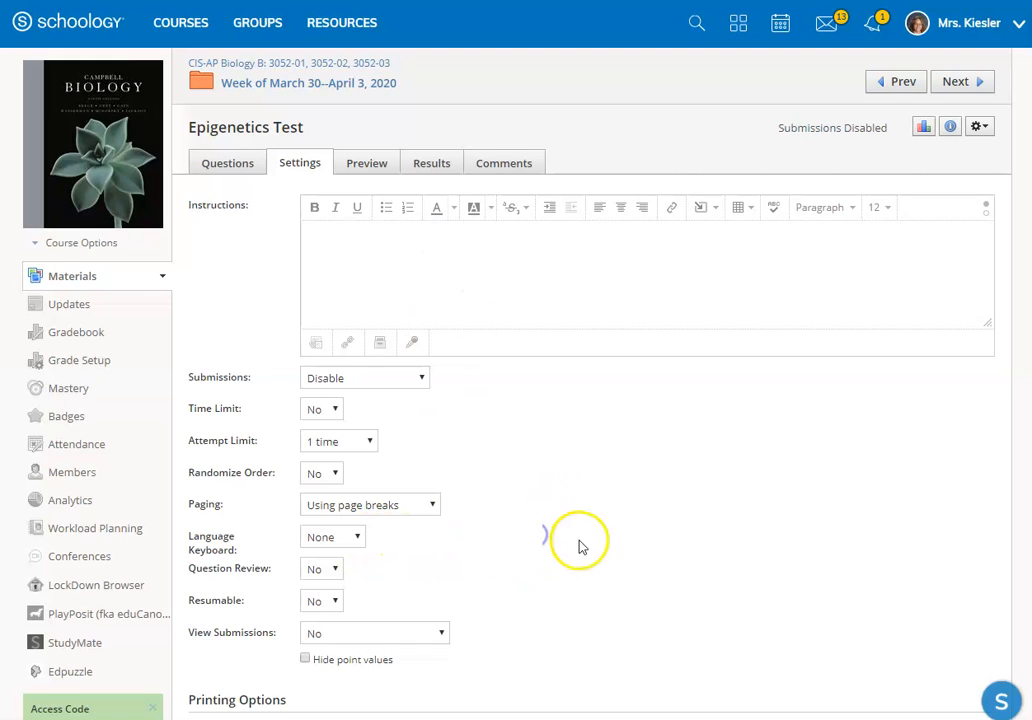
Step: Check the Question Review setting and set Resumable to Yes for the Epigenetics Test
left_click(336, 570)
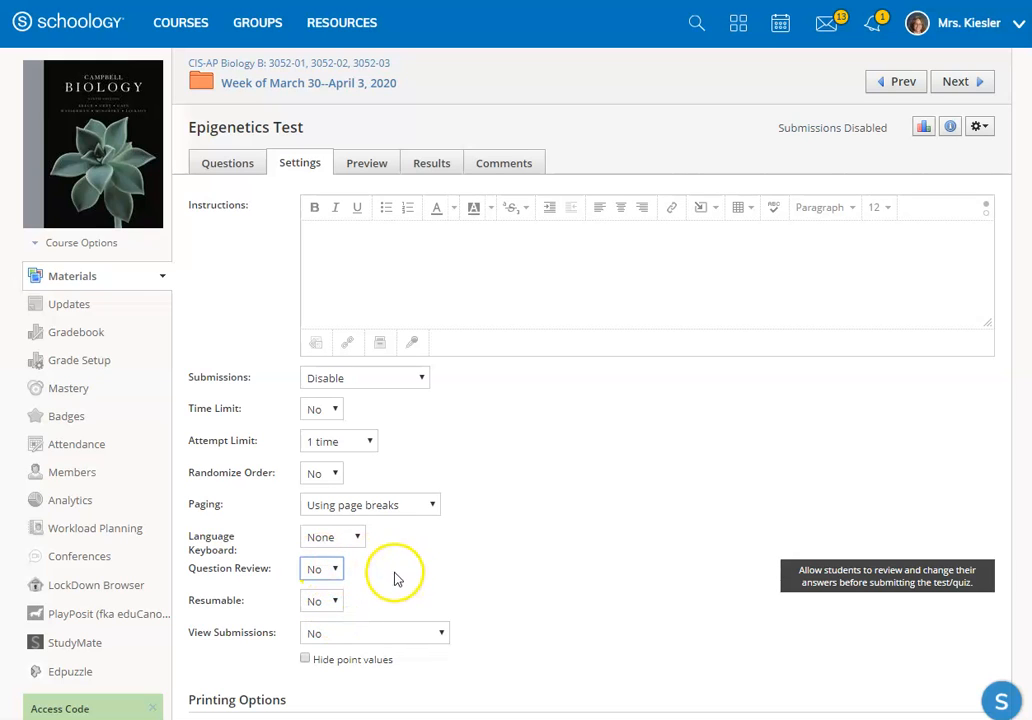
left_click(336, 600)
left_click(325, 636)
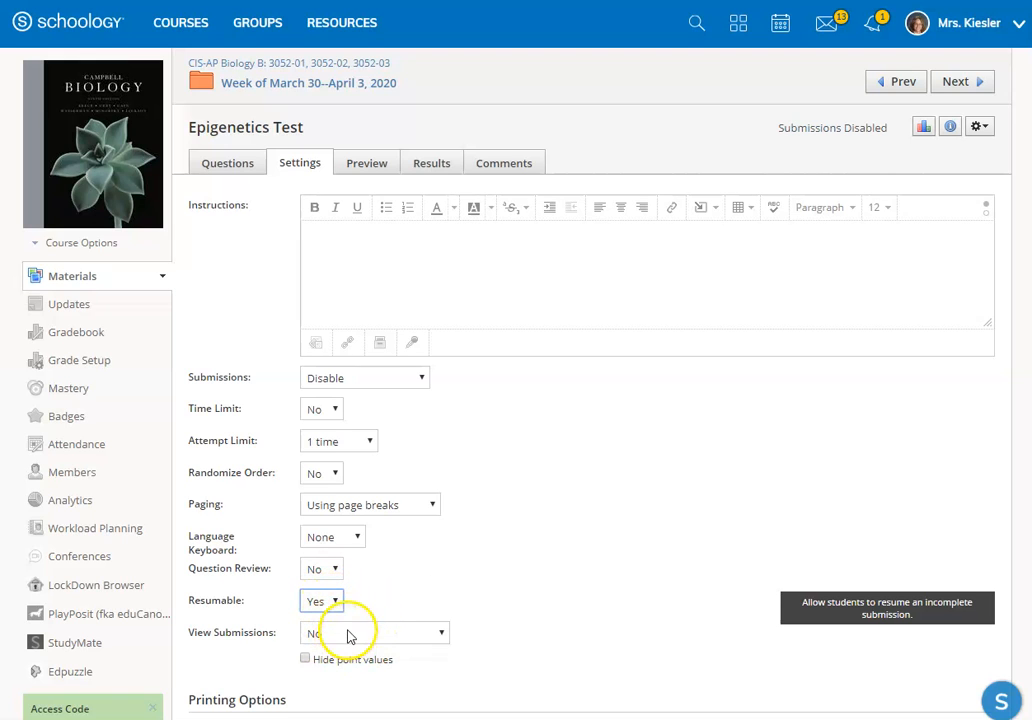
Step: Review the View Submissions choices, keeping No selected, and look over the rest of the test settings
scroll(403, 528, "down", 2)
left_click(400, 468)
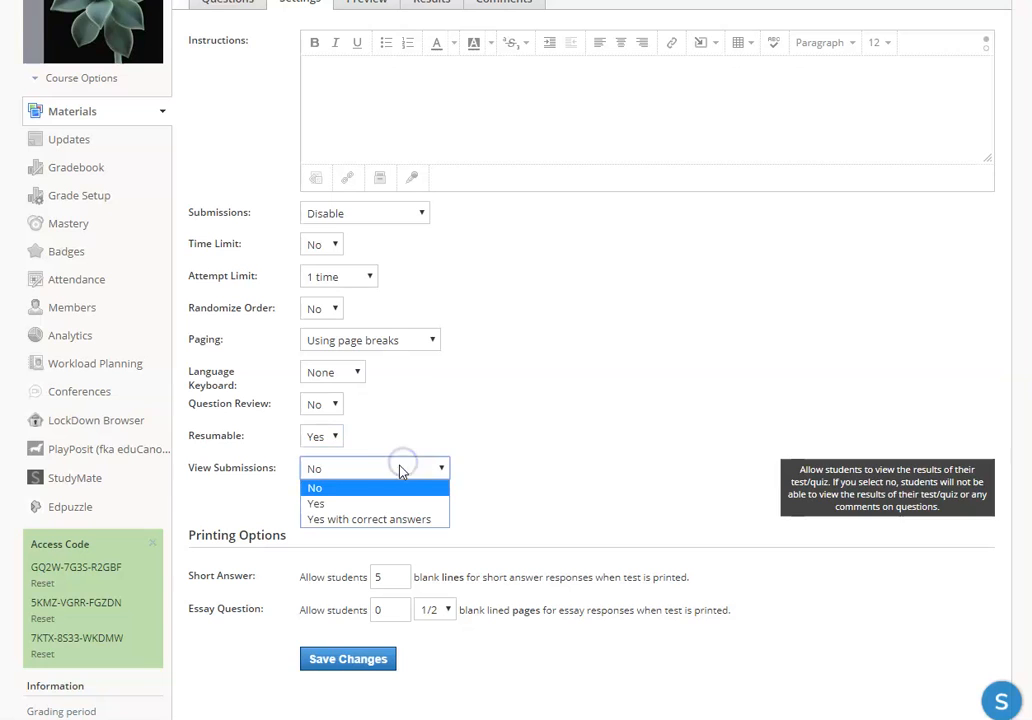
left_click(337, 487)
left_click(437, 469)
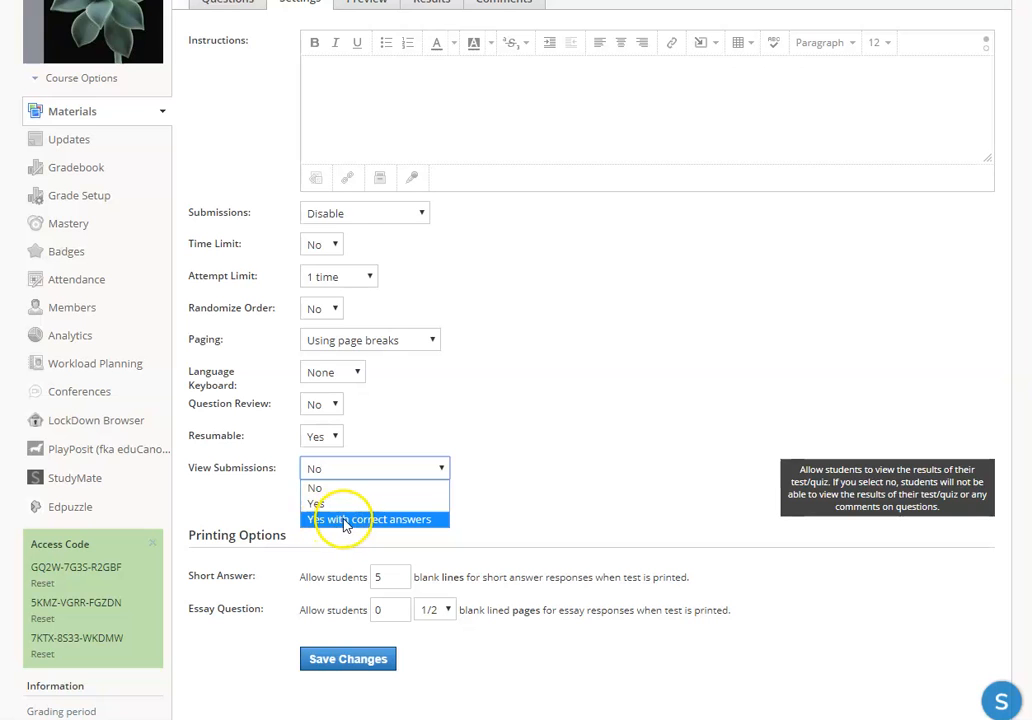
left_click(550, 472)
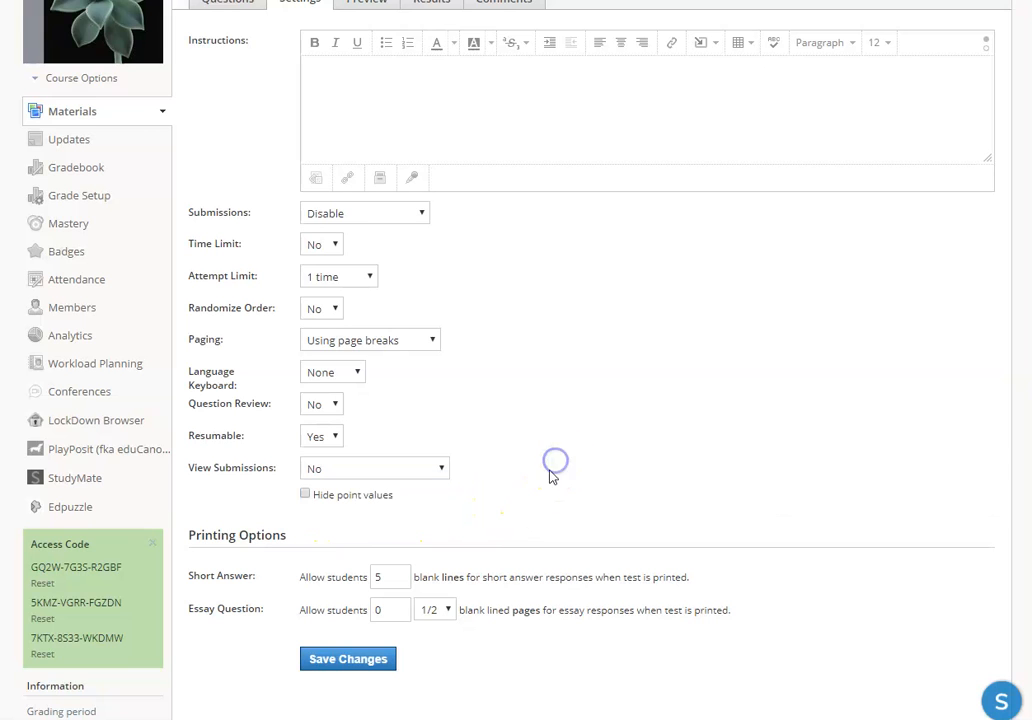
scroll(729, 560, "down", 2)
scroll(726, 556, "up", 5)
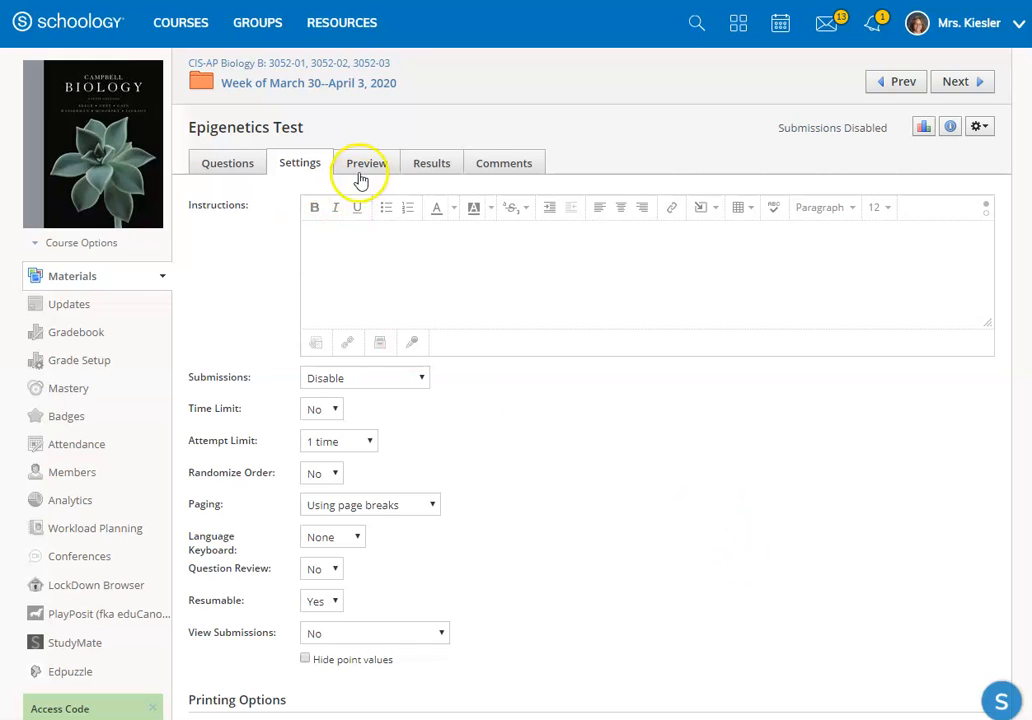
Step: Check the test's preview and results, and show the management actions available for the test
left_click(370, 165)
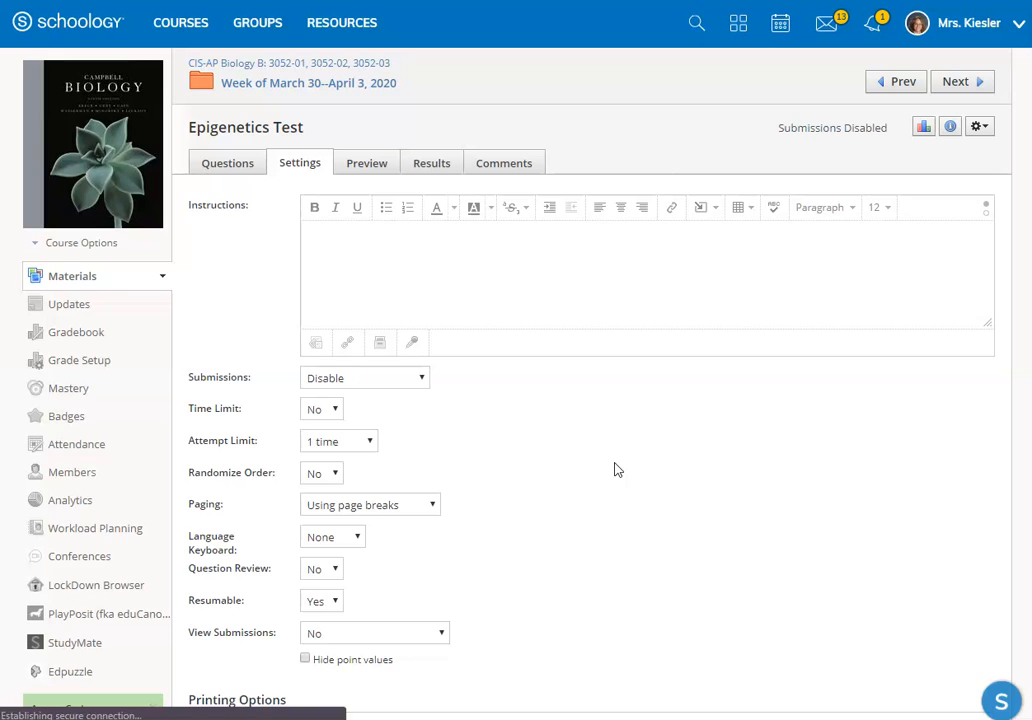
left_click(429, 167)
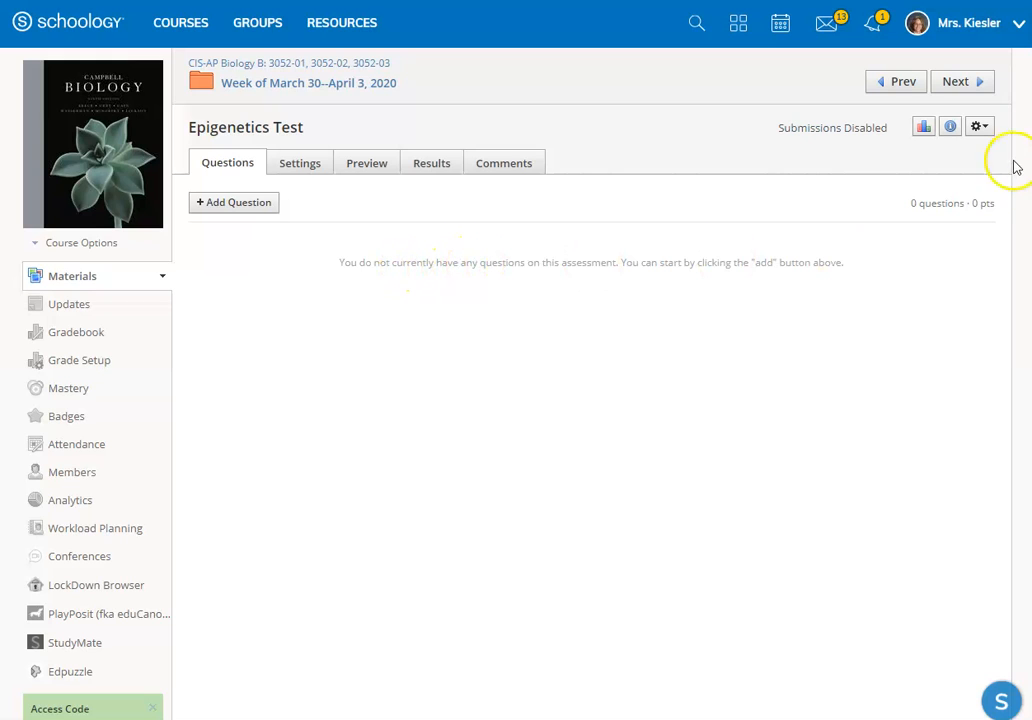
left_click(979, 127)
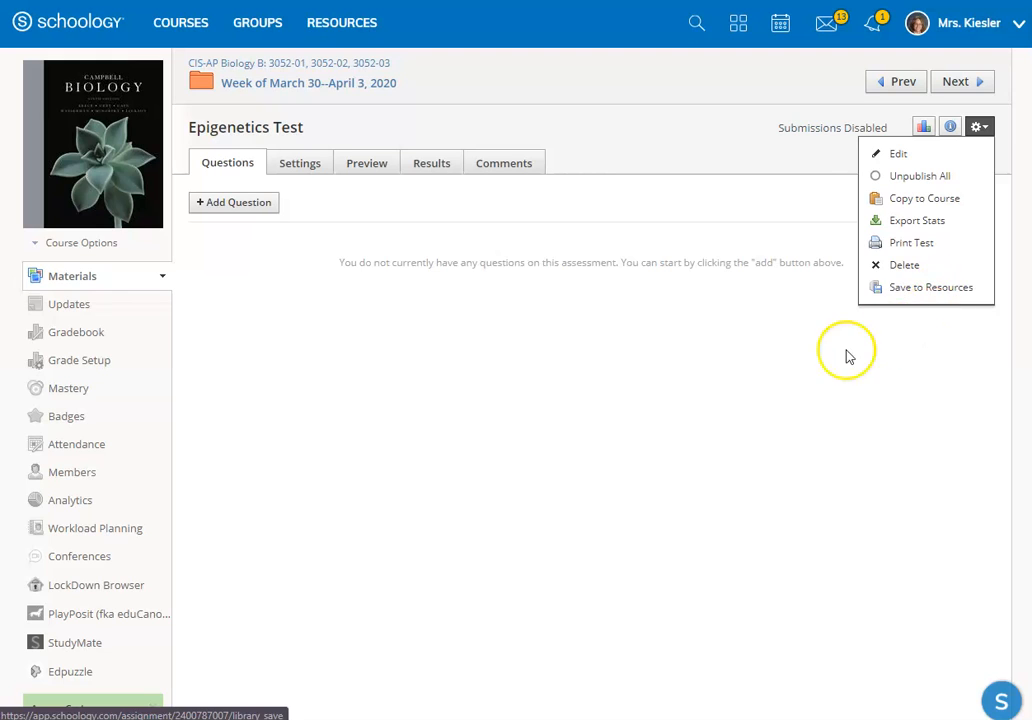
left_click(723, 373)
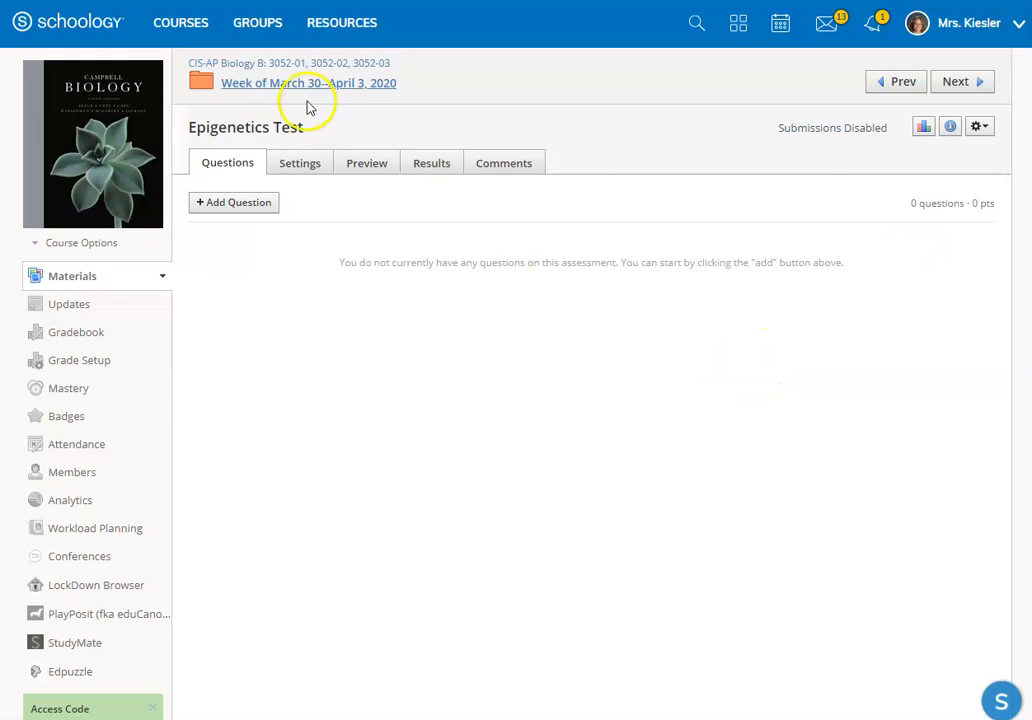
Step: Return to the weekly folder and set its student completion rules to require sequential order
left_click(246, 88)
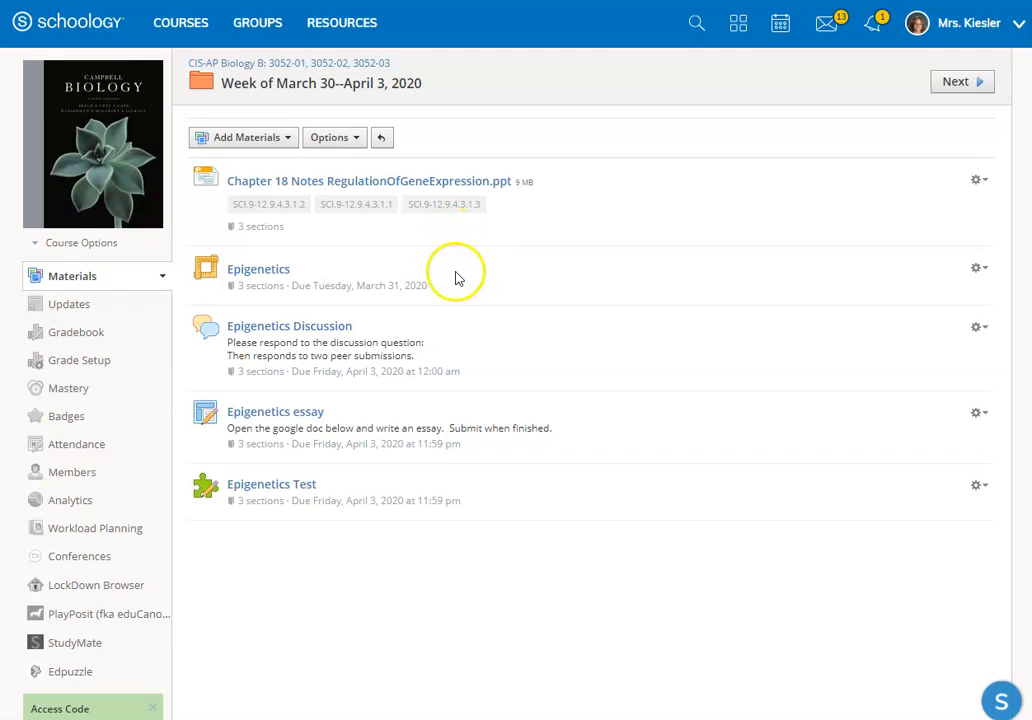
left_click(340, 138)
left_click(350, 188)
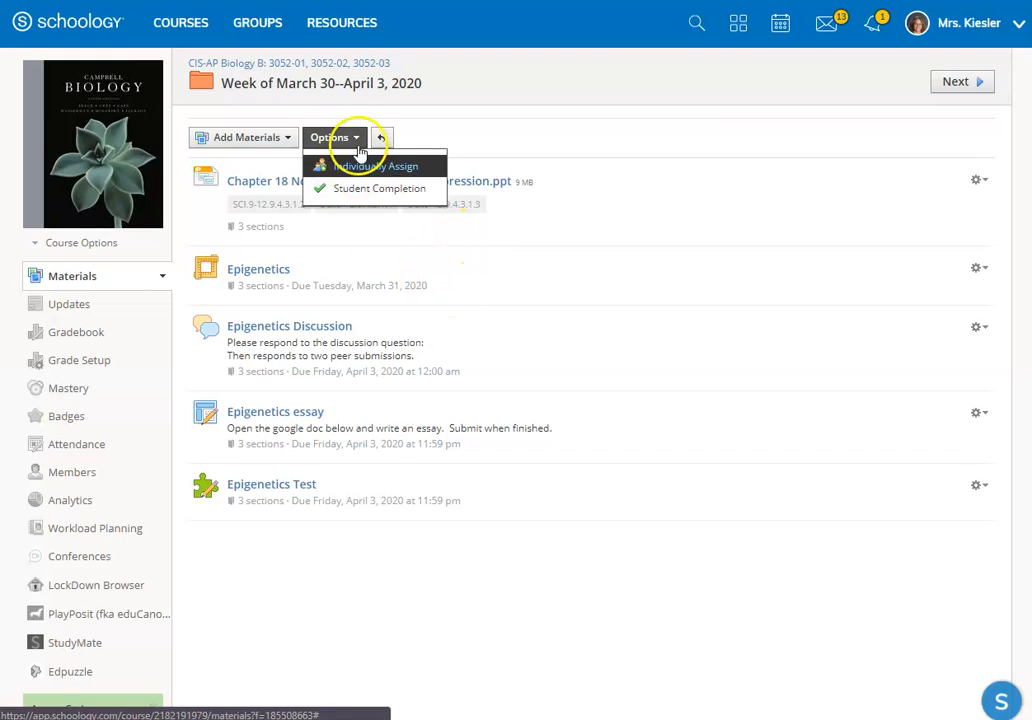
left_click(356, 191)
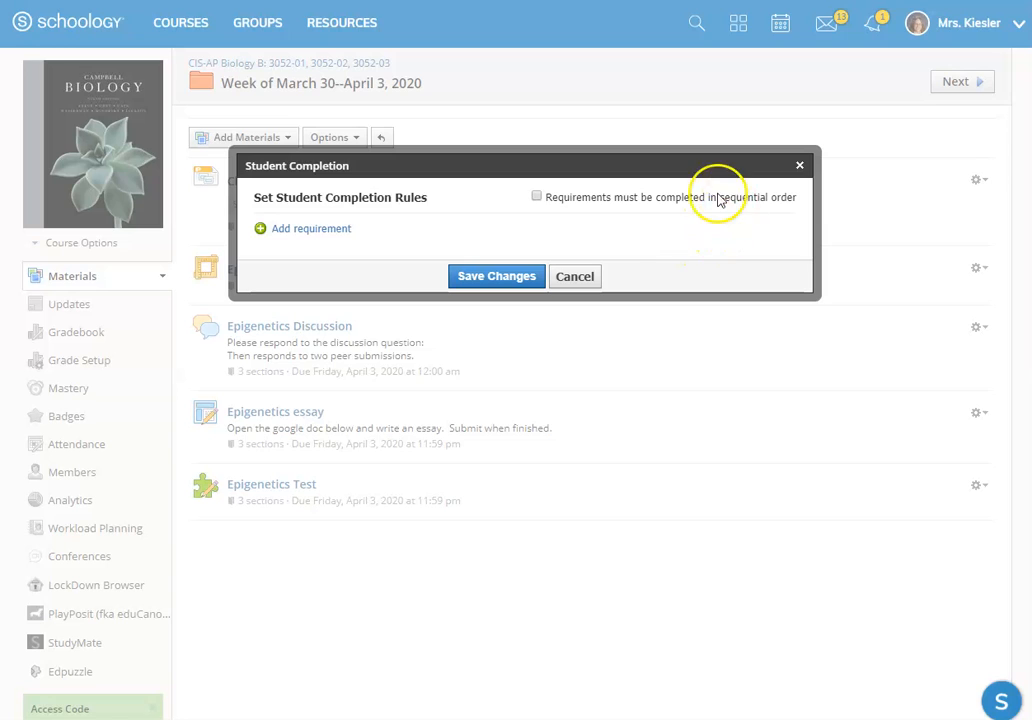
mouse_move(716, 208)
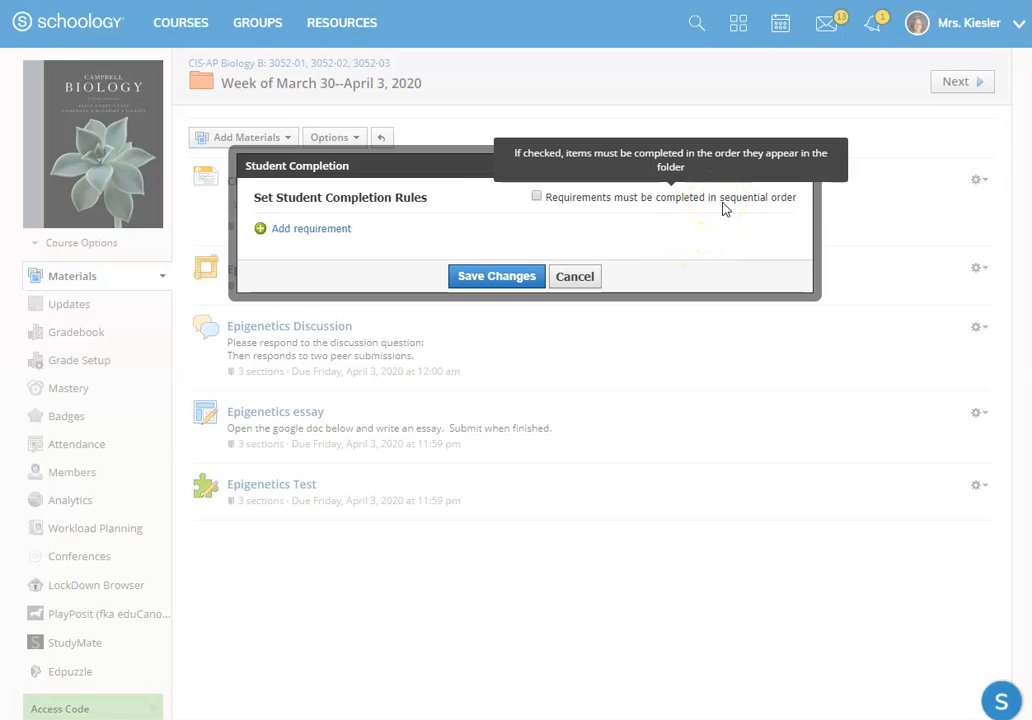
left_click(537, 198)
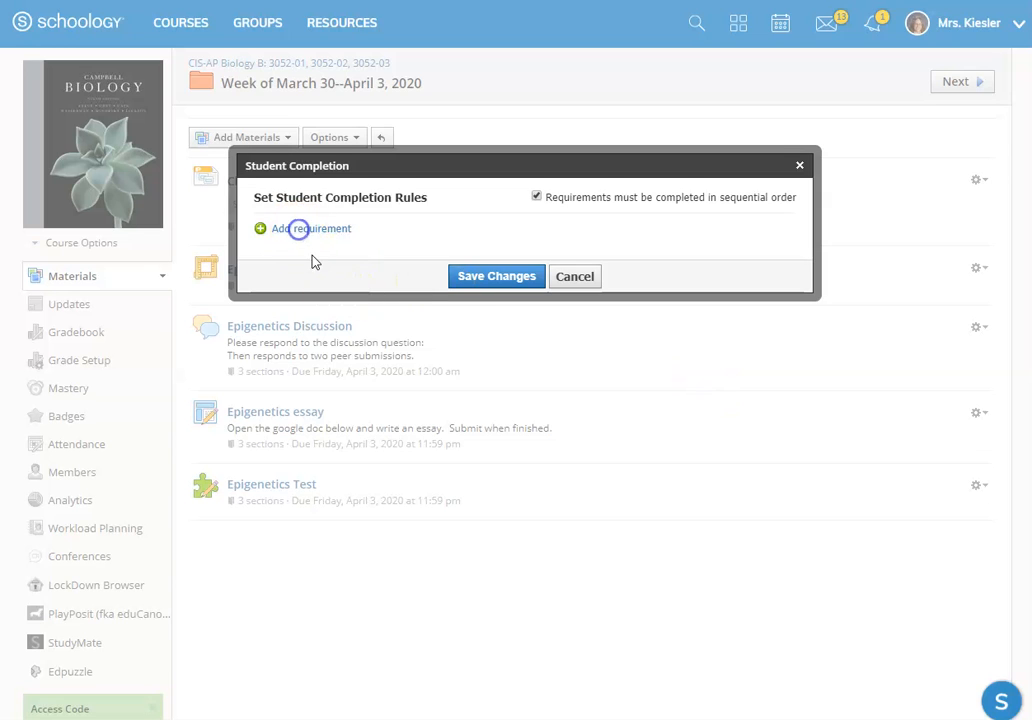
Step: Add a completion requirement that members must view the Chapter 18 Notes RegulationOfGeneExpression.ppt item
left_click(298, 229)
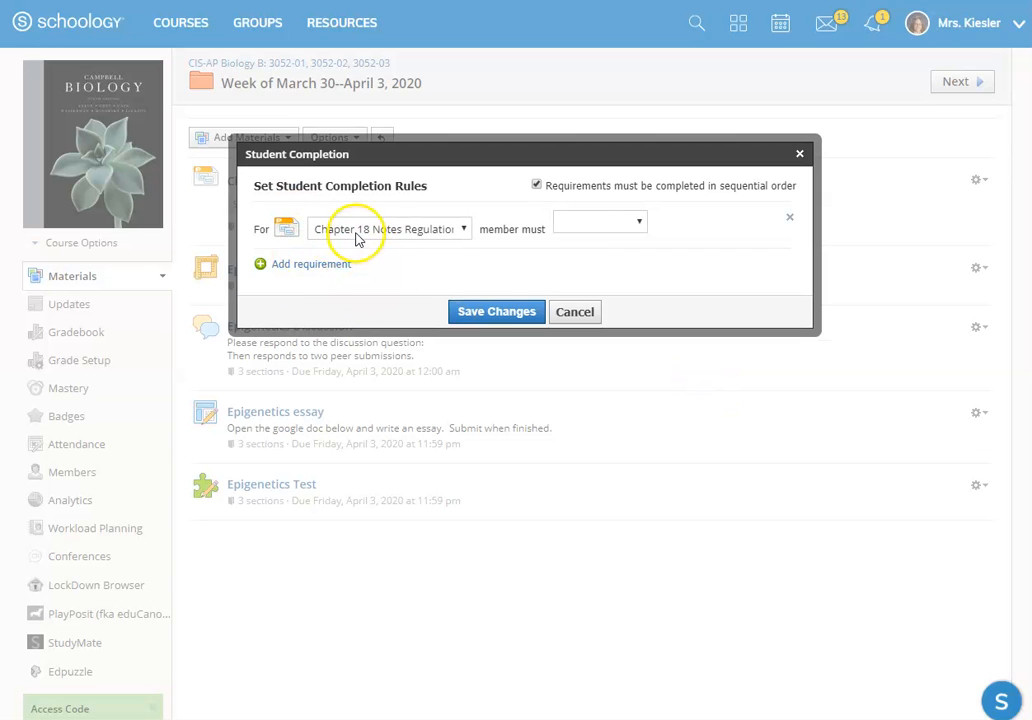
left_click(363, 233)
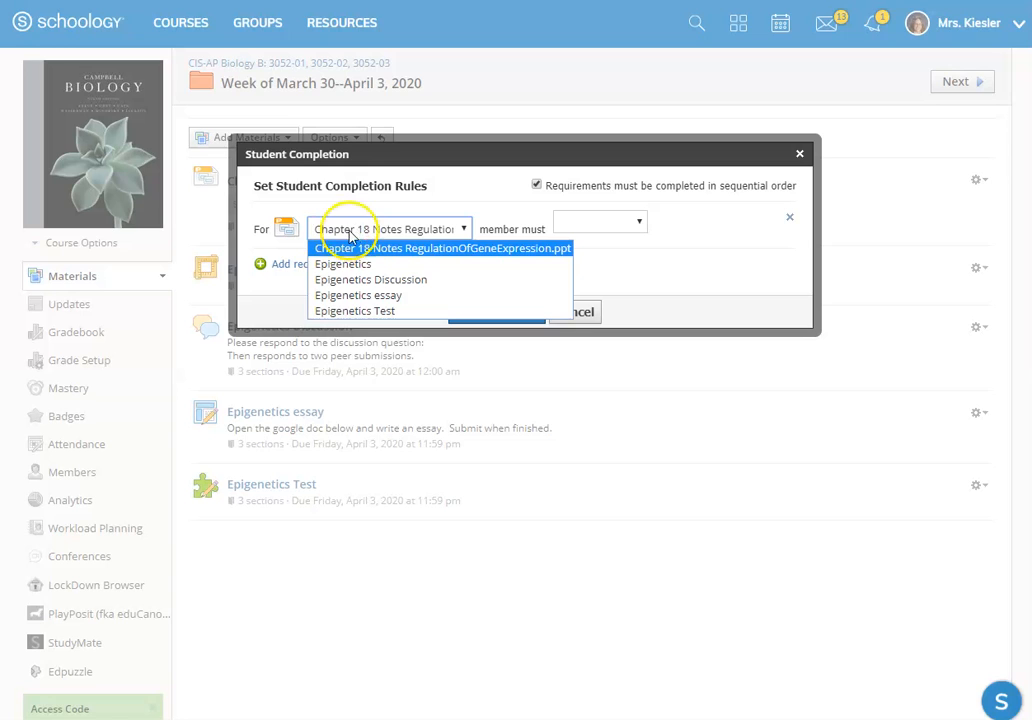
left_click(358, 233)
left_click(580, 221)
left_click(603, 243)
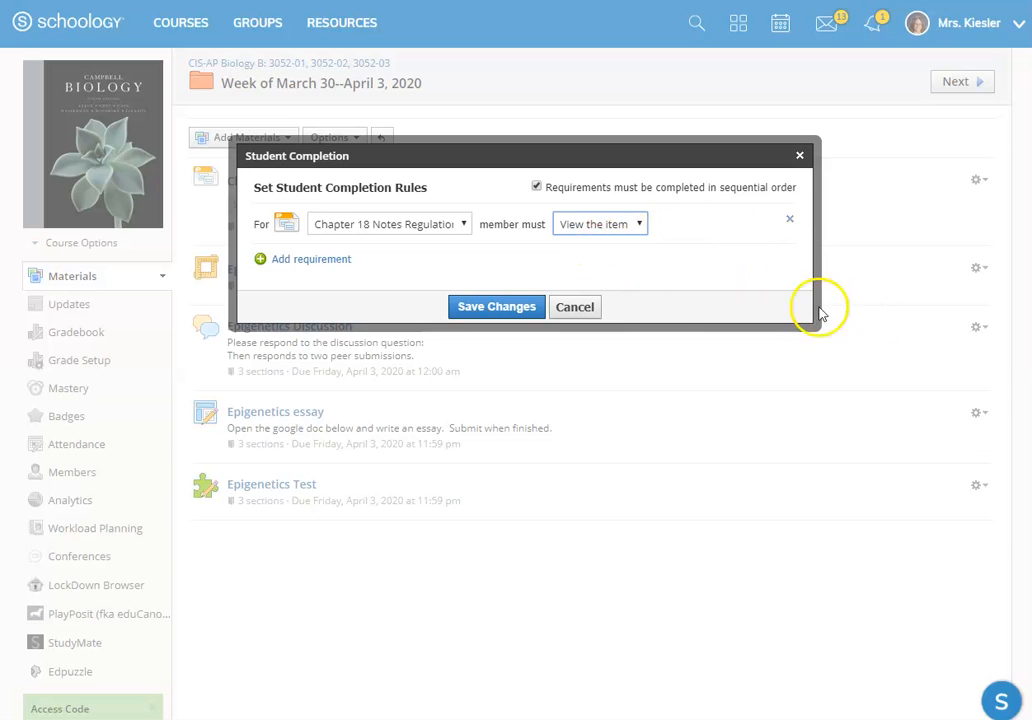
Step: Add a completion requirement that members must score at least 80 out of 100 on the Epigenetics item
left_click(305, 264)
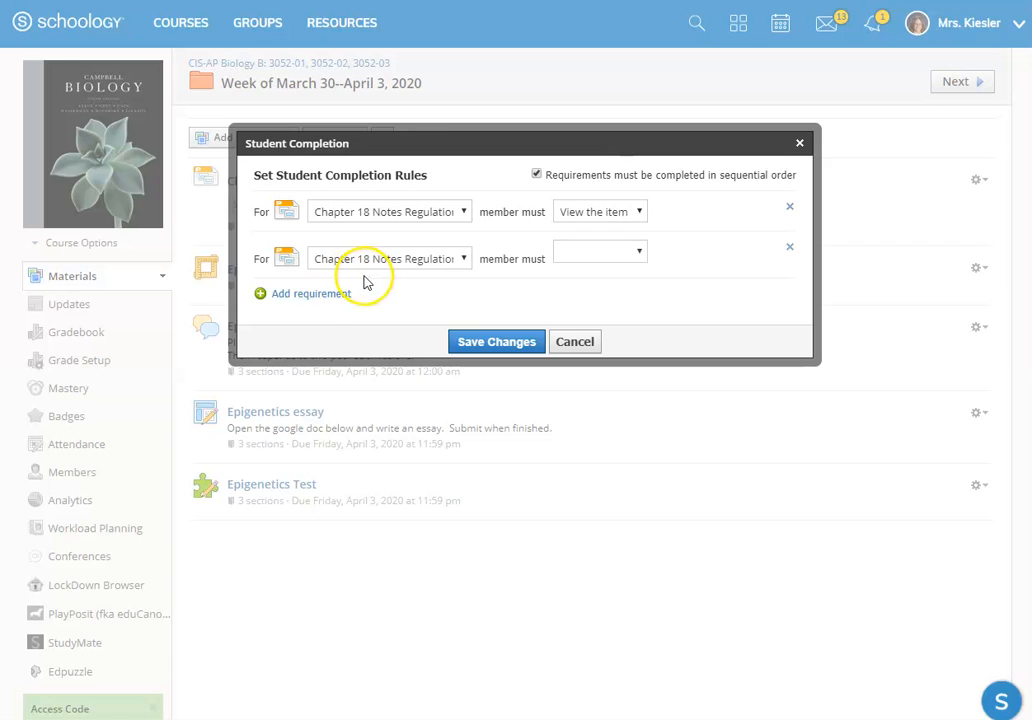
left_click(363, 260)
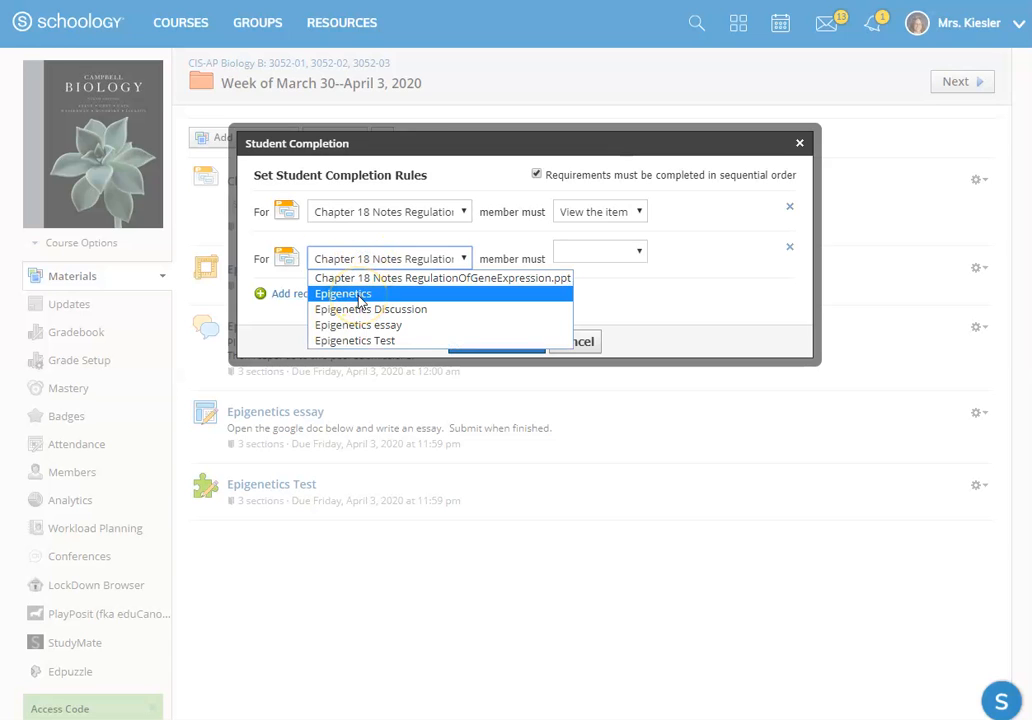
left_click(361, 296)
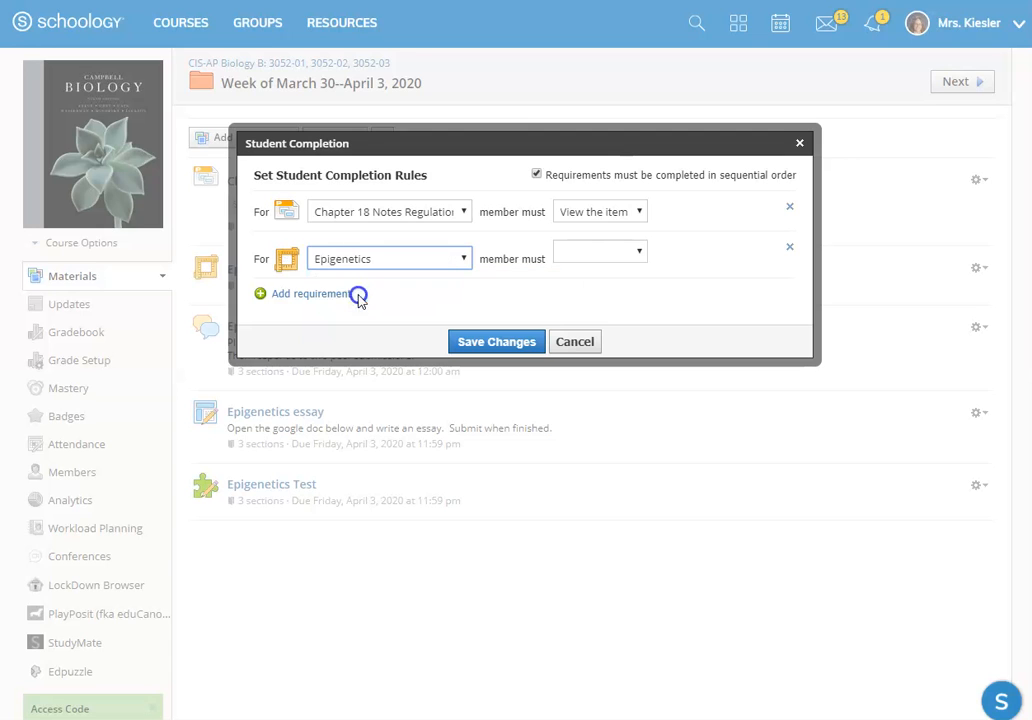
left_click(592, 252)
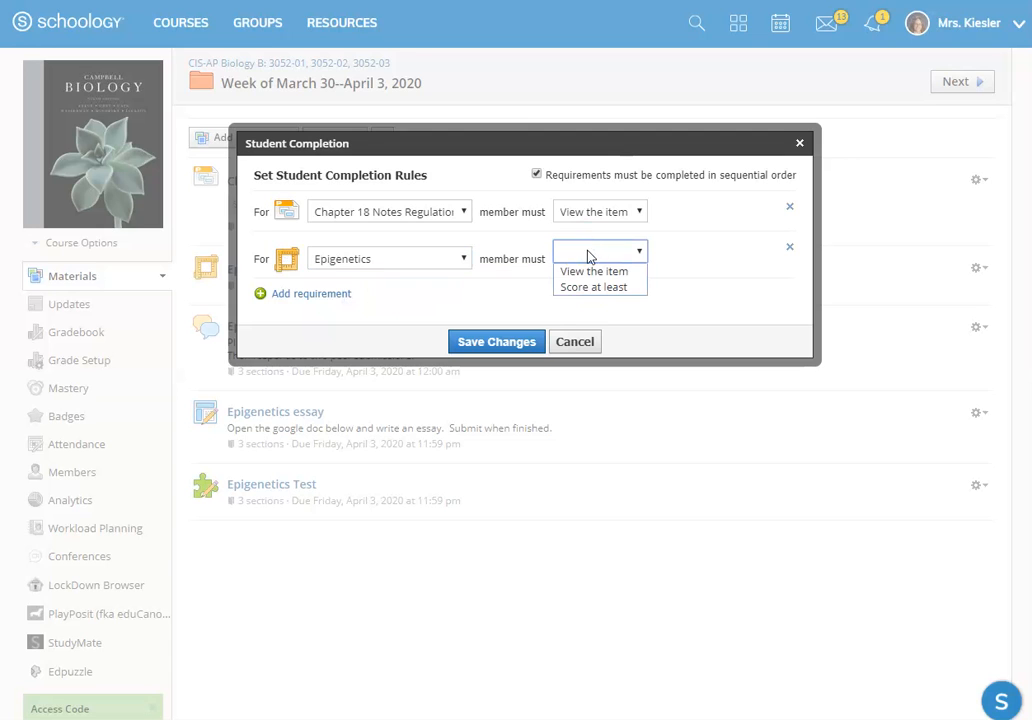
left_click(589, 274)
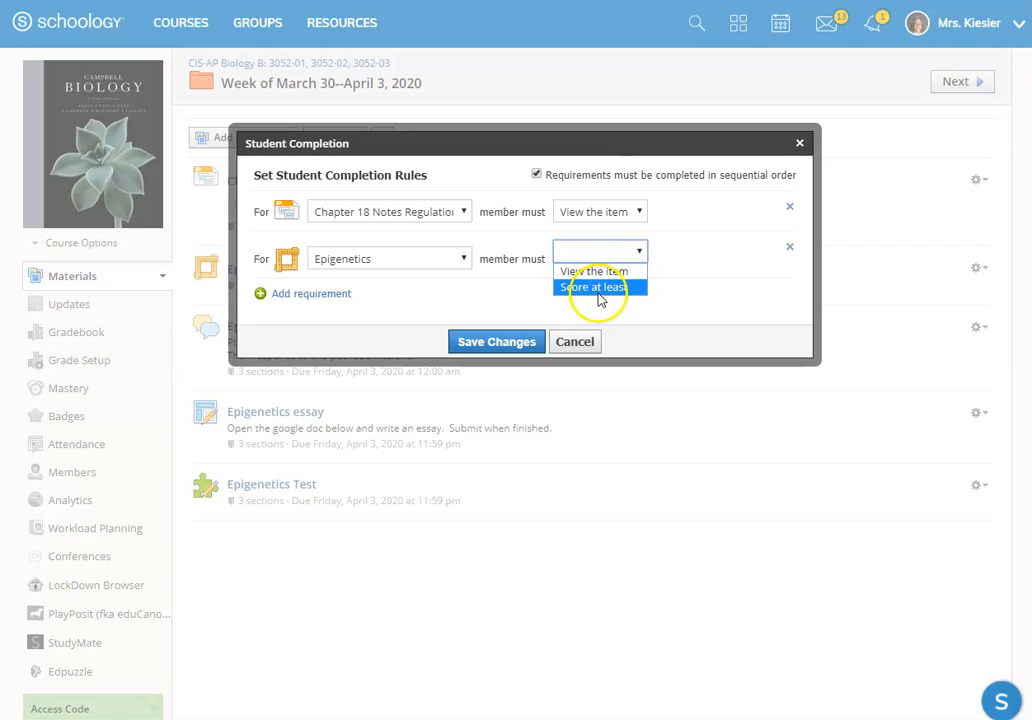
left_click(597, 288)
left_click(681, 253)
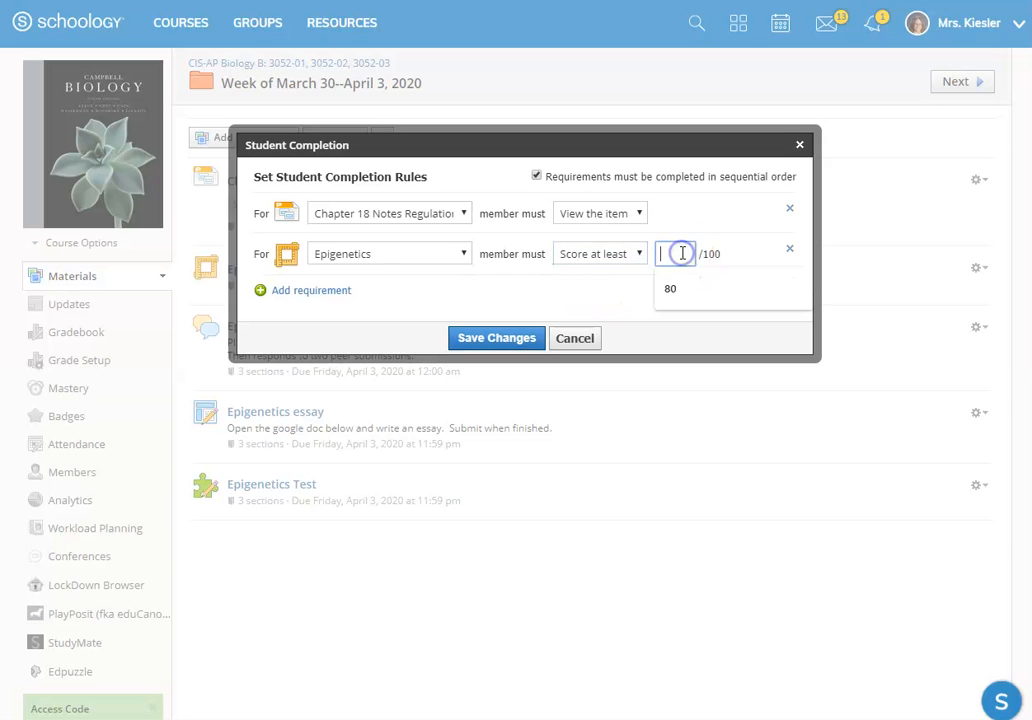
left_click(675, 289)
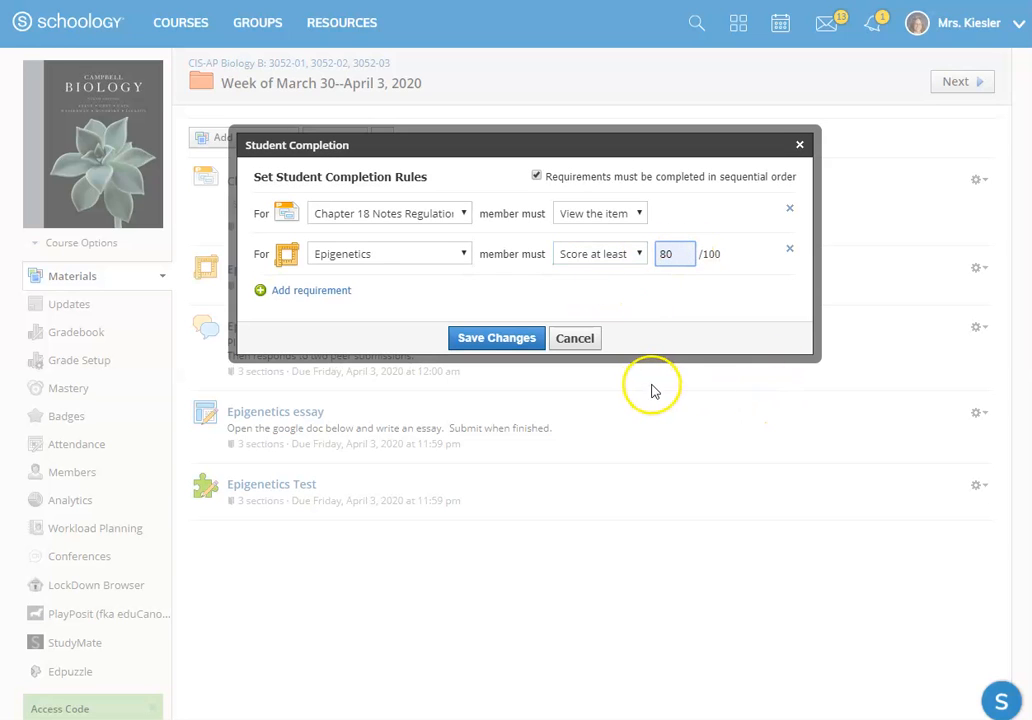
Step: Add a completion requirement that members must post a comment/reply in the Epigenetics Discussion
left_click(322, 291)
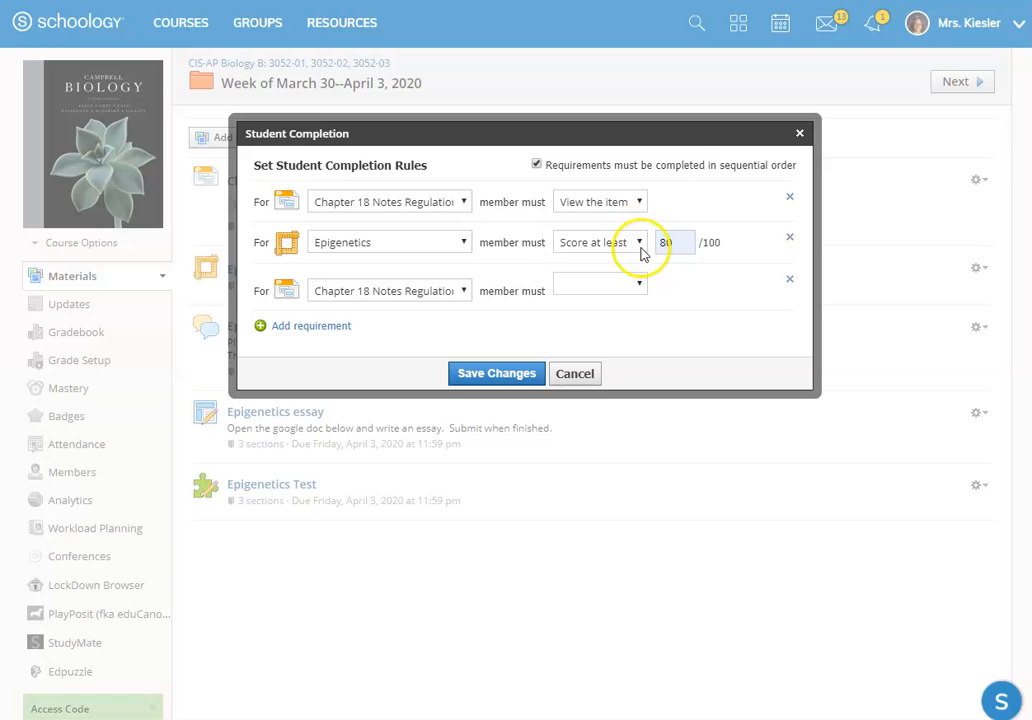
left_click(350, 292)
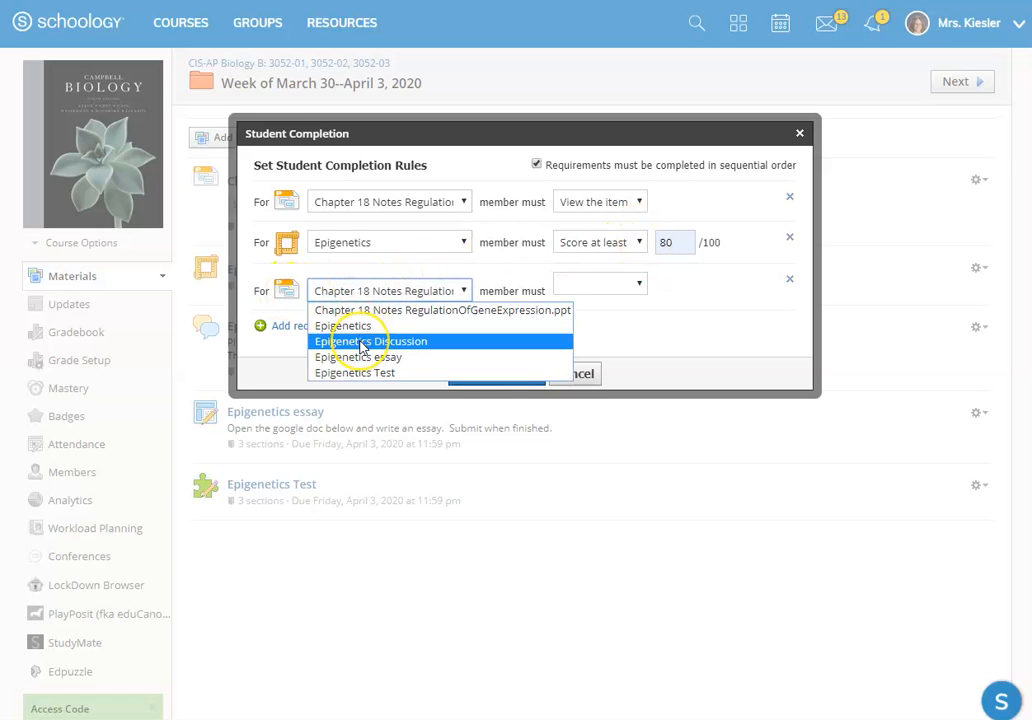
left_click(362, 342)
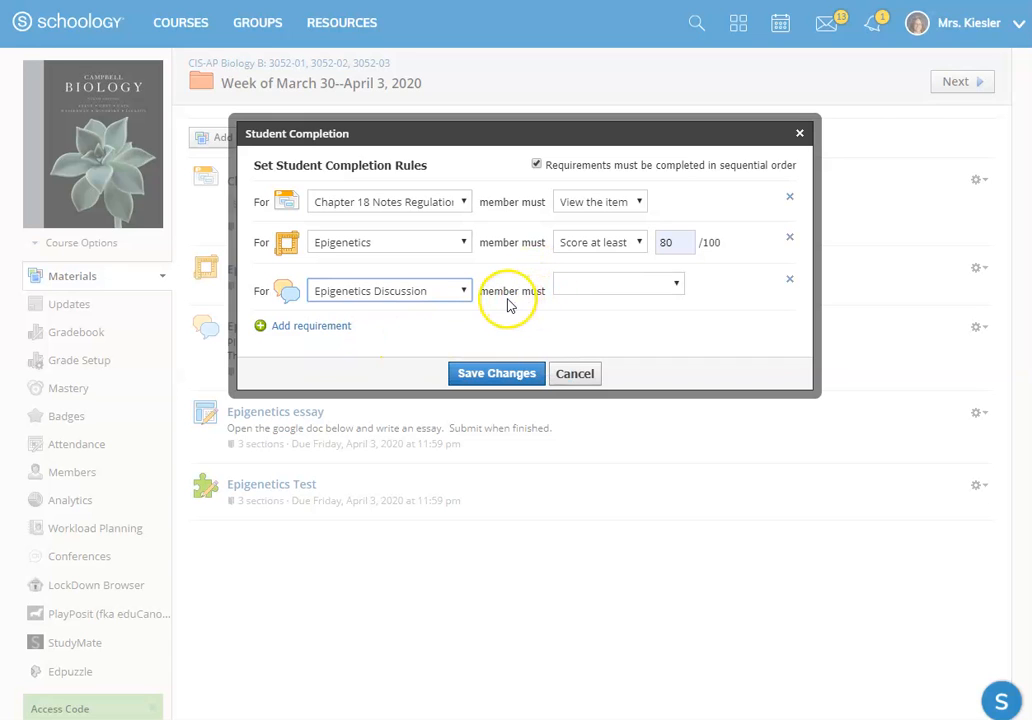
left_click(594, 284)
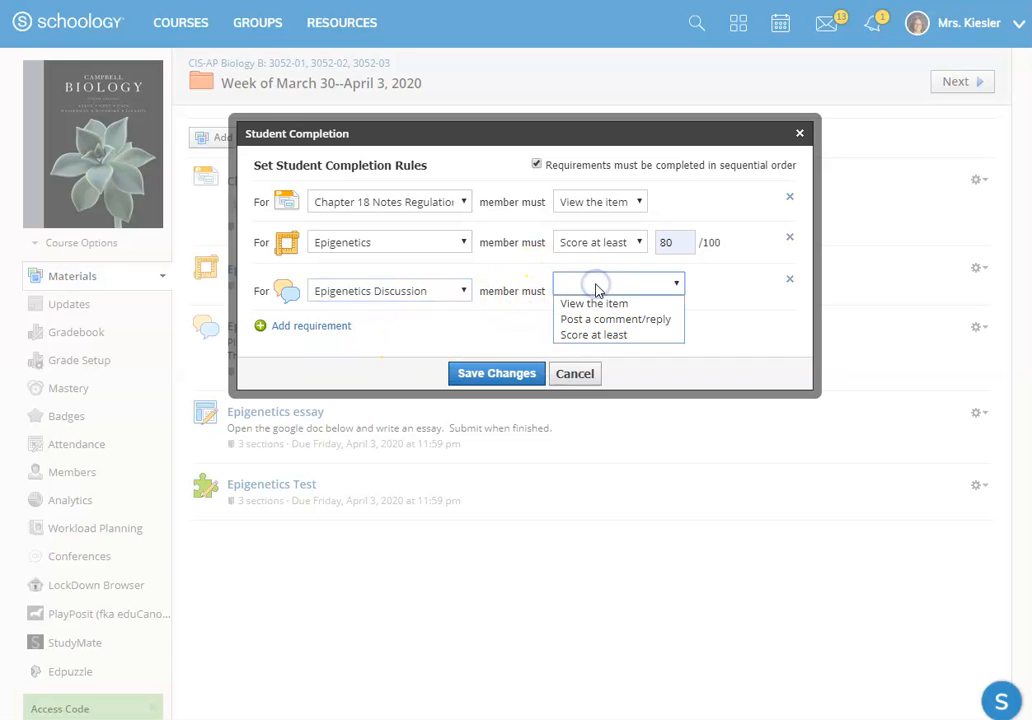
left_click(658, 324)
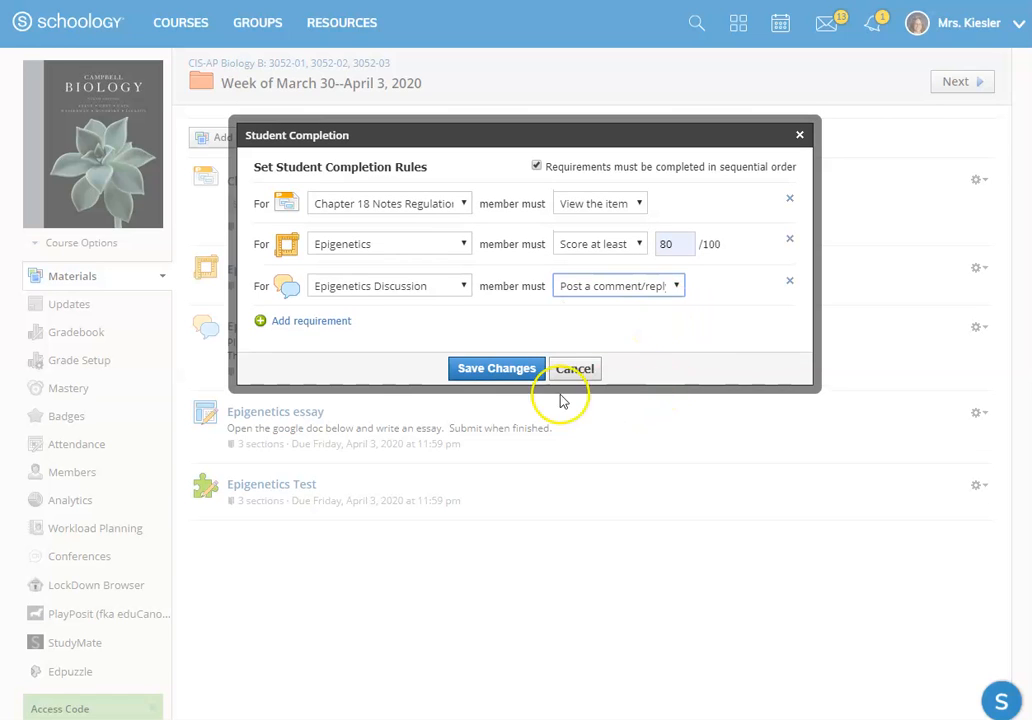
Step: Add a completion requirement that members must make a submission for the Epigenetics essay
left_click(318, 321)
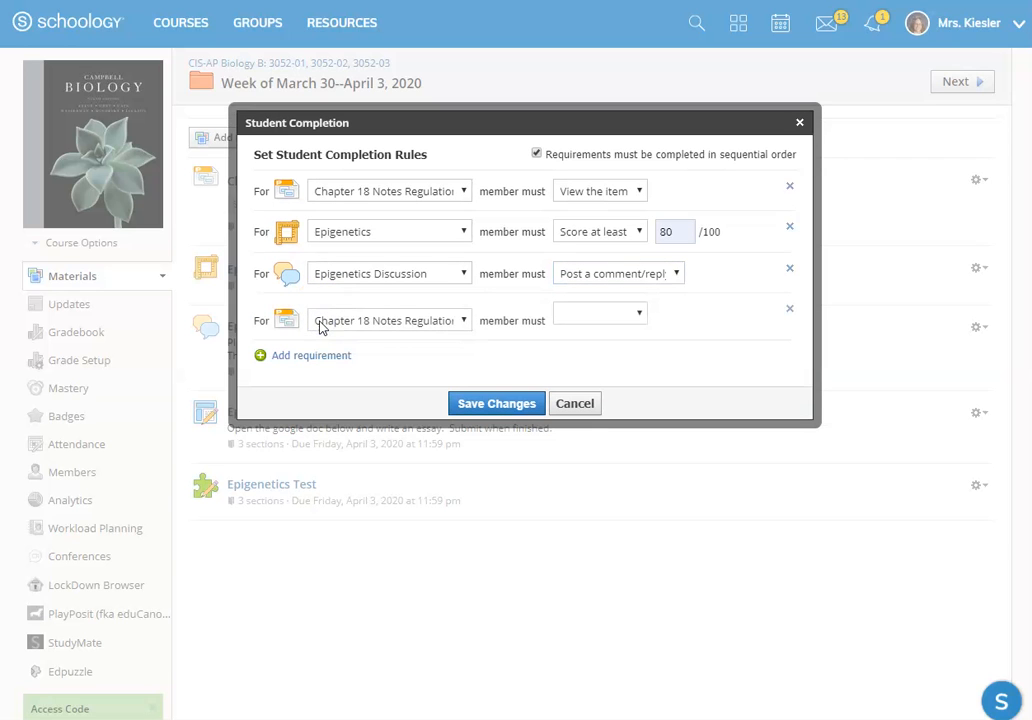
left_click(383, 321)
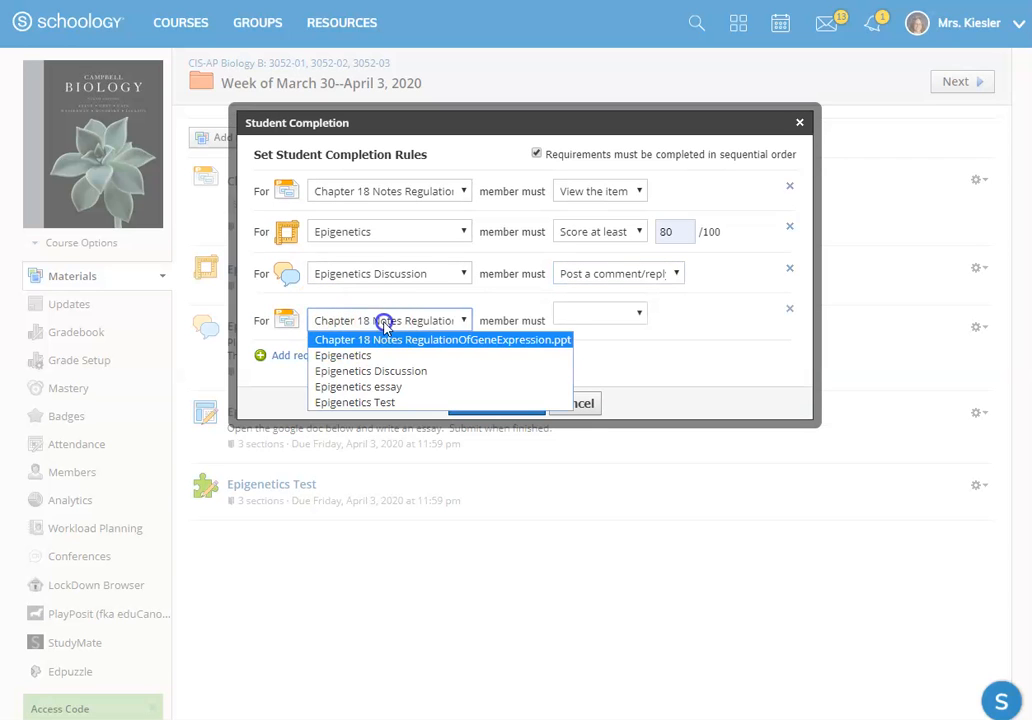
left_click(393, 387)
left_click(610, 318)
left_click(620, 349)
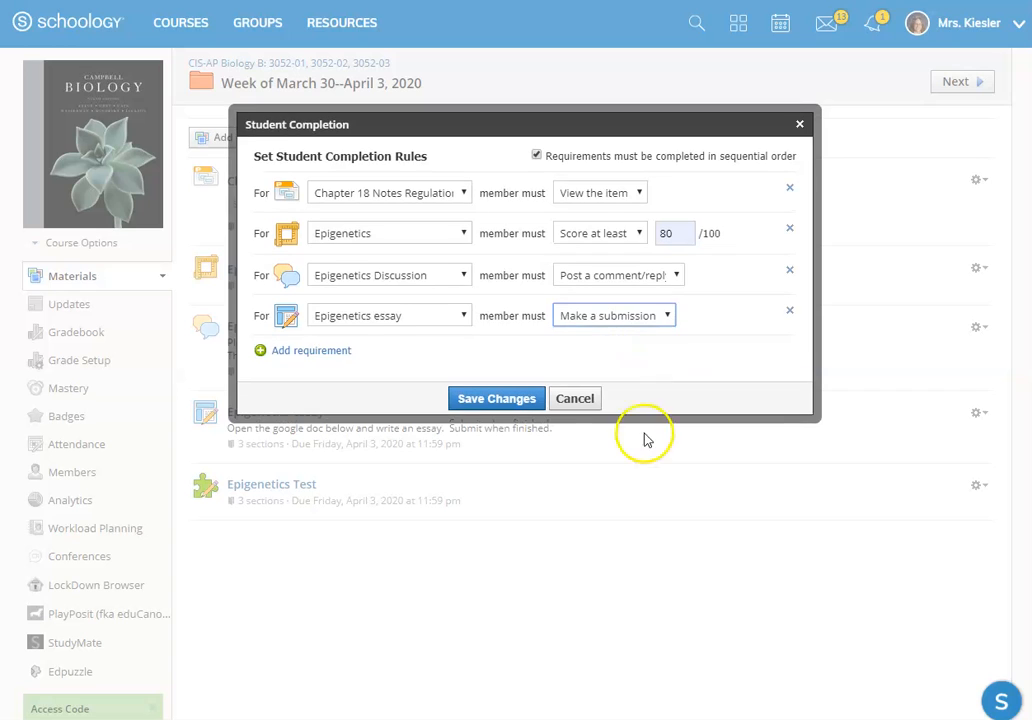
left_click(314, 351)
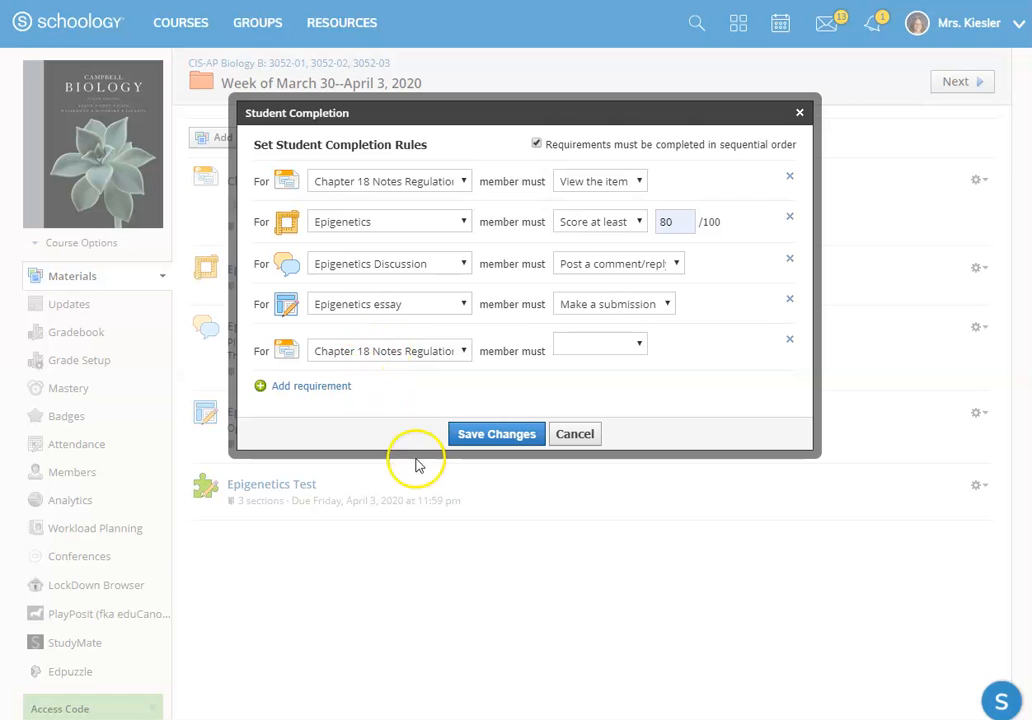
left_click(384, 352)
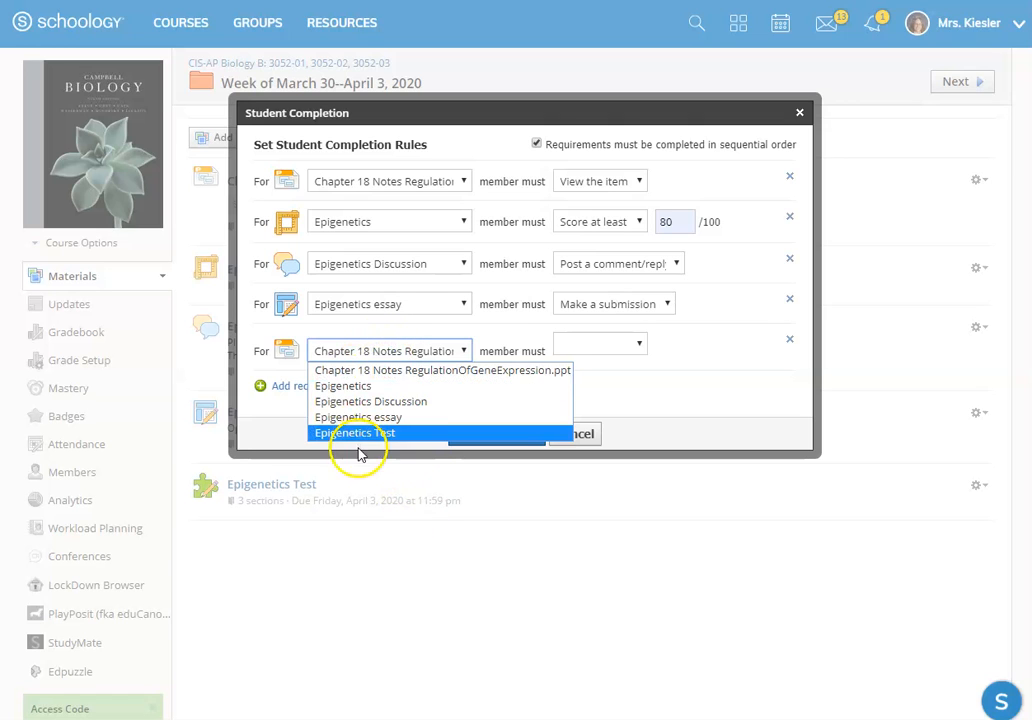
left_click(372, 430)
left_click(641, 344)
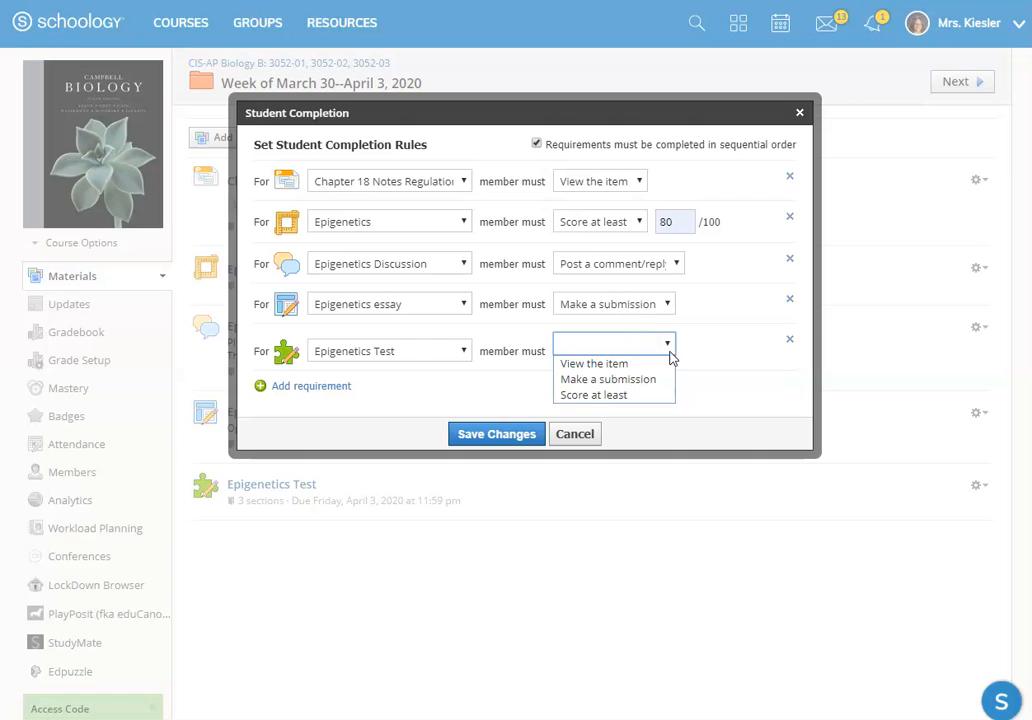
left_click(718, 379)
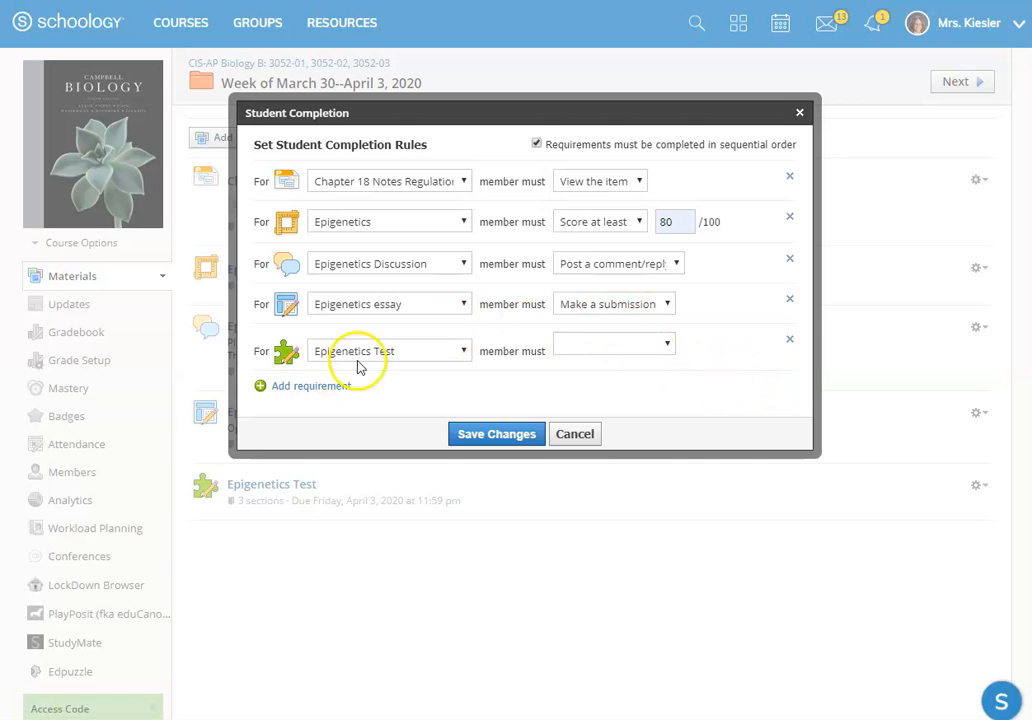
left_click(789, 340)
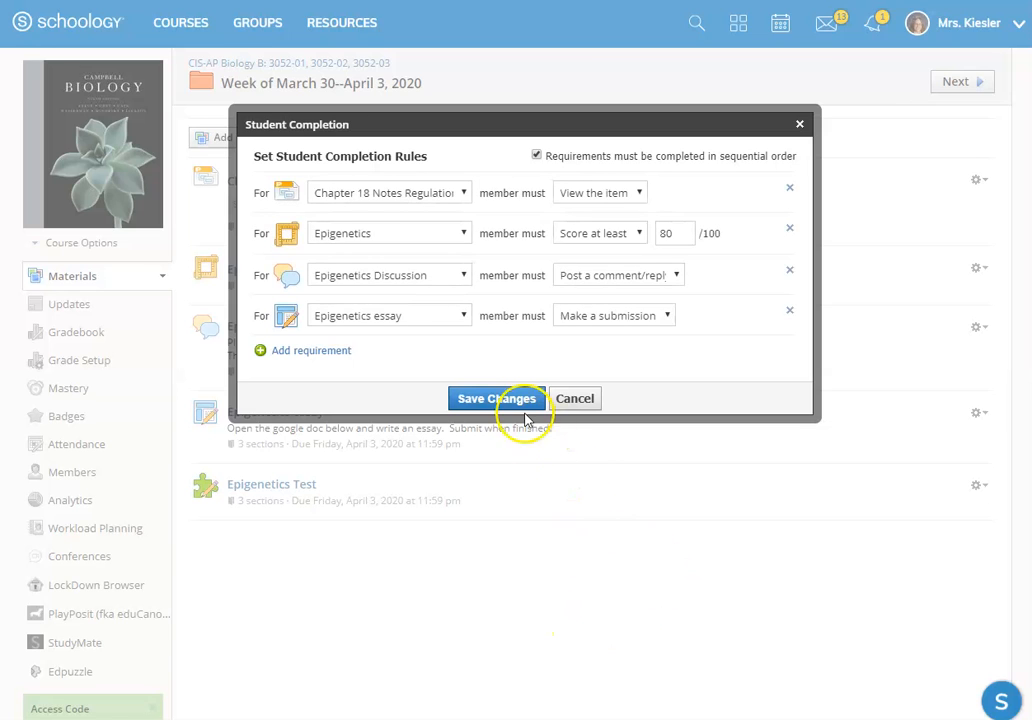
Step: Save the folder's completion rules and check the first listed student's progress on each required item
left_click(512, 399)
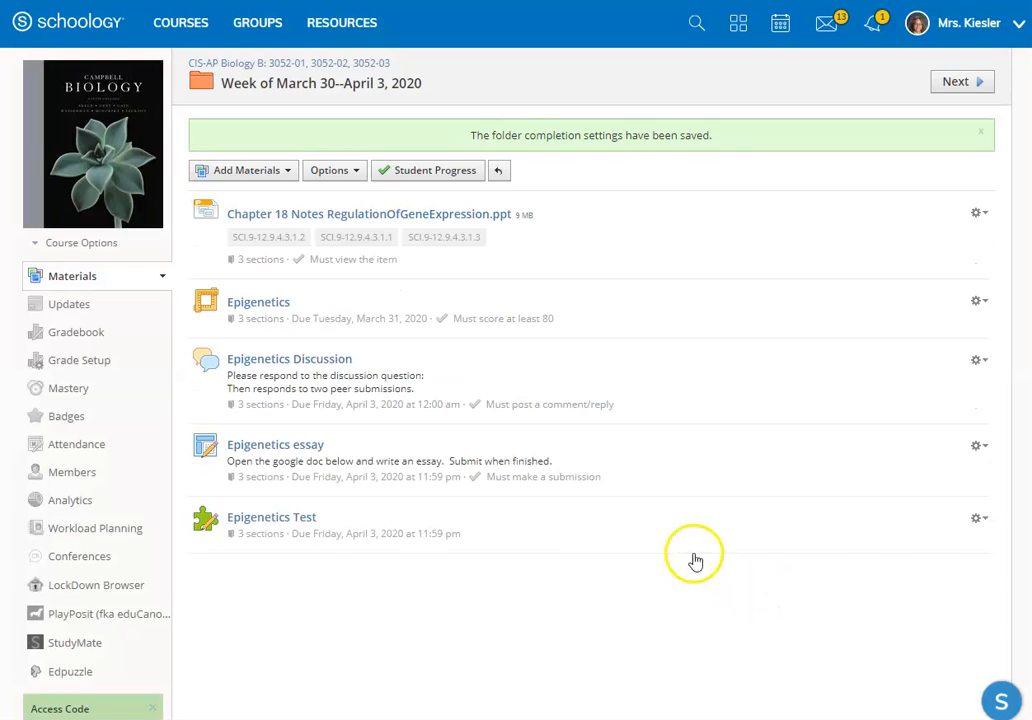
left_click(438, 174)
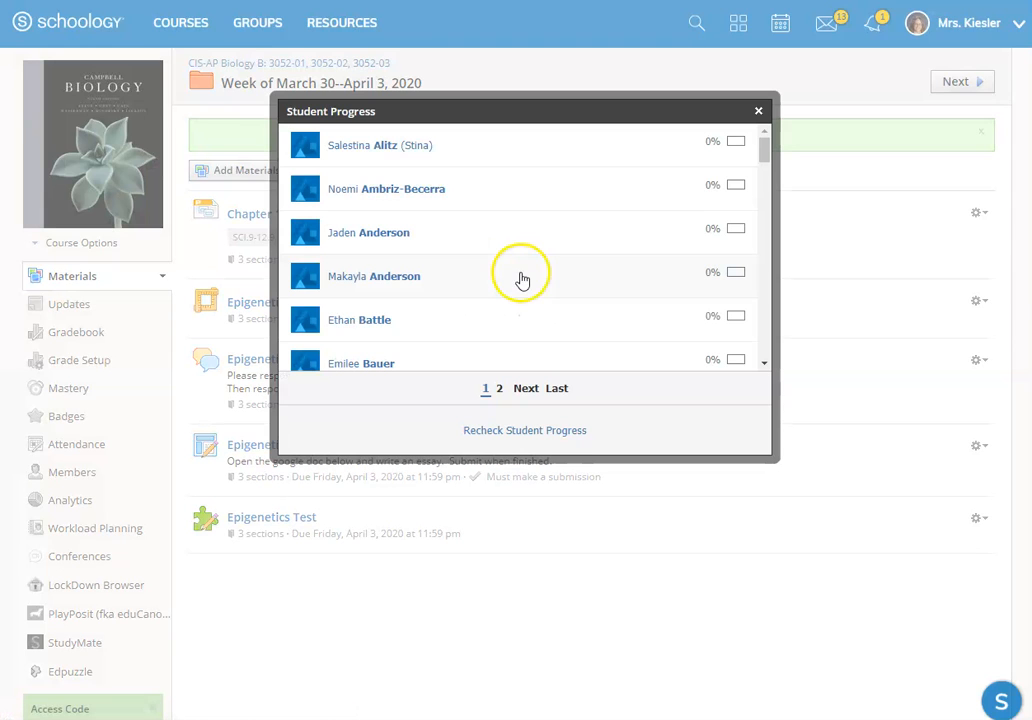
left_click(379, 148)
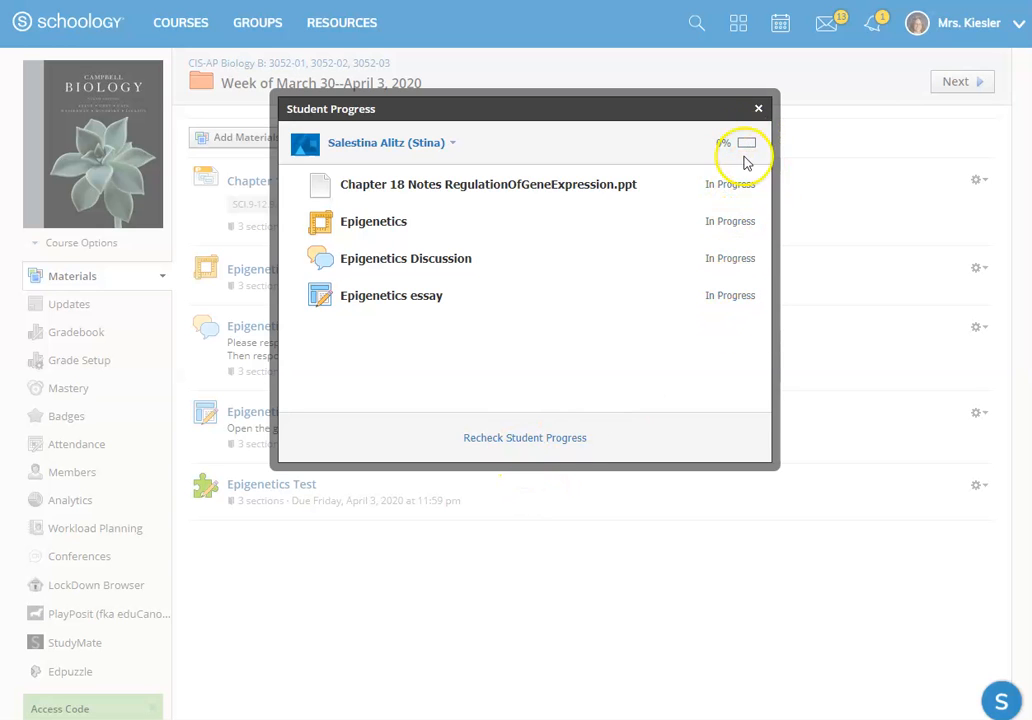
left_click(758, 108)
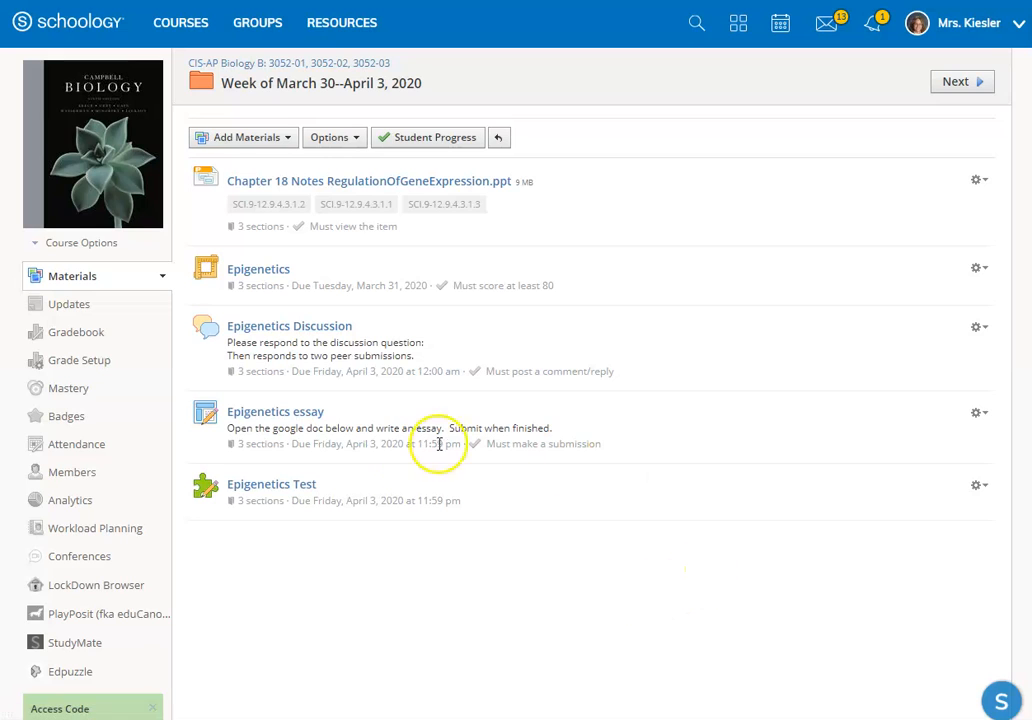
Step: Examine the Epigenetics essay's in-progress and submissions views with their section and filter choices, and return to the weekly folder
left_click(307, 418)
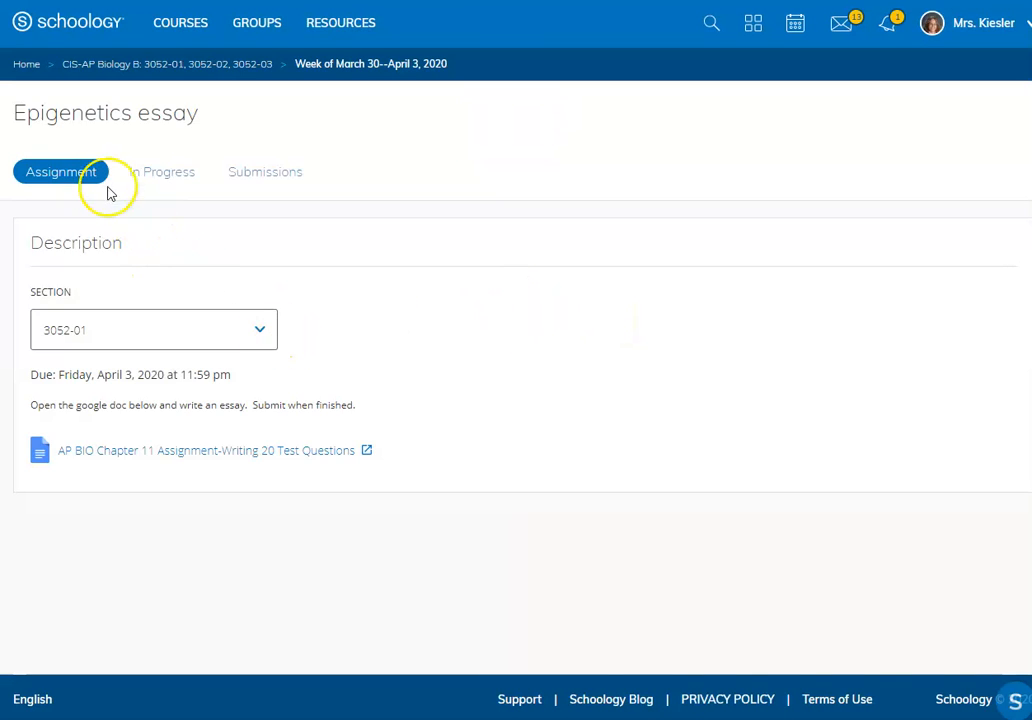
left_click(156, 174)
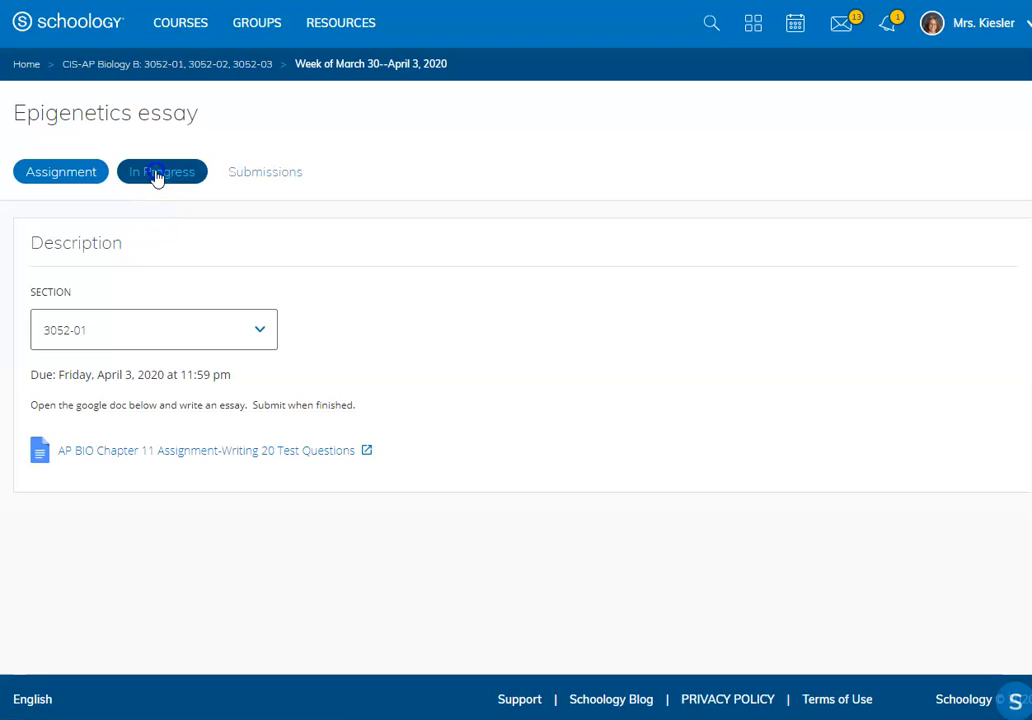
left_click(265, 176)
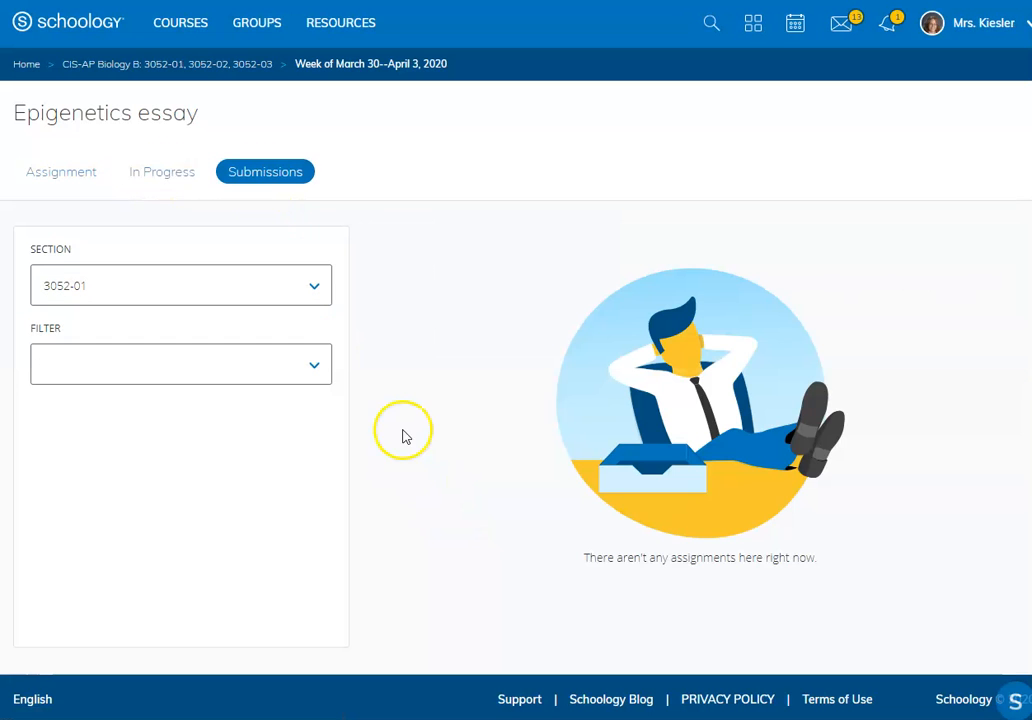
left_click(161, 287)
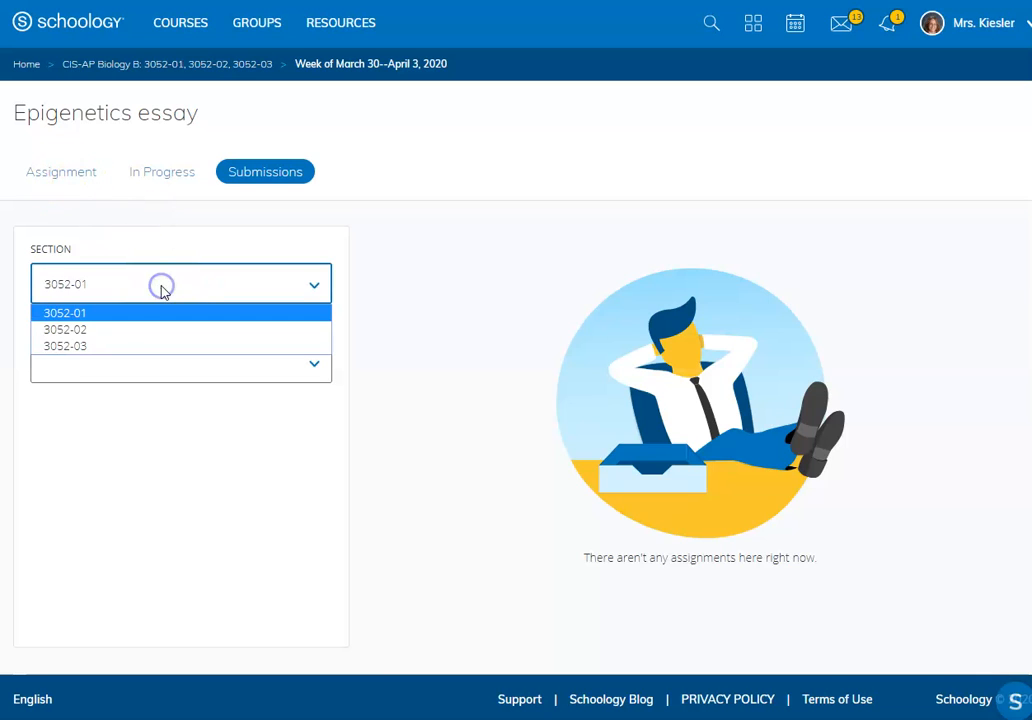
left_click(161, 290)
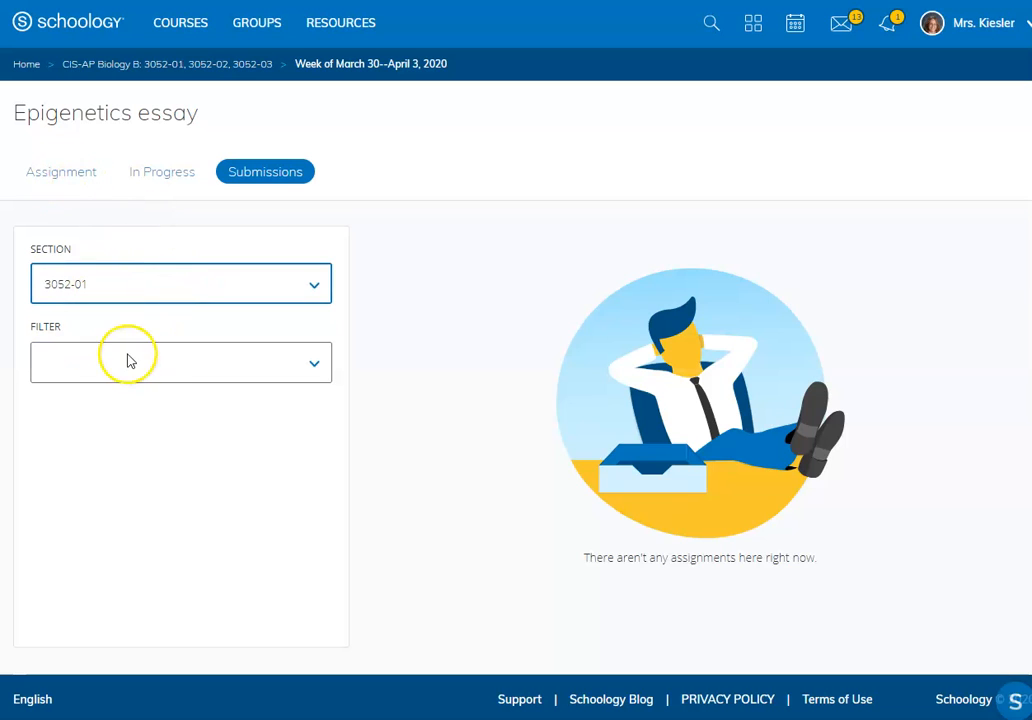
left_click(145, 378)
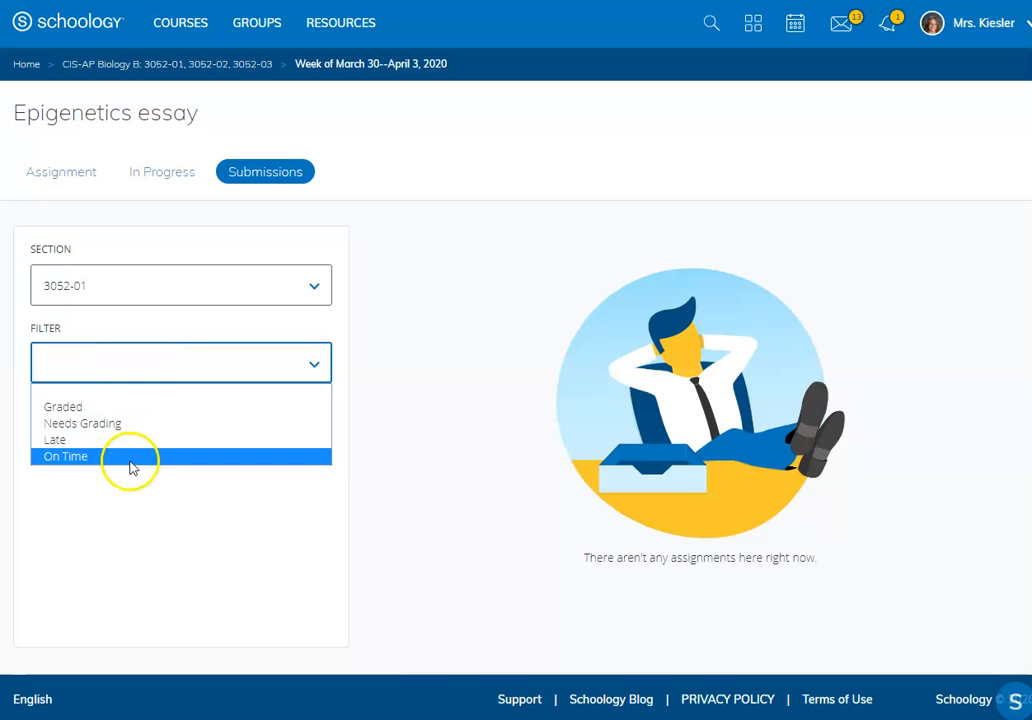
left_click(417, 308)
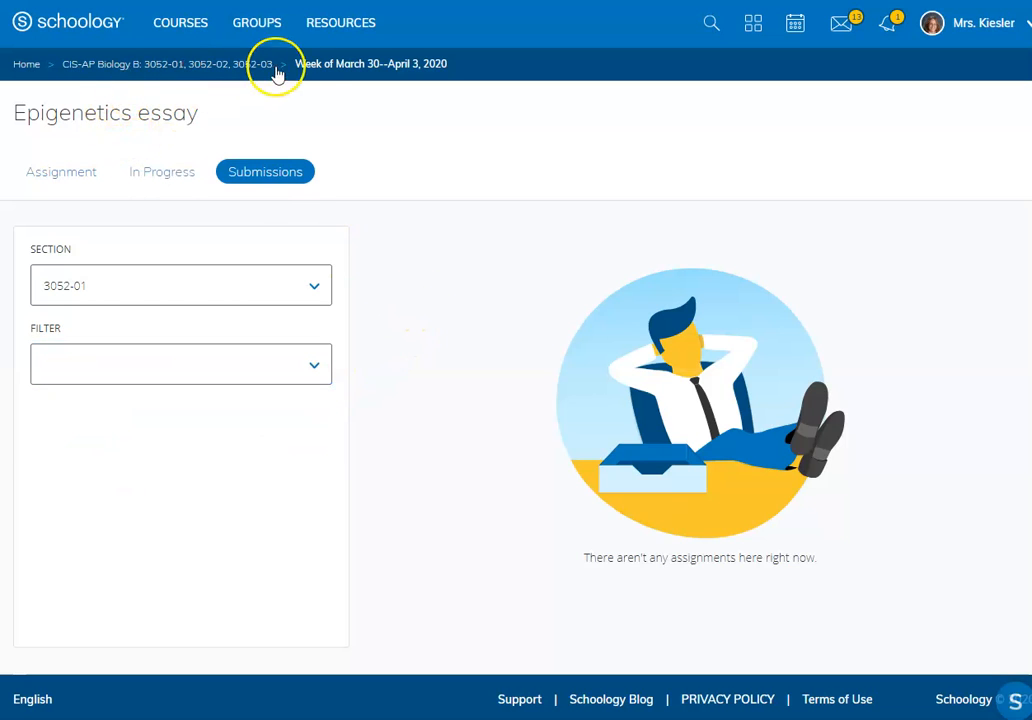
left_click(325, 66)
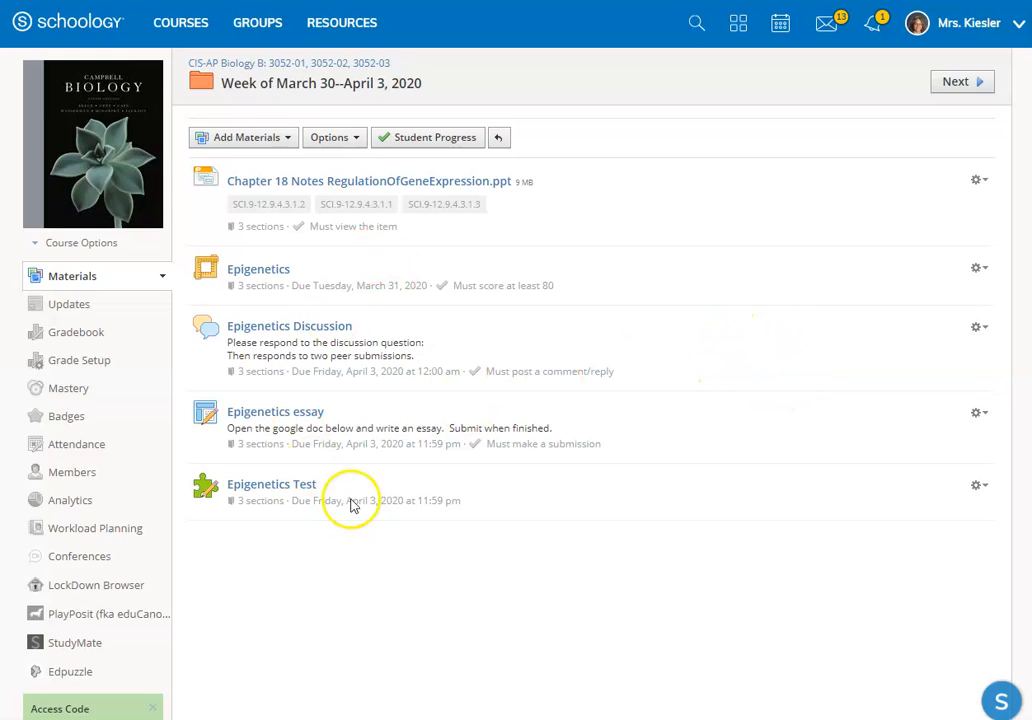
Step: Review the types of material that can be added and look over the weekly folder's items and their requirements
left_click(277, 145)
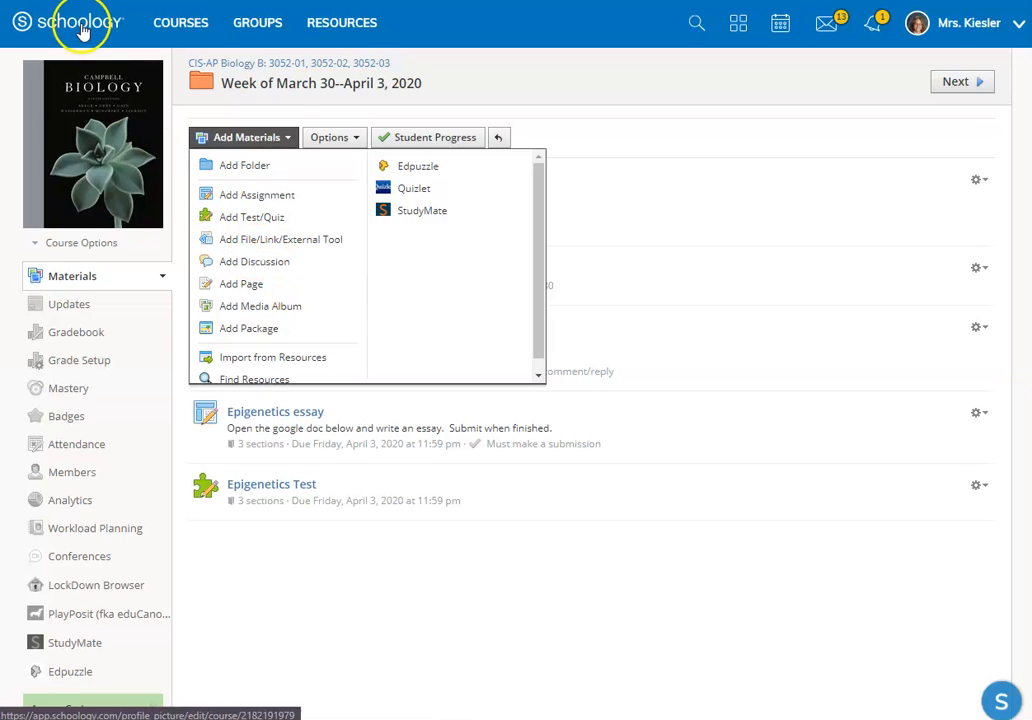
scroll(642, 399, "down", 1)
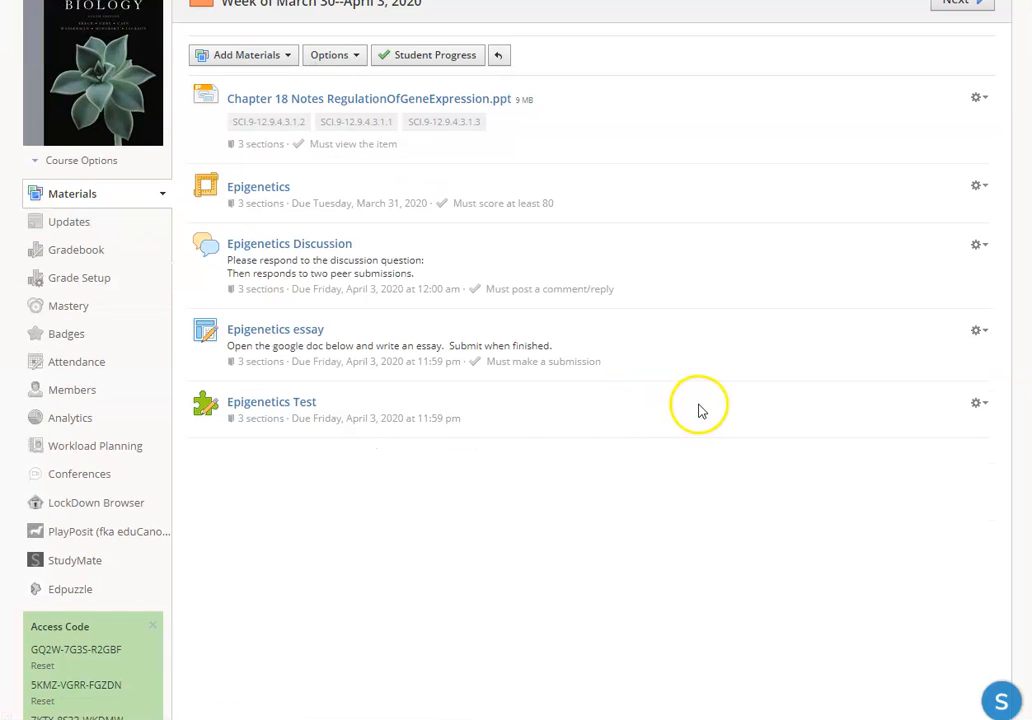
left_click_drag(700, 410, 660, 437)
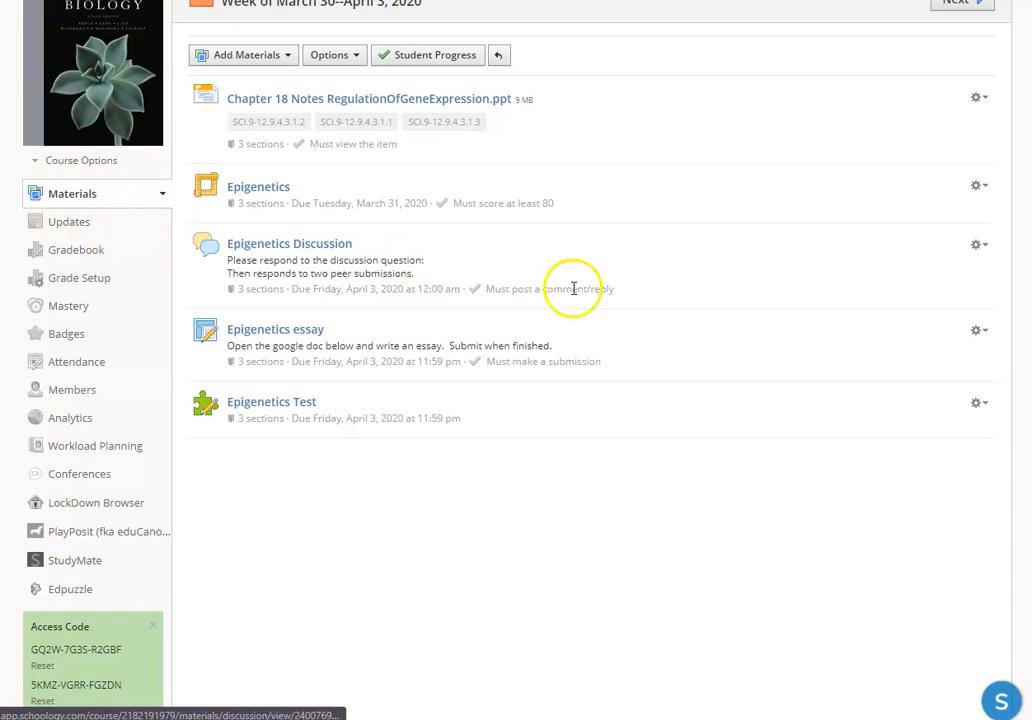
scroll(590, 286, "up", 1)
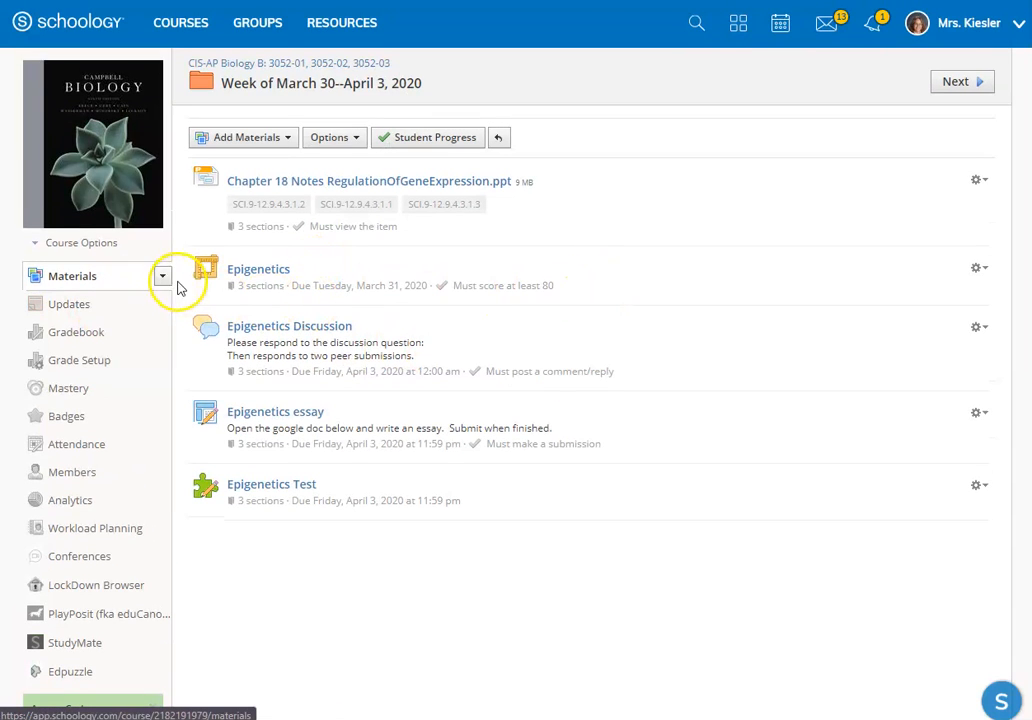
Step: Open the course's updates
left_click(70, 310)
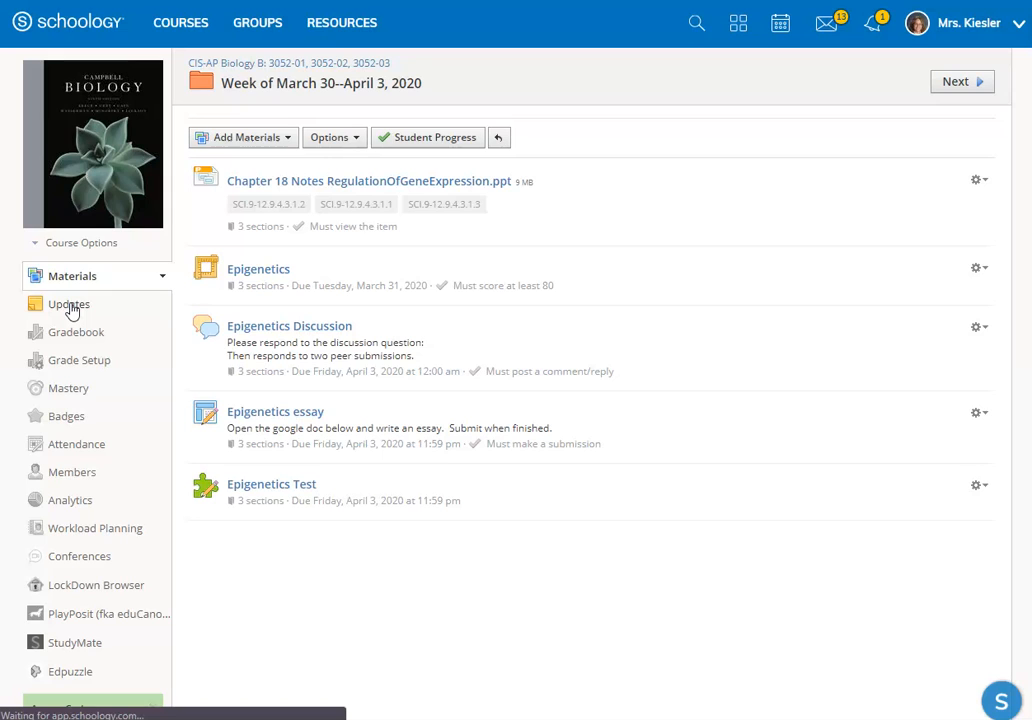
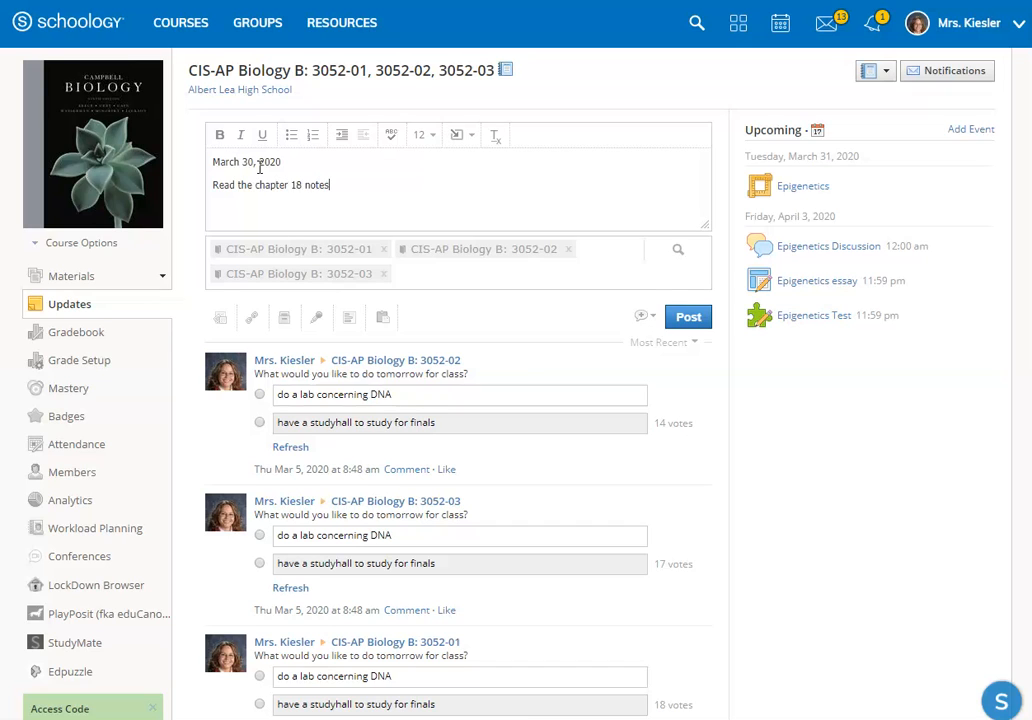
Step: Make the update's date bold and underlined, and attach the Chapter 18 Notes RegulationOfGeneExpression file
left_click_drag(289, 162, 205, 163)
left_click(262, 137)
left_click(335, 187)
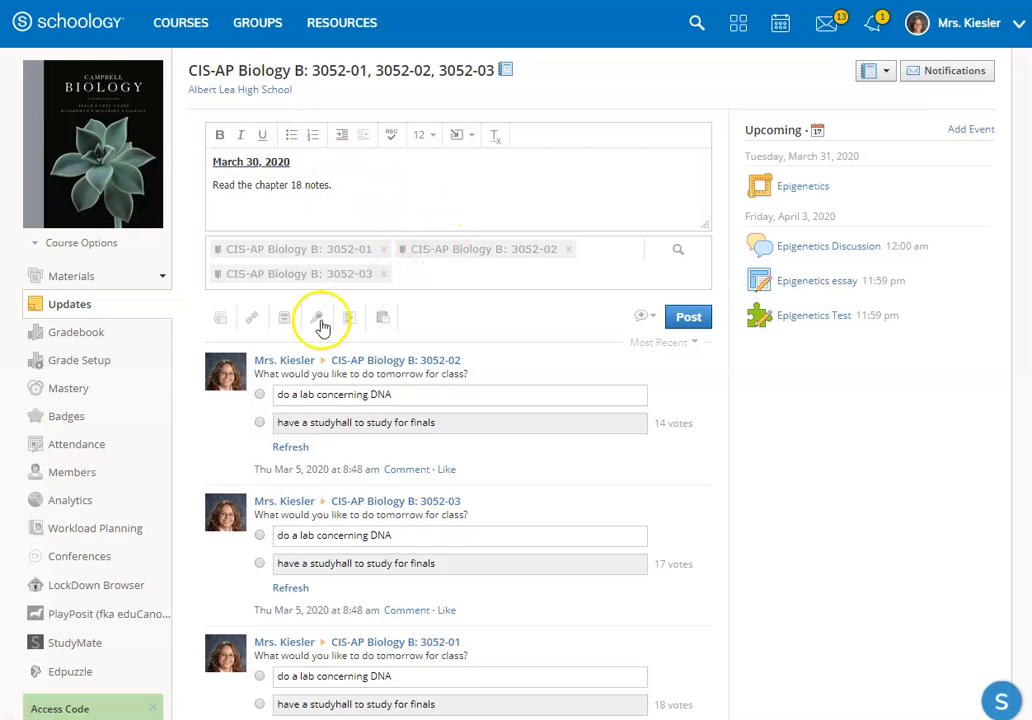
left_click(220, 319)
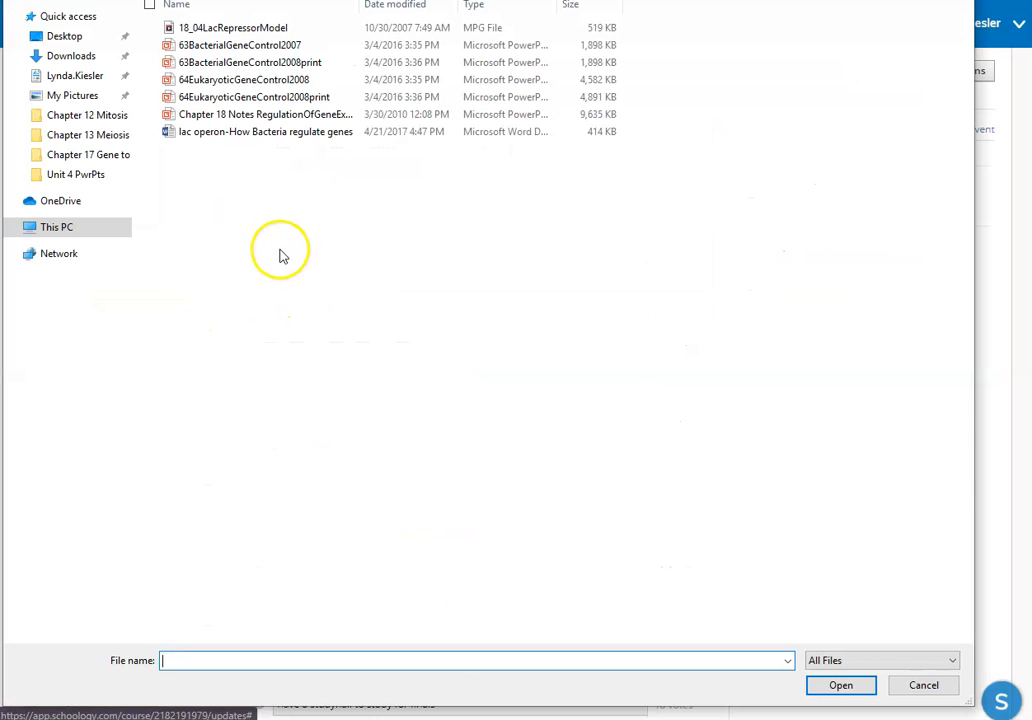
double_click(280, 116)
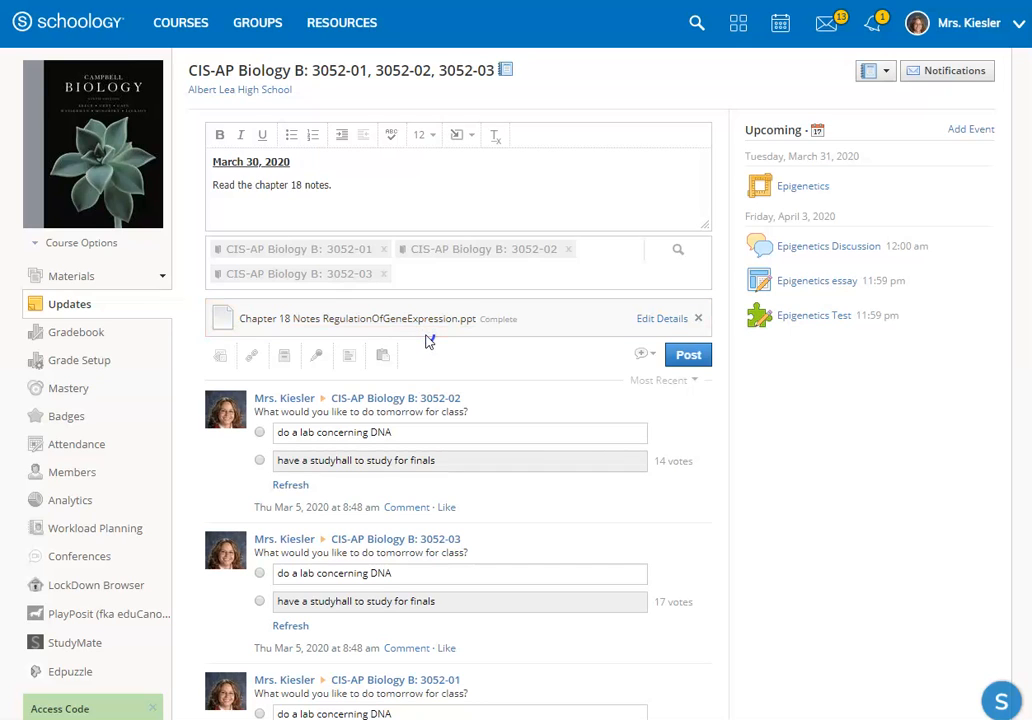
Step: Browse the personal and group resources available to attach and the other courses the update can be copied to, without choosing any
left_click(284, 358)
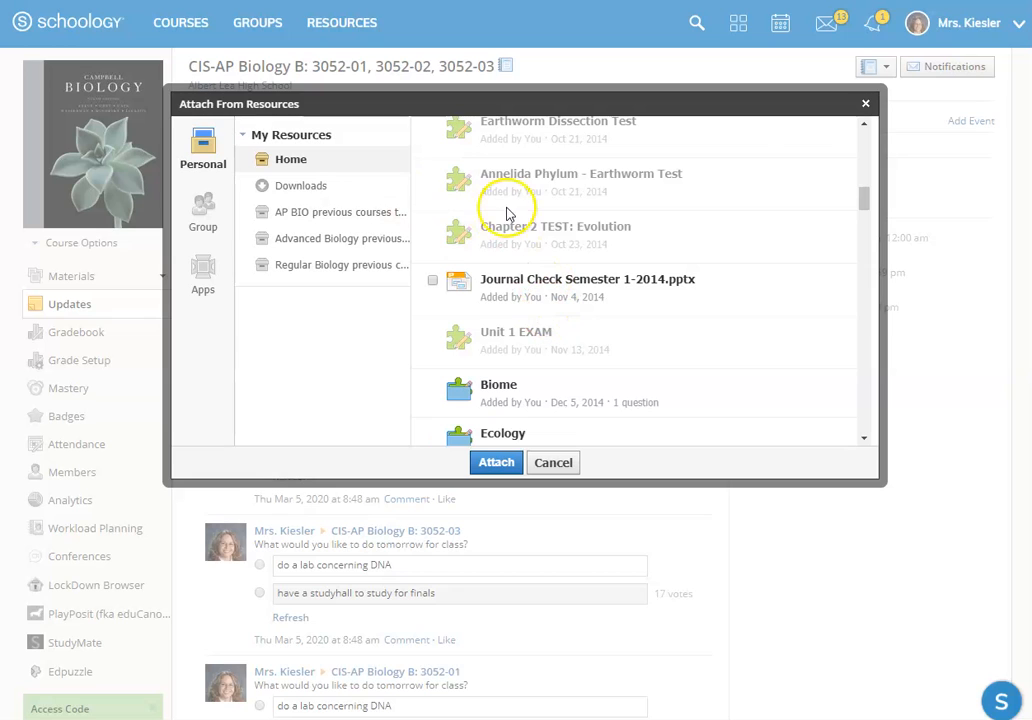
left_click(212, 218)
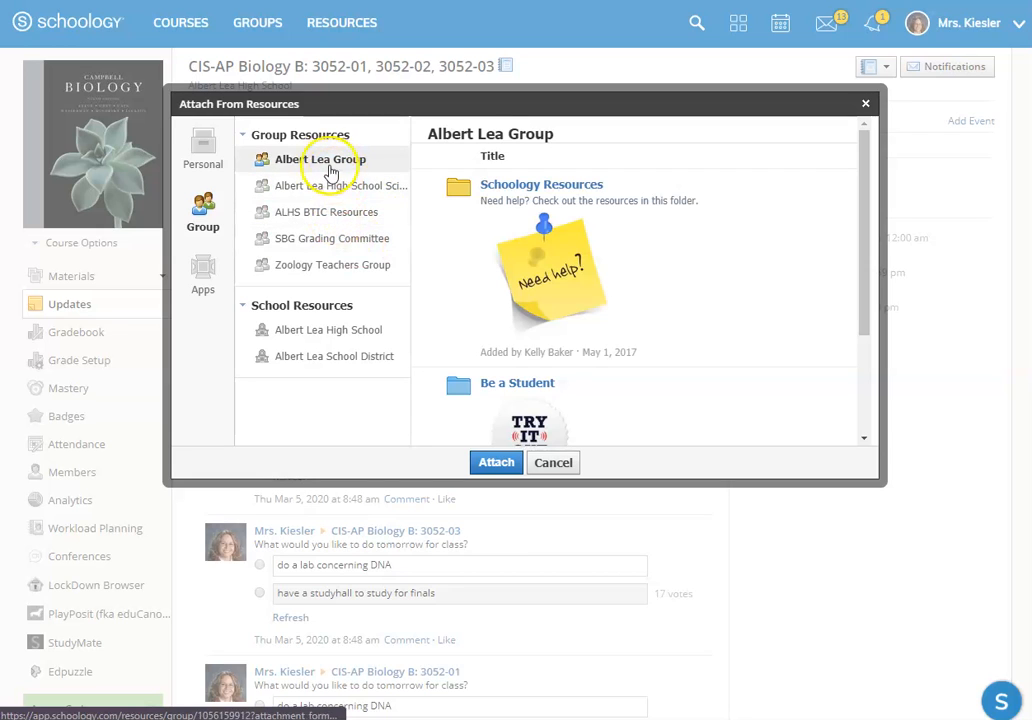
left_click(341, 188)
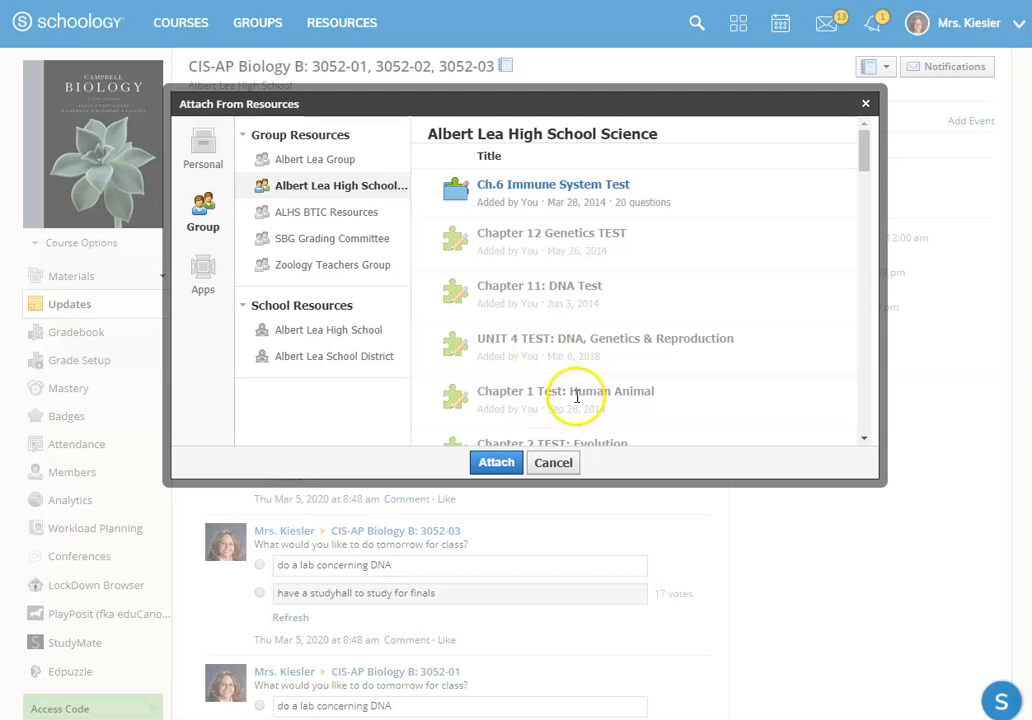
left_click(563, 465)
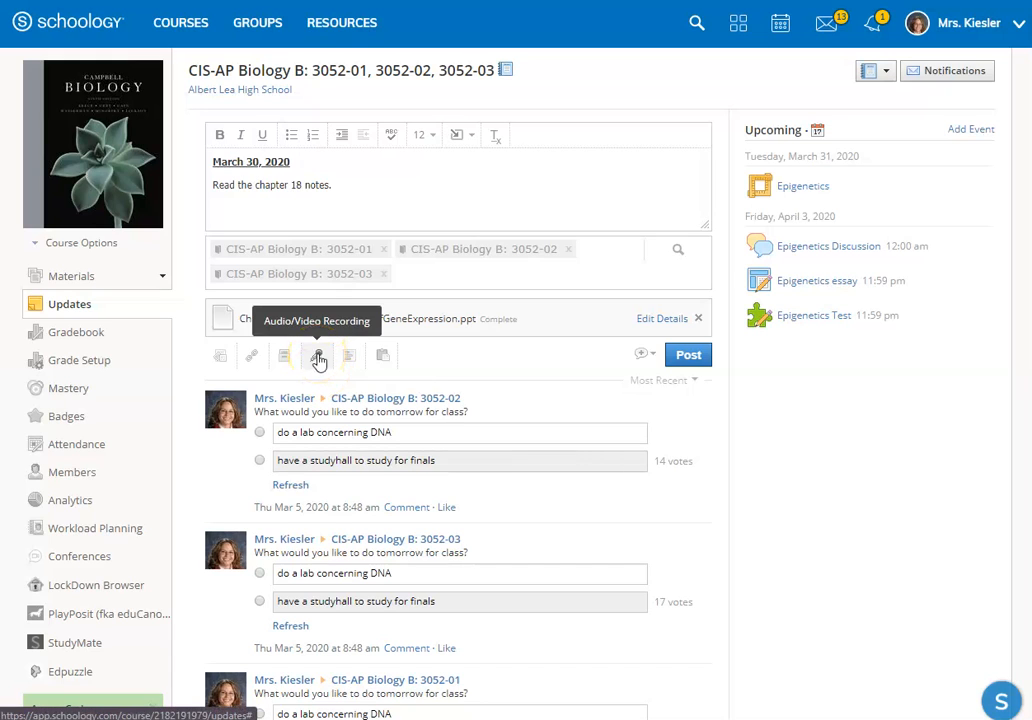
left_click(384, 359)
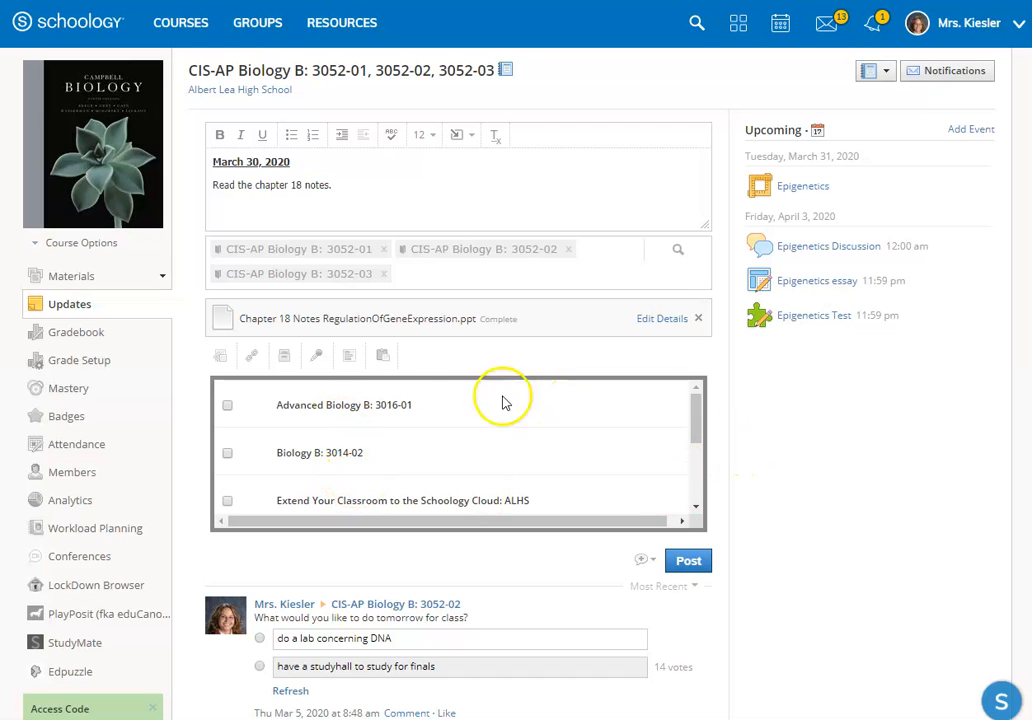
left_click(382, 356)
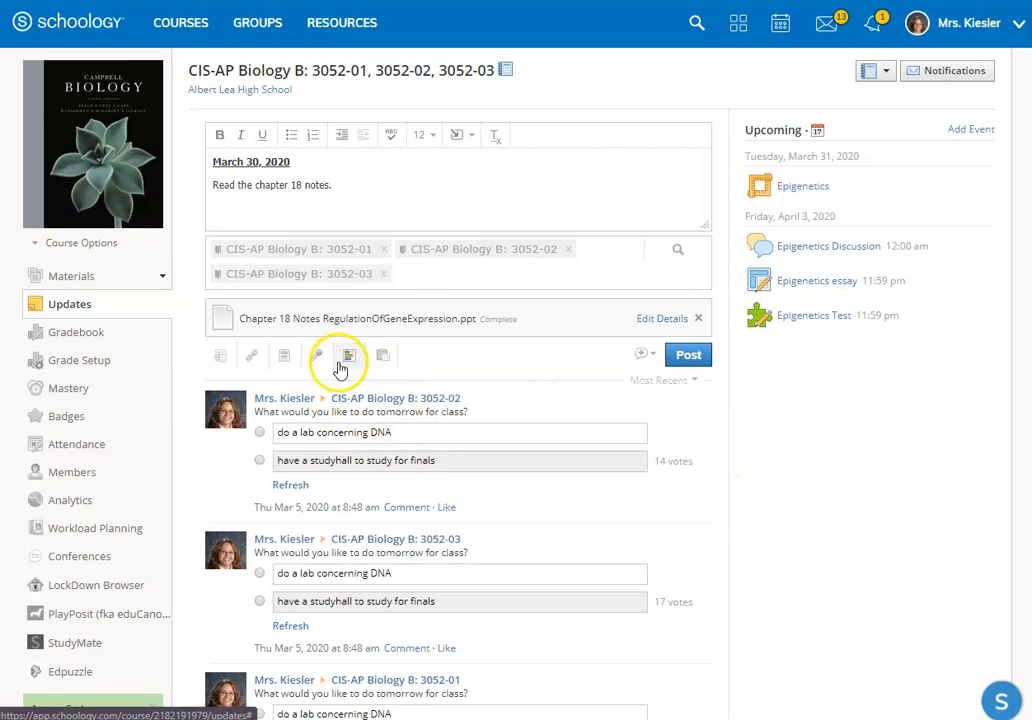
Step: Add a blank poll to the update and look over the votes on the earlier class polls
left_click(347, 358)
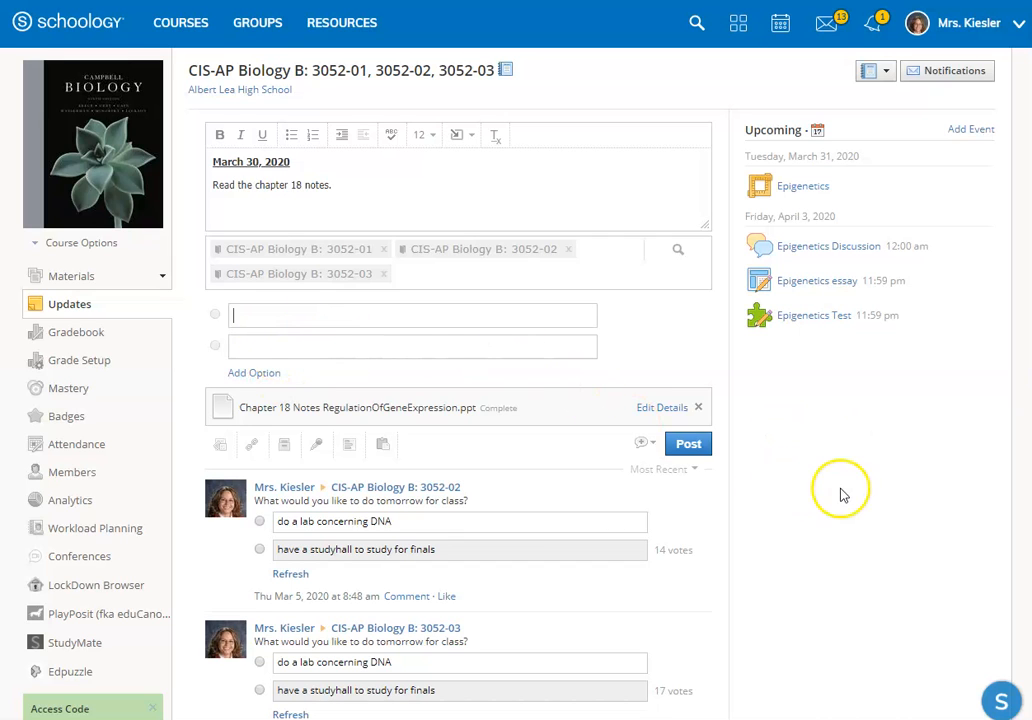
scroll(841, 494, "down", 2)
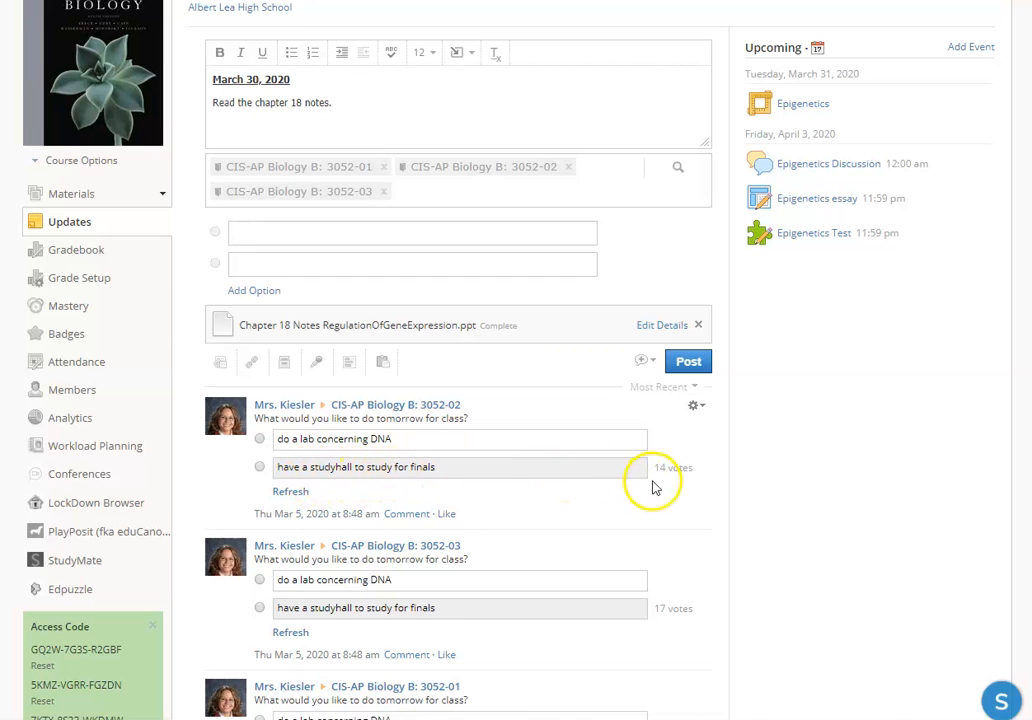
scroll(655, 487, "down", 3)
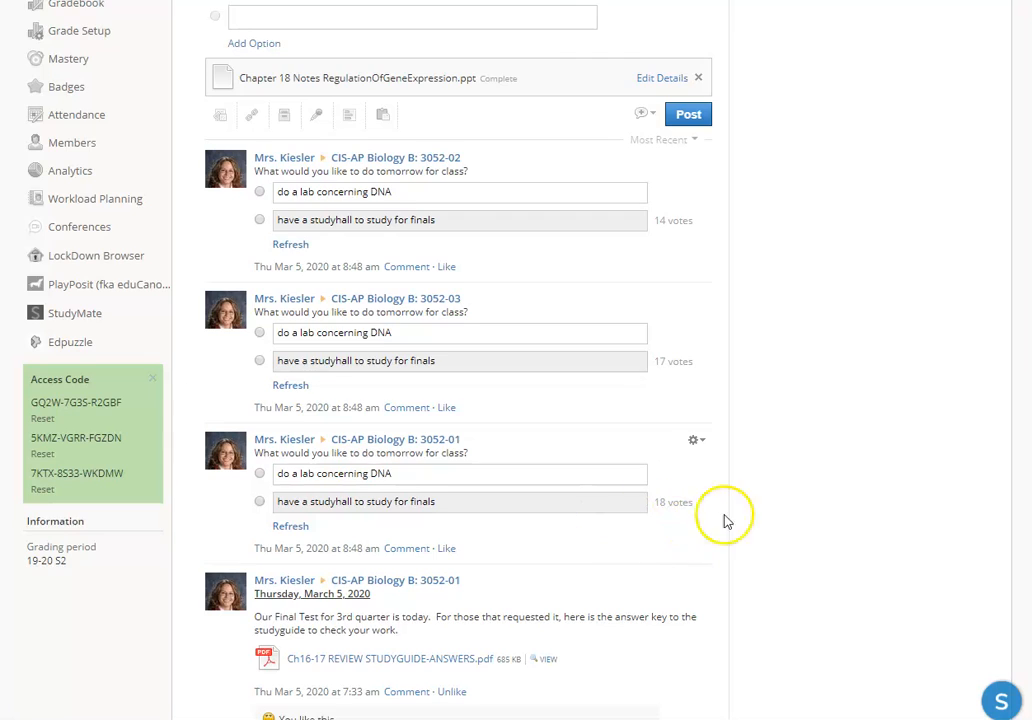
scroll(735, 520, "up", 2)
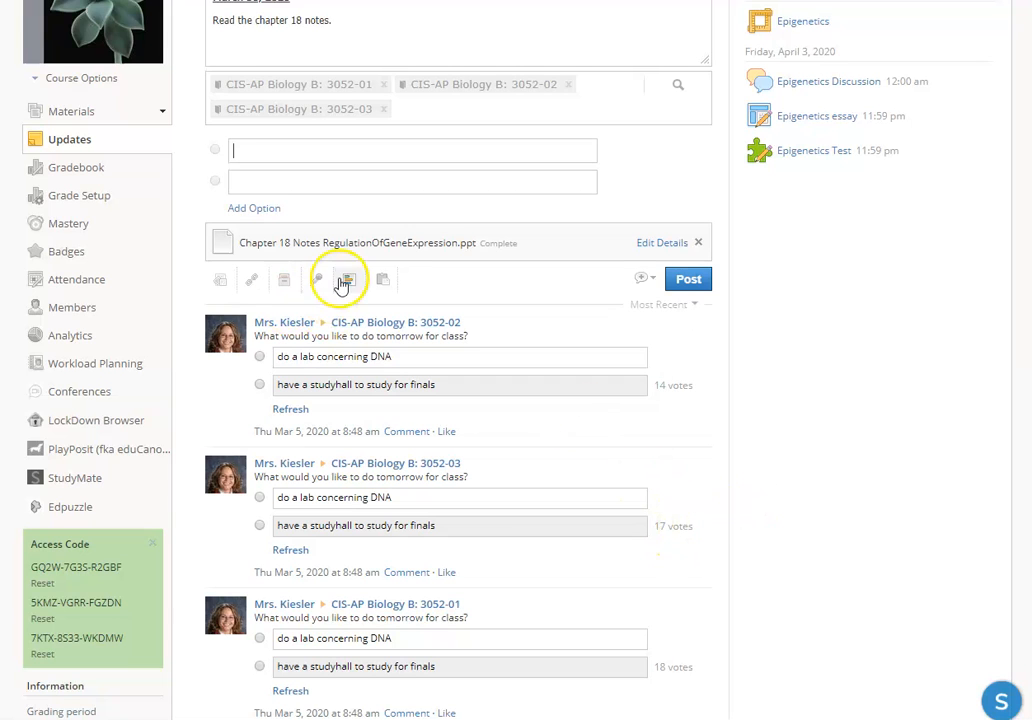
scroll(737, 479, "up", 2)
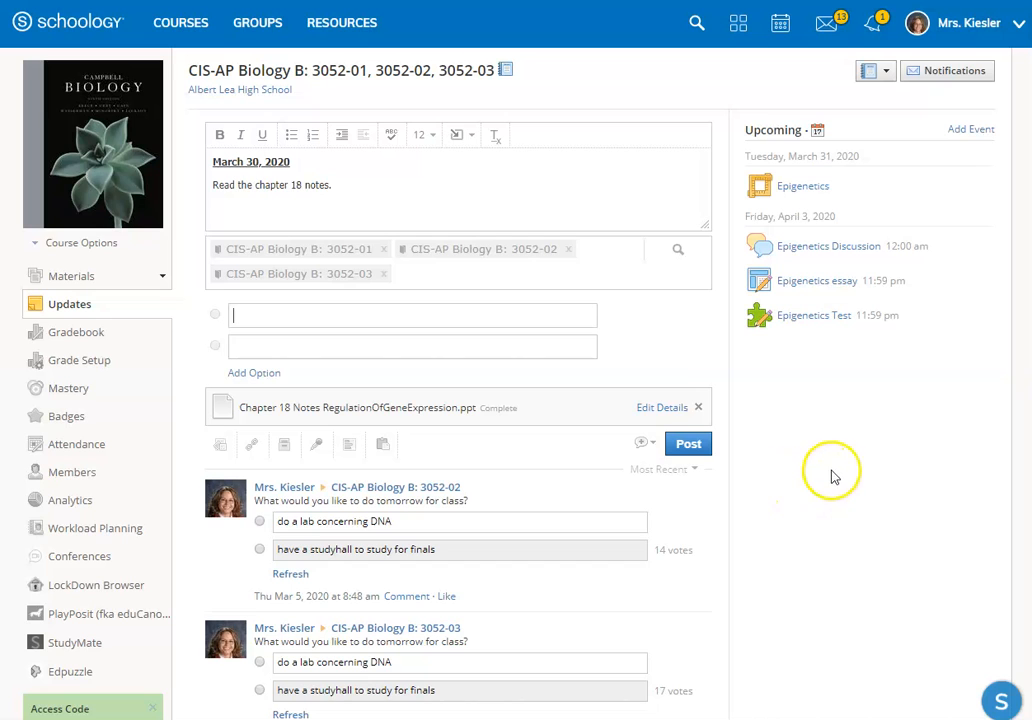
scroll(795, 505, "down", 4)
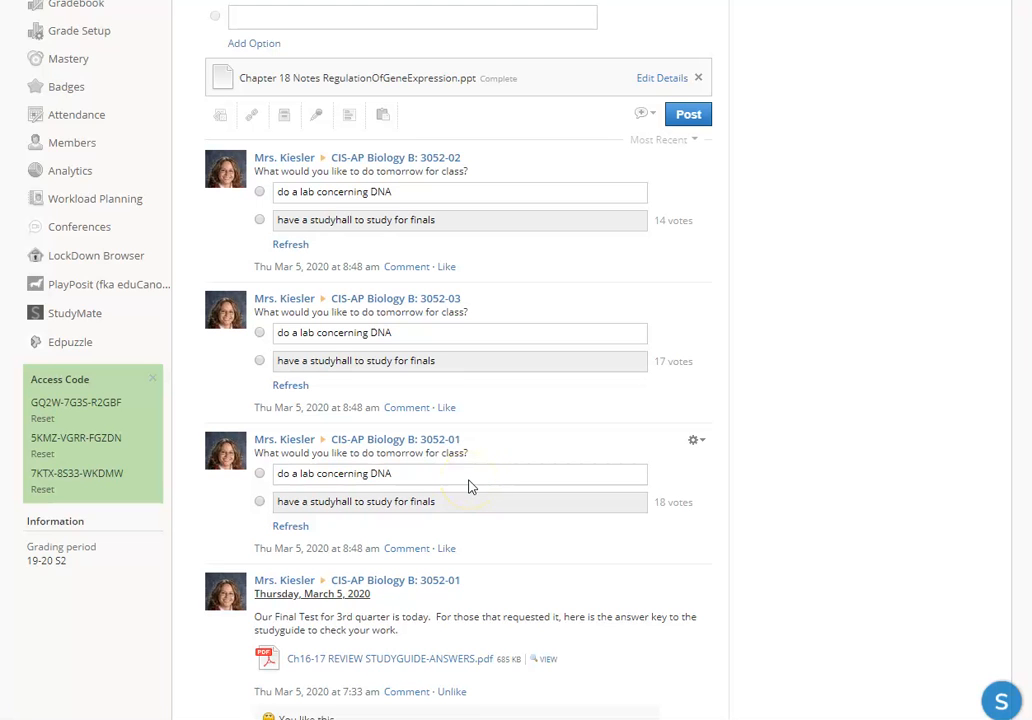
scroll(886, 456, "up", 4)
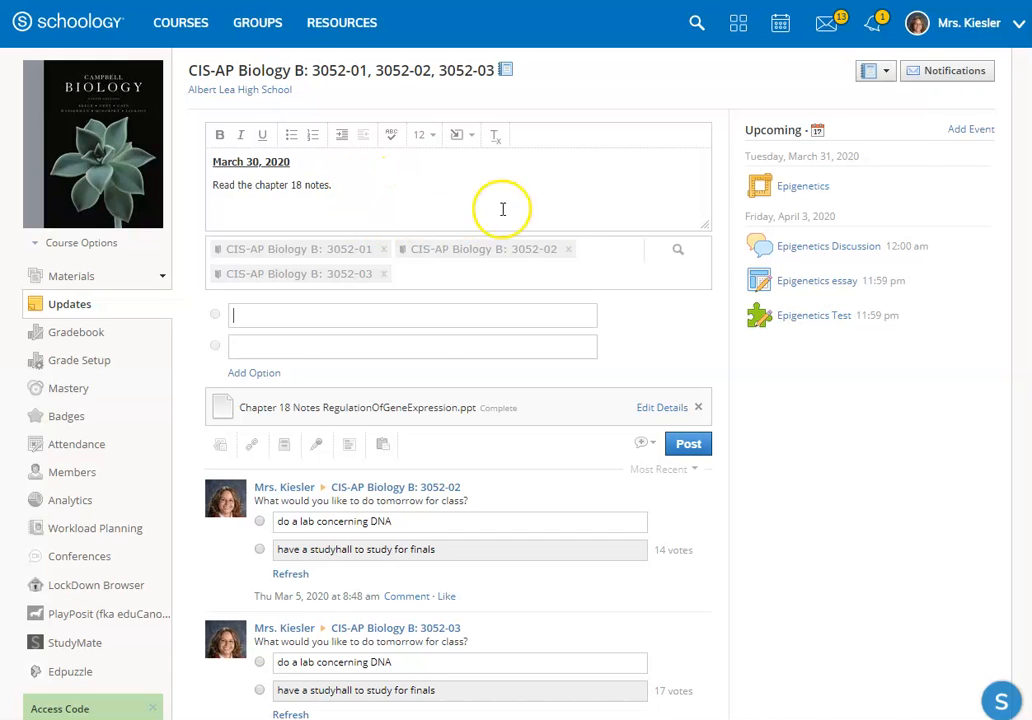
Step: Review the course's email notification settings without changing them, and open the gradebook
left_click(953, 78)
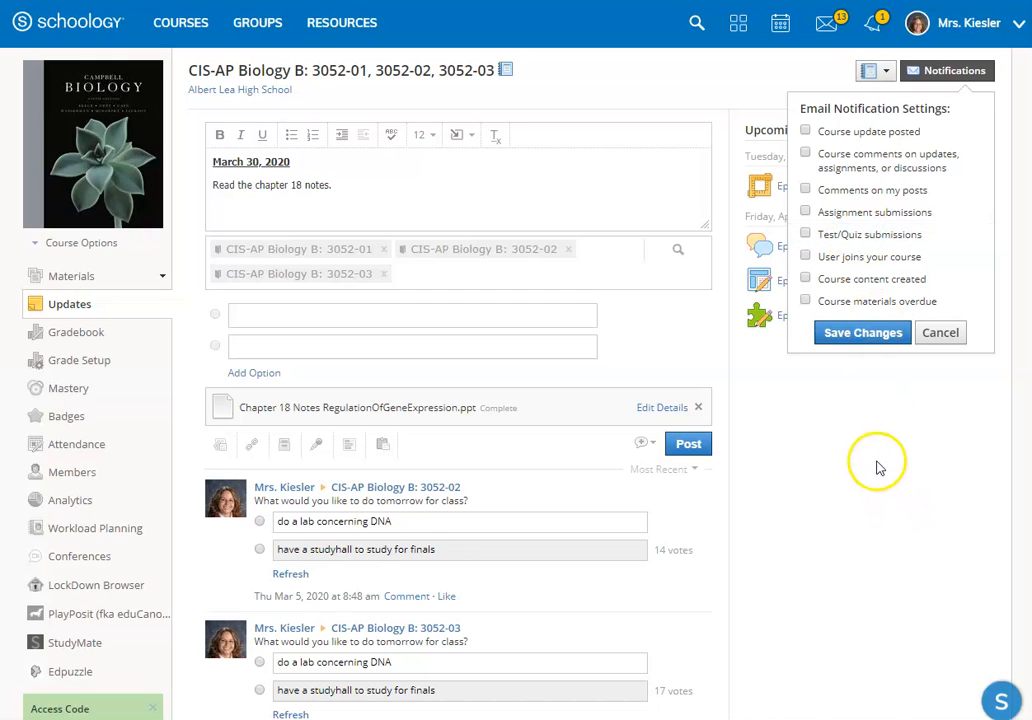
left_click(941, 334)
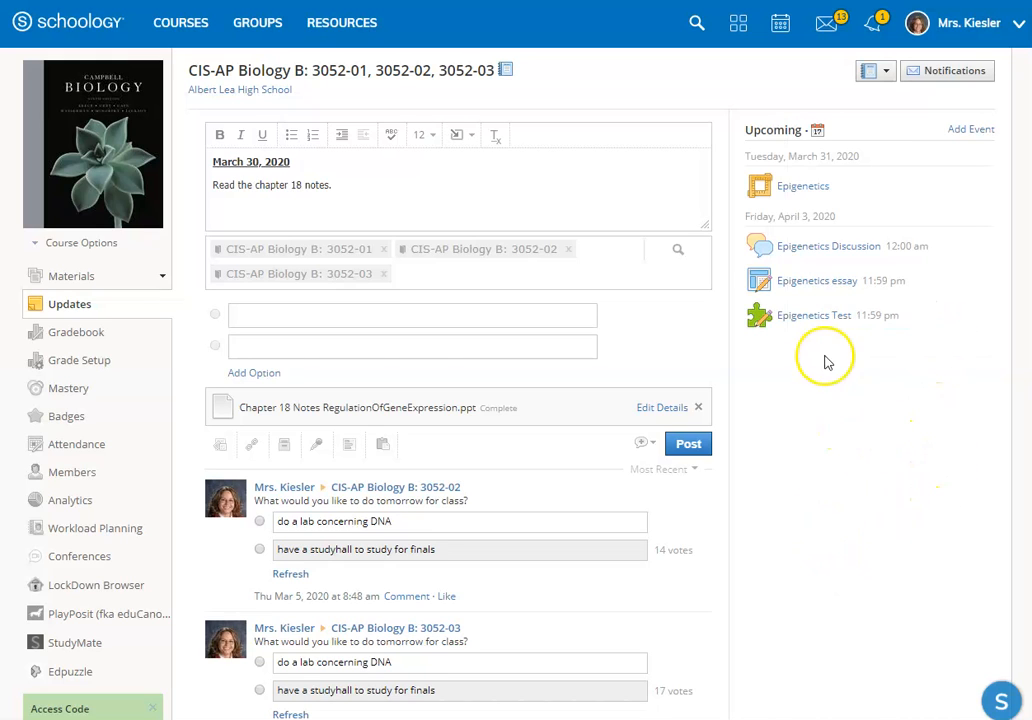
left_click(82, 338)
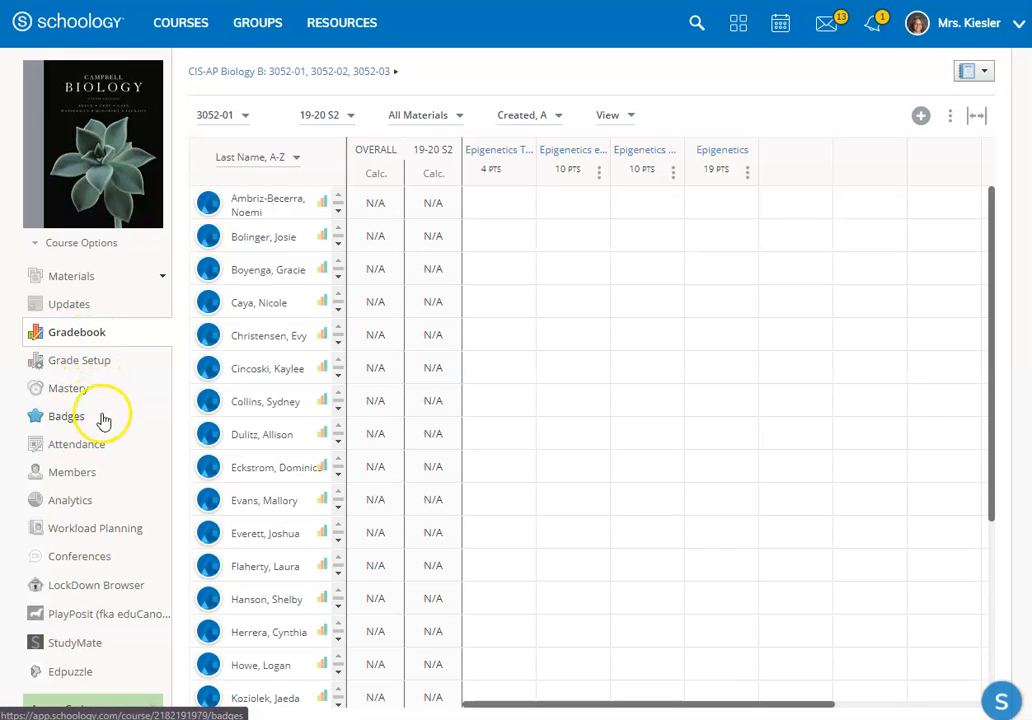
Step: Open the course's member list and review the messaging, course preview and enrollment options for the first student
left_click(72, 472)
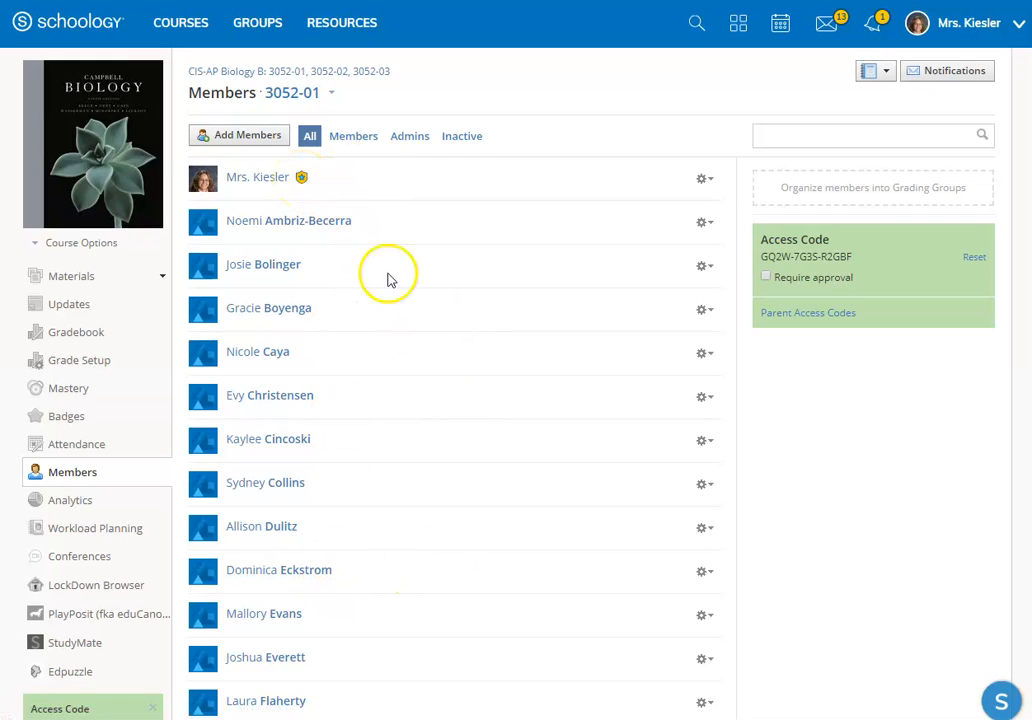
left_click(706, 225)
left_click(690, 249)
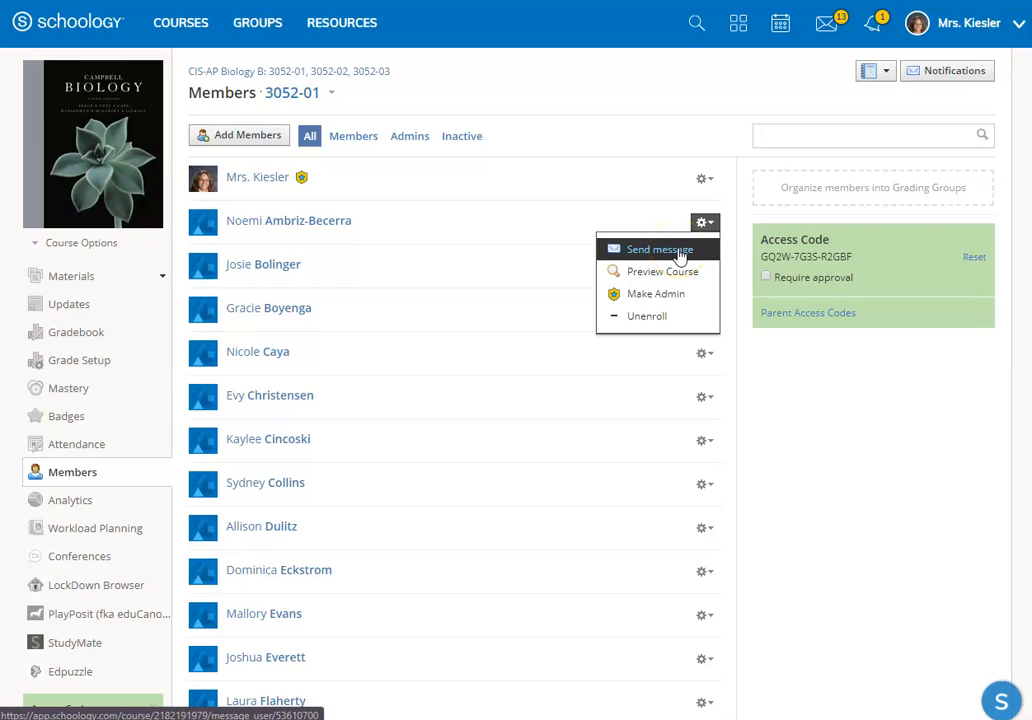
left_click(660, 273)
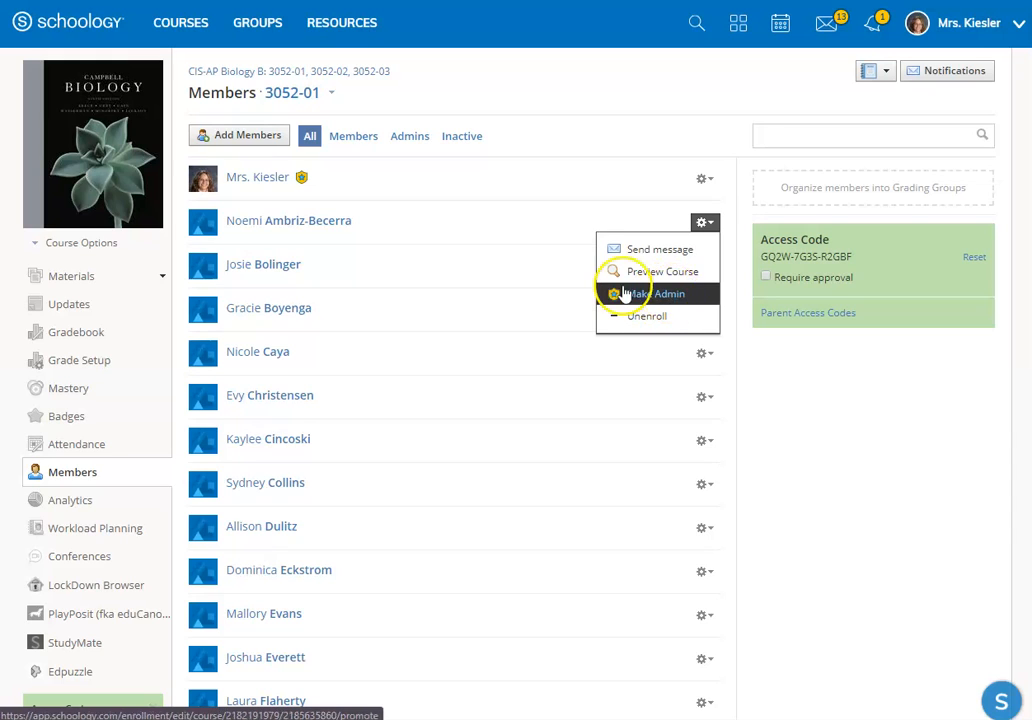
left_click(478, 235)
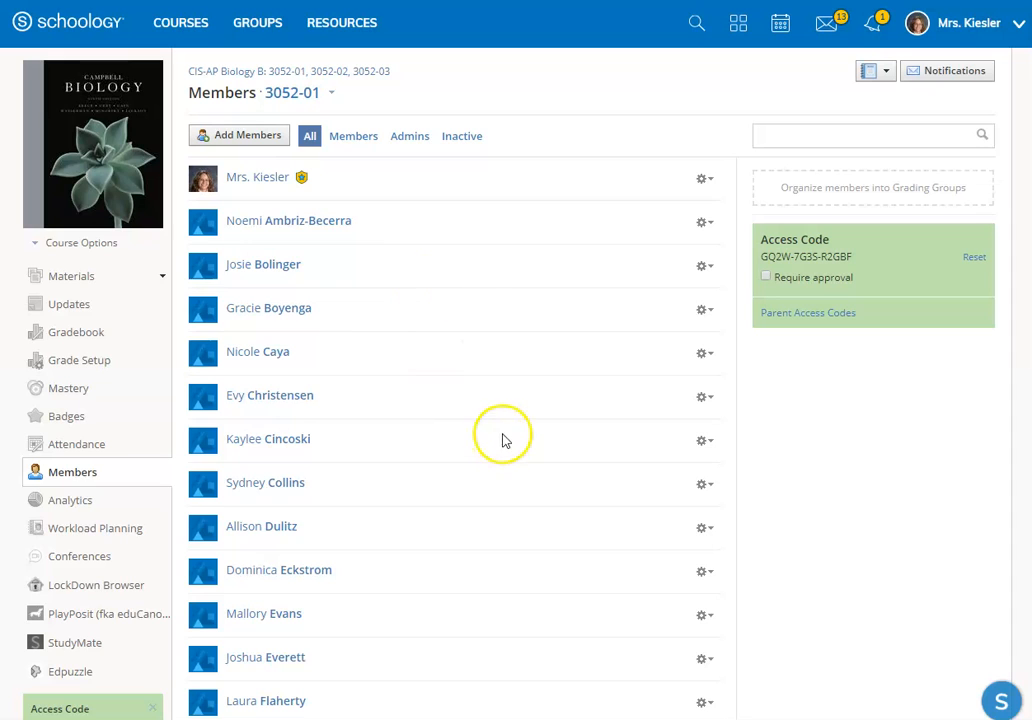
Step: Look over the members of section 3052-01 and the course access codes, and review the available course options
scroll(505, 415, "down", 2)
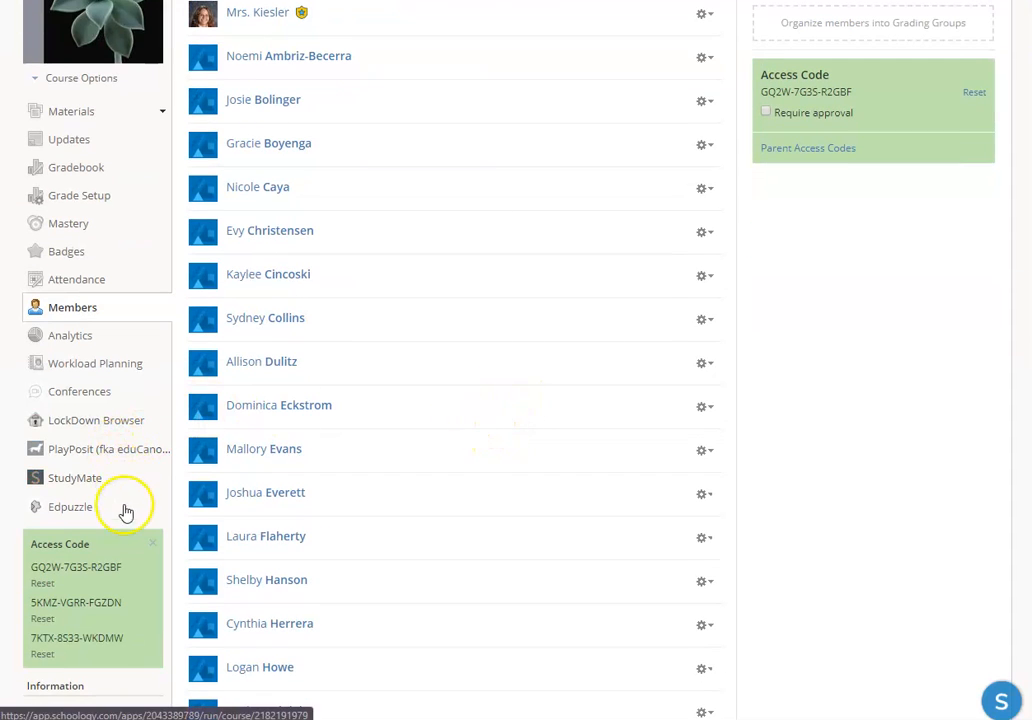
scroll(113, 470, "down", 1)
scroll(113, 470, "down", 1)
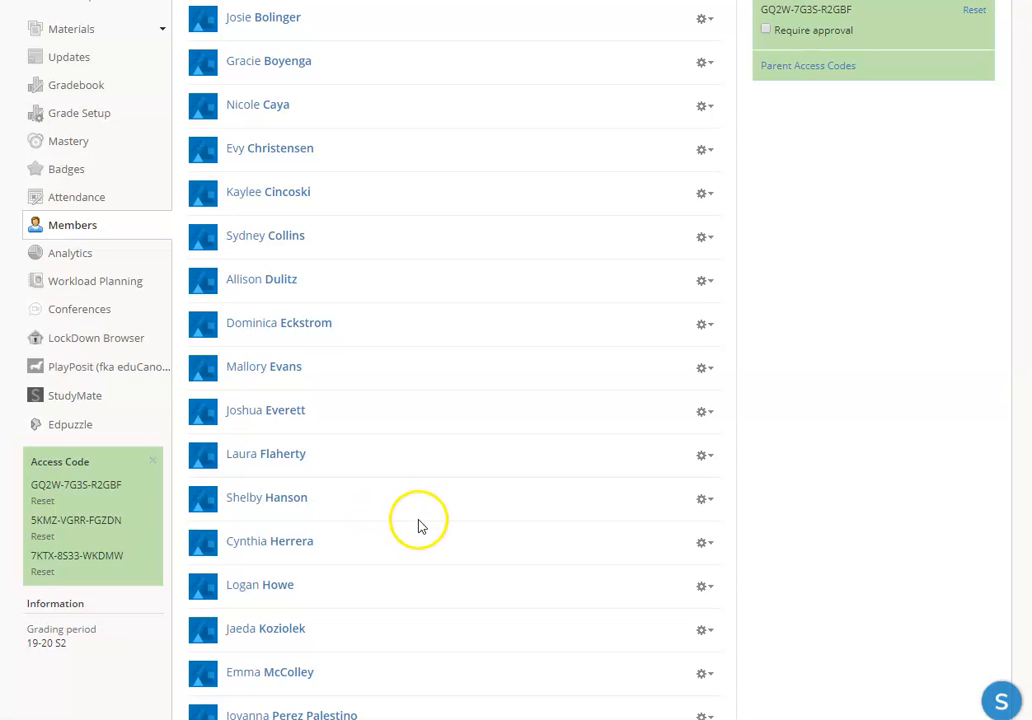
scroll(419, 527, "up", 3)
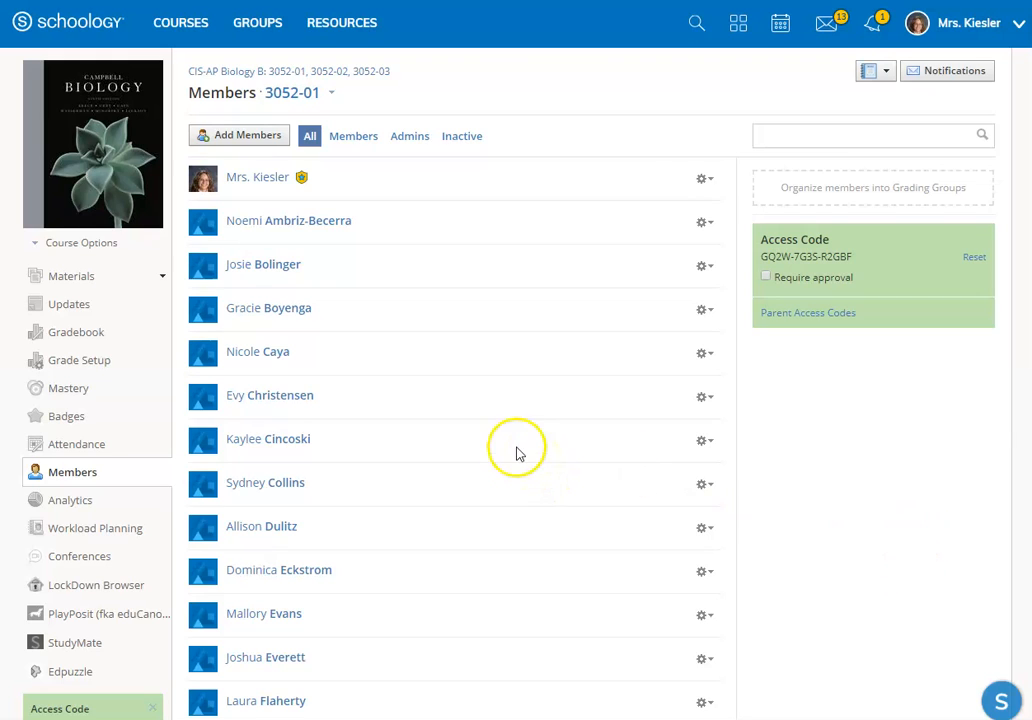
scroll(518, 453, "down", 3)
scroll(533, 476, "down", 3)
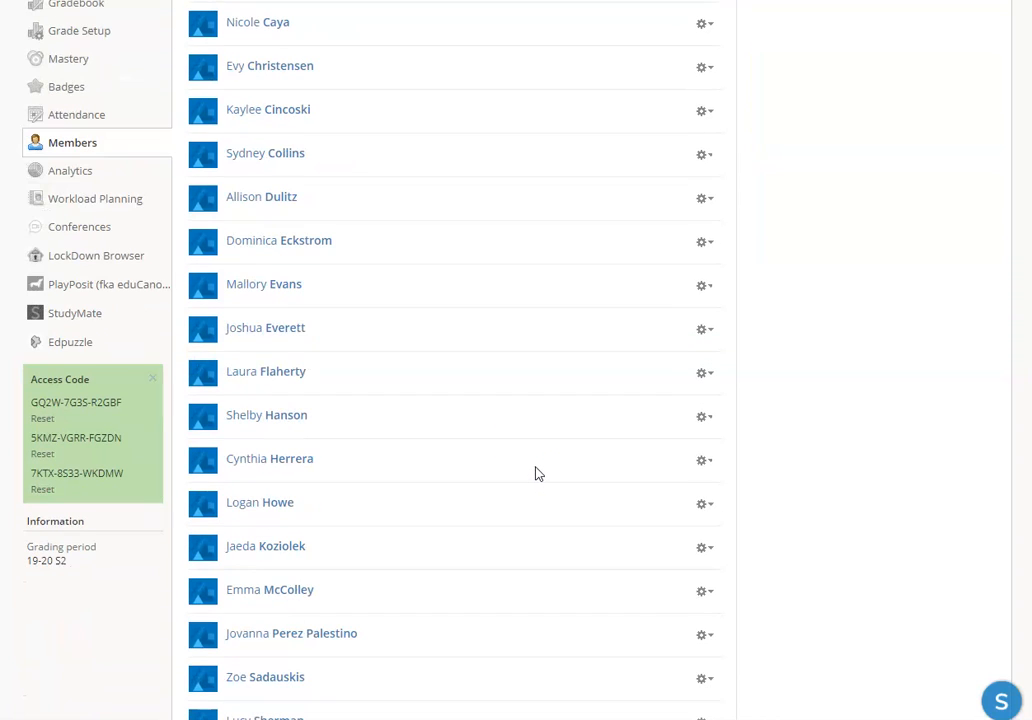
scroll(536, 473, "up", 6)
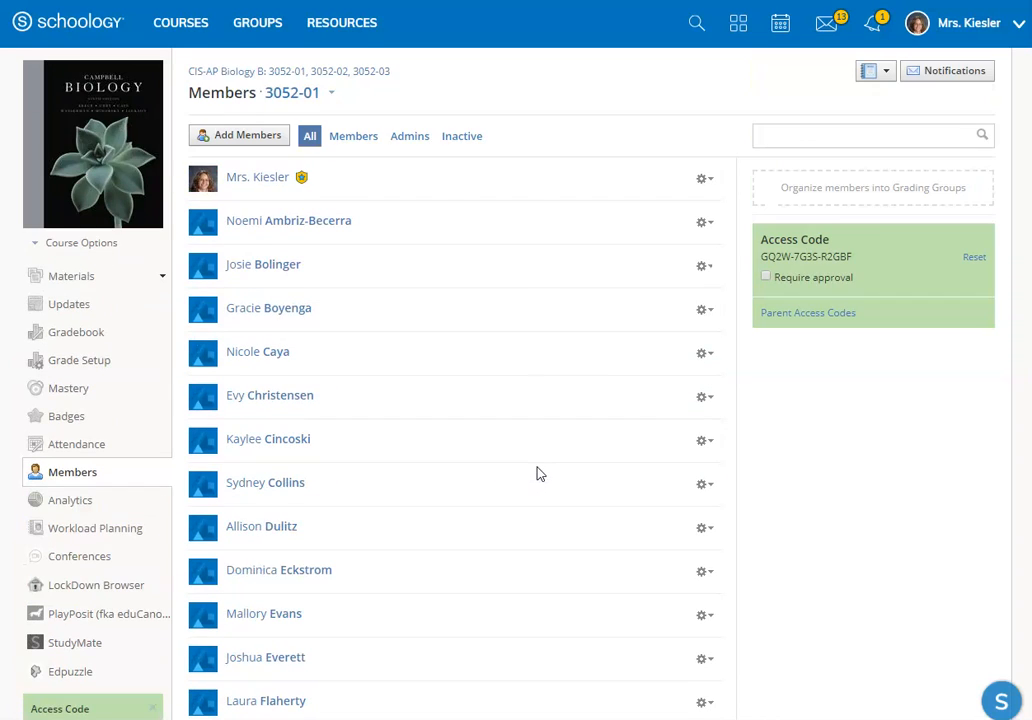
left_click(77, 244)
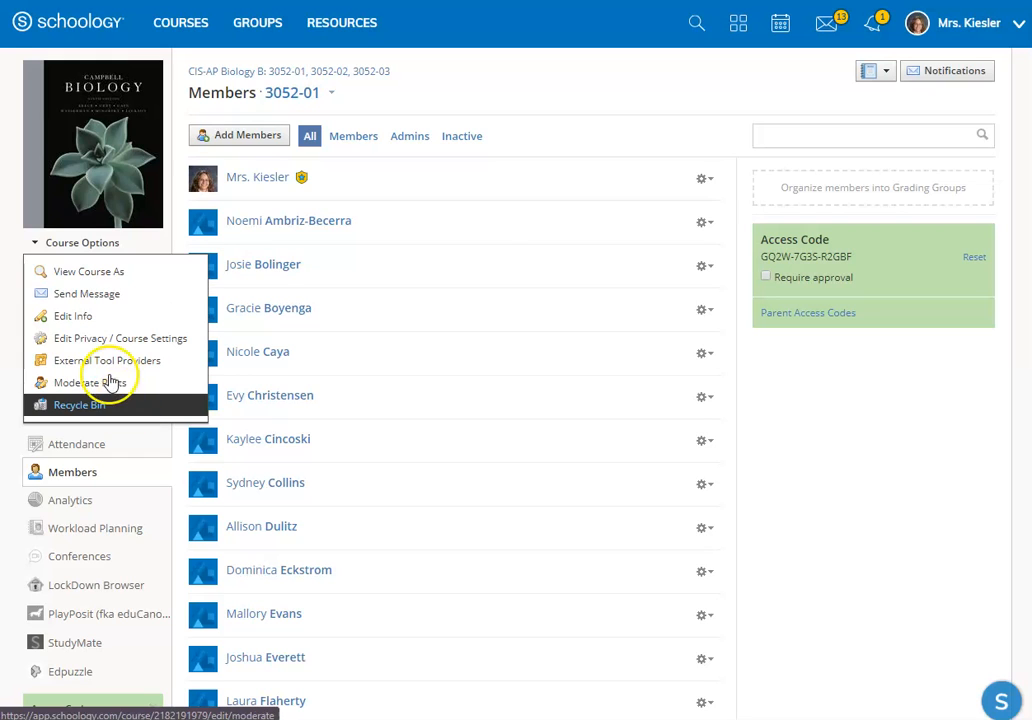
left_click(482, 90)
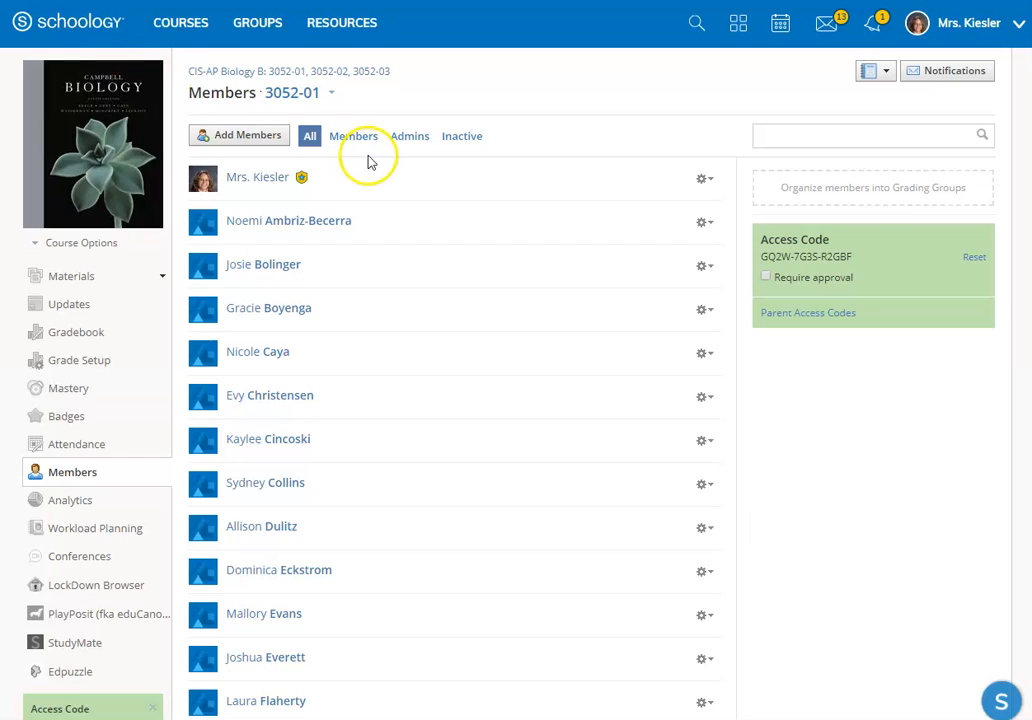
Step: Look over the Google Drive files through the resource apps, and open the page for installing more apps
left_click(345, 26)
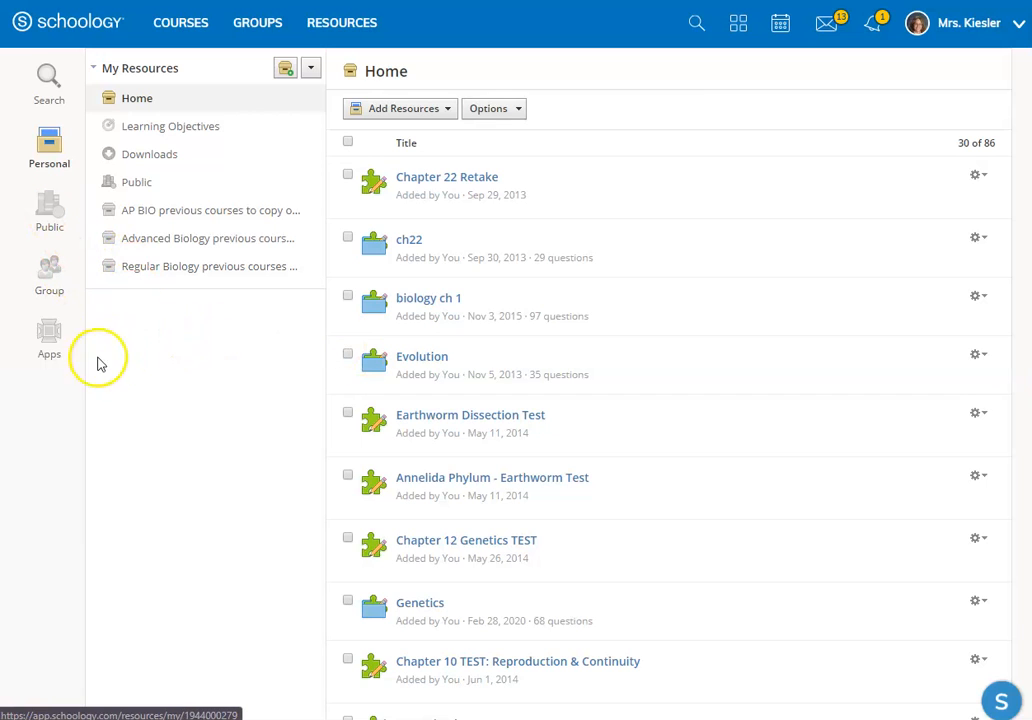
left_click(51, 336)
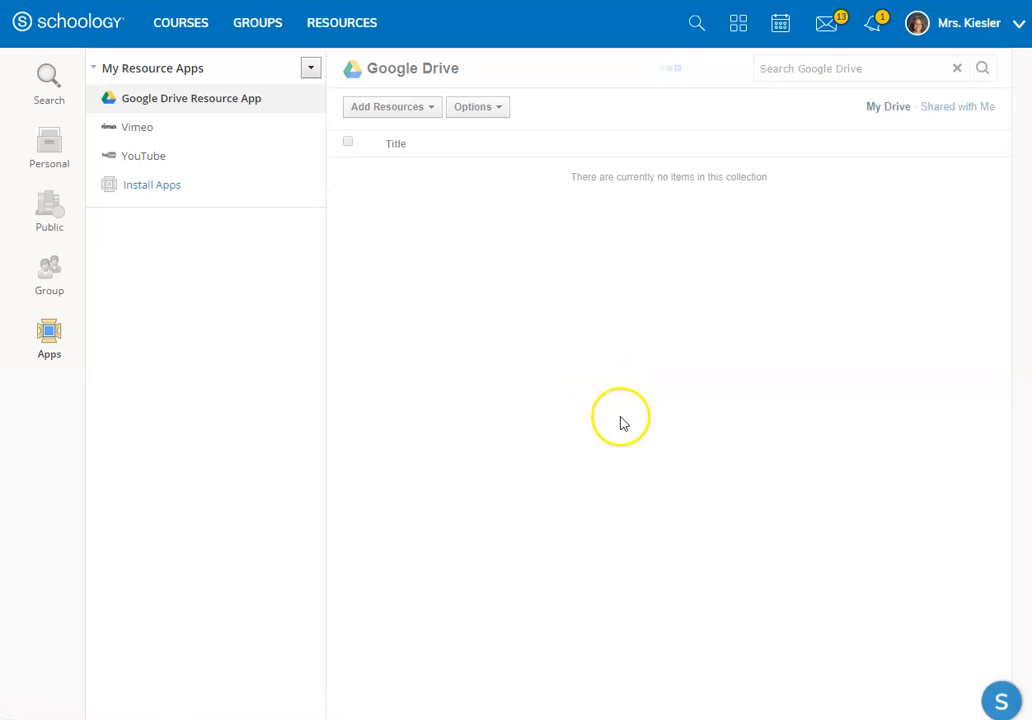
left_click(240, 104)
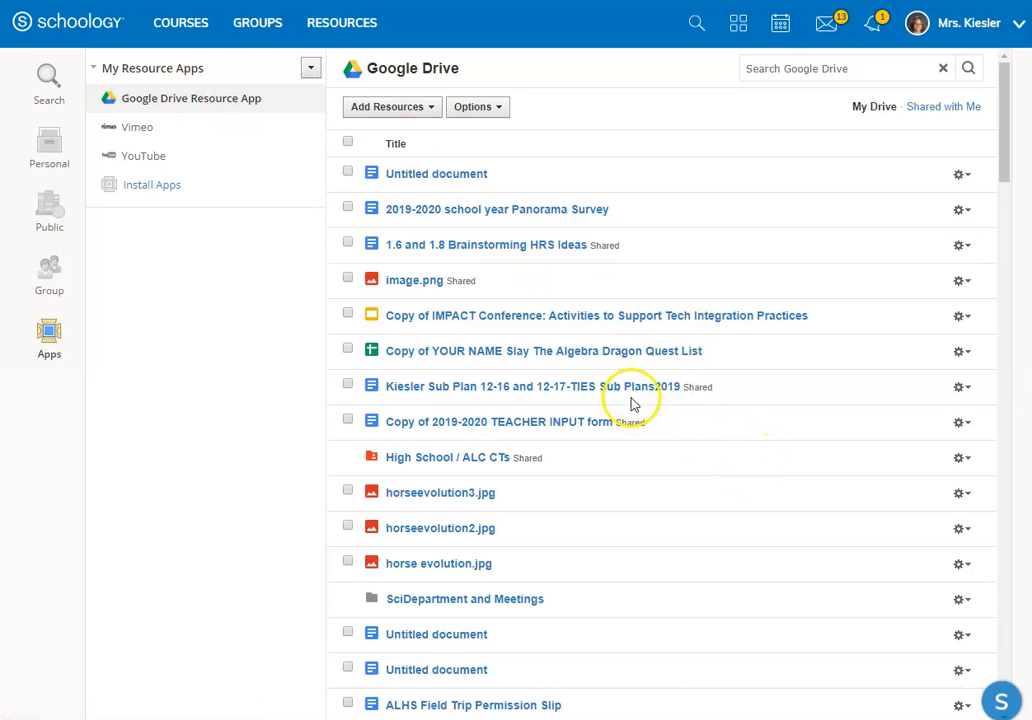
left_click(50, 333)
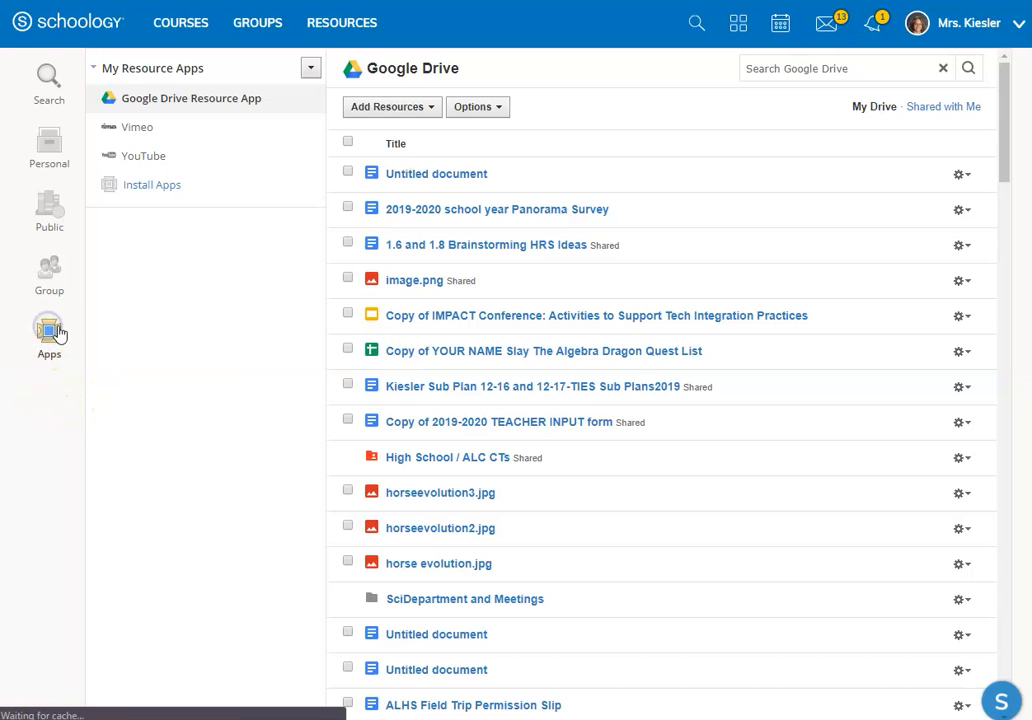
left_click(148, 189)
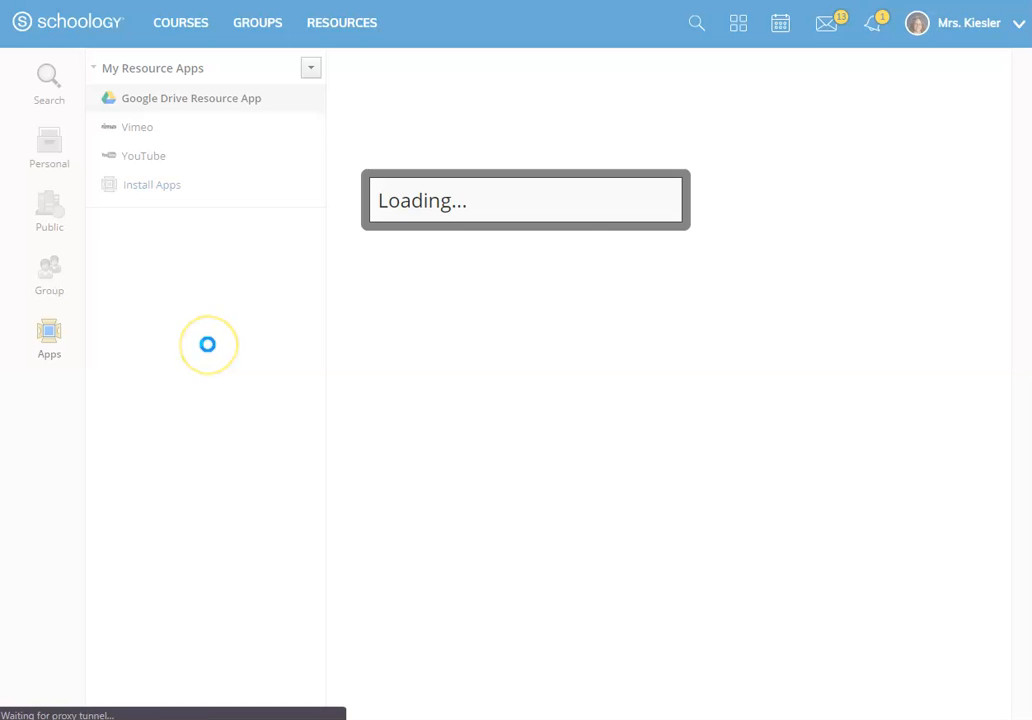
Step: Review the resource apps available to install, and close the list without installing any
left_click(481, 284)
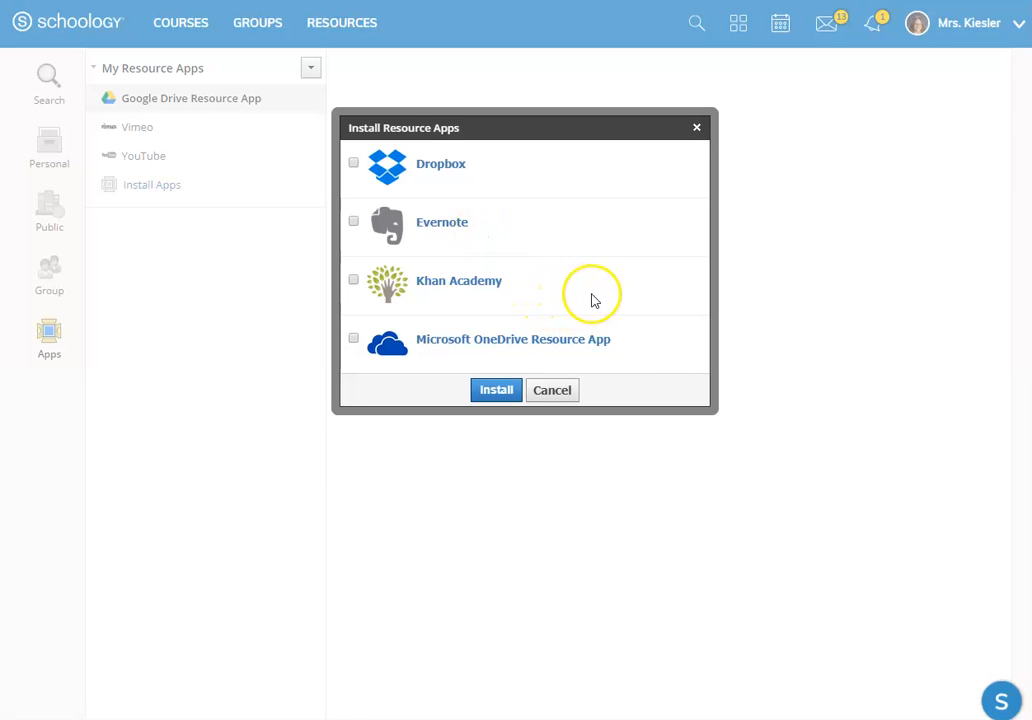
scroll(592, 300, "down", 1)
scroll(636, 356, "up", 1)
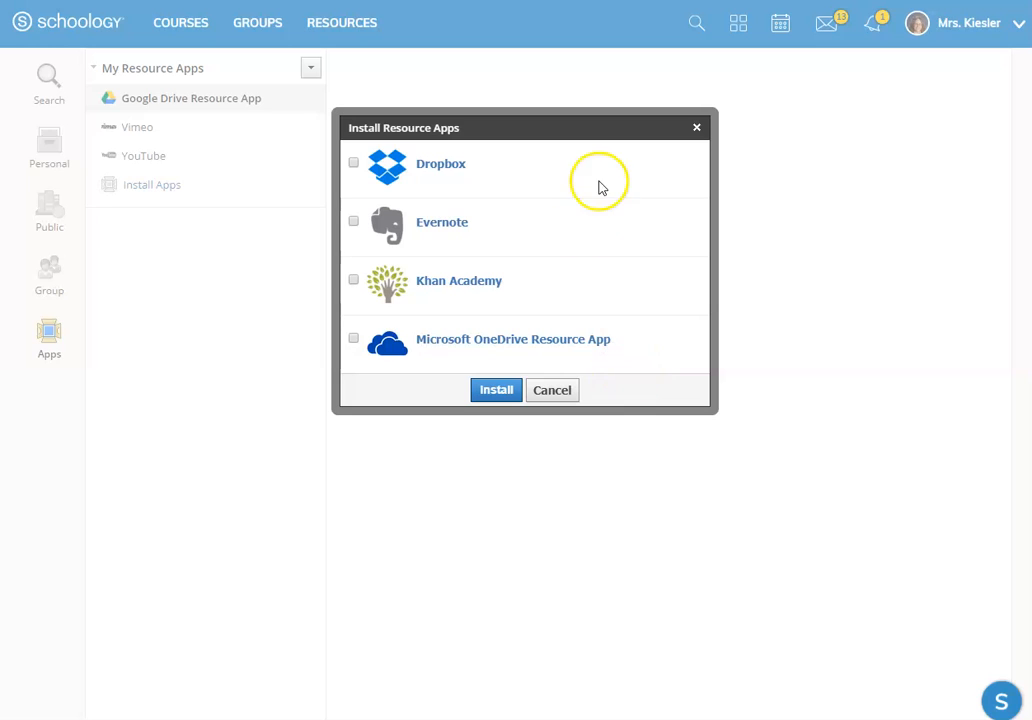
left_click(696, 130)
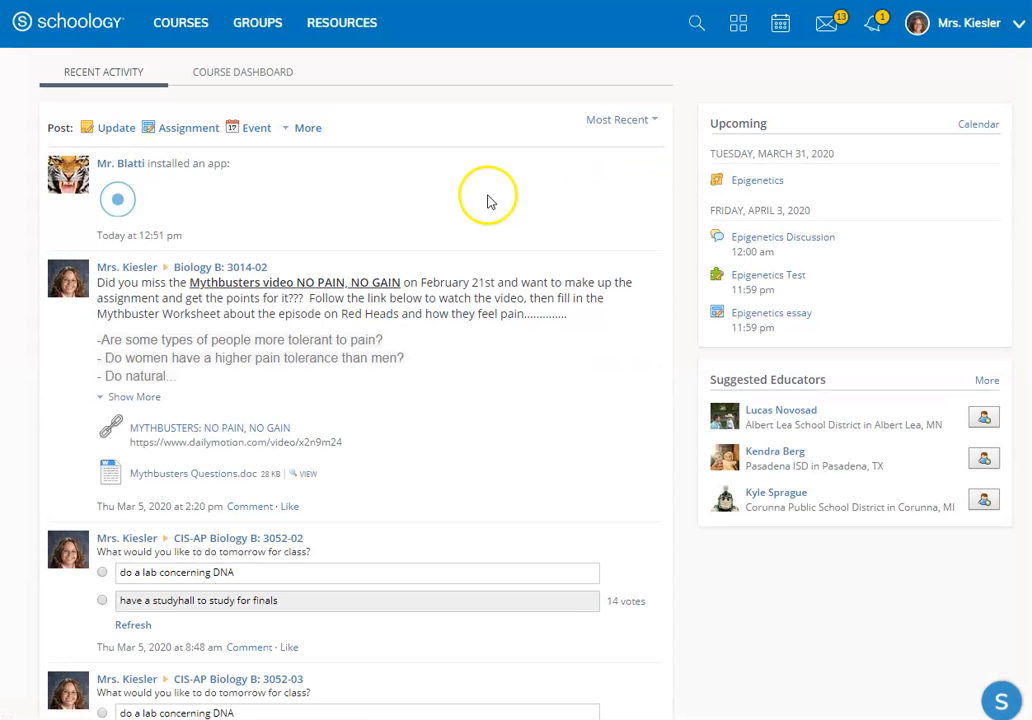
Step: Open the App Center and browse the catalogue of apps that can be added to Schoology
left_click(736, 30)
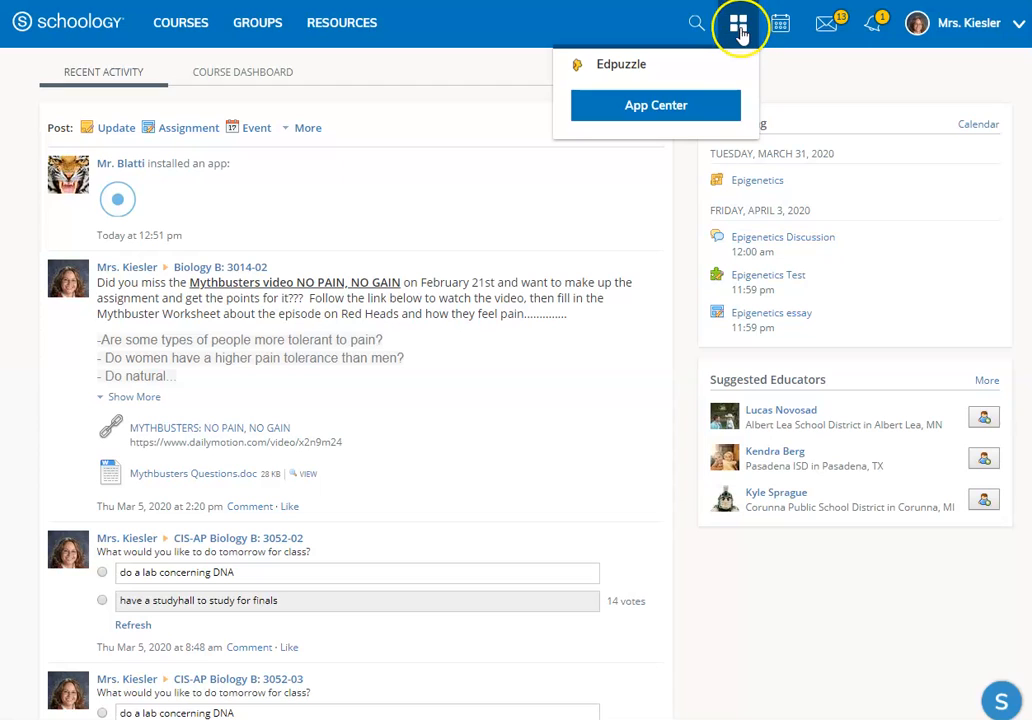
left_click(670, 110)
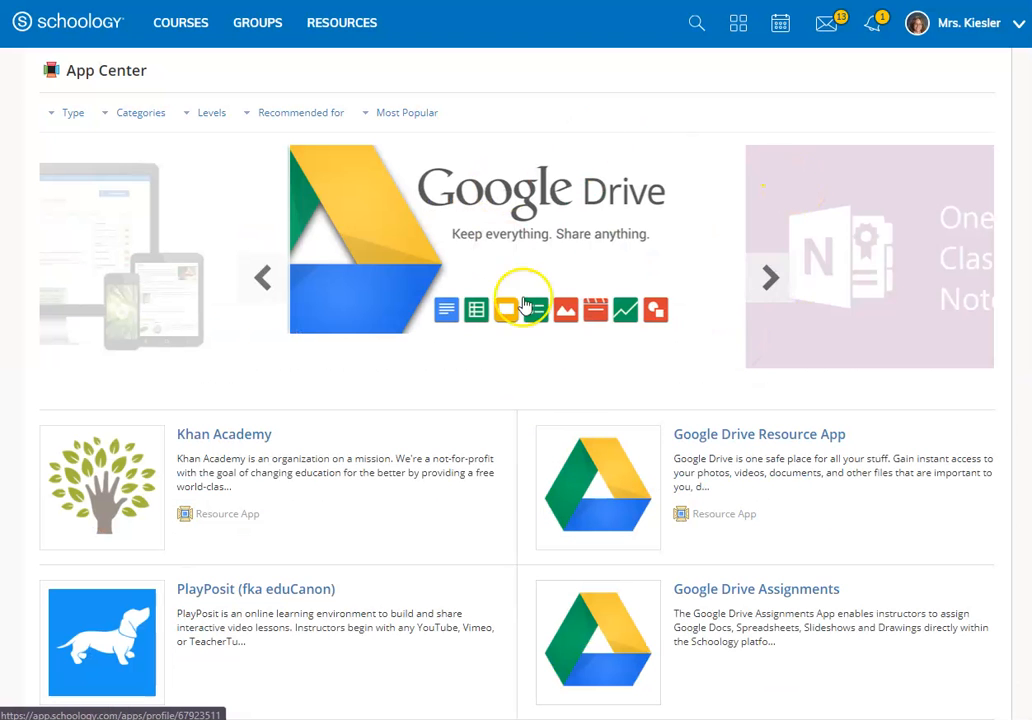
scroll(790, 480, "down", 3)
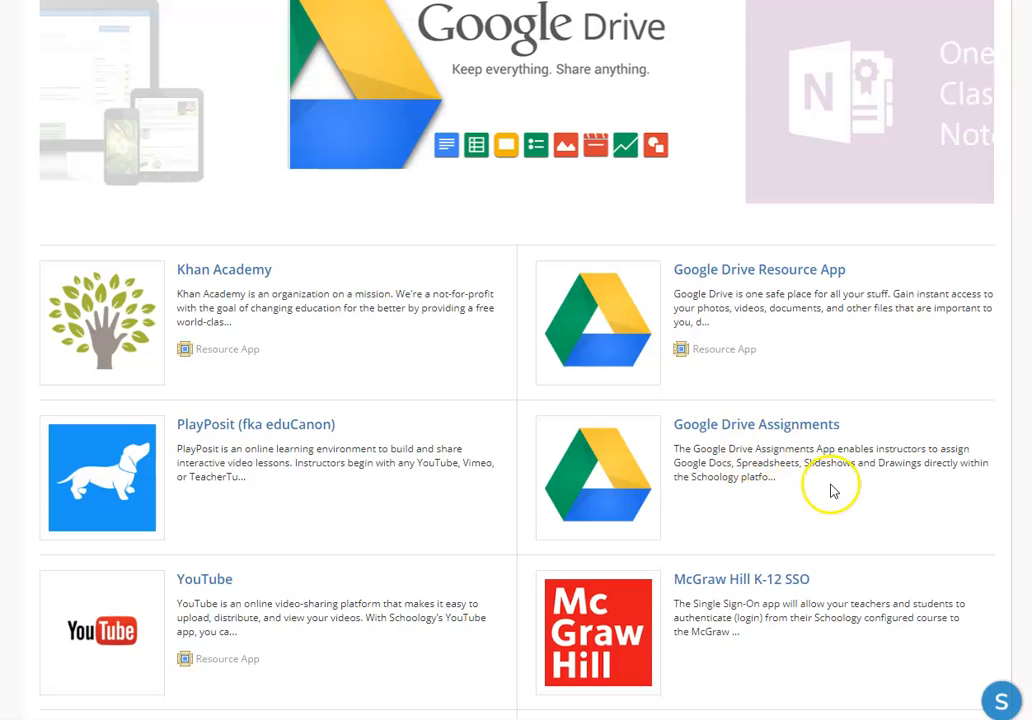
scroll(830, 486, "down", 3)
scroll(826, 485, "down", 2)
scroll(826, 484, "down", 1)
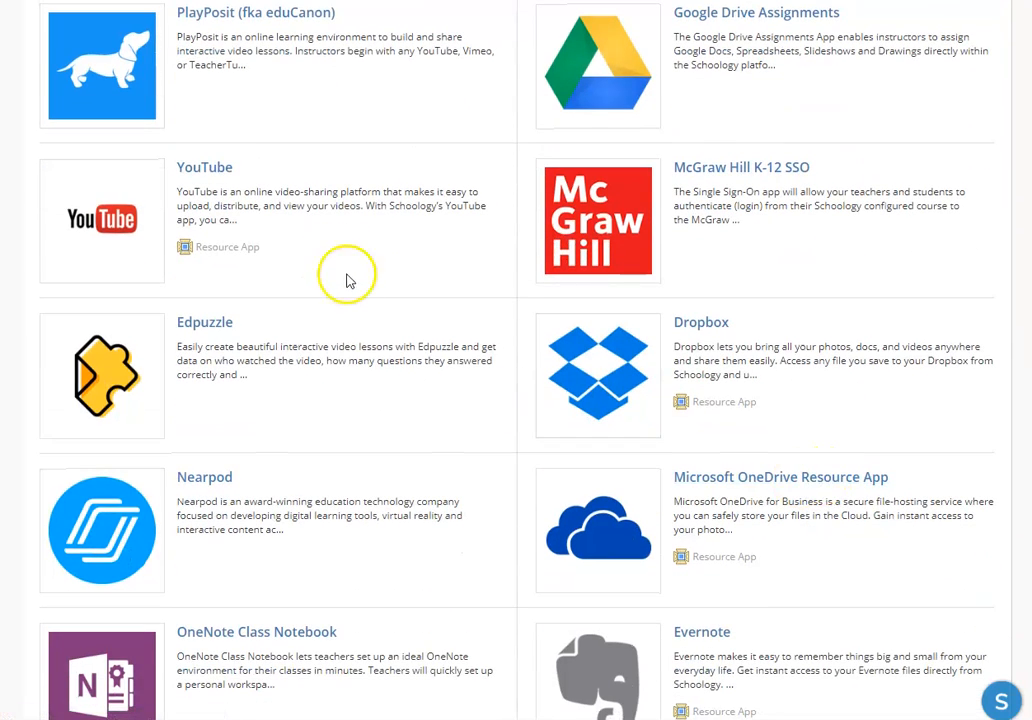
scroll(800, 438, "down", 1)
scroll(800, 438, "down", 2)
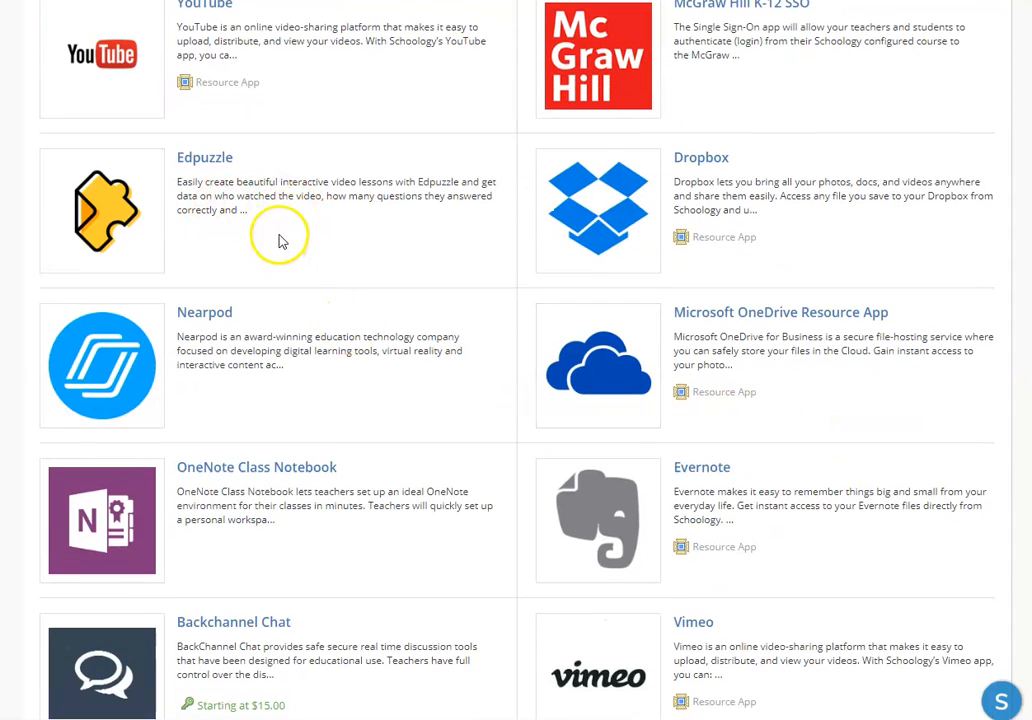
scroll(295, 236, "down", 2)
scroll(295, 238, "down", 3)
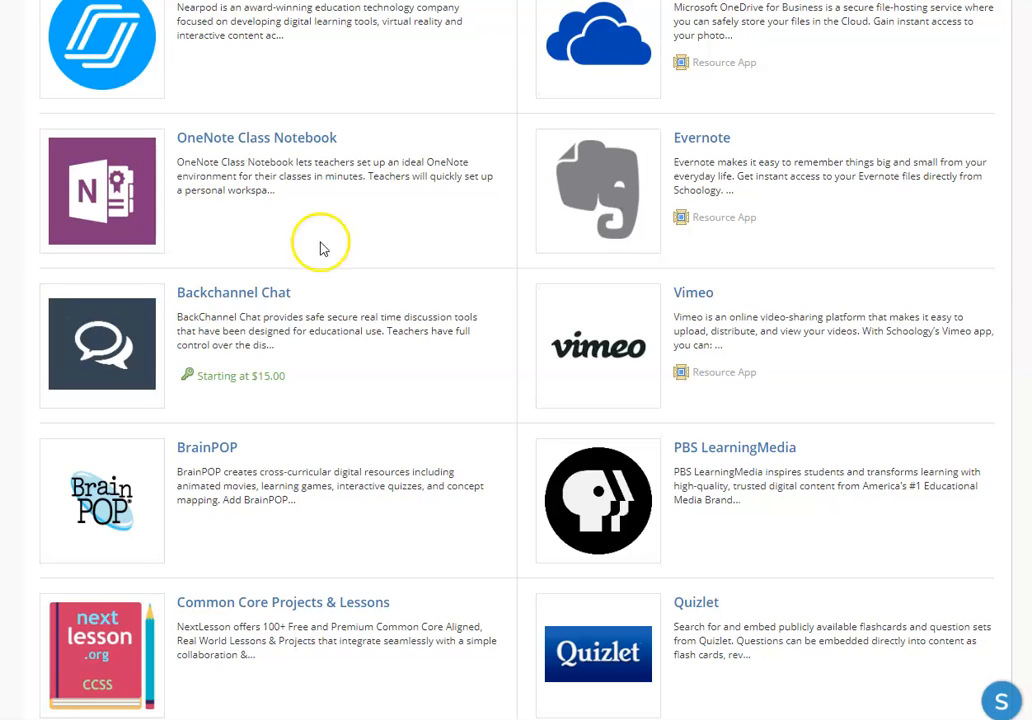
scroll(366, 293, "down", 4)
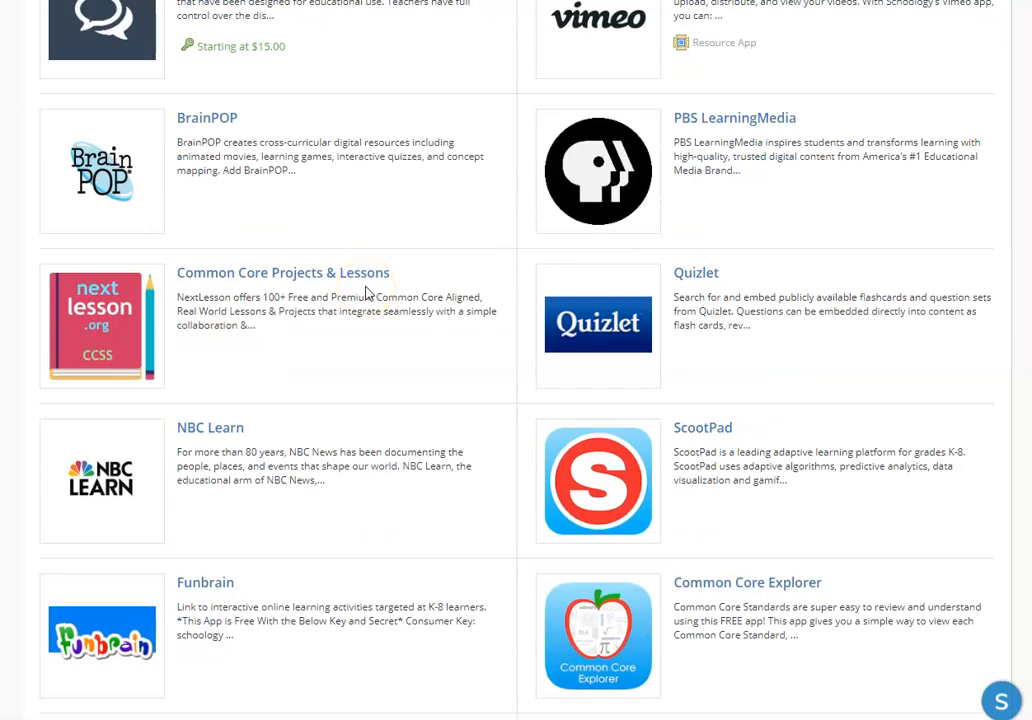
scroll(366, 293, "down", 5)
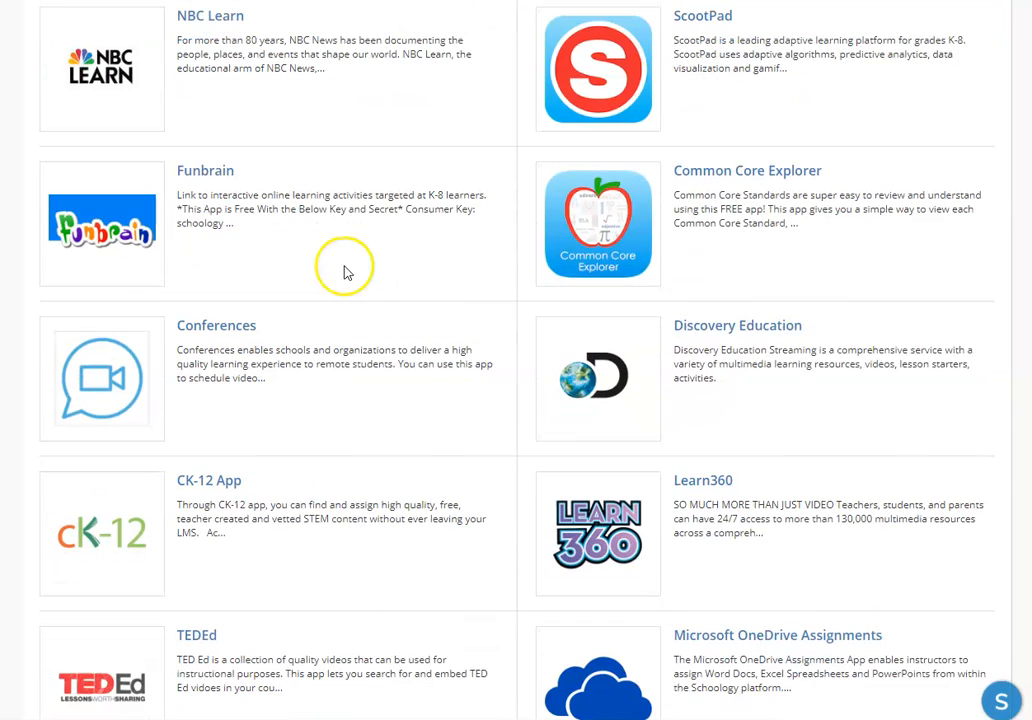
scroll(431, 276, "up", 15)
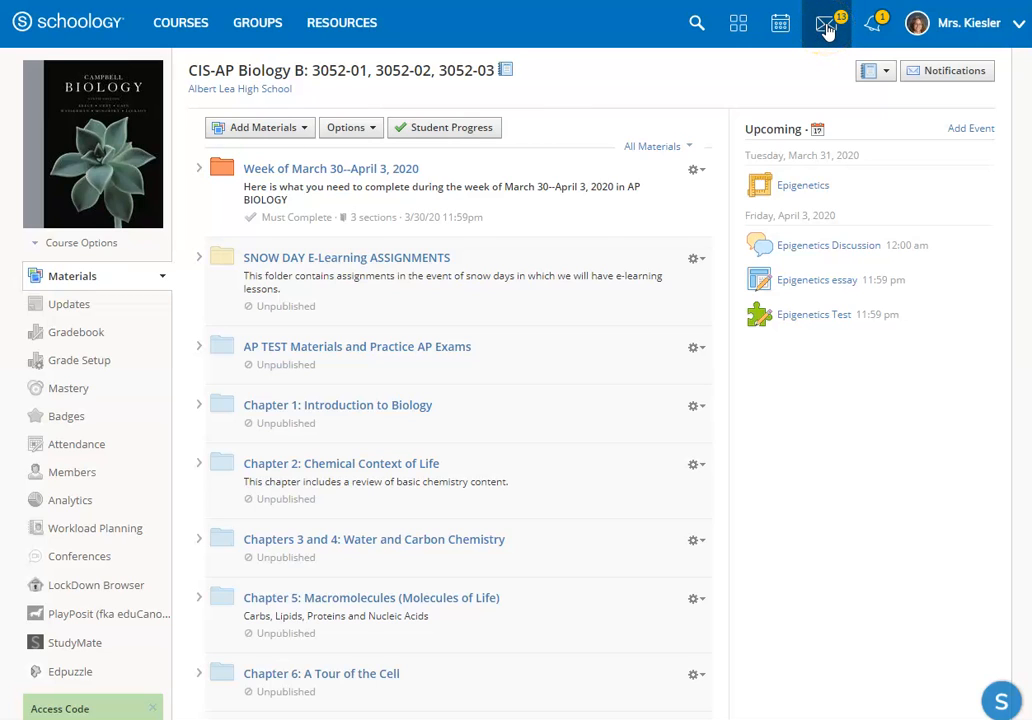
Step: Check the recent messages, the notifications and the account options one after another, closing each again
left_click(826, 28)
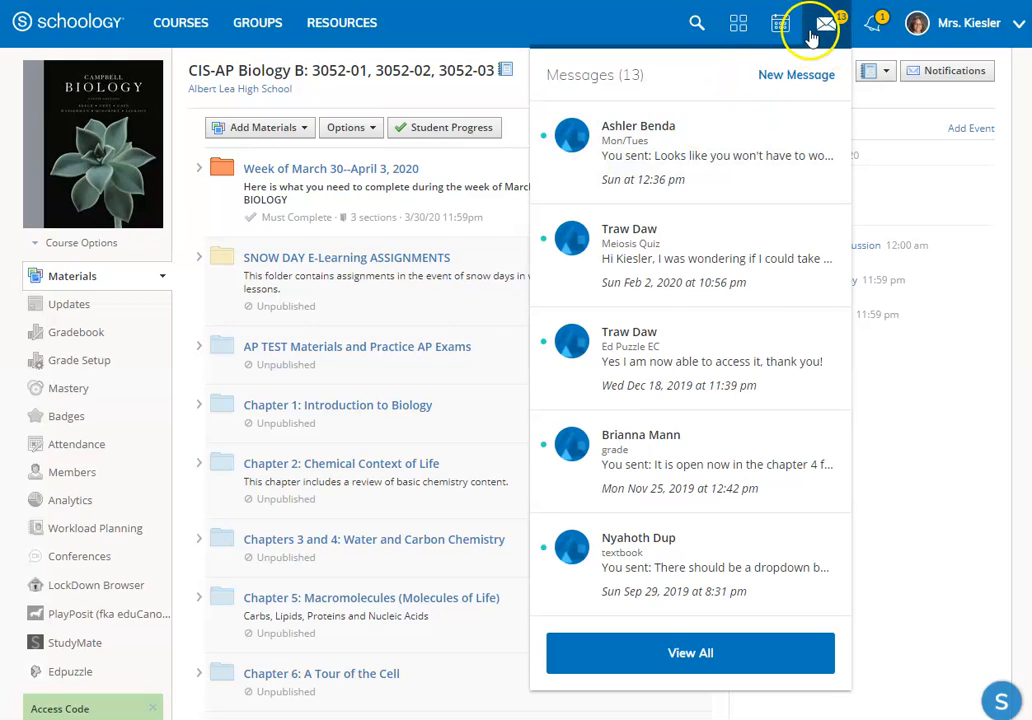
left_click(826, 22)
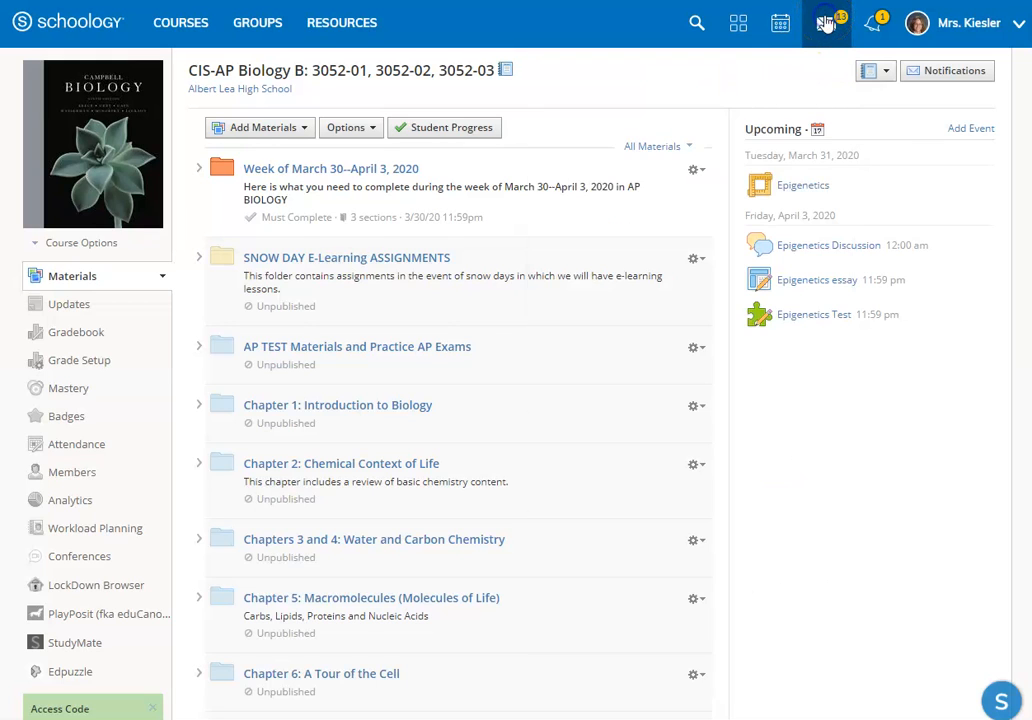
left_click(873, 22)
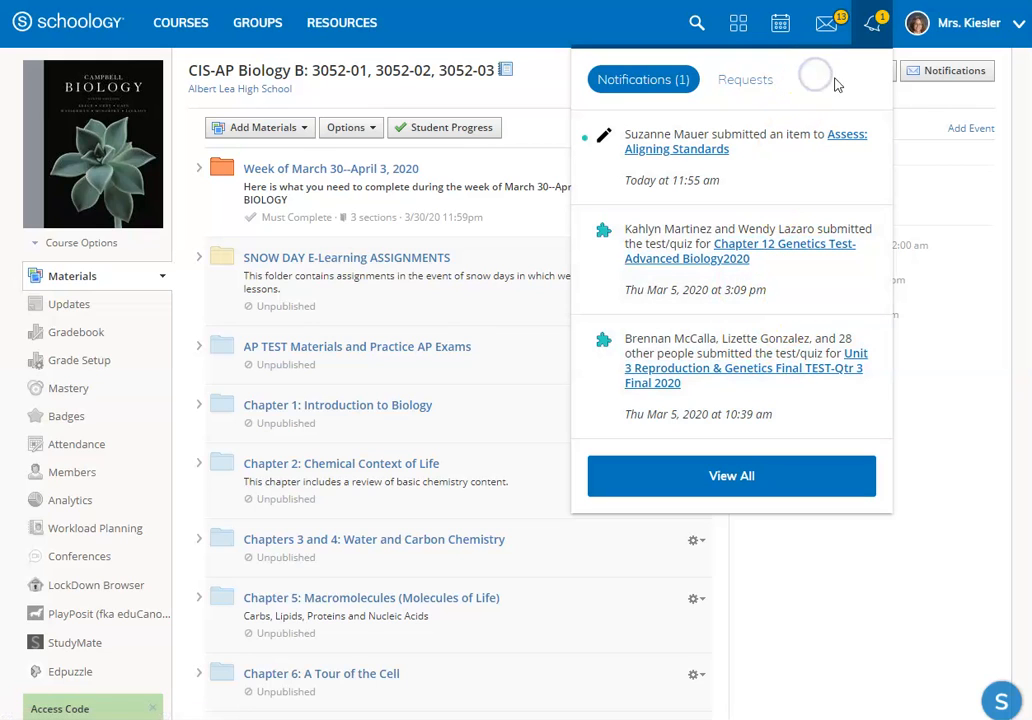
left_click(873, 23)
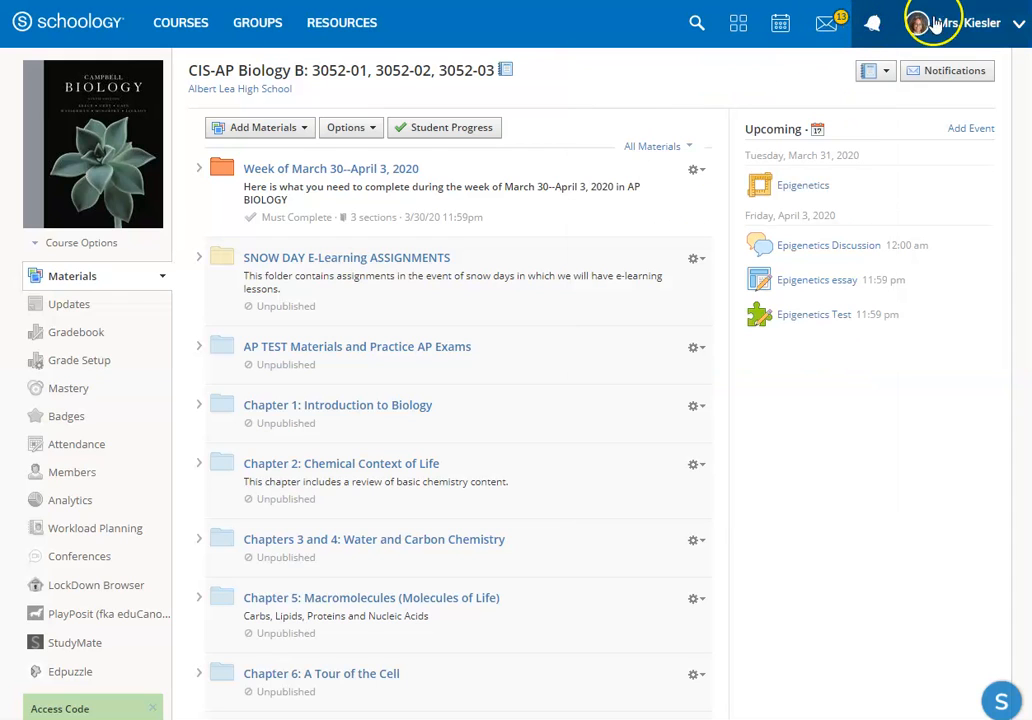
left_click(964, 23)
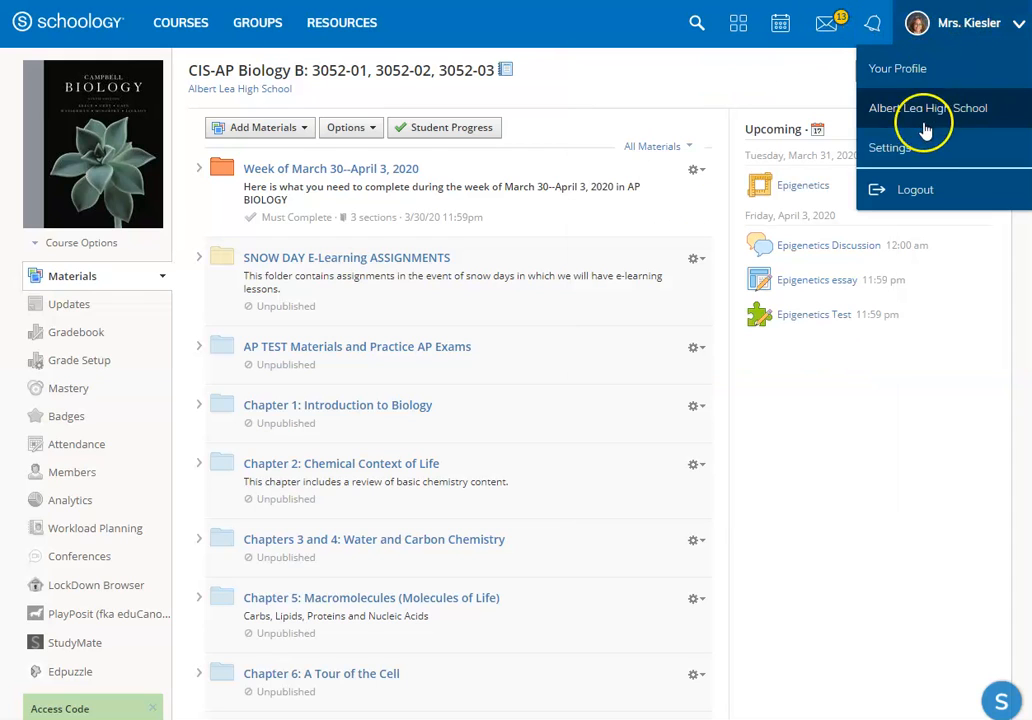
left_click(966, 22)
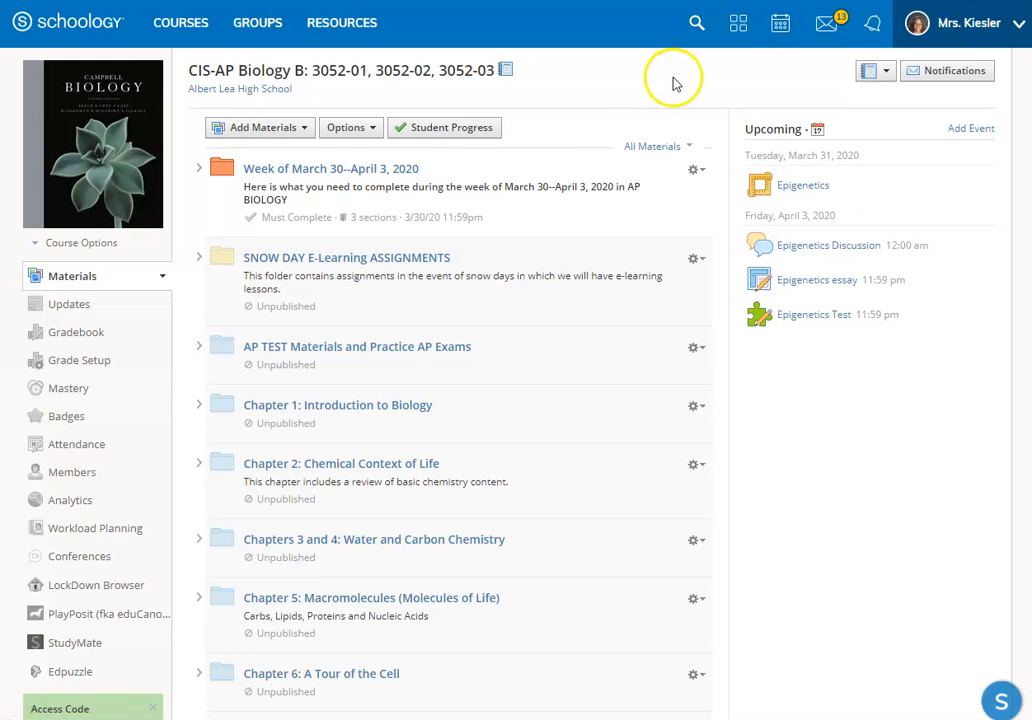